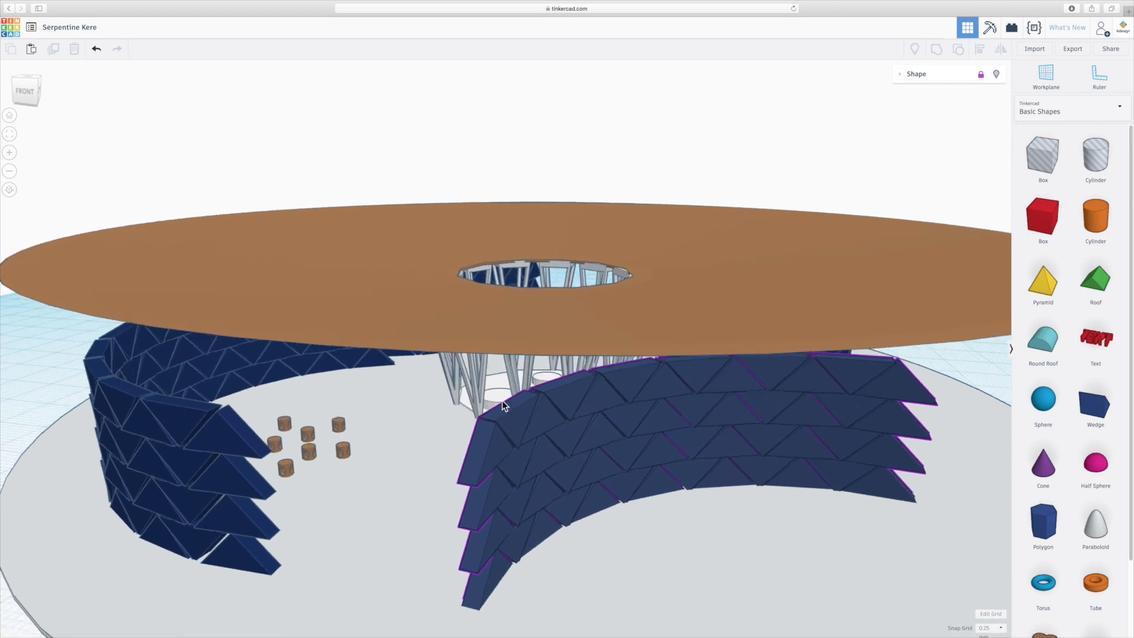
- Examine the finished pavilion from several angles, including its roof disc, curved tiled walls and central column ring
{"action": "scroll", "coordinate": [520, 379], "scroll_direction": "down", "scroll_amount": 3}
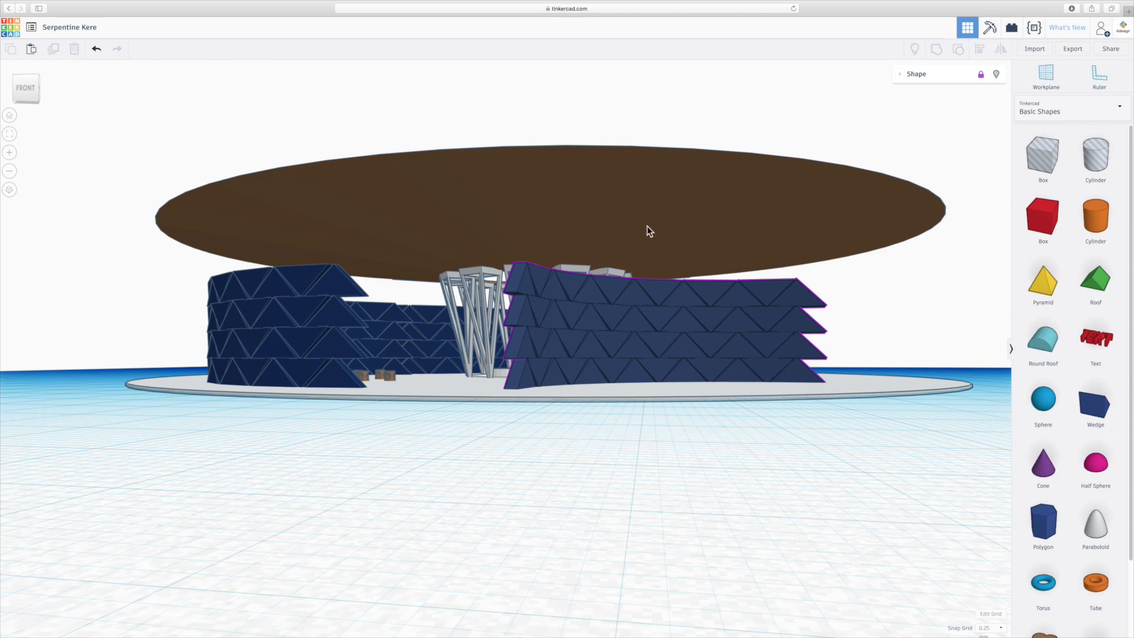
{"action": "right_click_drag", "start_coordinate": [552, 260], "coordinate": [549, 297]}
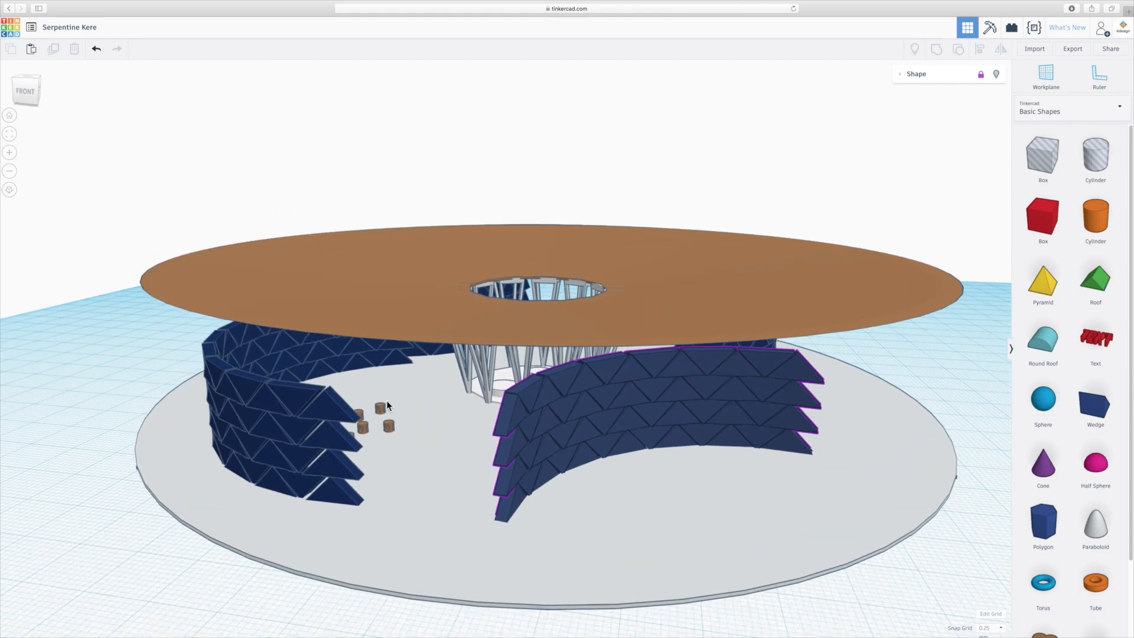
{"action": "scroll", "coordinate": [366, 429], "scroll_direction": "up", "scroll_amount": 10}
{"action": "right_click_drag", "start_coordinate": [363, 434], "coordinate": [452, 442]}
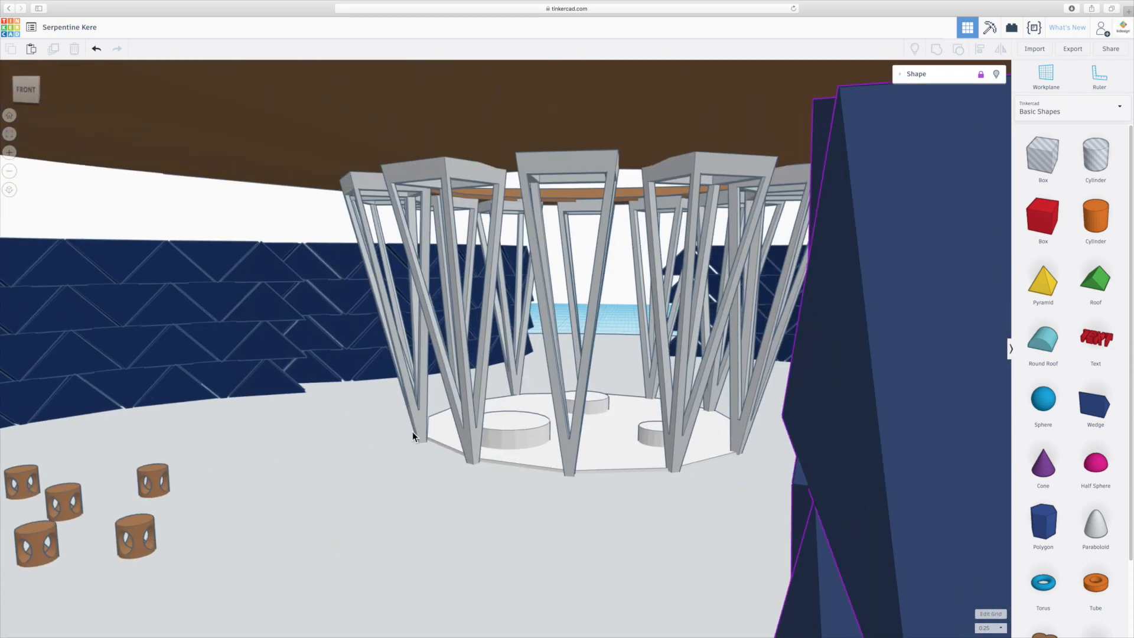
{"action": "scroll", "coordinate": [412, 431], "scroll_direction": "down", "scroll_amount": 10}
{"action": "scroll", "coordinate": [597, 371], "scroll_direction": "down", "scroll_amount": 5}
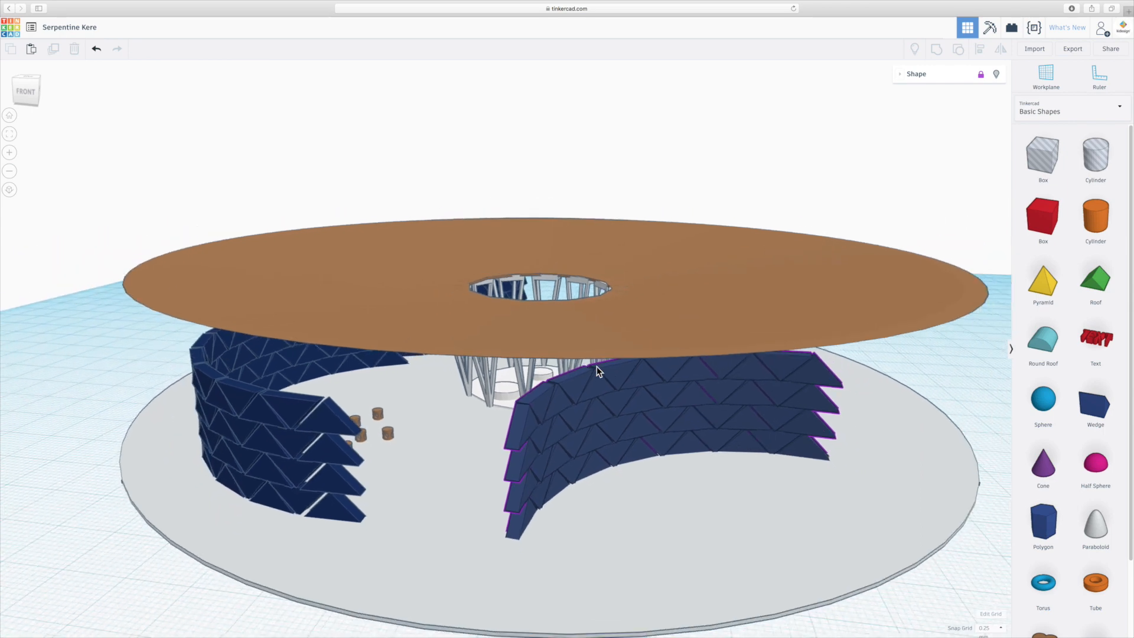
{"action": "scroll", "coordinate": [661, 384], "scroll_direction": "up", "scroll_amount": 3}
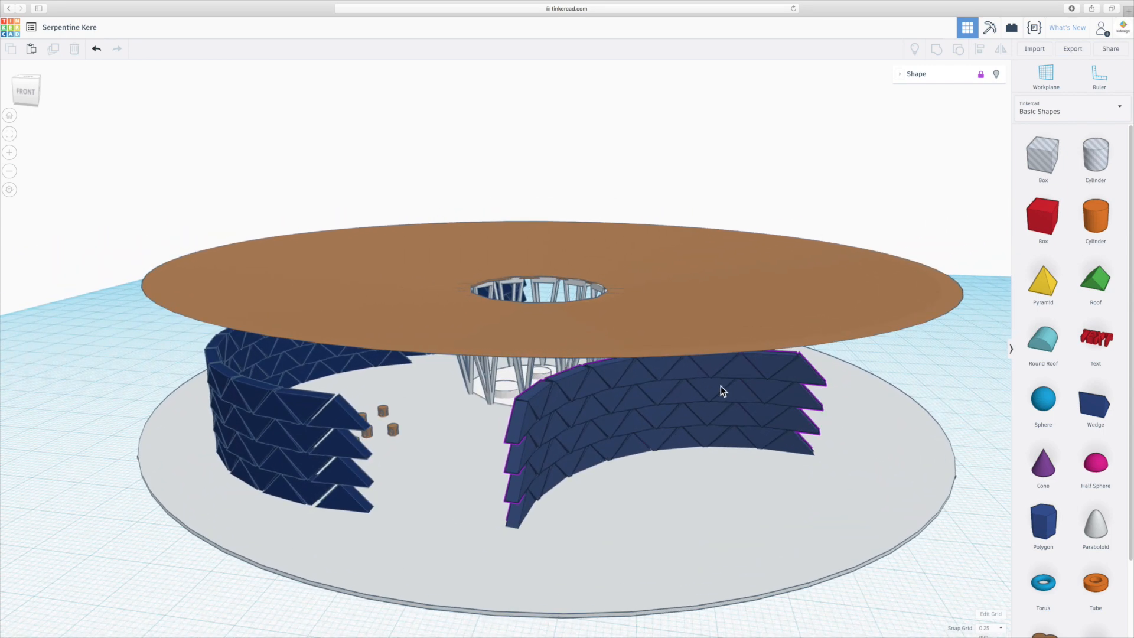
{"action": "scroll", "coordinate": [653, 369], "scroll_direction": "up", "scroll_amount": 10}
{"action": "scroll", "coordinate": [619, 371], "scroll_direction": "down", "scroll_amount": 10}
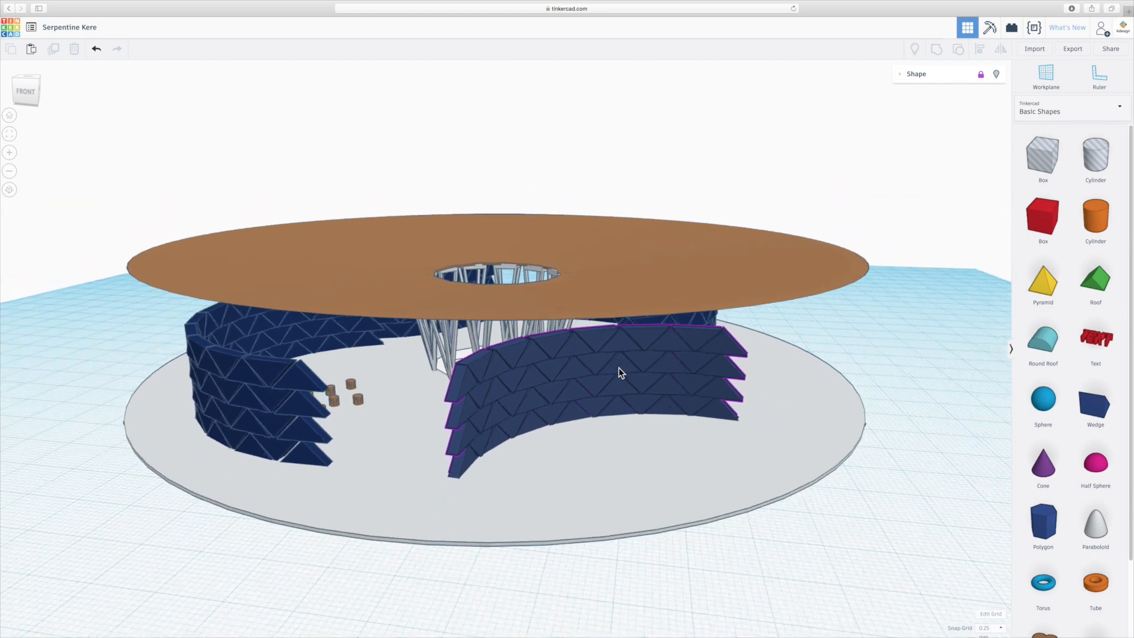
{"action": "right_click_drag", "start_coordinate": [618, 368], "coordinate": [517, 380]}
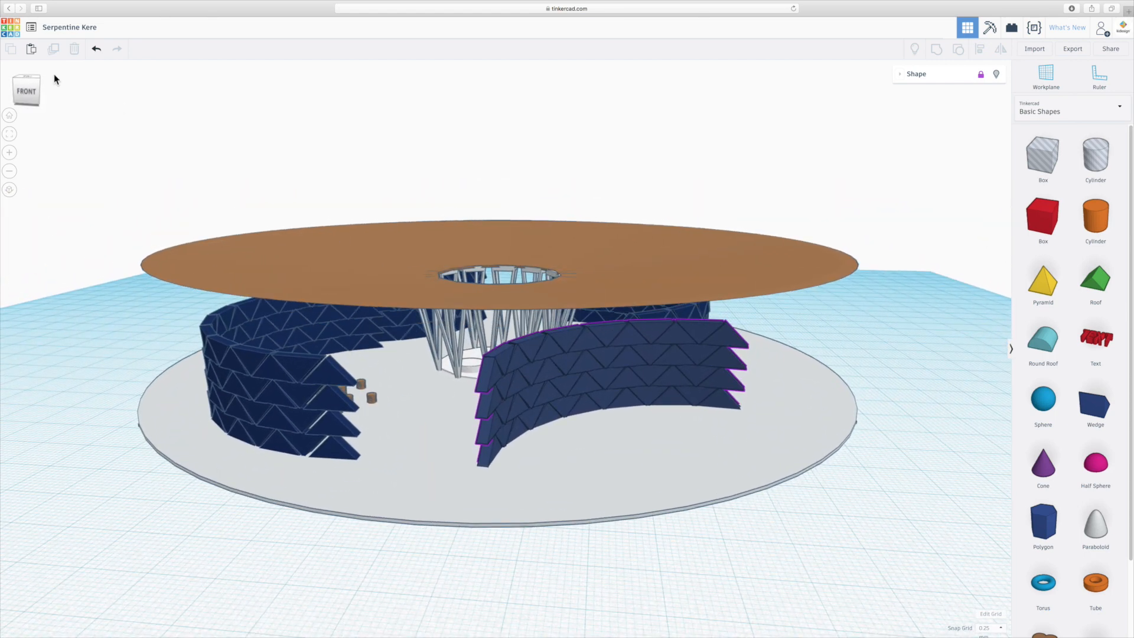
- Create a new design and place a Roof shape near the front of the workplane
{"action": "left_click", "coordinate": [31, 28]}
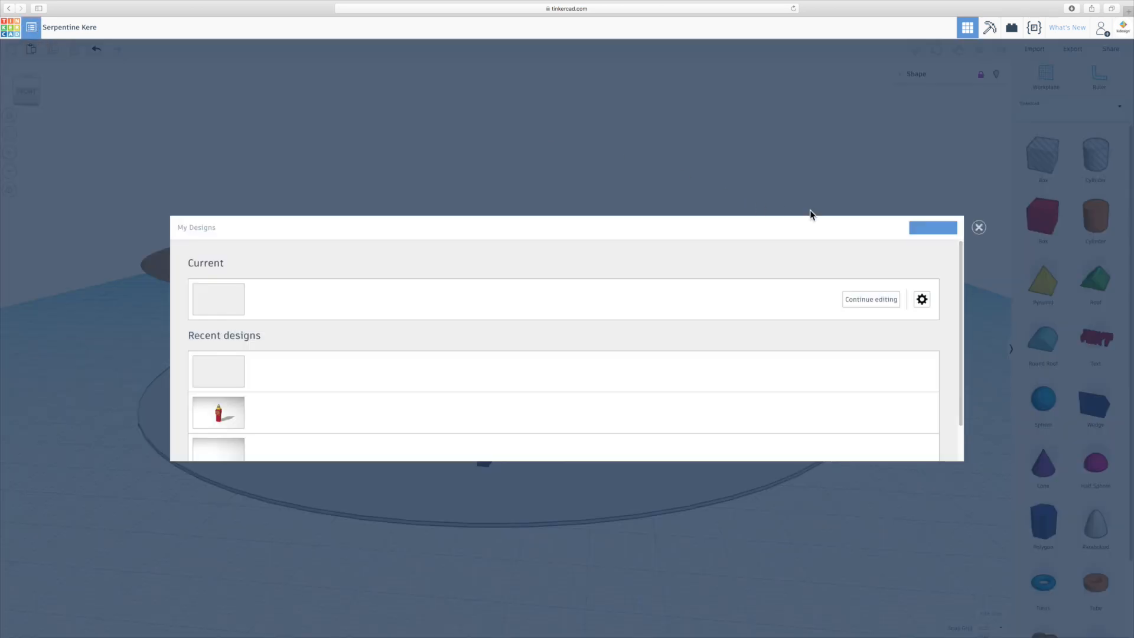
{"action": "left_click", "coordinate": [927, 230]}
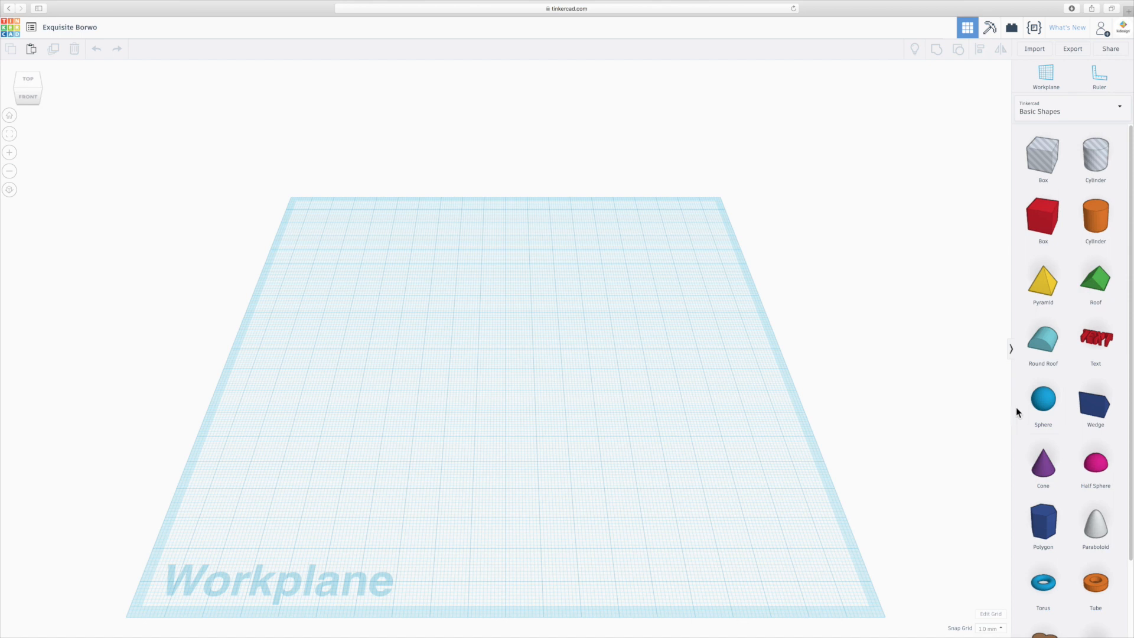
{"action": "left_click_drag", "start_coordinate": [1095, 284], "coordinate": [387, 437]}
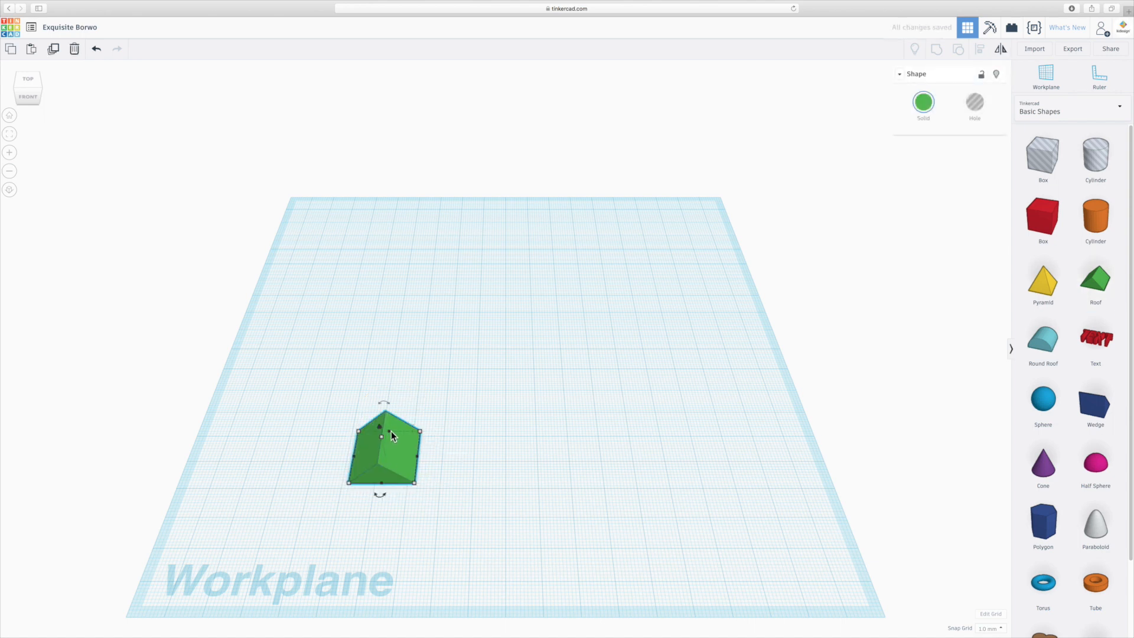
- Reduce the roof shape's depth to 2 mm to make a thin triangular piece
{"action": "right_click_drag", "start_coordinate": [377, 491], "coordinate": [359, 456]}
{"action": "scroll", "coordinate": [359, 455], "scroll_direction": "up", "scroll_amount": 4}
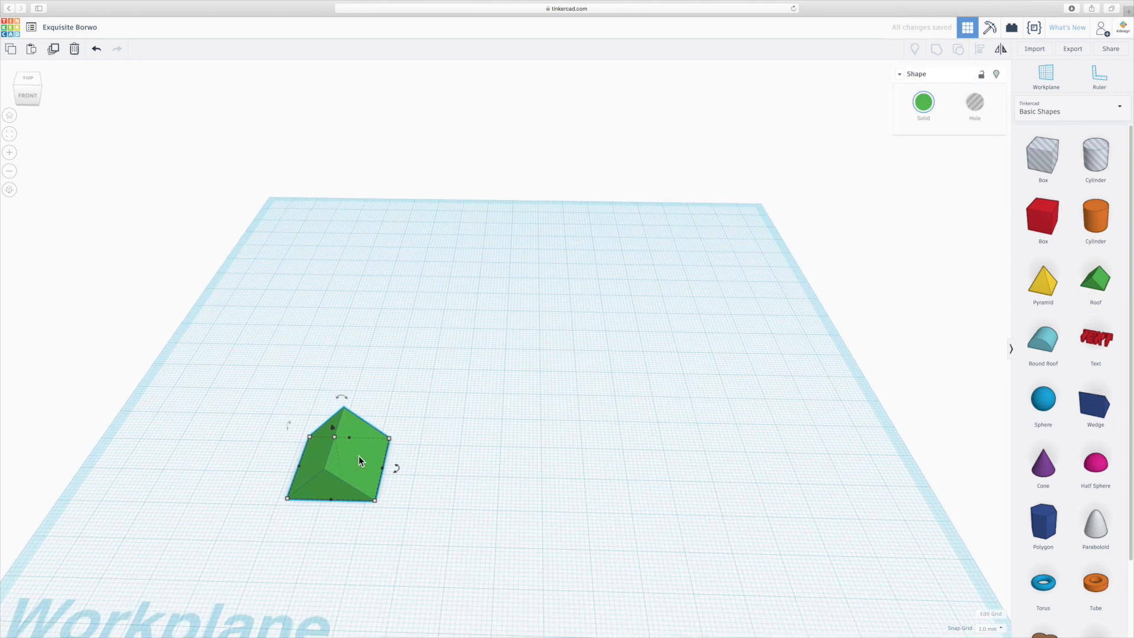
{"action": "scroll", "coordinate": [438, 428], "scroll_direction": "down", "scroll_amount": 5}
{"action": "scroll", "coordinate": [438, 424], "scroll_direction": "up", "scroll_amount": 4}
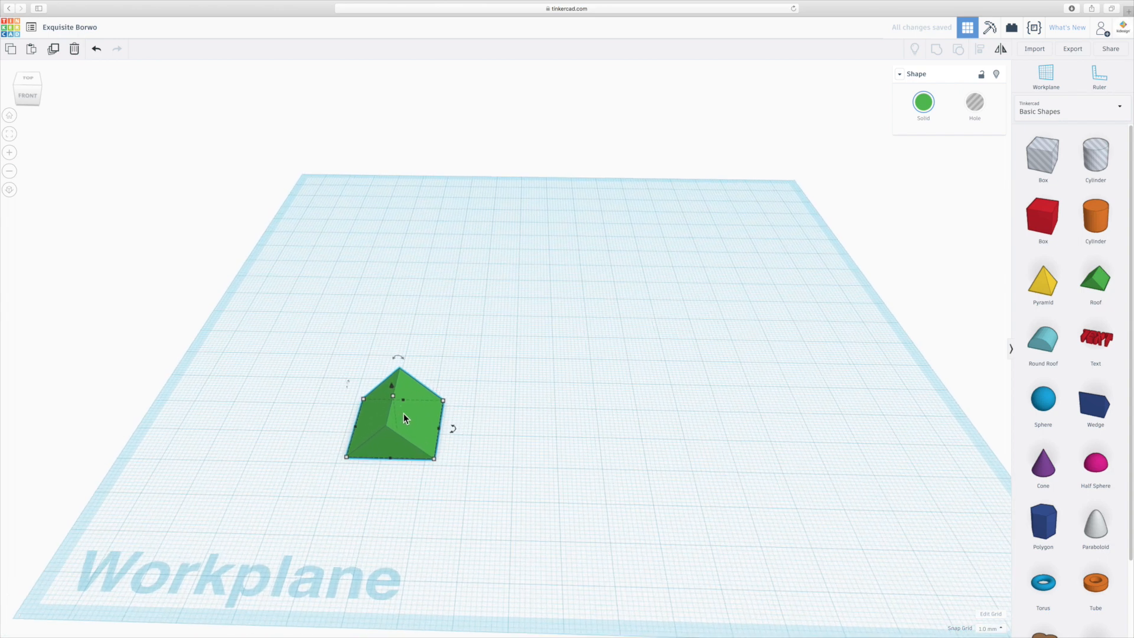
{"action": "left_click_drag", "start_coordinate": [402, 401], "coordinate": [394, 452]}
{"action": "scroll", "coordinate": [409, 448], "scroll_direction": "up", "scroll_amount": 1}
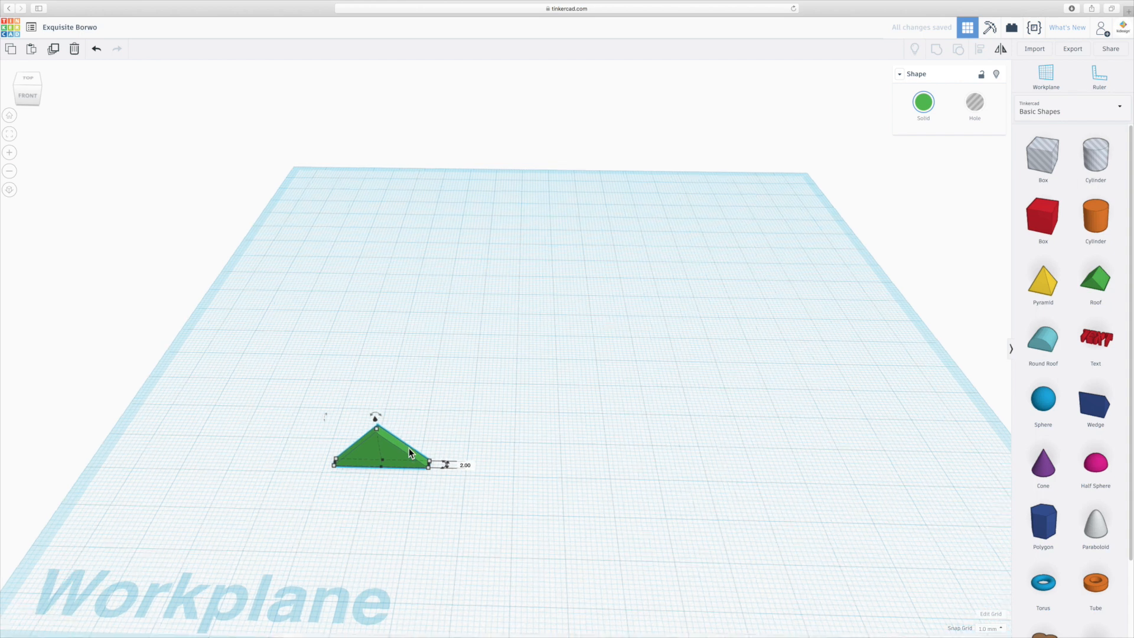
- Shrink the thin roof piece to roughly half its width and lower its height
{"action": "scroll", "coordinate": [409, 448], "scroll_direction": "up", "scroll_amount": 3}
{"action": "left_click_drag", "start_coordinate": [411, 494], "coordinate": [354, 491]}
{"action": "left_click_drag", "start_coordinate": [314, 448], "coordinate": [321, 469]}
{"action": "left_click", "coordinate": [437, 467]}
{"action": "left_click", "coordinate": [317, 492]}
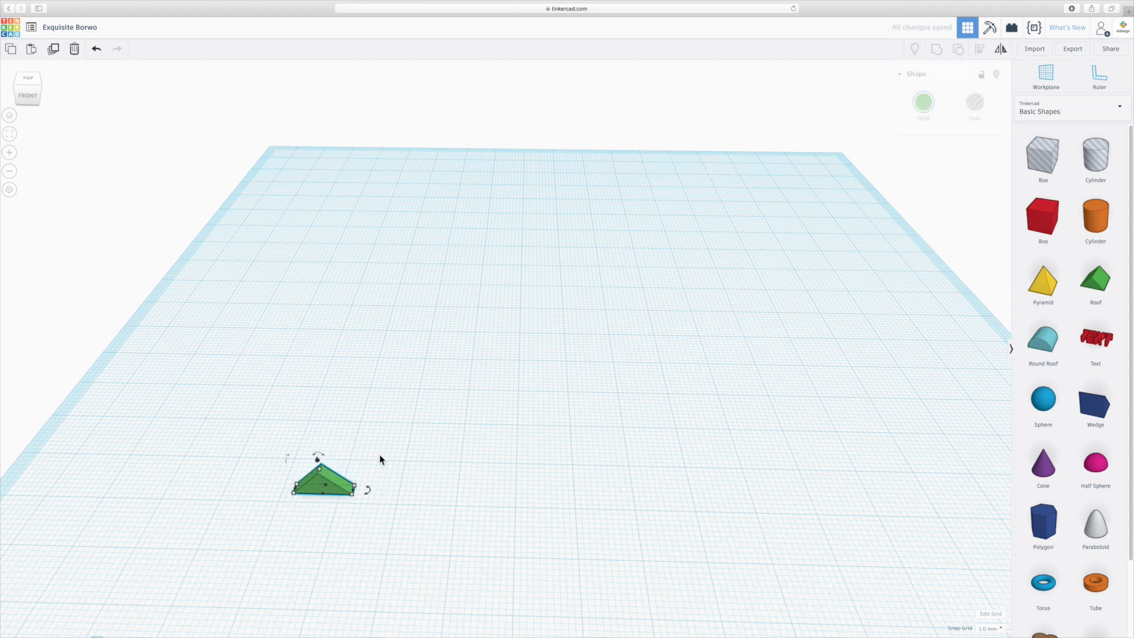
- Change the triangular piece's solid color to the dark navy blue preset
{"action": "left_click", "coordinate": [923, 102]}
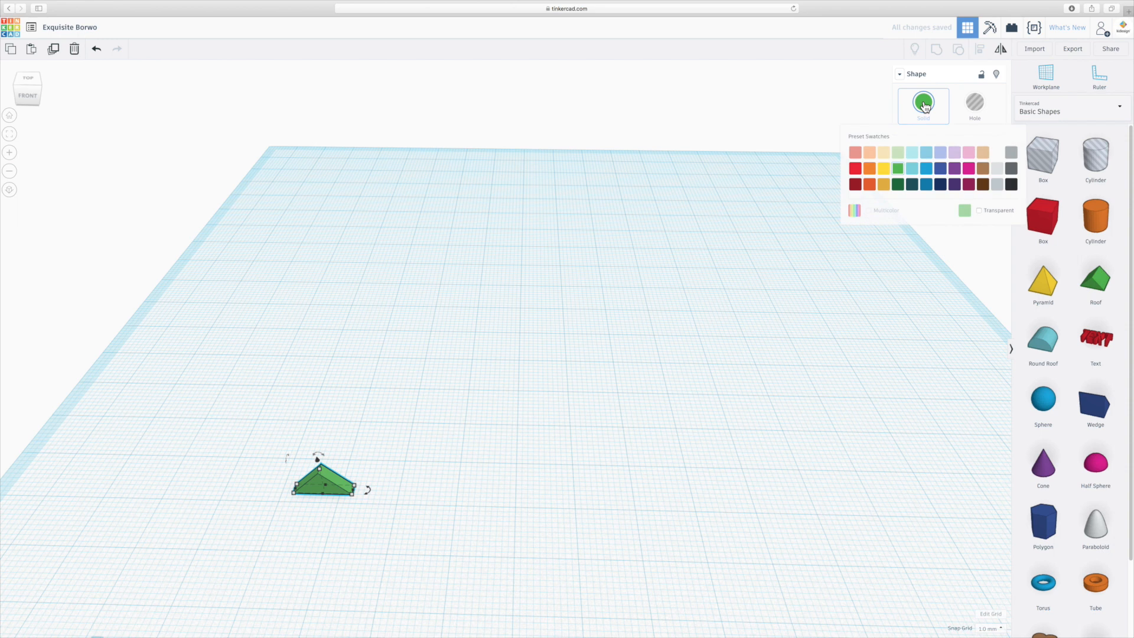
{"action": "left_click", "coordinate": [940, 184]}
{"action": "left_click", "coordinate": [509, 474]}
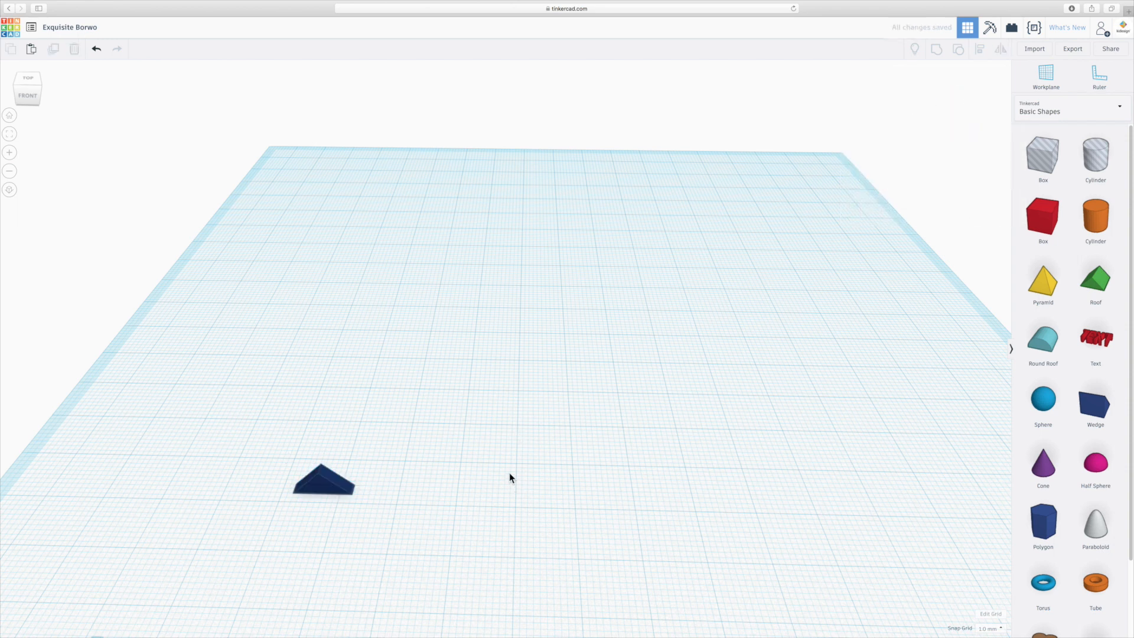
- Move the navy piece toward the middle of the workplane's front area
{"action": "scroll", "coordinate": [509, 473], "scroll_direction": "down", "scroll_amount": 3}
{"action": "scroll", "coordinate": [420, 455], "scroll_direction": "up", "scroll_amount": 3}
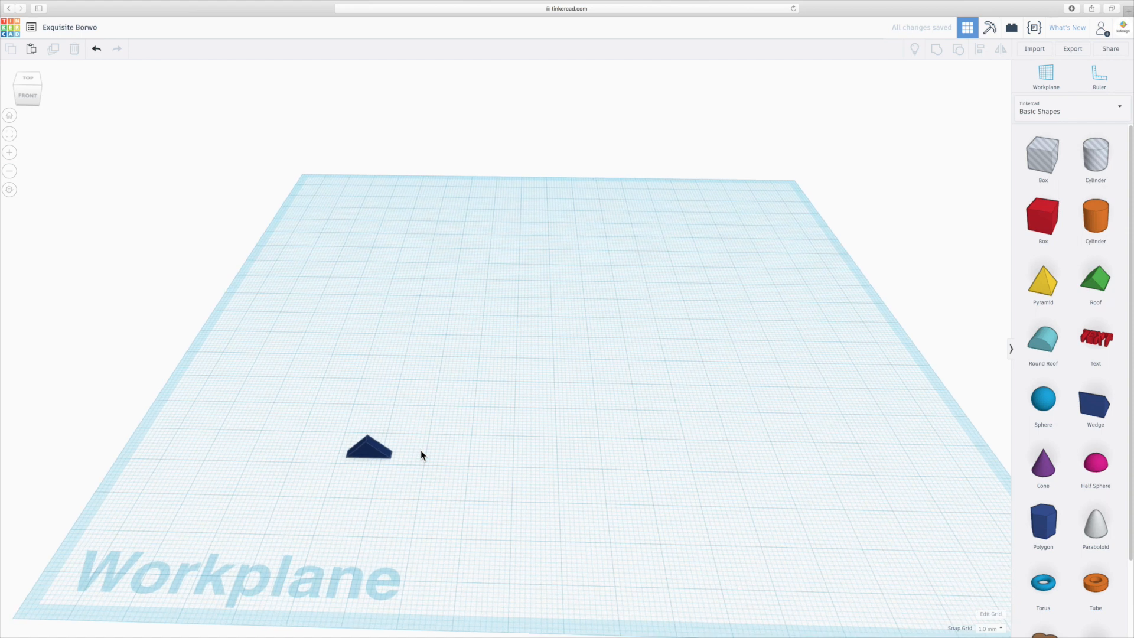
{"action": "left_click_drag", "start_coordinate": [296, 420], "coordinate": [506, 494]}
{"action": "left_click", "coordinate": [603, 470]}
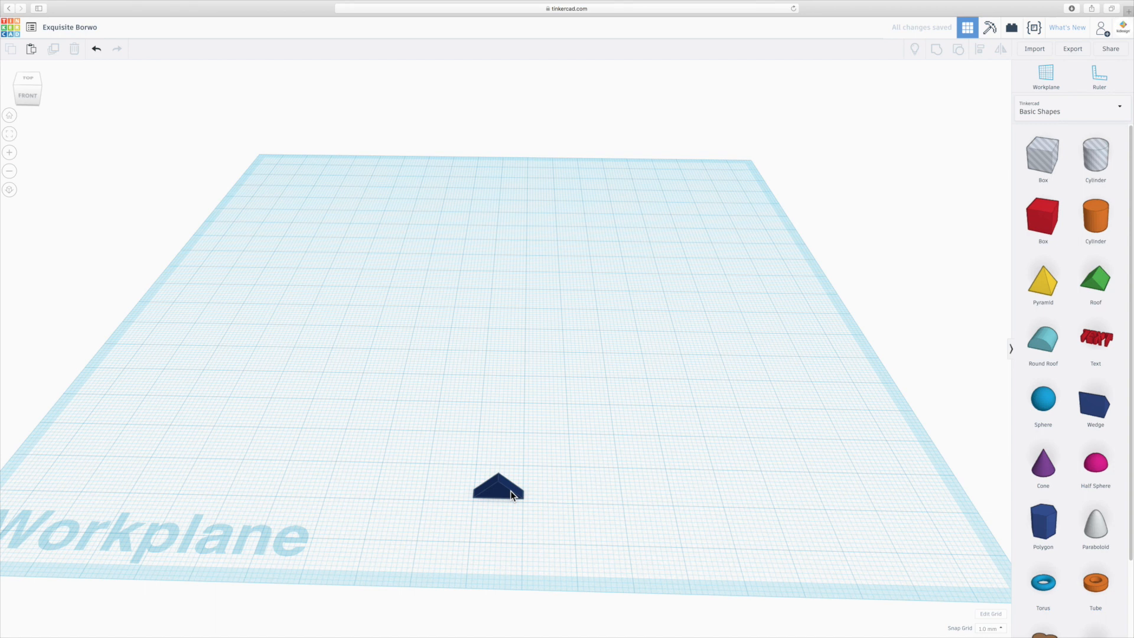
- Duplicate the navy piece and move the copy 11 mm sideways so it sits beside the original
{"action": "left_click", "coordinate": [510, 491]}
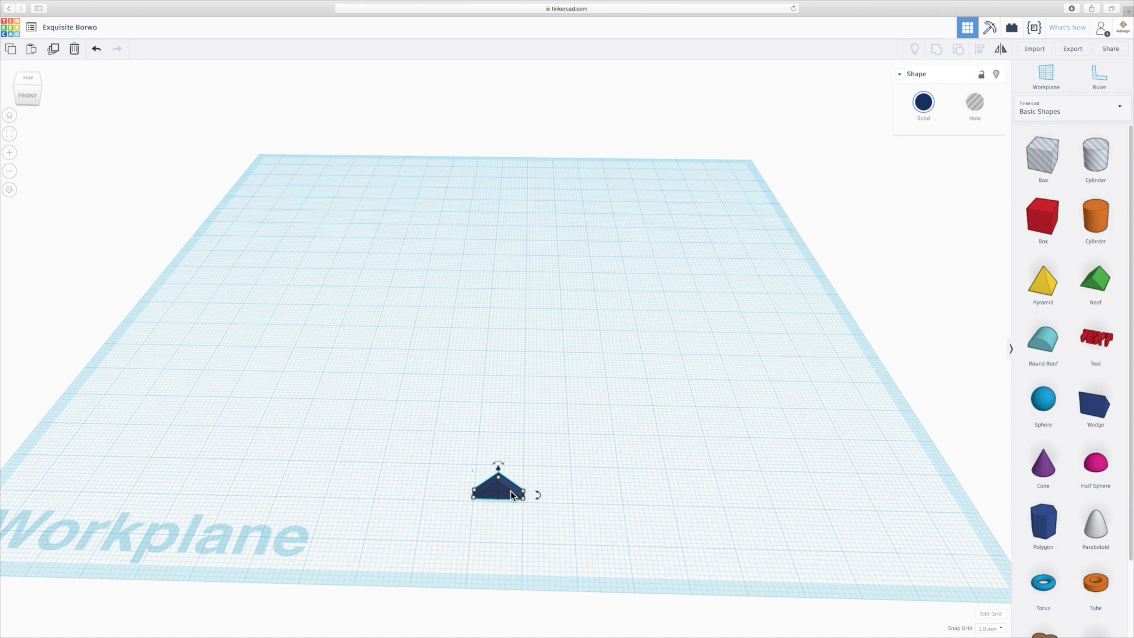
{"action": "key", "text": "super+d"}
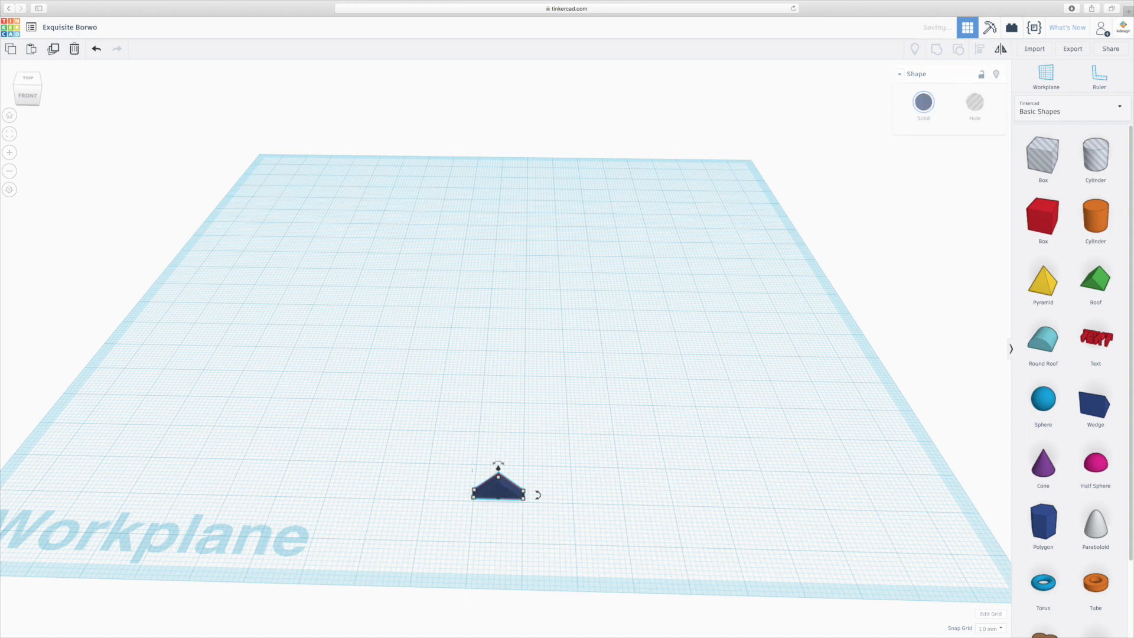
{"action": "left_click_drag", "start_coordinate": [505, 491], "coordinate": [561, 492]}
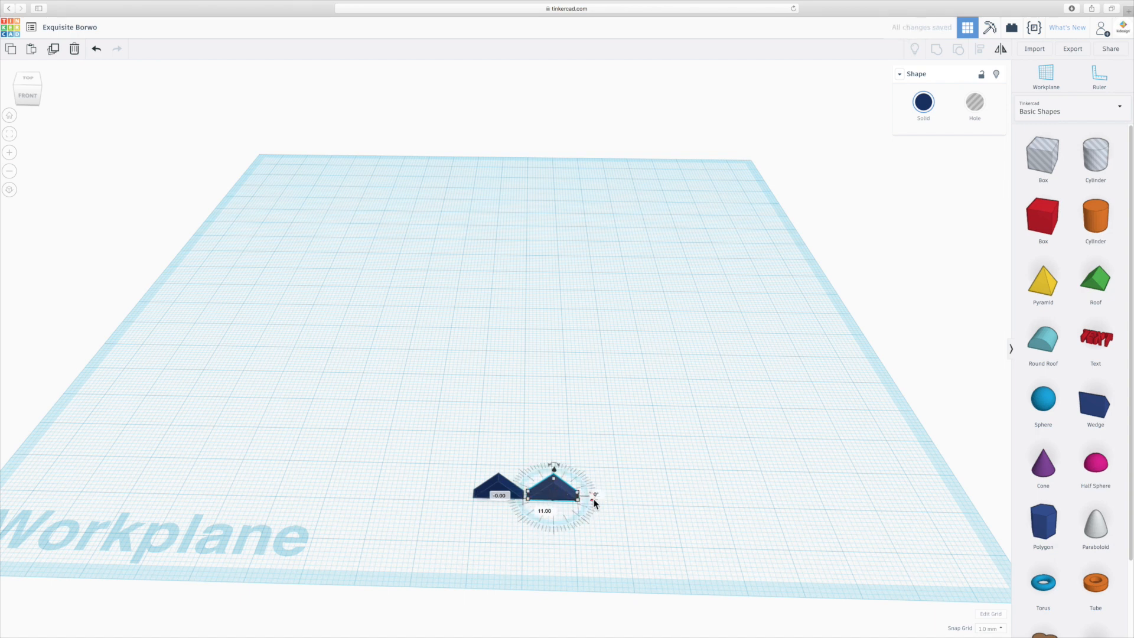
- Rotate the copy 15° counterclockwise about the vertical axis and nudge it back so its near corner lines up with the first piece
{"action": "mouse_move", "coordinate": [594, 503]}
{"action": "left_mouse_down"}
{"action": "mouse_move", "coordinate": [611, 489]}
{"action": "mouse_move", "coordinate": [601, 491]}
{"action": "left_mouse_up"}
{"action": "scroll", "coordinate": [550, 505], "scroll_direction": "up", "scroll_amount": 5}
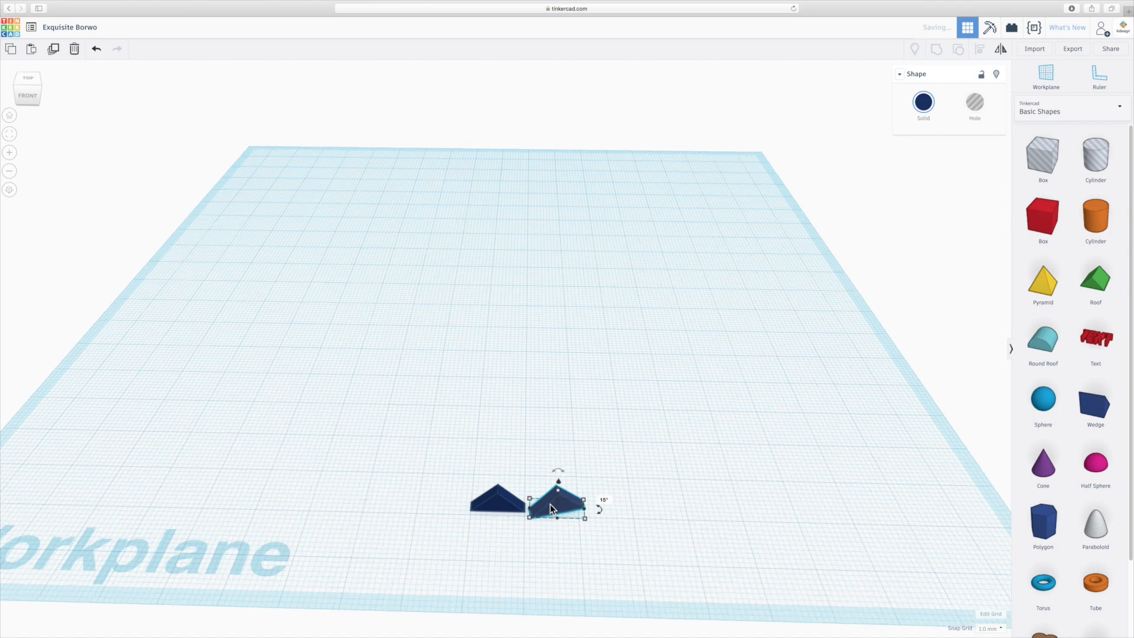
{"action": "scroll", "coordinate": [579, 580], "scroll_direction": "up", "scroll_amount": 4}
{"action": "middle_click_drag", "start_coordinate": [660, 555], "coordinate": [642, 438]}
{"action": "left_click_drag", "start_coordinate": [589, 408], "coordinate": [586, 401]}
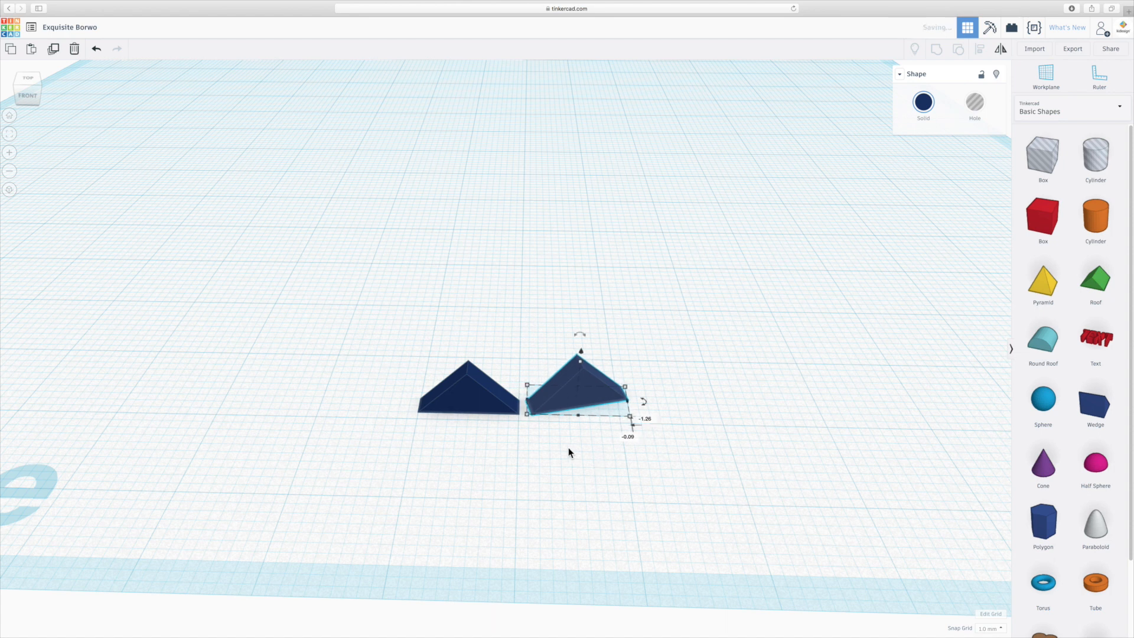
- Repeat the duplication with the same offset and rotation until the pieces close into a full ring
{"action": "scroll", "coordinate": [568, 452], "scroll_direction": "down", "scroll_amount": 5}
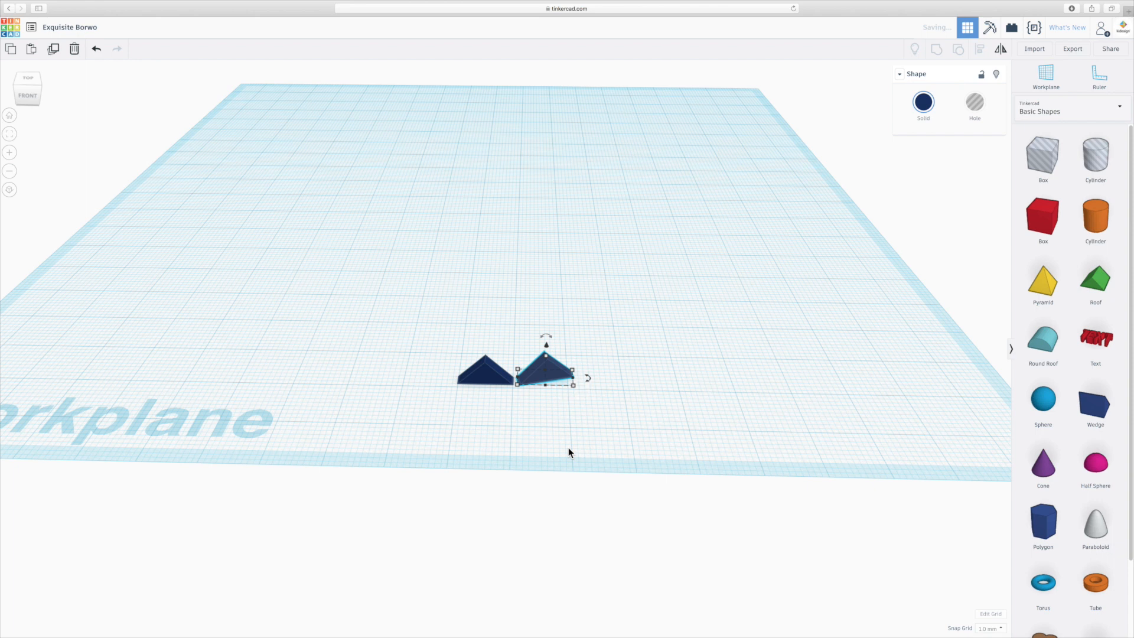
{"action": "key", "text": "super+d"}
{"action": "key", "text": "super+d"}
{"action": "key", "text": "super+d"}
{"action": "key", "text": "super+d"}
{"action": "key", "text": "super+d"}
{"action": "key", "text": "super+d"}
{"action": "key", "text": "super+d"}
{"action": "key", "text": "super+d"}
{"action": "key", "text": "super+d"}
{"action": "key", "text": "super+d"}
{"action": "key", "text": "super+d"}
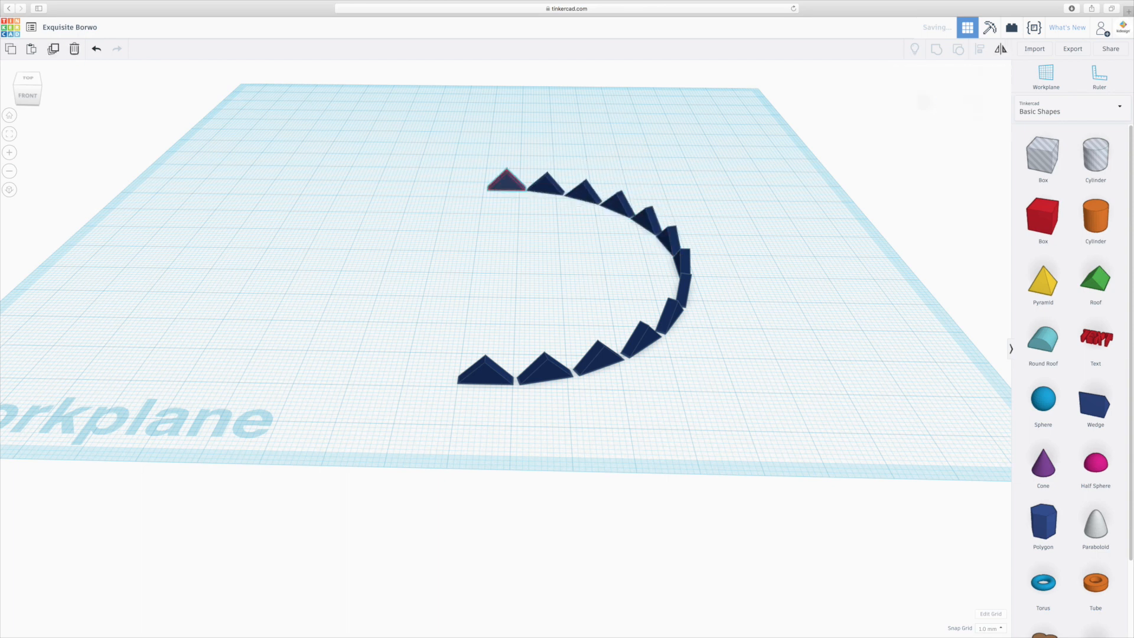
{"action": "key", "text": "super+d"}
{"action": "key", "text": "super+d"}
{"action": "key", "text": "super+d"}
{"action": "key", "text": "super+d"}
{"action": "key", "text": "super+d"}
{"action": "key", "text": "super+d"}
{"action": "key", "text": "super+d"}
{"action": "key", "text": "super+d"}
{"action": "key", "text": "super+d"}
{"action": "key", "text": "super+d"}
{"action": "key", "text": "super+d"}
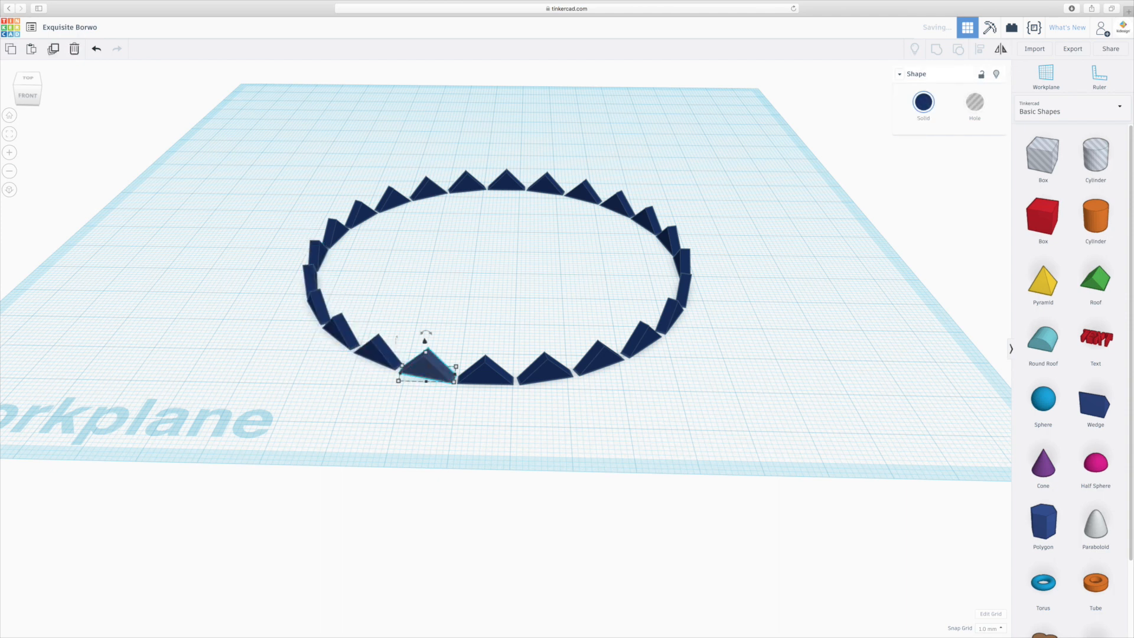
- Select all the triangular pieces of the ring and group them into a single shape
{"action": "right_click_drag", "start_coordinate": [601, 446], "coordinate": [479, 441]}
{"action": "left_click", "coordinate": [494, 451]}
{"action": "left_click_drag", "start_coordinate": [230, 118], "coordinate": [752, 435]}
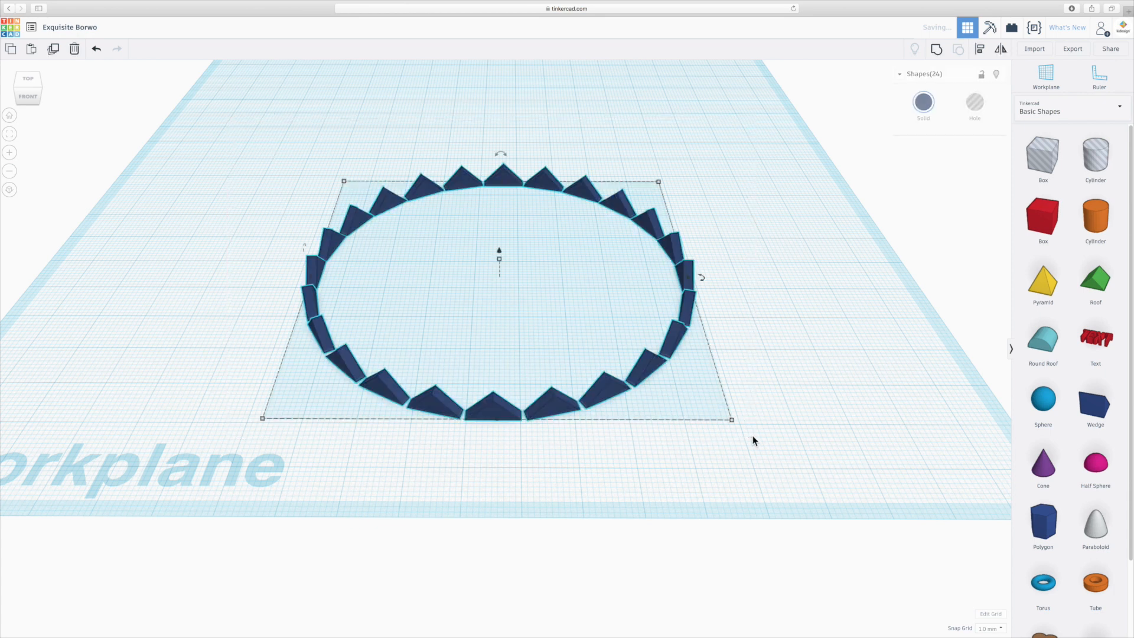
{"action": "left_click", "coordinate": [938, 53]}
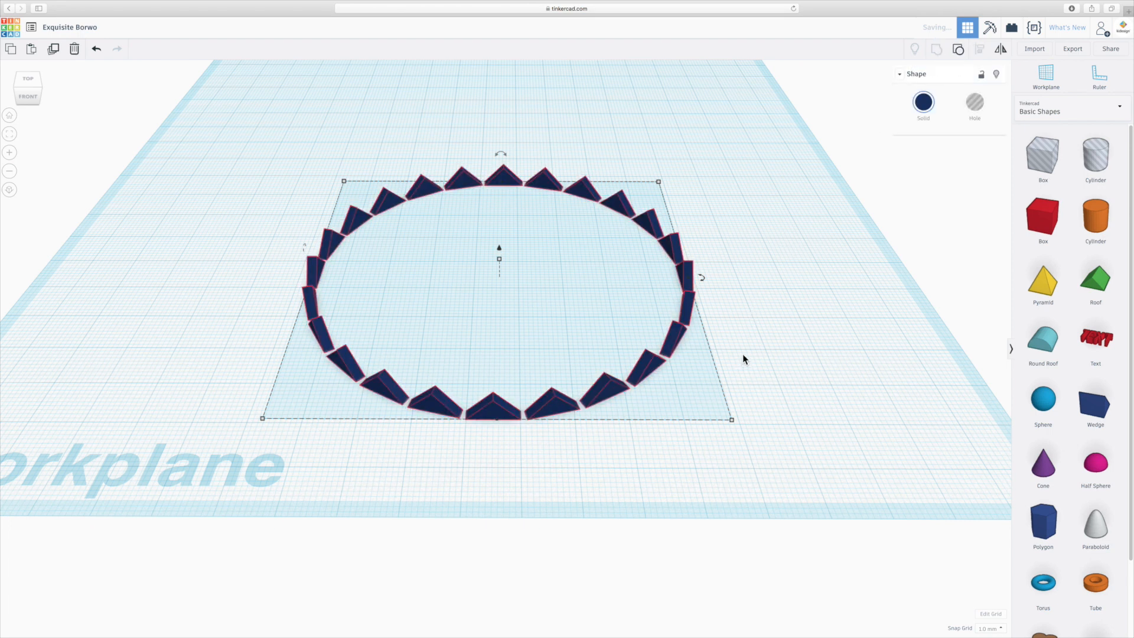
{"action": "left_click", "coordinate": [737, 335]}
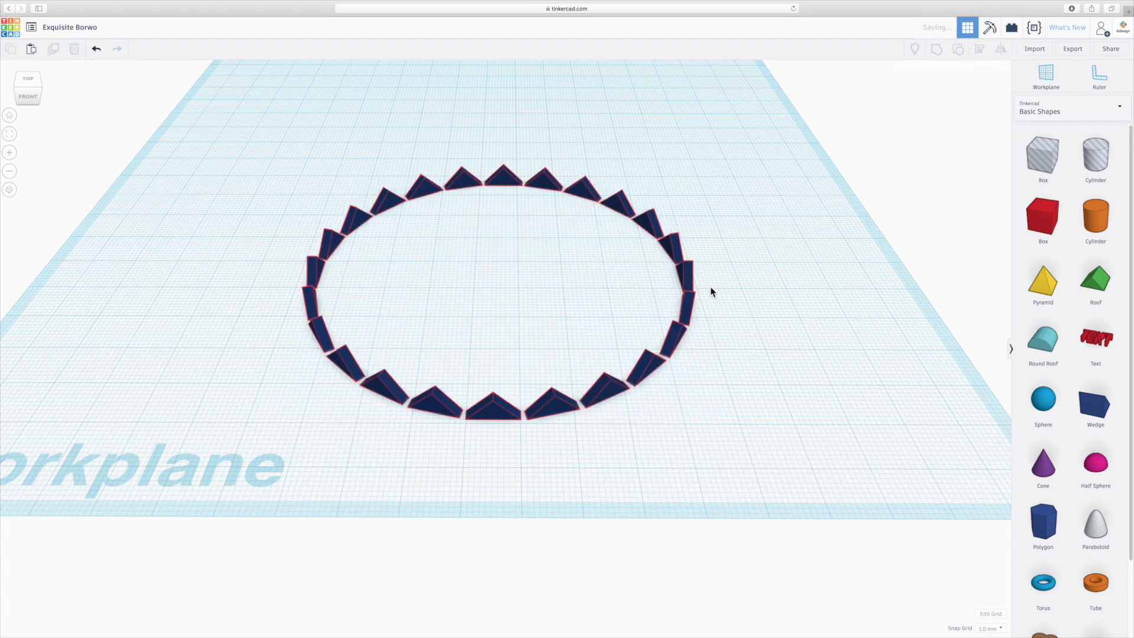
- Duplicate the grouped ring in place and flip the copy vertically so its triangles point down, and leave a ring selected
{"action": "left_click", "coordinate": [689, 281]}
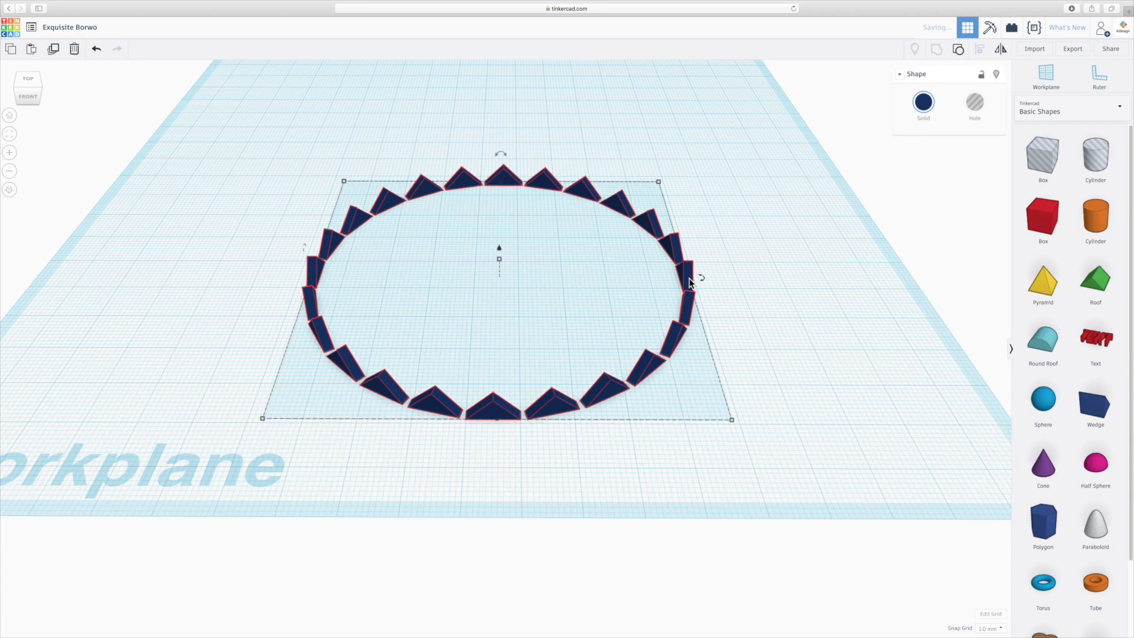
{"action": "mouse_move", "coordinate": [688, 277]}
{"action": "right_click_drag", "start_coordinate": [777, 360], "coordinate": [759, 344]}
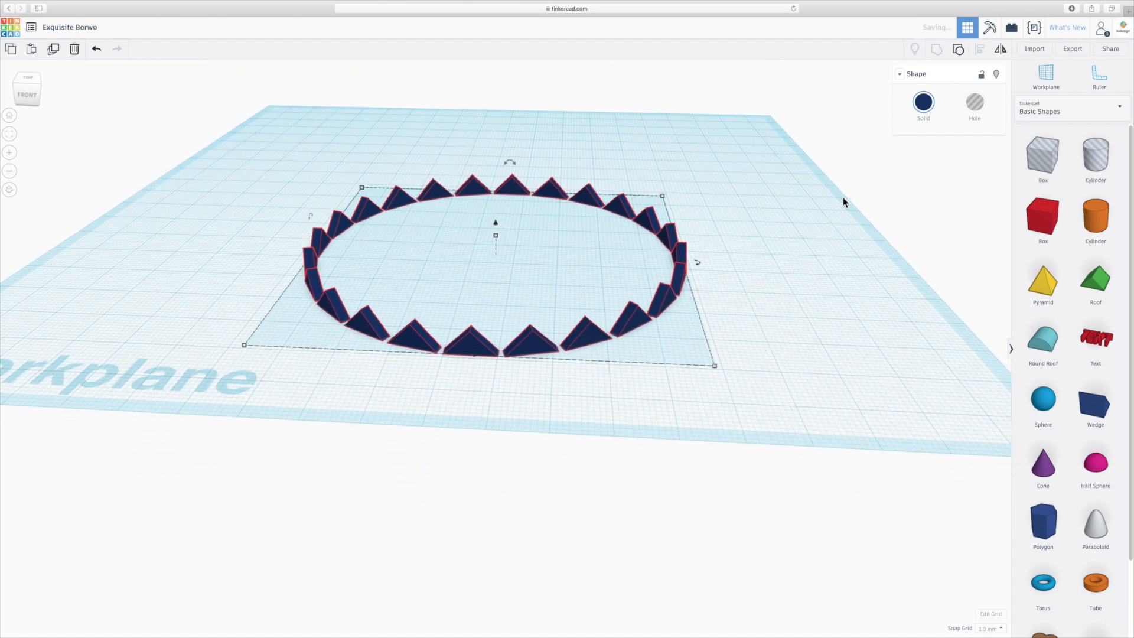
{"action": "left_click", "coordinate": [1001, 52]}
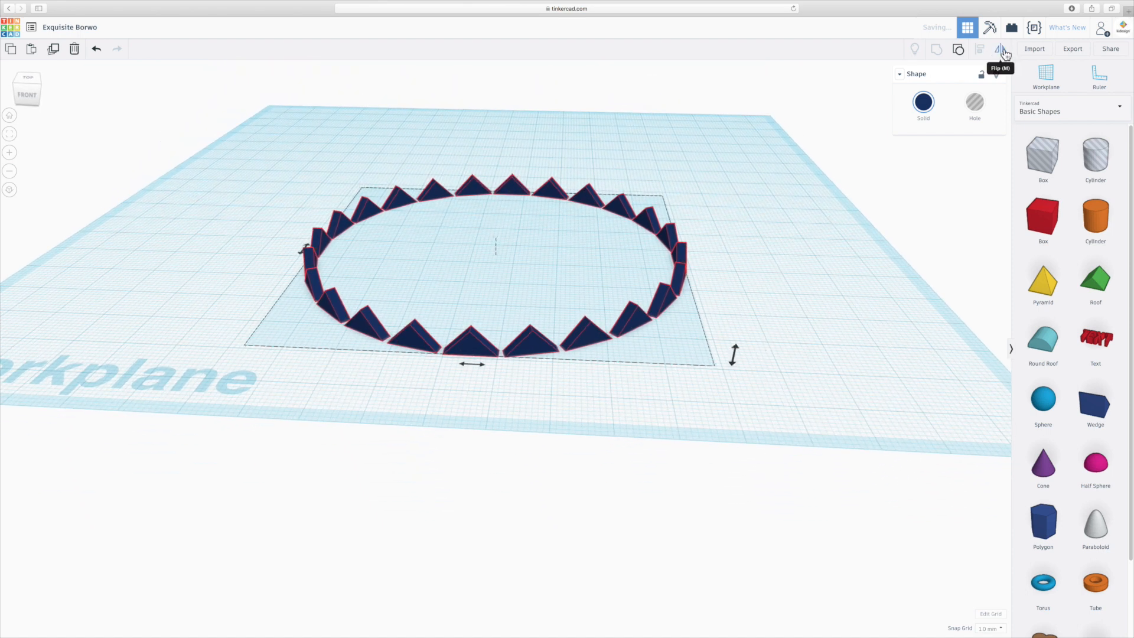
{"action": "left_click", "coordinate": [734, 355]}
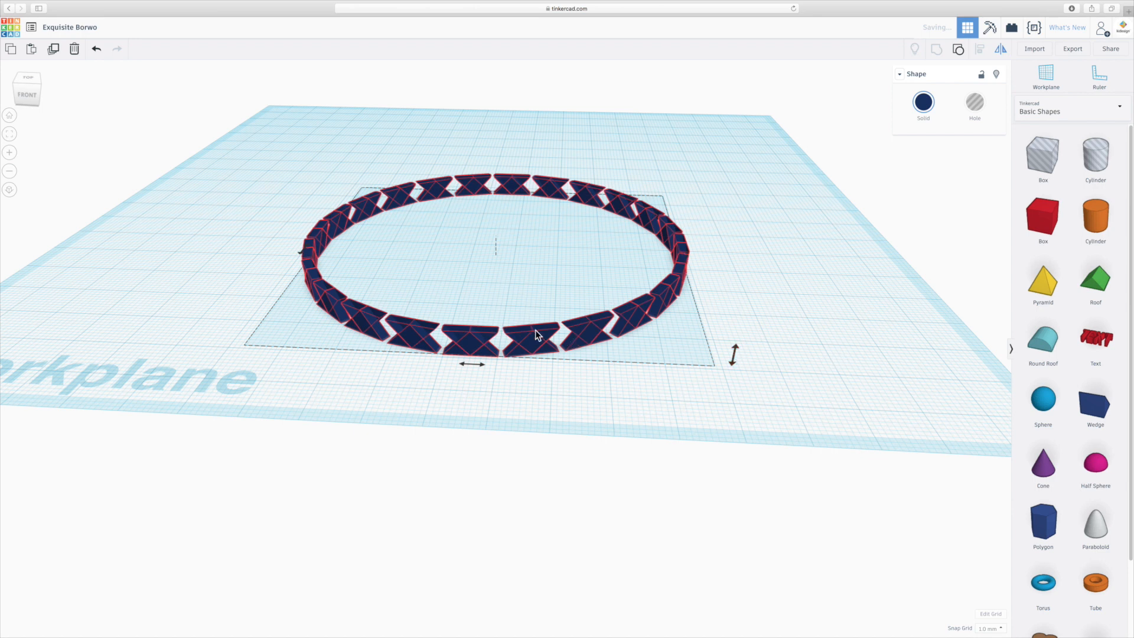
{"action": "left_click", "coordinate": [612, 389]}
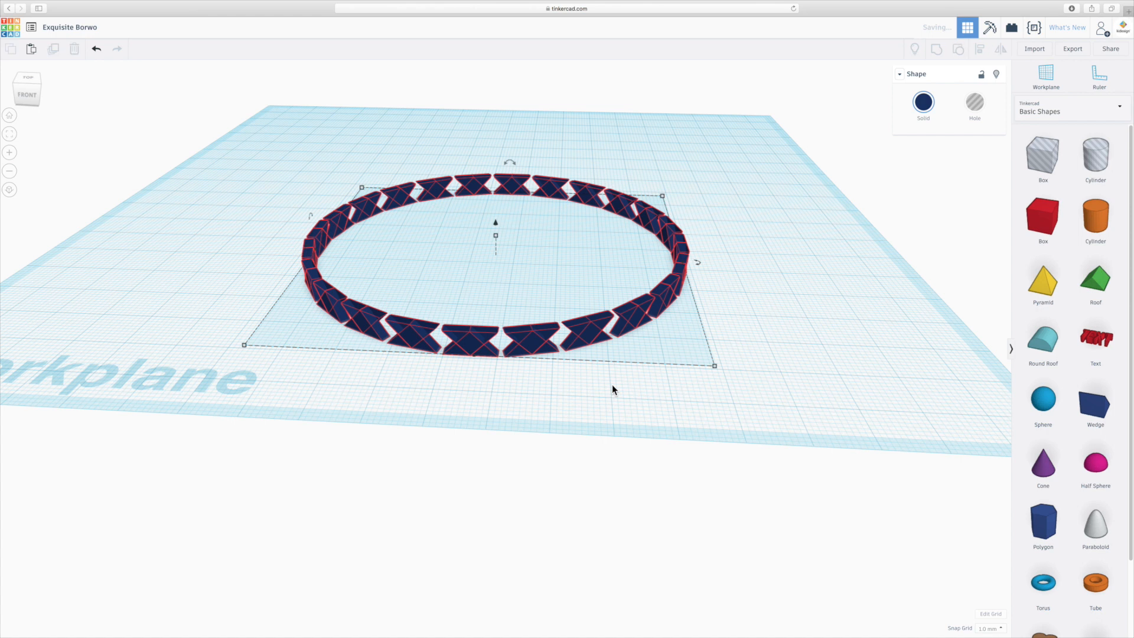
{"action": "left_click", "coordinate": [607, 320]}
- Rotate the flipped ring 22.5° clockwise about the vertical axis so its triangles fill the gaps of the first ring
{"action": "left_click", "coordinate": [736, 292]}
{"action": "left_click", "coordinate": [631, 313]}
{"action": "left_click_drag", "start_coordinate": [698, 264], "coordinate": [688, 290]}
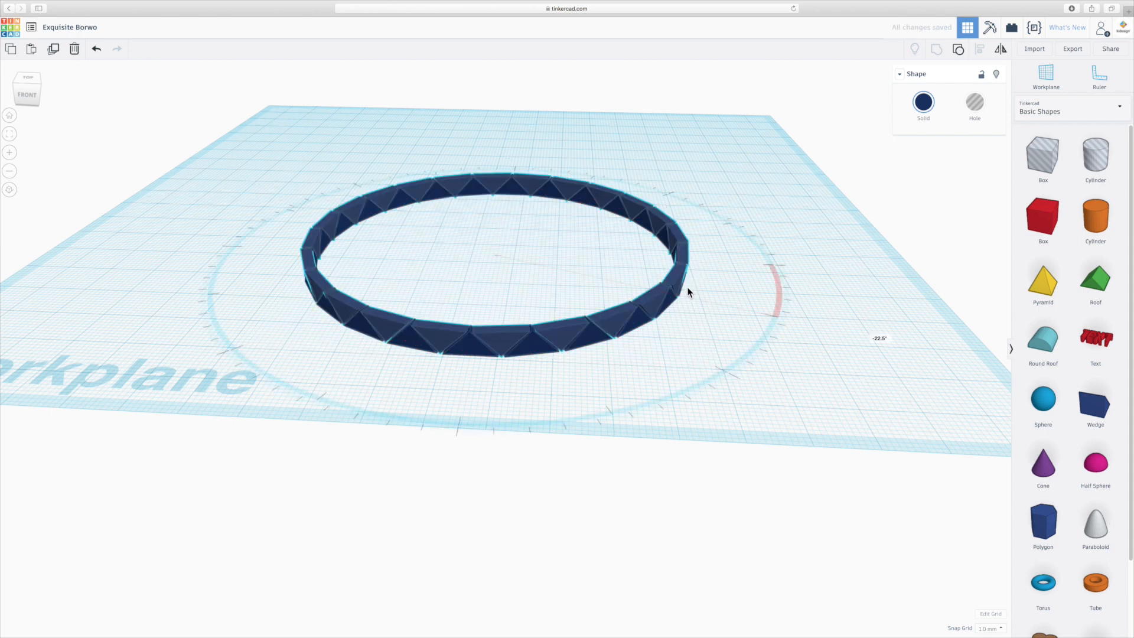
{"action": "left_click_drag", "start_coordinate": [688, 288], "coordinate": [688, 288]}
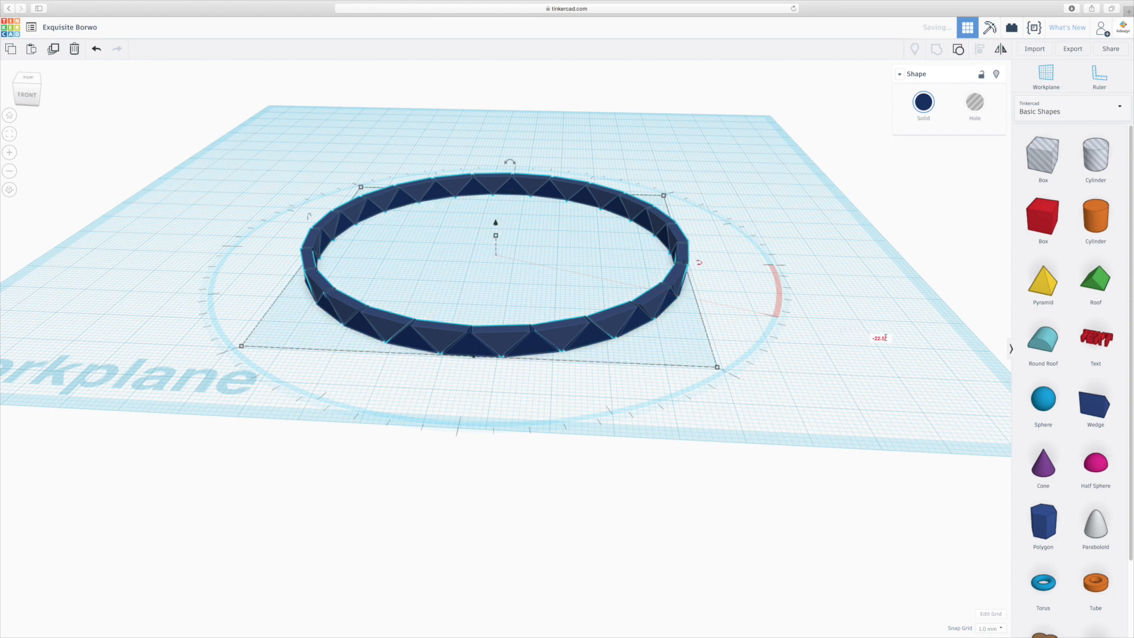
{"action": "scroll", "coordinate": [633, 348], "scroll_direction": "up", "scroll_amount": 4}
{"action": "right_click_drag", "start_coordinate": [633, 347], "coordinate": [445, 328]}
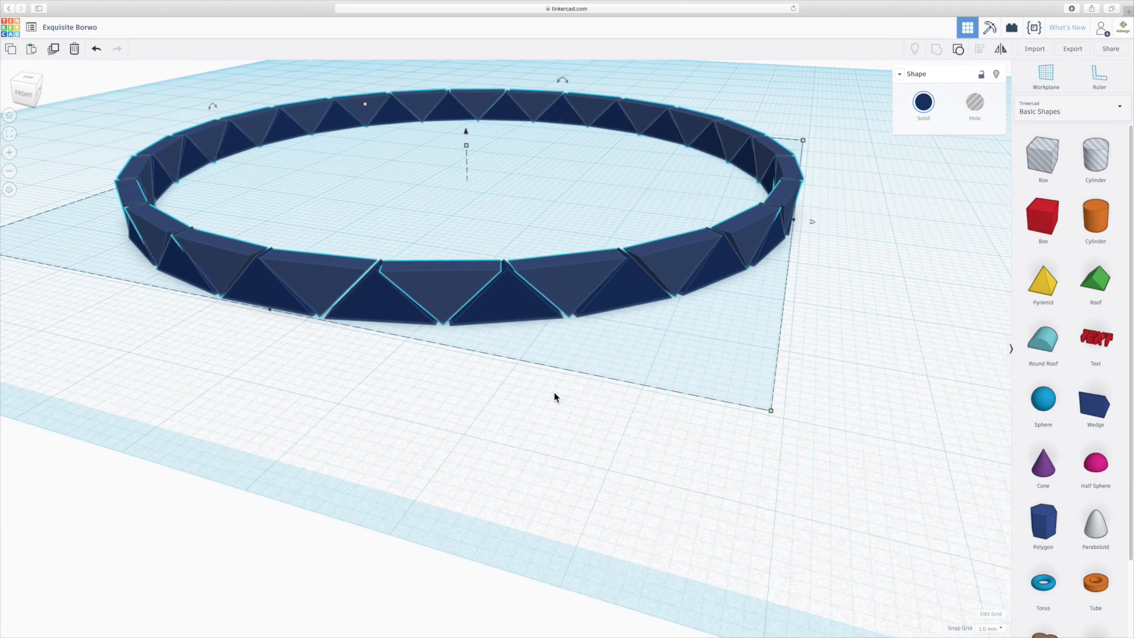
{"action": "right_click_drag", "start_coordinate": [450, 415], "coordinate": [502, 420]}
{"action": "left_click", "coordinate": [518, 421]}
- Select both interlocking rings, duplicate them in place and raise the copy 5 mm to form a second tier
{"action": "scroll", "coordinate": [518, 421], "scroll_direction": "down", "scroll_amount": 5}
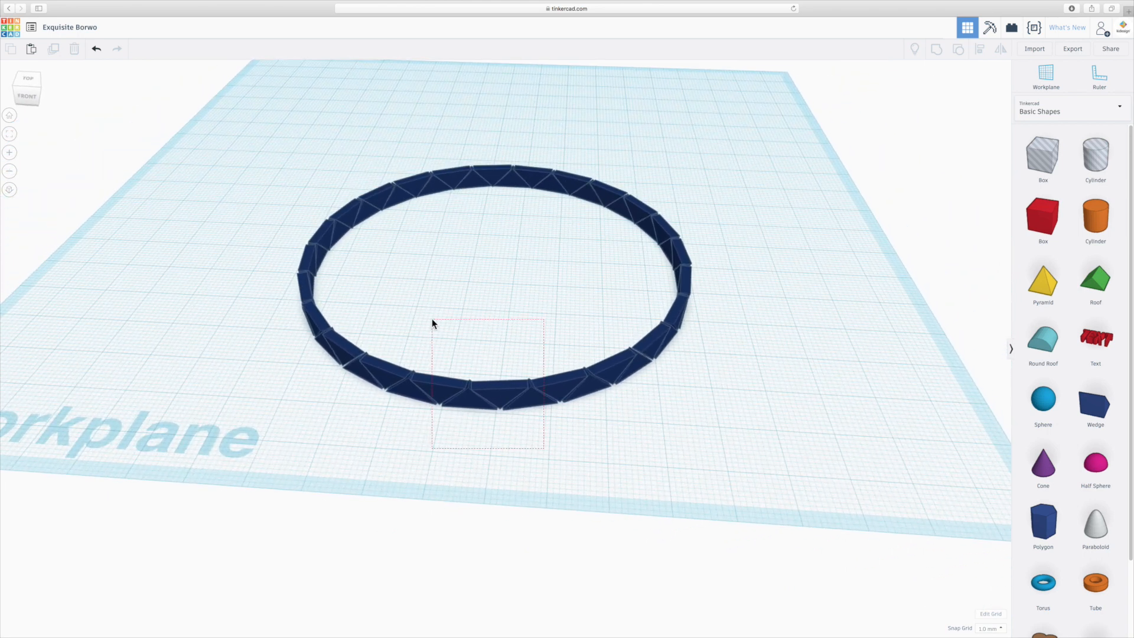
{"action": "key", "text": "ctrl+a"}
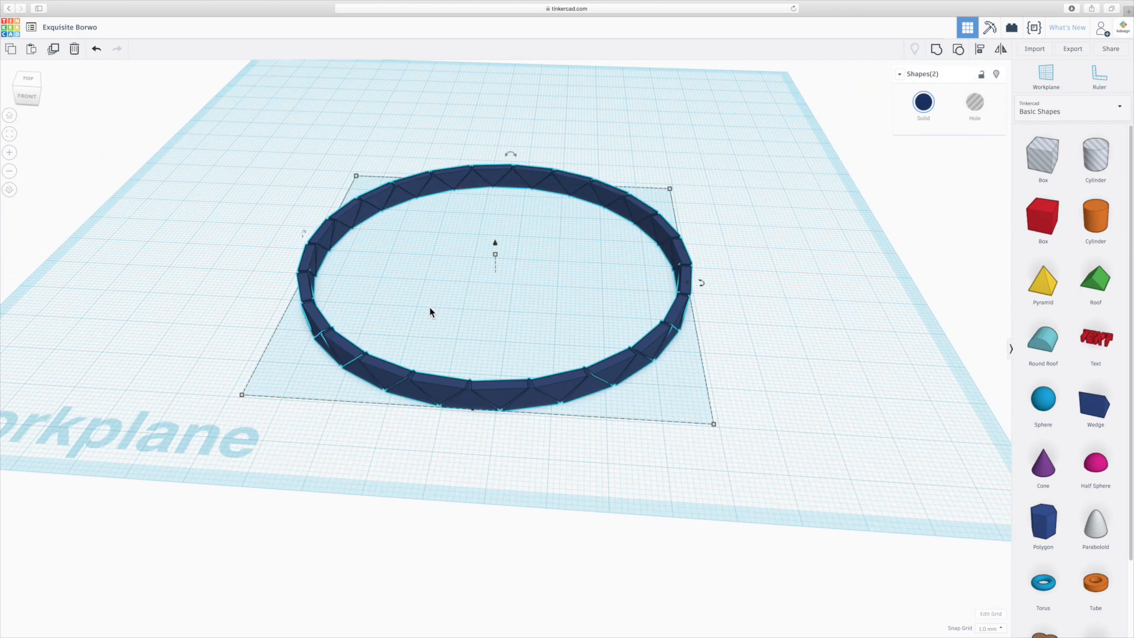
{"action": "key", "text": "ctrl+g"}
{"action": "left_click_drag", "start_coordinate": [494, 242], "coordinate": [495, 224]}
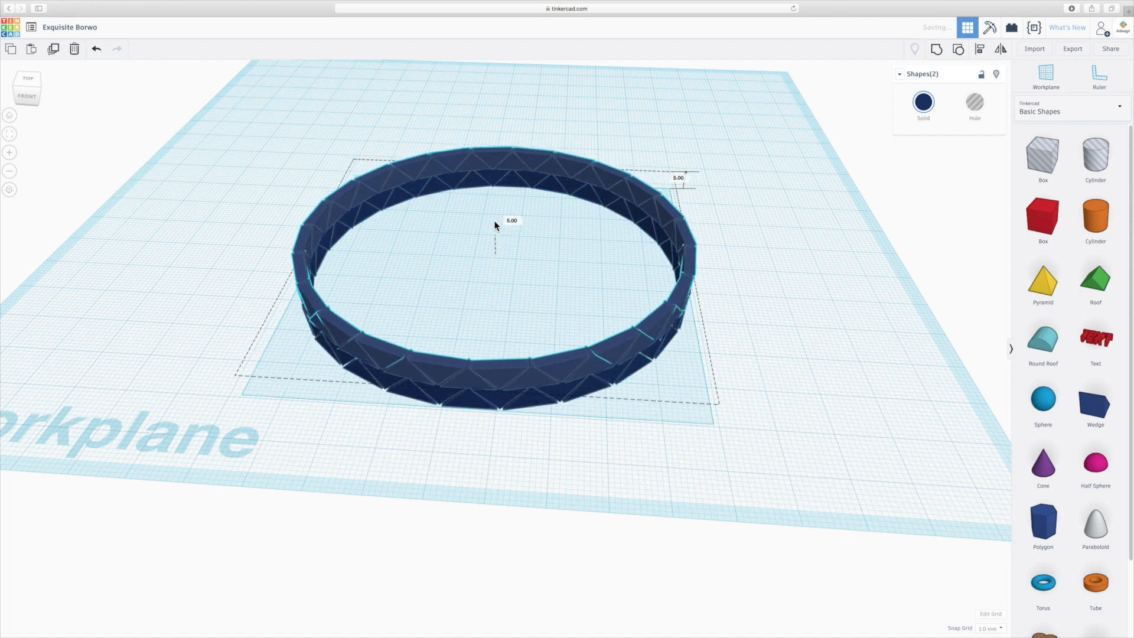
- Repeat the duplication with the same vertical offset twice so the wall is four tiers high, and clear the selection
{"action": "right_click_drag", "start_coordinate": [516, 437], "coordinate": [516, 402]}
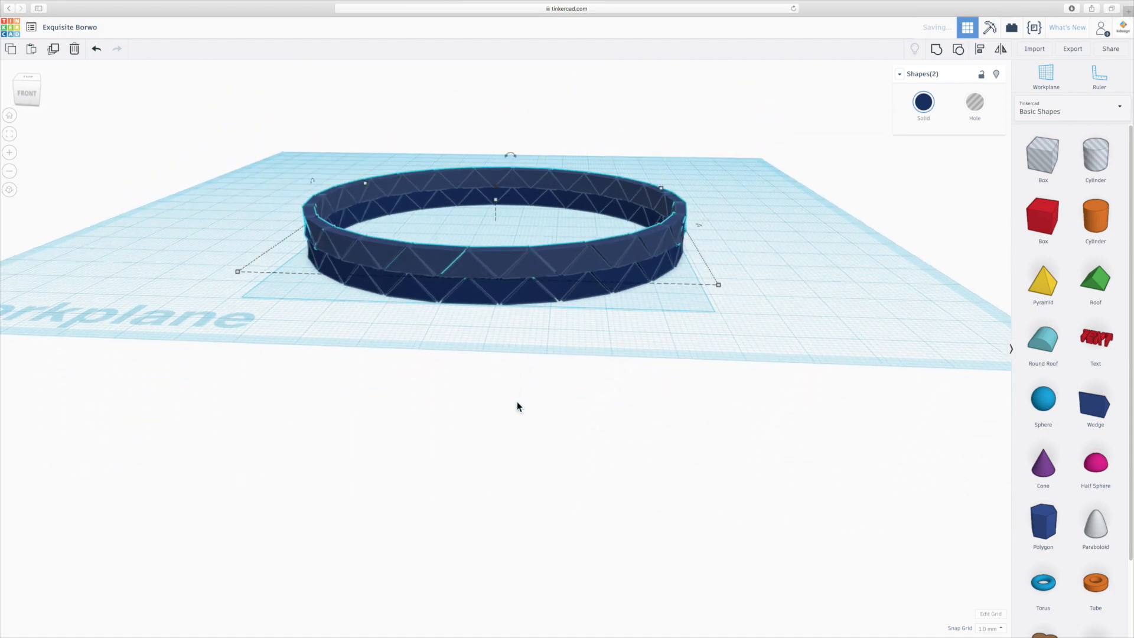
{"action": "key", "text": "super+d"}
{"action": "key", "text": "super+d"}
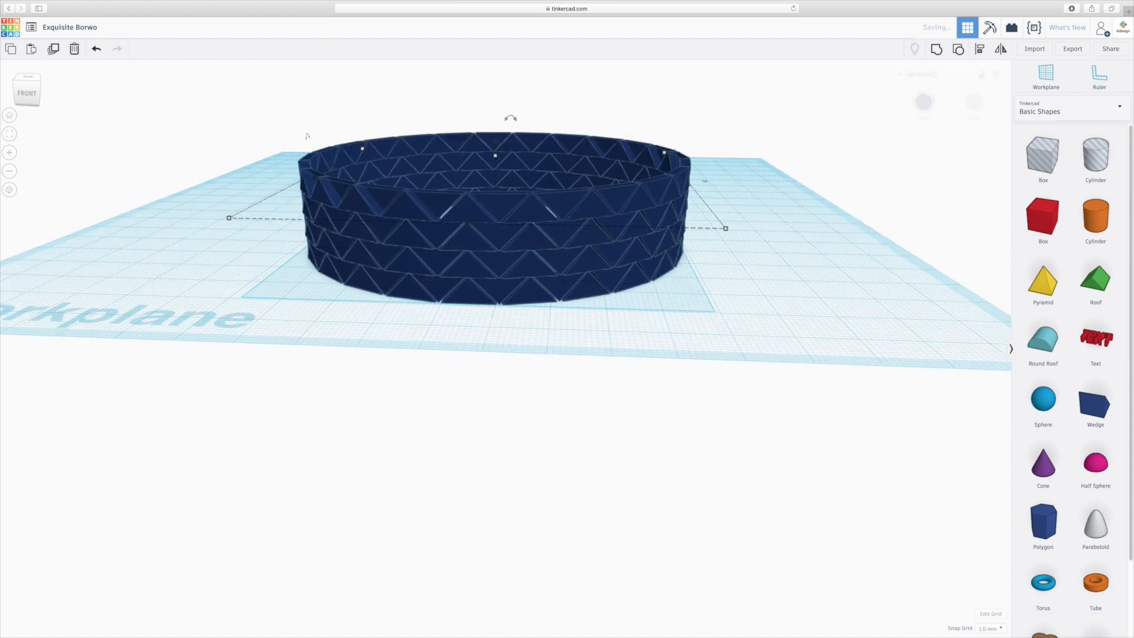
{"action": "left_click", "coordinate": [531, 375]}
- Select the whole four-tier circular wall and ungroup it into individual triangular pieces
{"action": "right_click_drag", "start_coordinate": [531, 369], "coordinate": [540, 387]}
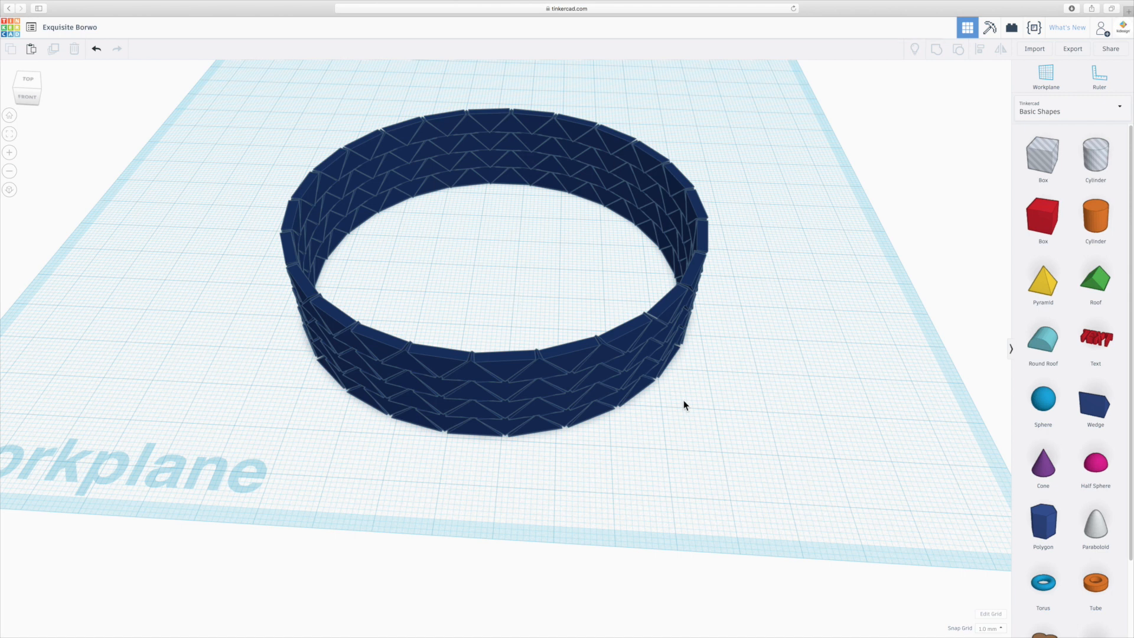
{"action": "right_click_drag", "start_coordinate": [683, 403], "coordinate": [565, 247]}
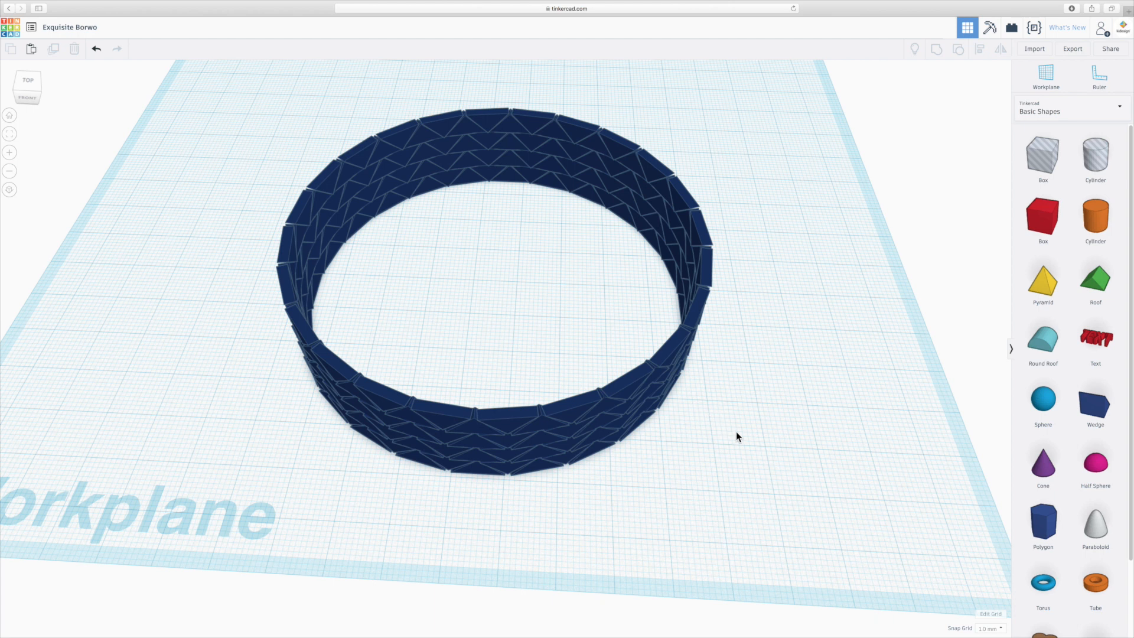
{"action": "right_click_drag", "start_coordinate": [736, 432], "coordinate": [742, 431]}
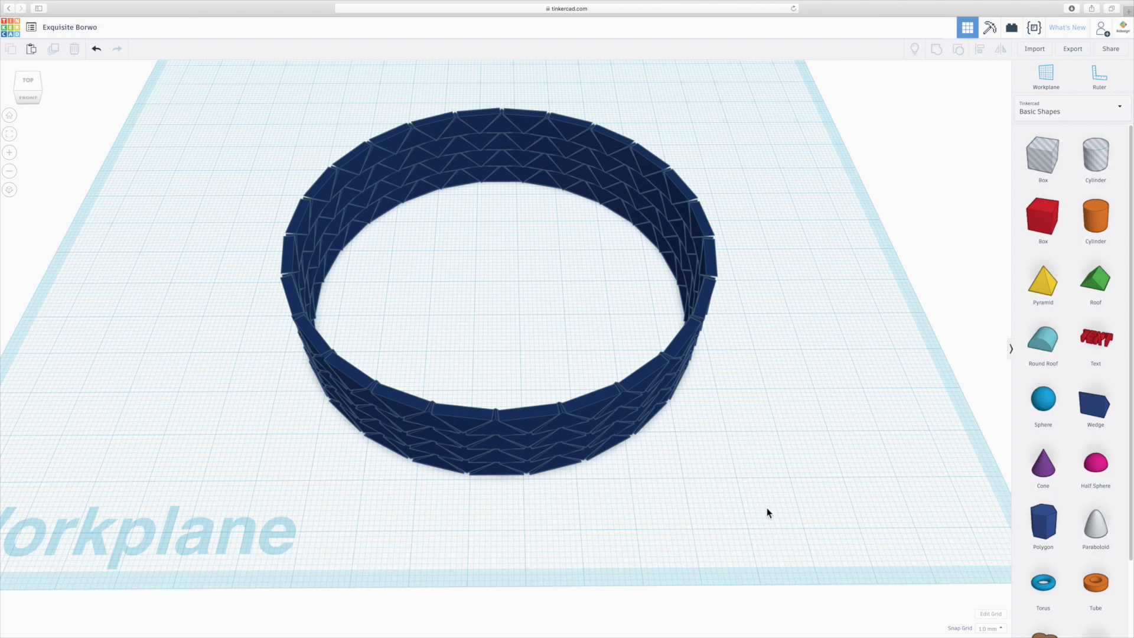
{"action": "scroll", "coordinate": [711, 491], "scroll_direction": "down", "scroll_amount": 5}
{"action": "scroll", "coordinate": [711, 491], "scroll_direction": "up", "scroll_amount": 5}
{"action": "left_click_drag", "start_coordinate": [799, 514], "coordinate": [655, 332]}
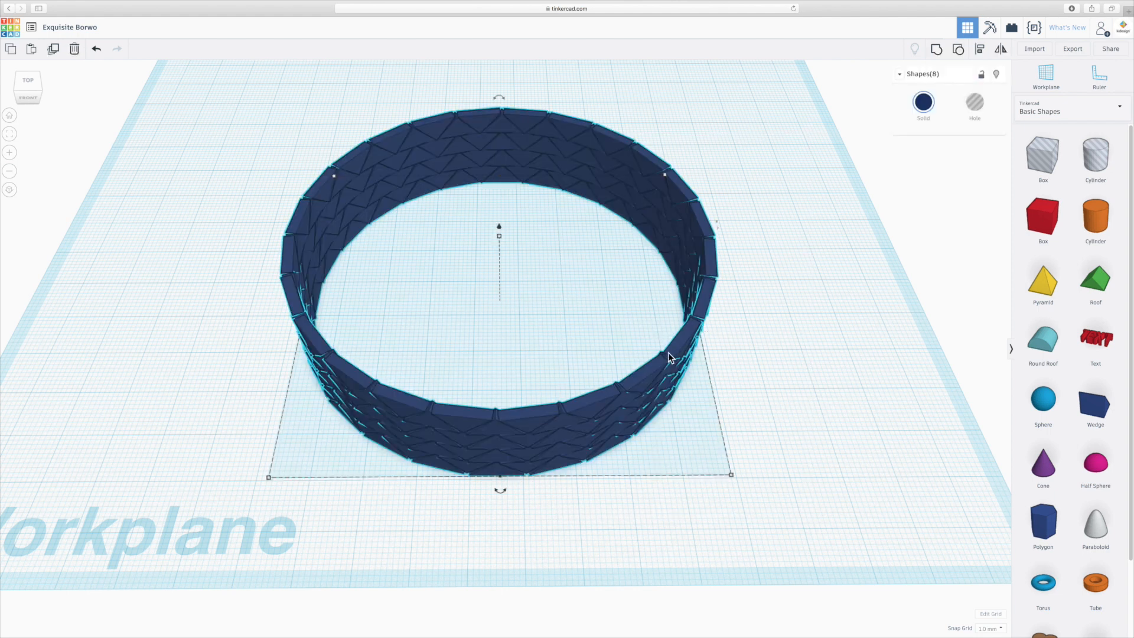
{"action": "left_click", "coordinate": [957, 52]}
{"action": "left_click", "coordinate": [704, 249]}
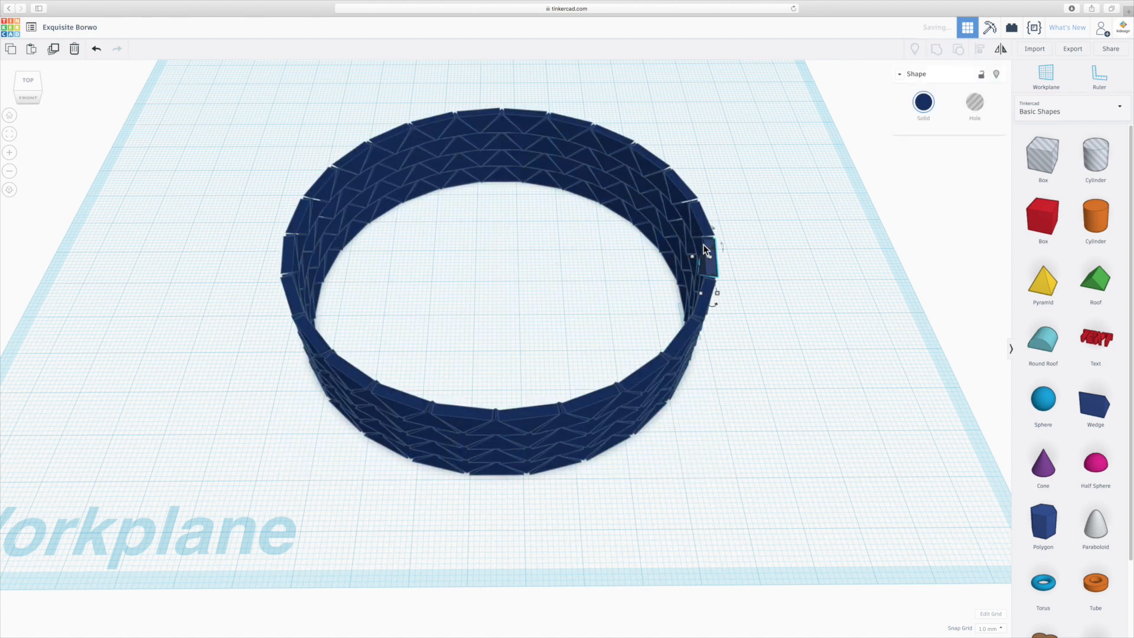
- Select all pieces in the right half of the circular wall and move them about 29 mm to the right
{"action": "left_click", "coordinate": [679, 230]}
{"action": "left_click", "coordinate": [762, 502]}
{"action": "left_click_drag", "start_coordinate": [772, 523], "coordinate": [516, 93]}
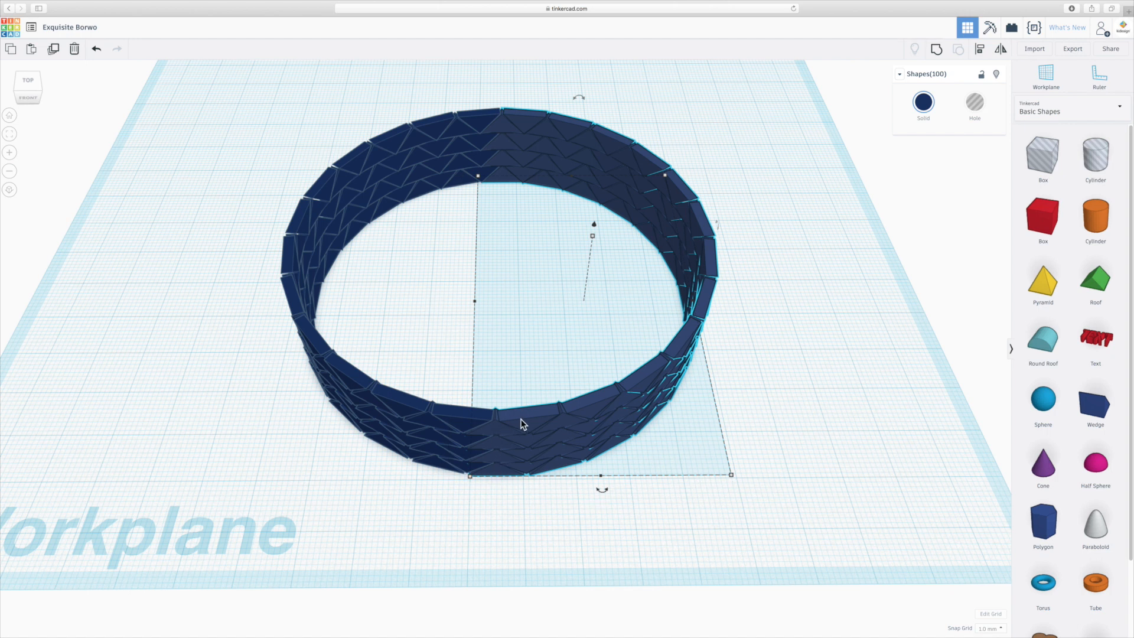
{"action": "left_click_drag", "start_coordinate": [522, 423], "coordinate": [699, 421]}
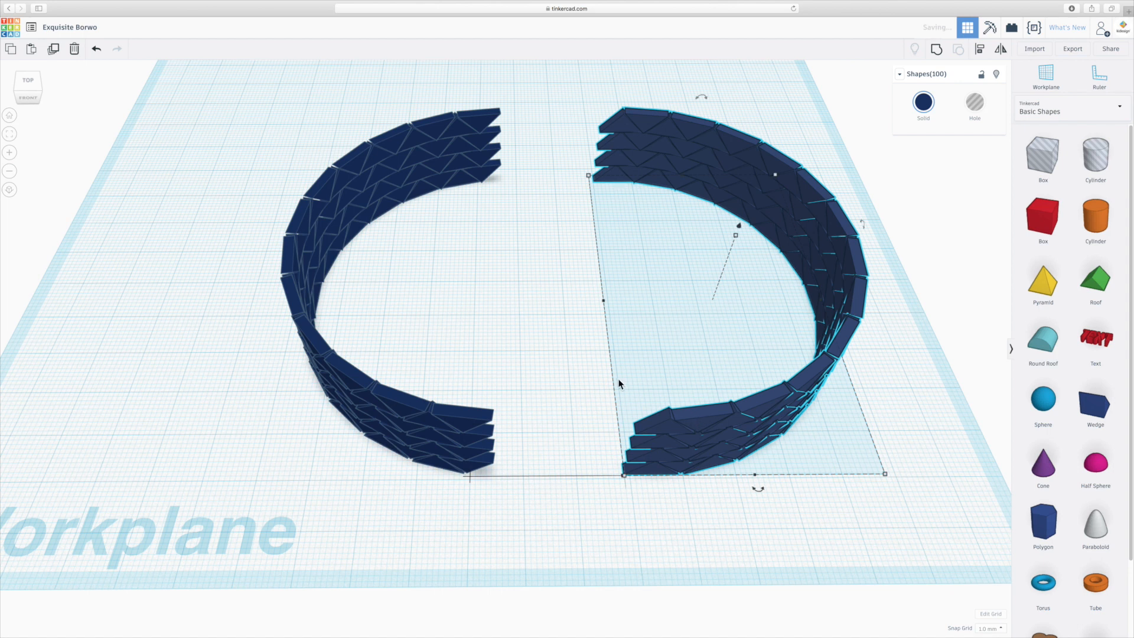
- Select the end pieces at both open ends of the right half and move them 29 mm left onto the left half
{"action": "left_click", "coordinate": [502, 251]}
{"action": "left_click_drag", "start_coordinate": [593, 201], "coordinate": [584, 108]}
{"action": "left_click", "coordinate": [605, 123], "text": "shift"}
{"action": "left_click_drag", "start_coordinate": [636, 495], "coordinate": [611, 384], "text": "shift"}
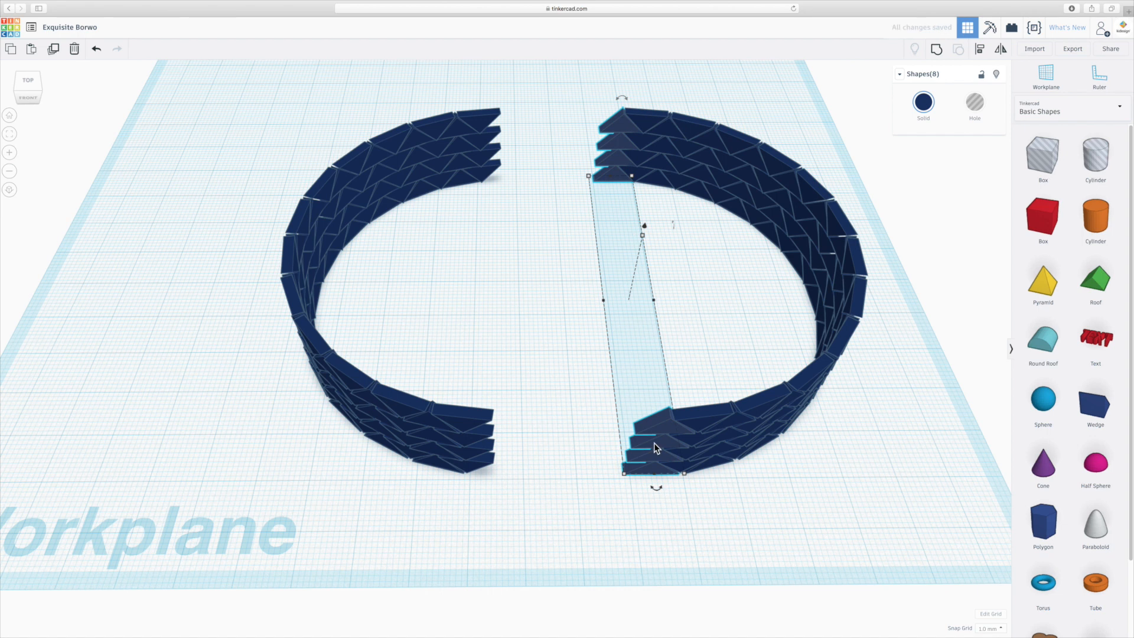
{"action": "left_click_drag", "start_coordinate": [663, 447], "coordinate": [494, 447]}
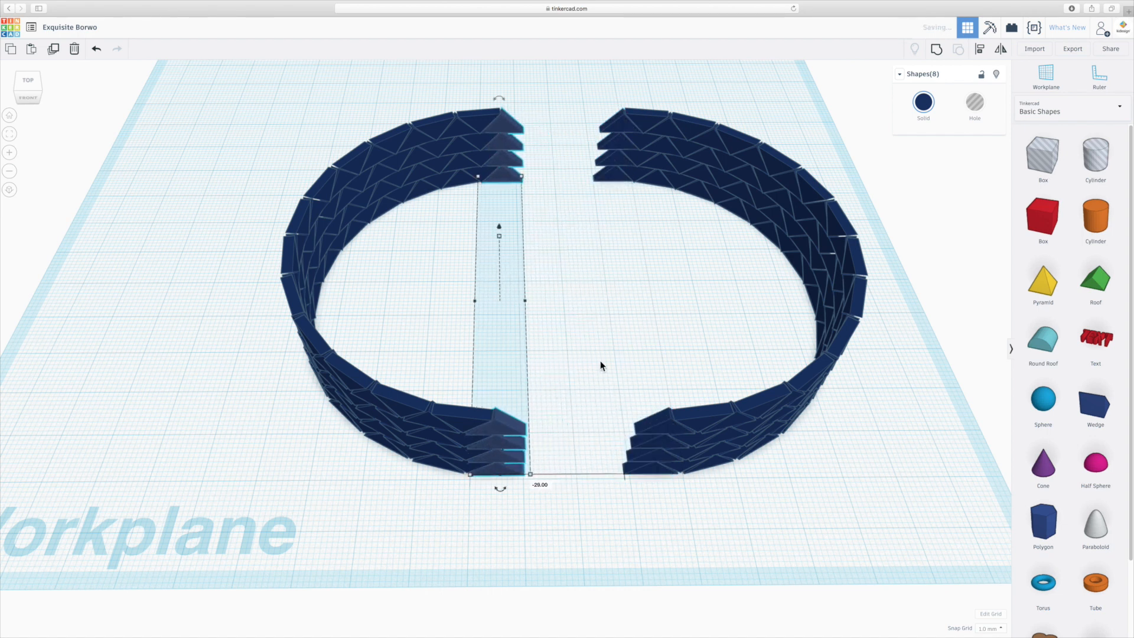
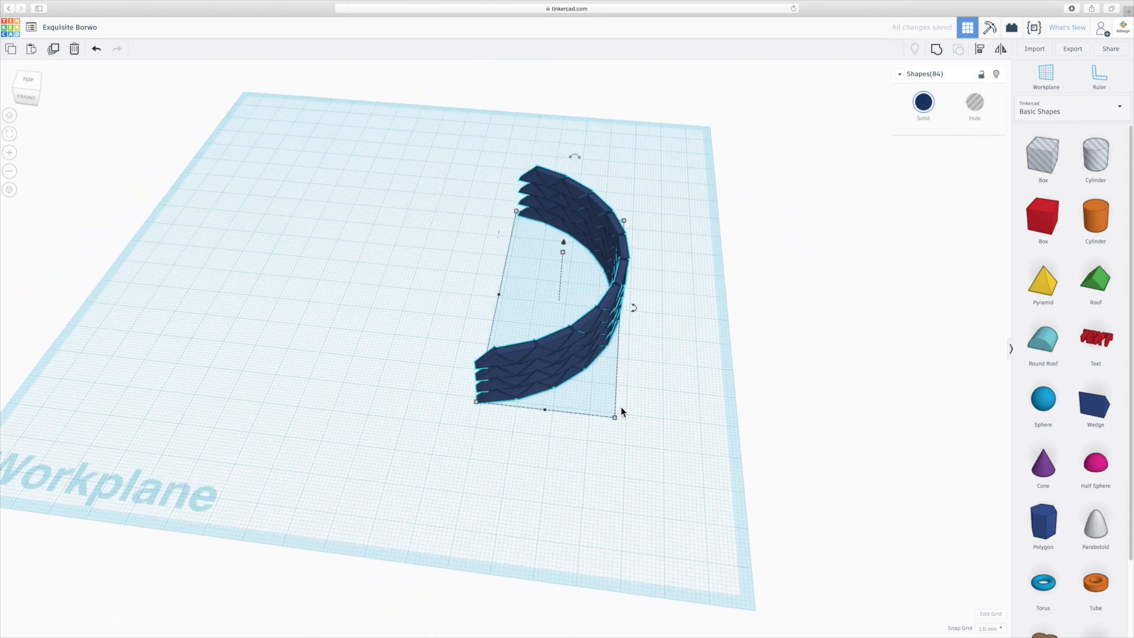
- Duplicate the half-ring wall about 46 mm right and 43 mm forward, and rotate the copy counterclockwise until it opens toward the front
{"action": "left_click_drag", "start_coordinate": [597, 320], "coordinate": [795, 487], "text": "alt"}
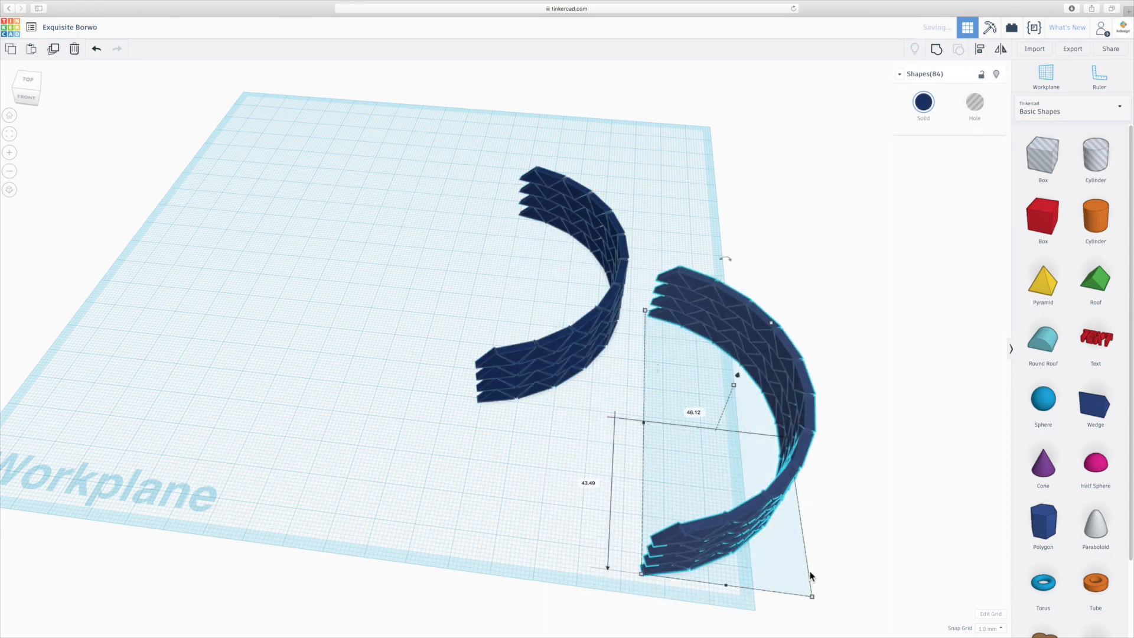
{"action": "left_click_drag", "start_coordinate": [809, 426], "coordinate": [628, 290]}
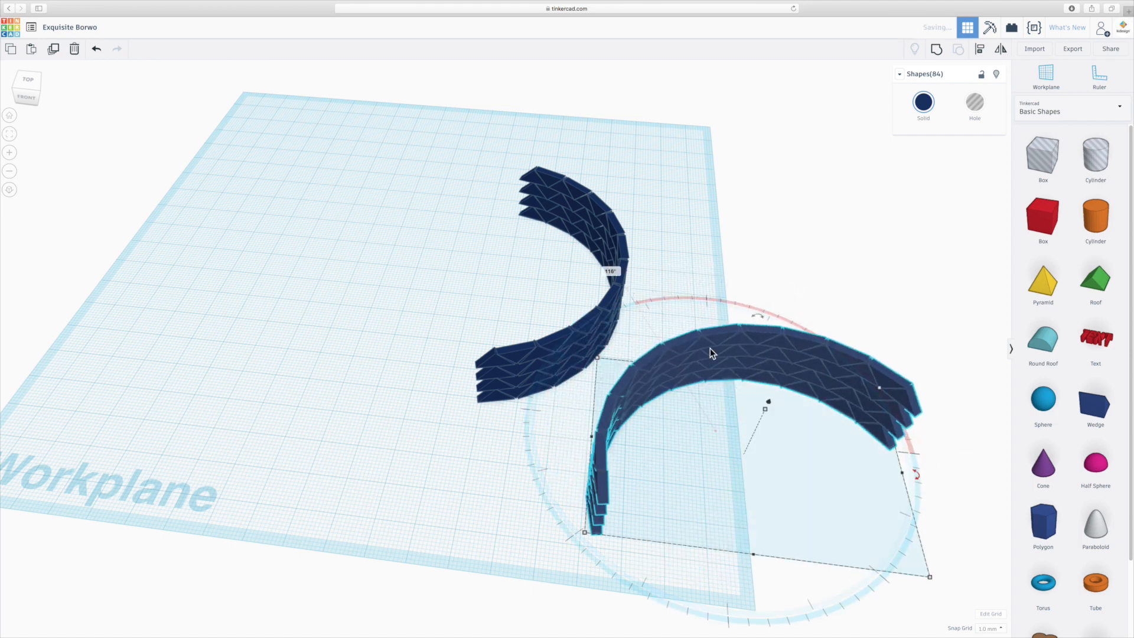
{"action": "left_click", "coordinate": [815, 466]}
{"action": "scroll", "coordinate": [553, 393], "scroll_direction": "down", "scroll_amount": 3}
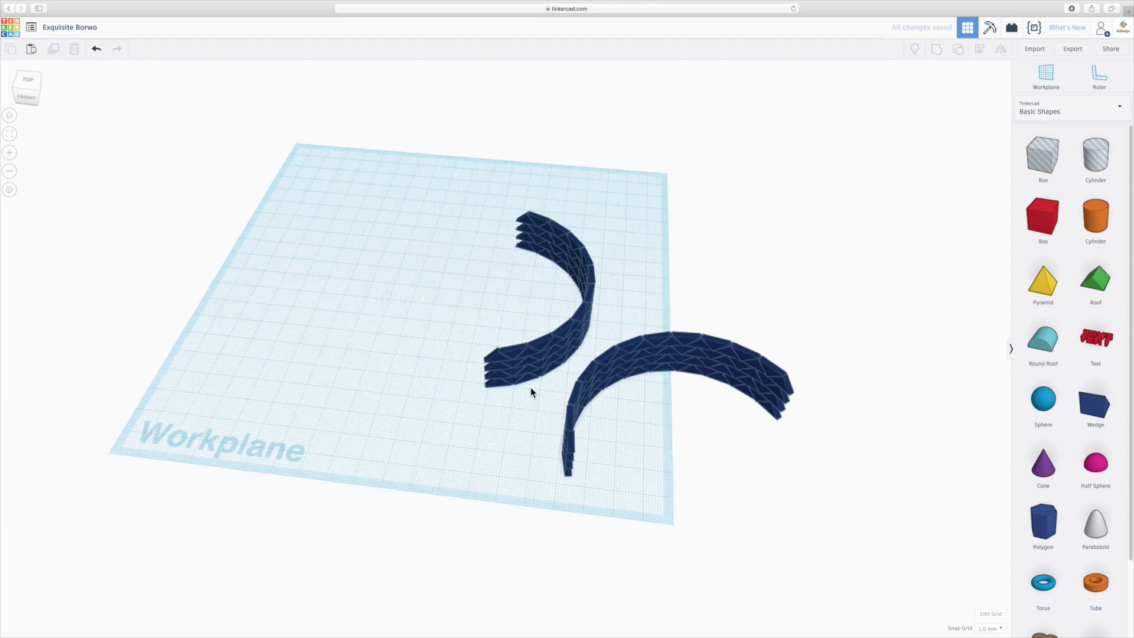
- Select the pieces of the copied arc that extend beyond the workplane's right edge and delete them
{"action": "right_click_drag", "start_coordinate": [459, 399], "coordinate": [465, 428]}
{"action": "mouse_move", "coordinate": [869, 492]}
{"action": "right_mouse_down"}
{"action": "mouse_move", "coordinate": [855, 470]}
{"action": "mouse_move", "coordinate": [860, 486]}
{"action": "right_mouse_up"}
{"action": "left_click_drag", "start_coordinate": [836, 501], "coordinate": [679, 324]}
{"action": "key", "text": "Delete"}
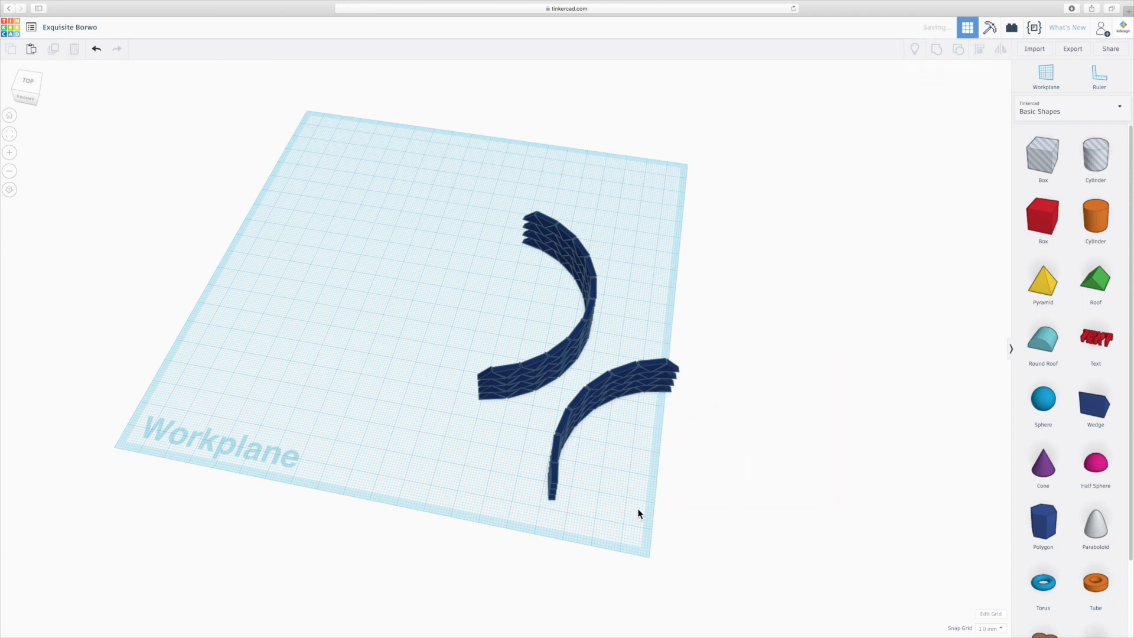
- Select all pieces of the shortened arc and move them about 24 mm left and 6 mm toward the front
{"action": "right_click_drag", "start_coordinate": [618, 530], "coordinate": [552, 554]}
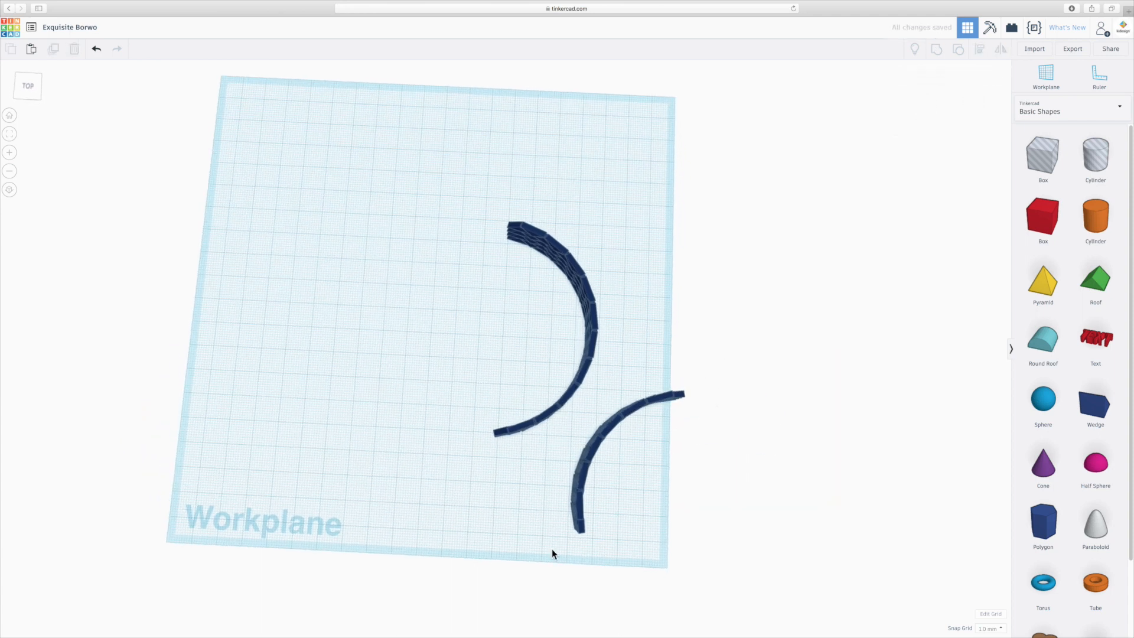
{"action": "mouse_move", "coordinate": [549, 546]}
{"action": "left_mouse_down"}
{"action": "mouse_move", "coordinate": [702, 423]}
{"action": "mouse_move", "coordinate": [529, 547]}
{"action": "left_mouse_up"}
{"action": "right_click_drag", "start_coordinate": [500, 544], "coordinate": [724, 517]}
{"action": "left_click_drag", "start_coordinate": [723, 515], "coordinate": [620, 259]}
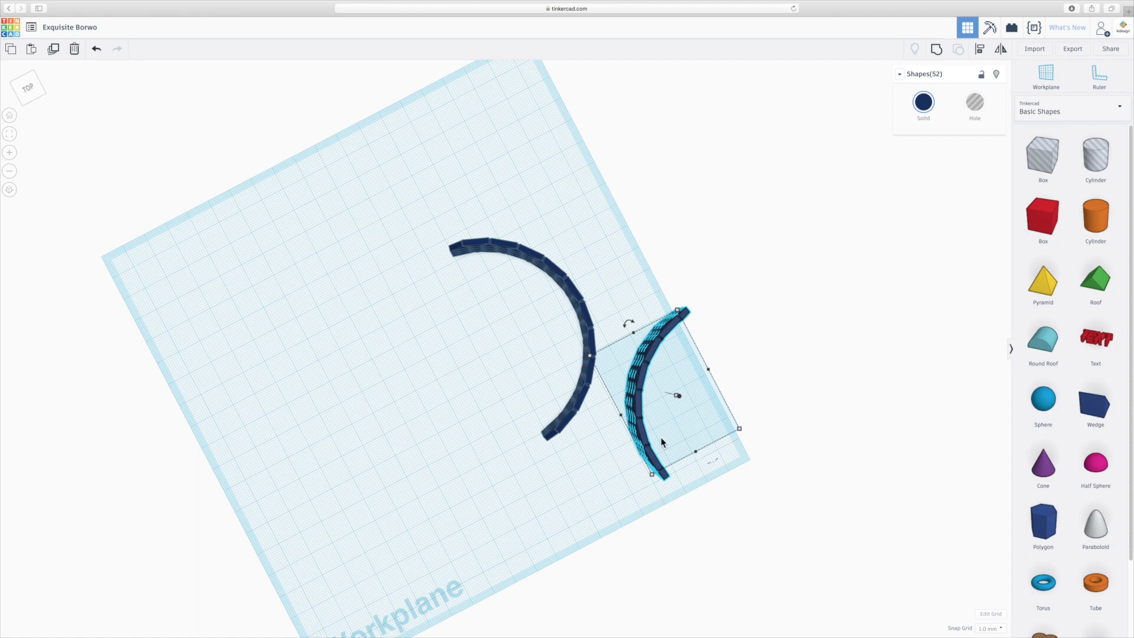
{"action": "right_click_drag", "start_coordinate": [750, 484], "coordinate": [653, 487]}
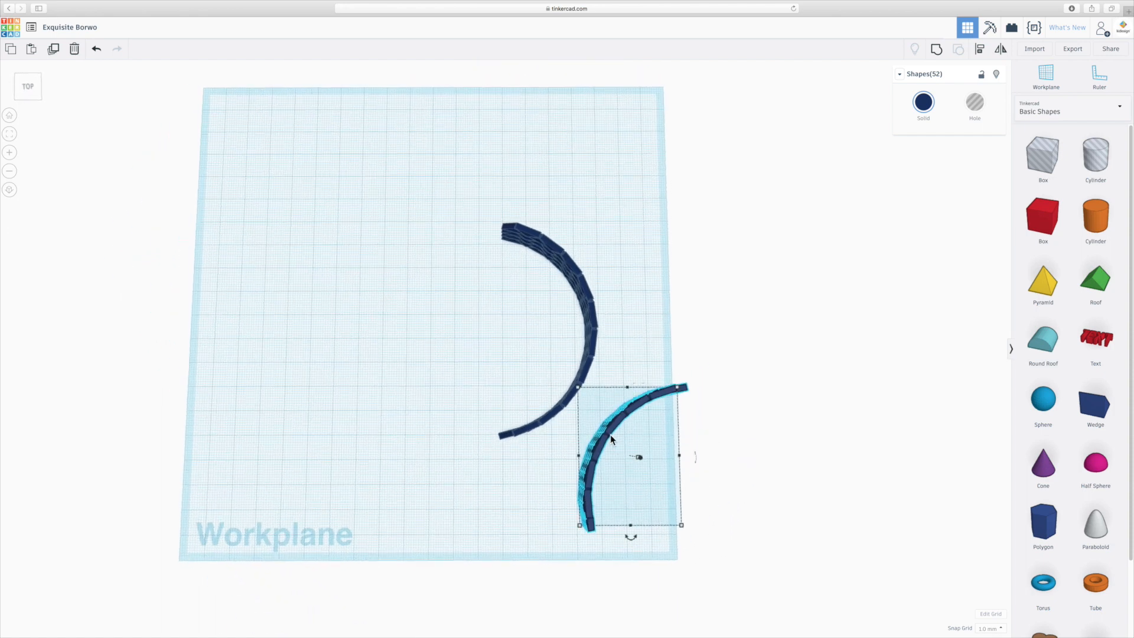
{"action": "left_click", "coordinate": [669, 480]}
{"action": "right_click_drag", "start_coordinate": [668, 484], "coordinate": [721, 537]}
{"action": "left_click_drag", "start_coordinate": [725, 533], "coordinate": [620, 271]}
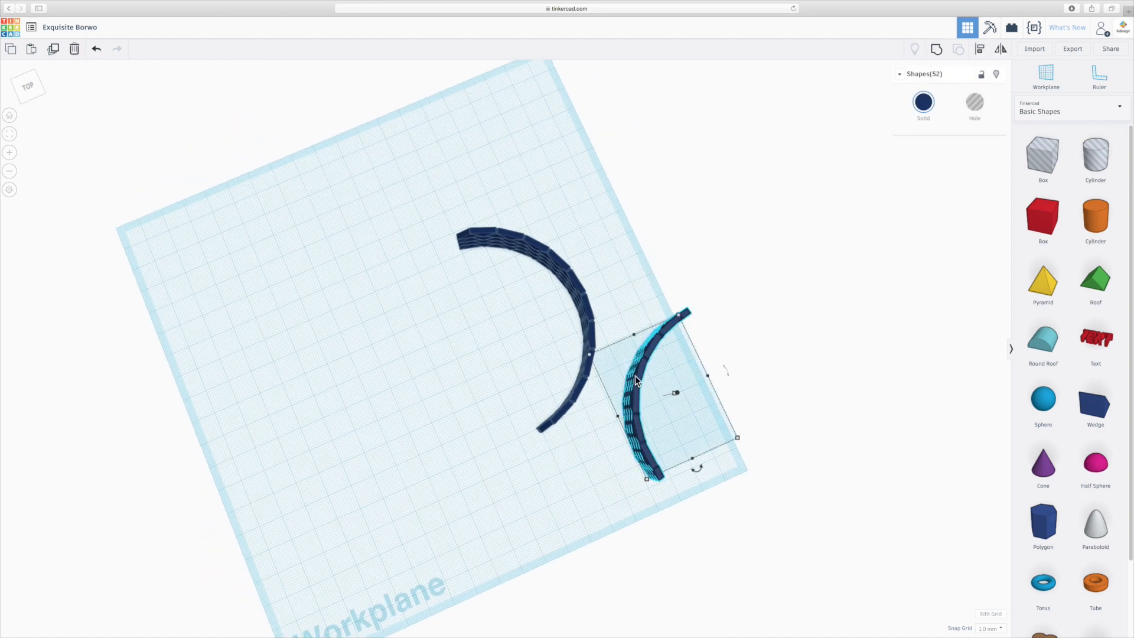
{"action": "left_click_drag", "start_coordinate": [635, 375], "coordinate": [588, 419]}
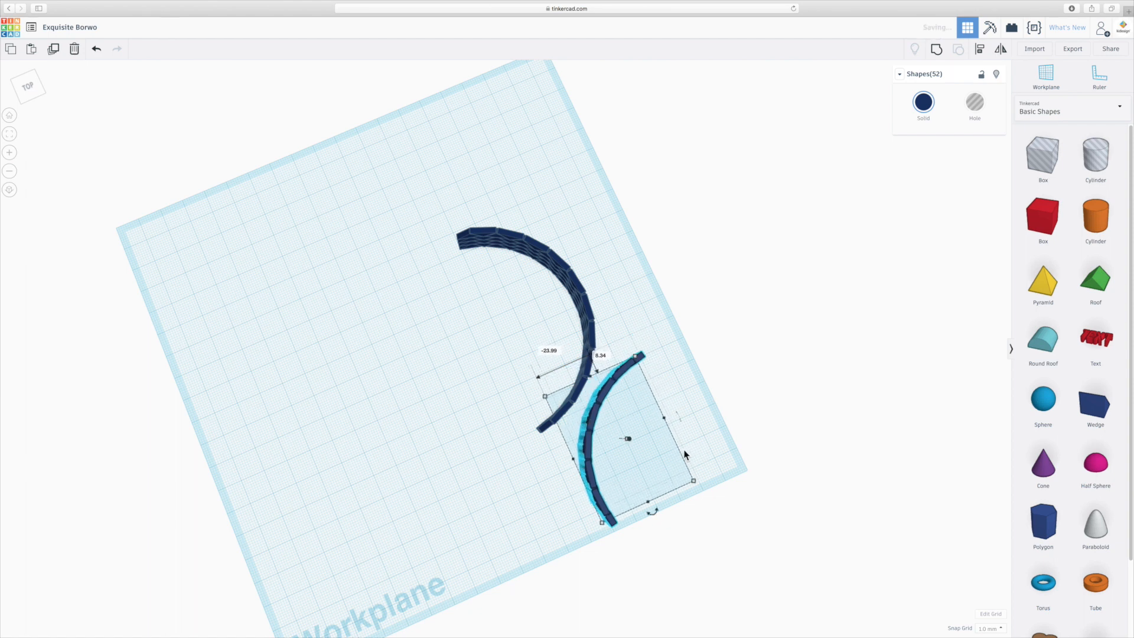
- Rotate the shortened arc 22.5° clockwise and place it just in front of the large arc's front end
{"action": "left_click_drag", "start_coordinate": [653, 512], "coordinate": [629, 524]}
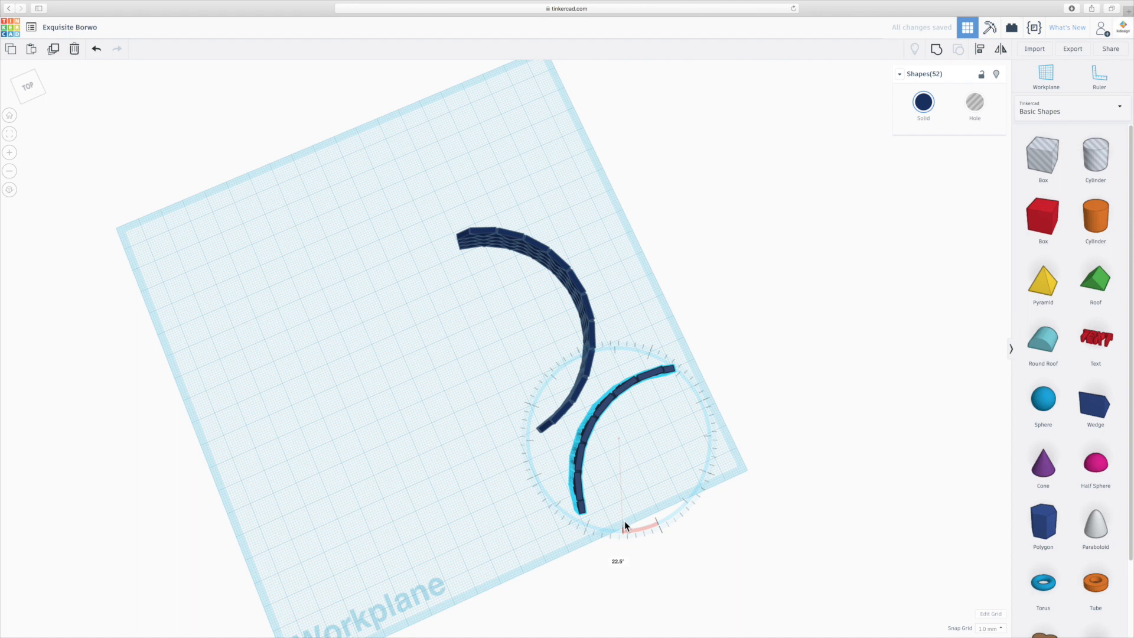
{"action": "left_click_drag", "start_coordinate": [624, 388], "coordinate": [600, 412]}
{"action": "right_click_drag", "start_coordinate": [600, 412], "coordinate": [664, 495]}
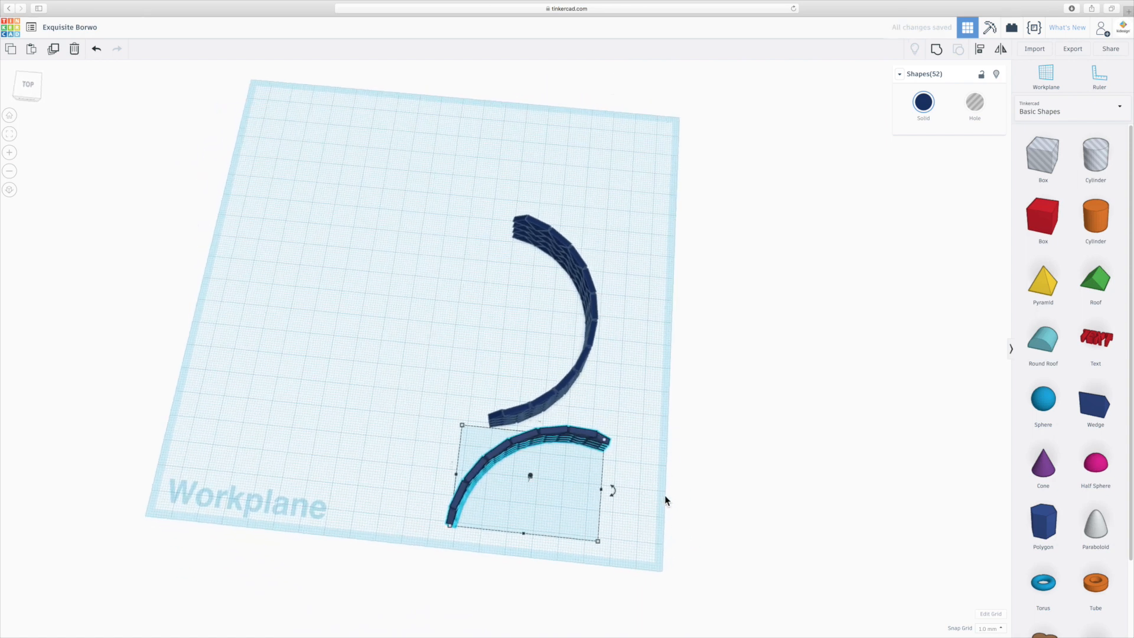
- Clear the selection and compare the two arcs with the pavilion reference image
{"action": "left_click", "coordinate": [665, 496]}
{"action": "right_click_drag", "start_coordinate": [590, 544], "coordinate": [516, 456]}
{"action": "key", "text": "super+Tab"}
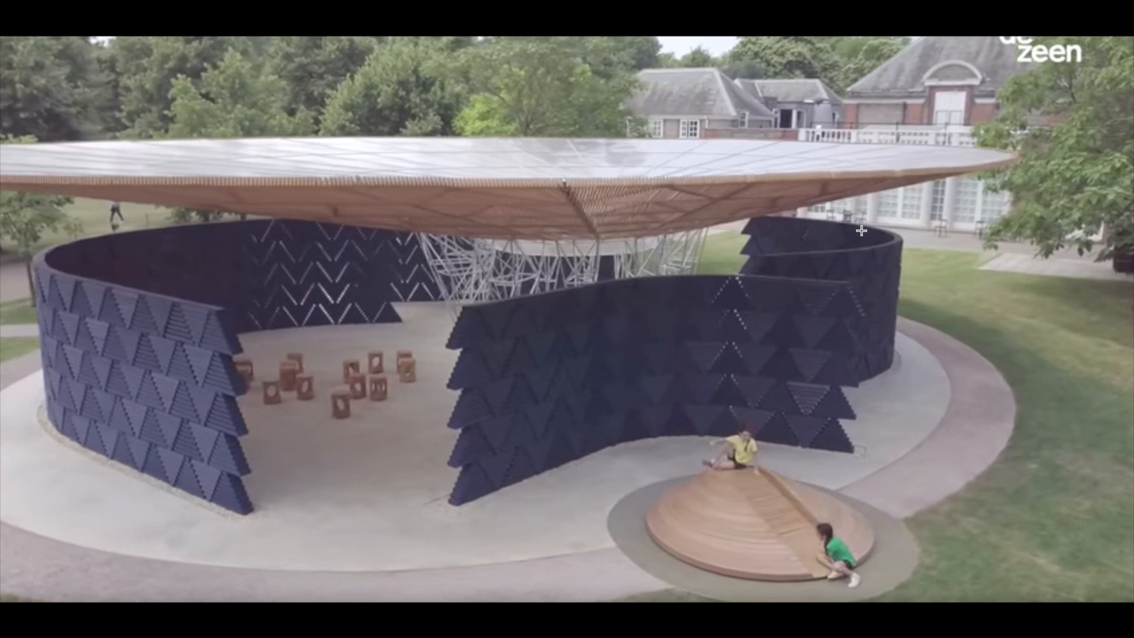
{"action": "key", "text": "super+Tab"}
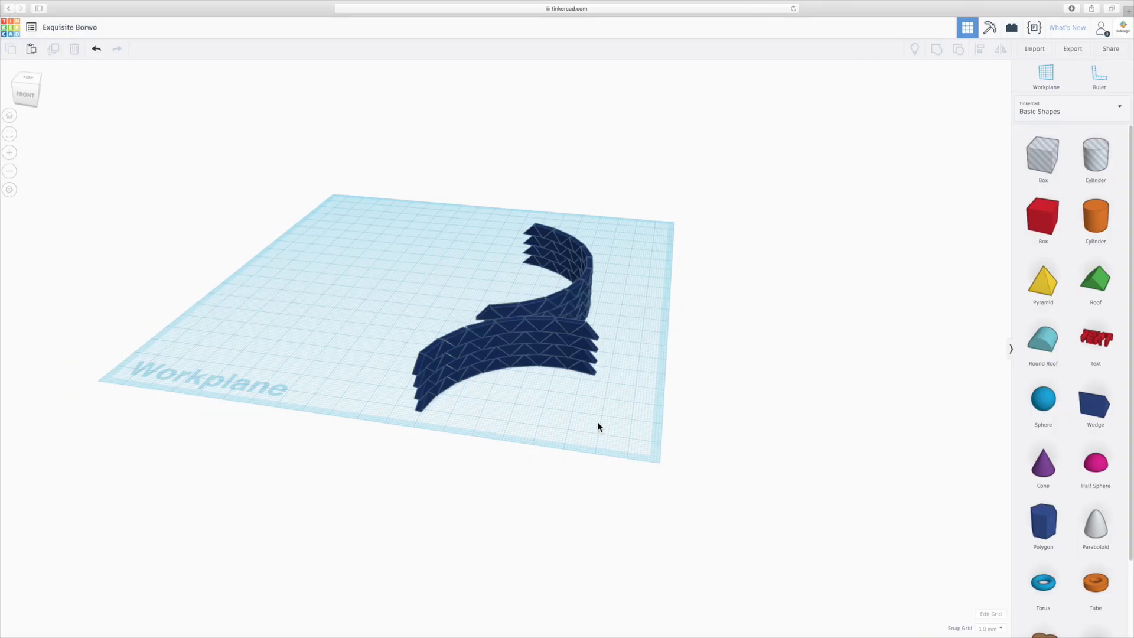
- Select both the large and the short arc and duplicate them 77 mm to the left
{"action": "right_click_drag", "start_coordinate": [548, 491], "coordinate": [484, 540]}
{"action": "left_click_drag", "start_coordinate": [590, 531], "coordinate": [348, 444]}
{"action": "mouse_move", "coordinate": [530, 466]}
{"action": "left_mouse_down"}
{"action": "mouse_move", "coordinate": [501, 463]}
{"action": "mouse_move", "coordinate": [511, 463]}
{"action": "left_mouse_up"}
{"action": "left_click", "coordinate": [329, 365]}
{"action": "right_click_drag", "start_coordinate": [328, 365], "coordinate": [438, 408]}
{"action": "left_click_drag", "start_coordinate": [389, 196], "coordinate": [689, 591]}
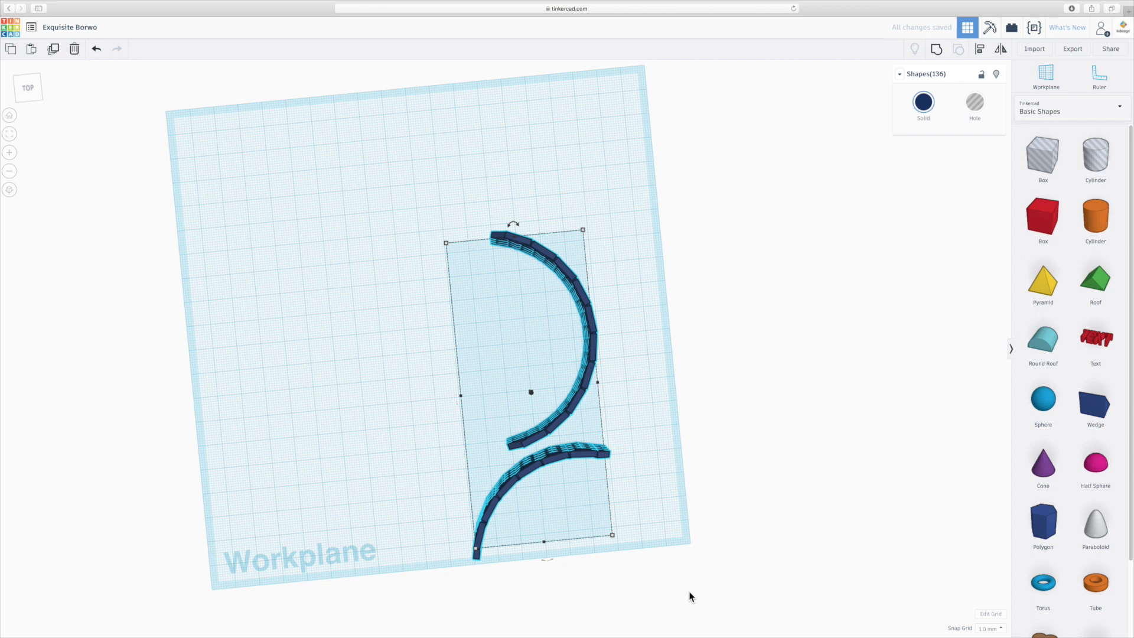
{"action": "left_click_drag", "start_coordinate": [587, 386], "coordinate": [392, 415], "text": "alt"}
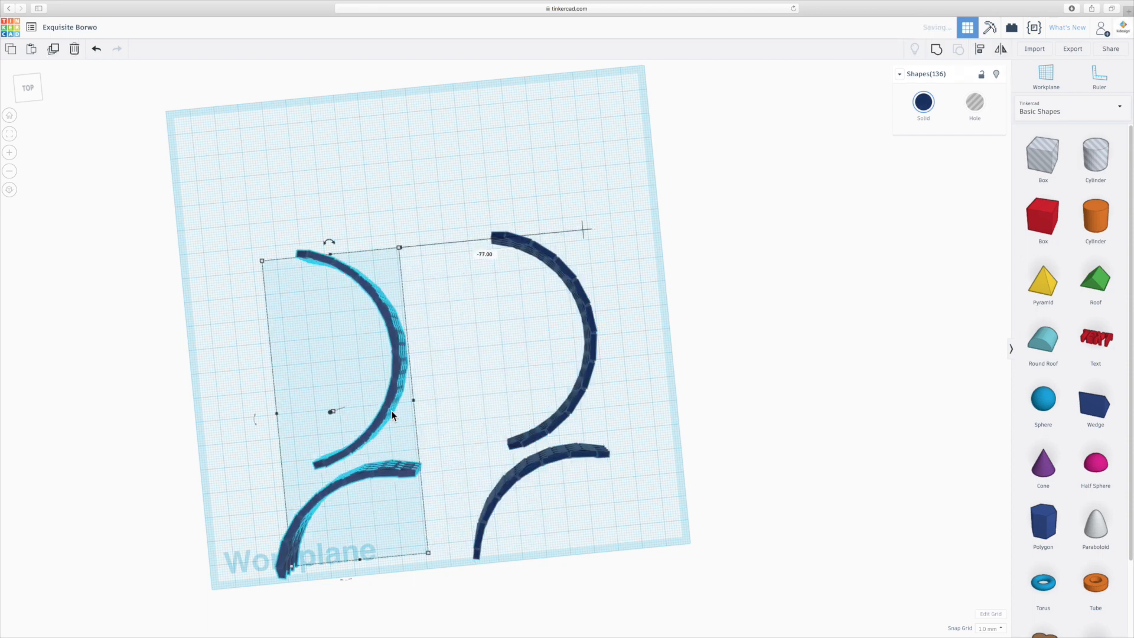
- Mirror the copied pair of arcs front to back and left to right, and shift it slightly right toward the originals
{"action": "left_click", "coordinate": [1000, 51]}
{"action": "mouse_move", "coordinate": [267, 420]}
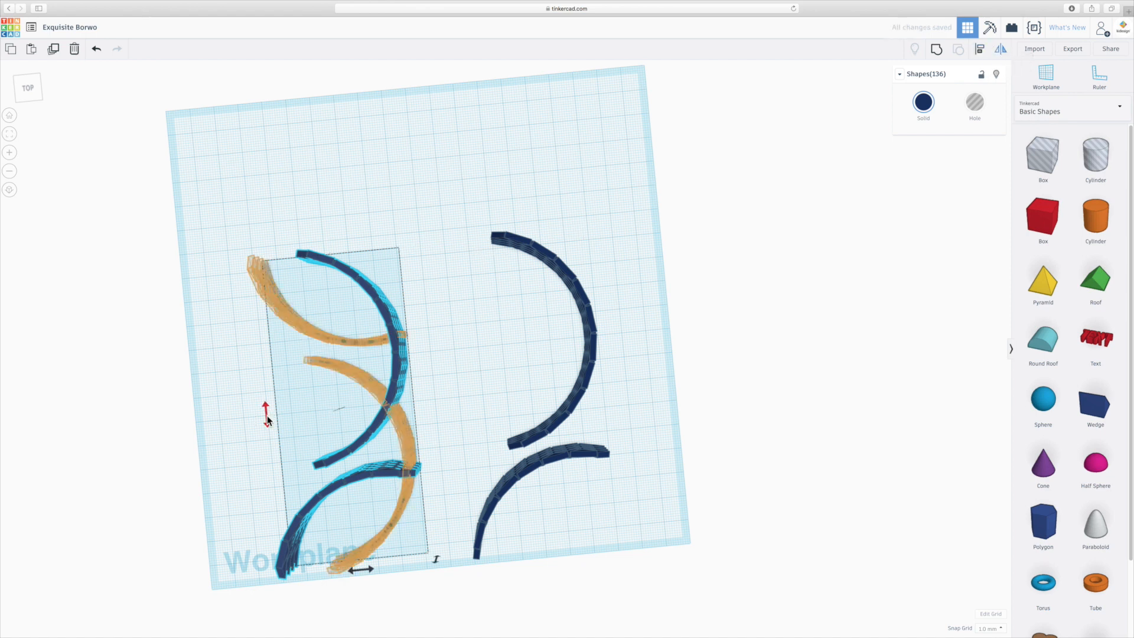
{"action": "left_click", "coordinate": [267, 421]}
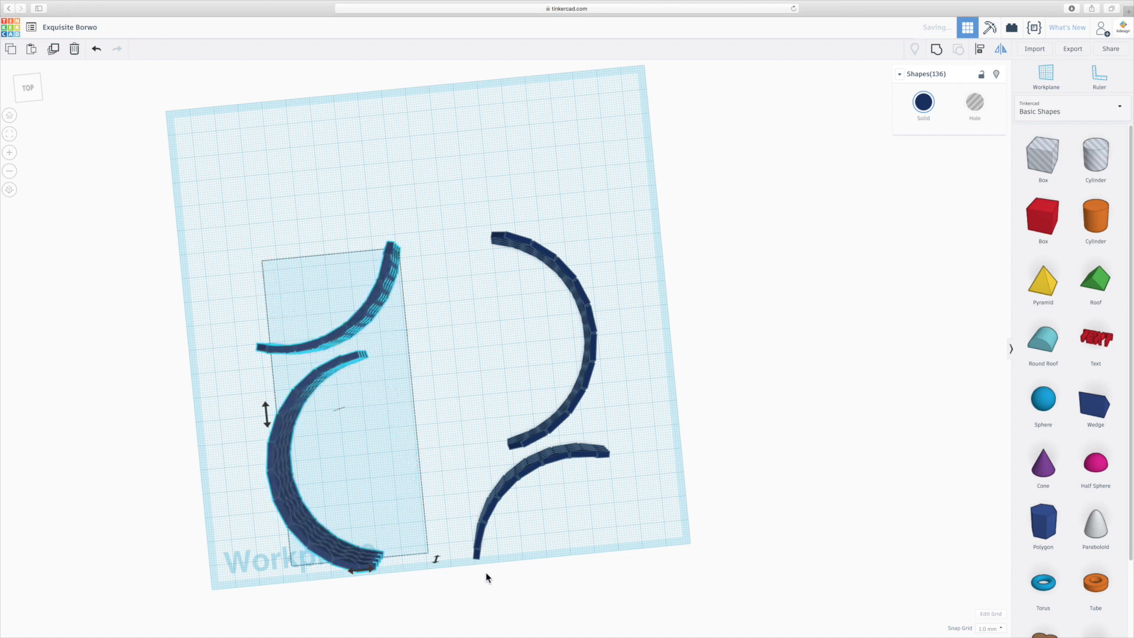
{"action": "mouse_move", "coordinate": [291, 506]}
{"action": "left_mouse_down"}
{"action": "mouse_move", "coordinate": [338, 505]}
{"action": "mouse_move", "coordinate": [313, 503]}
{"action": "left_mouse_up"}
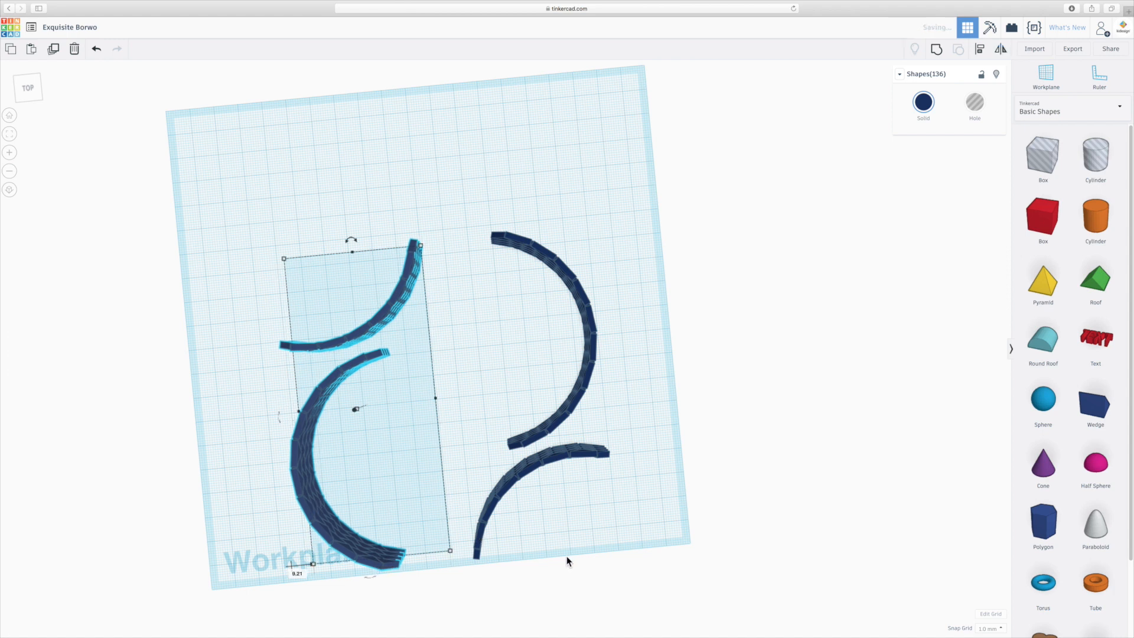
- Check the pavilion reference image and move the mirrored pair about 3 mm further right
{"action": "right_click_drag", "start_coordinate": [542, 584], "coordinate": [511, 470]}
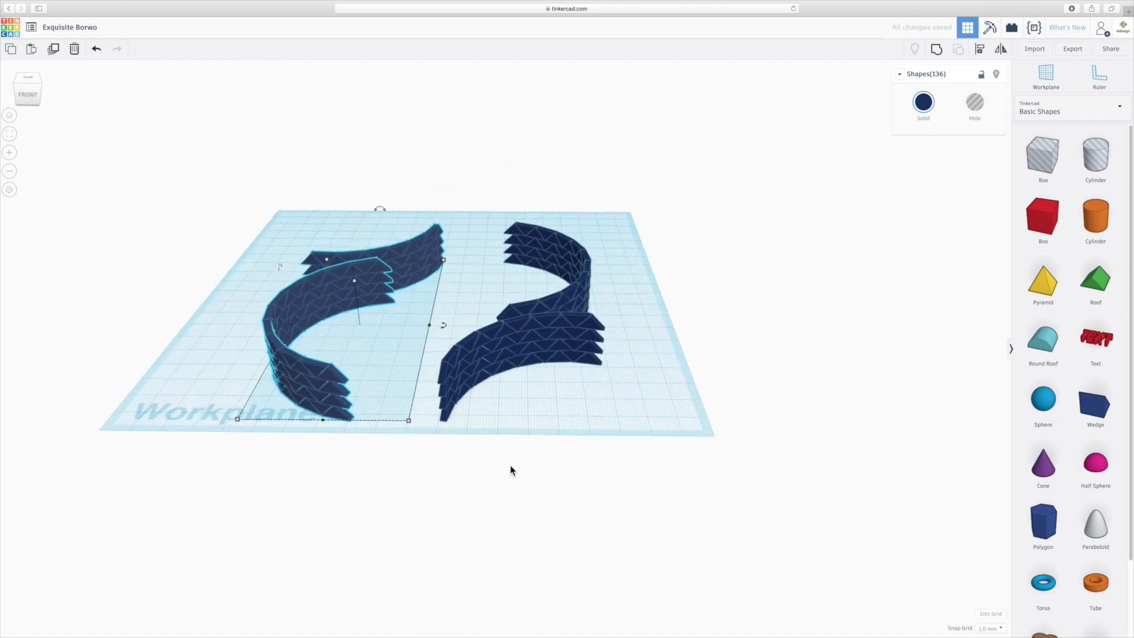
{"action": "key", "text": "super+Tab"}
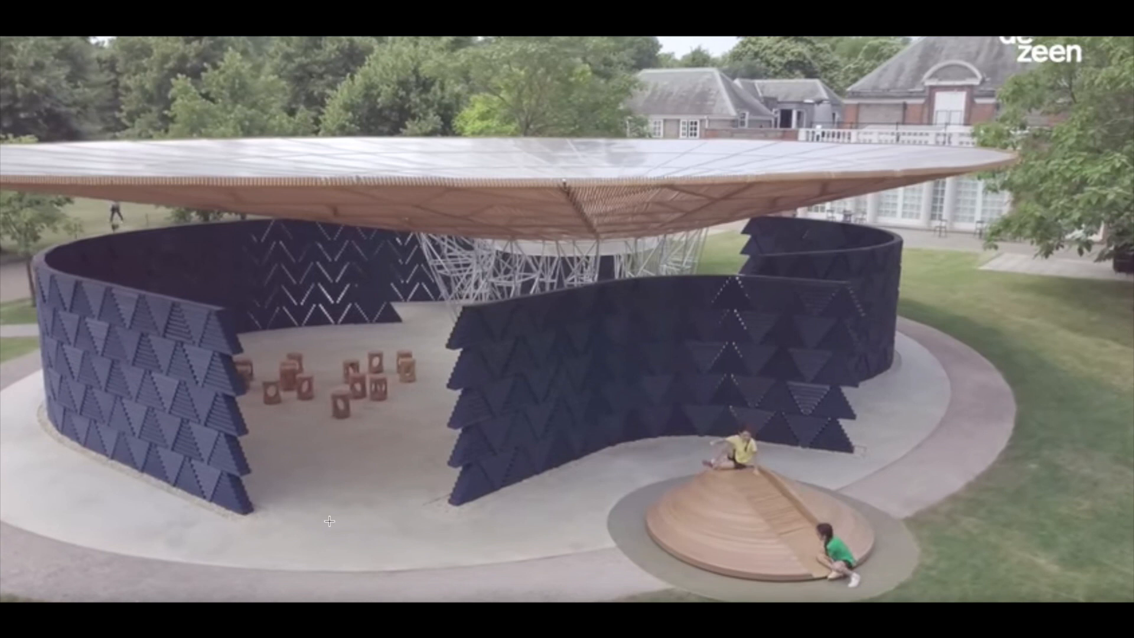
{"action": "key", "text": "super+Tab"}
{"action": "left_click_drag", "start_coordinate": [339, 415], "coordinate": [345, 409]}
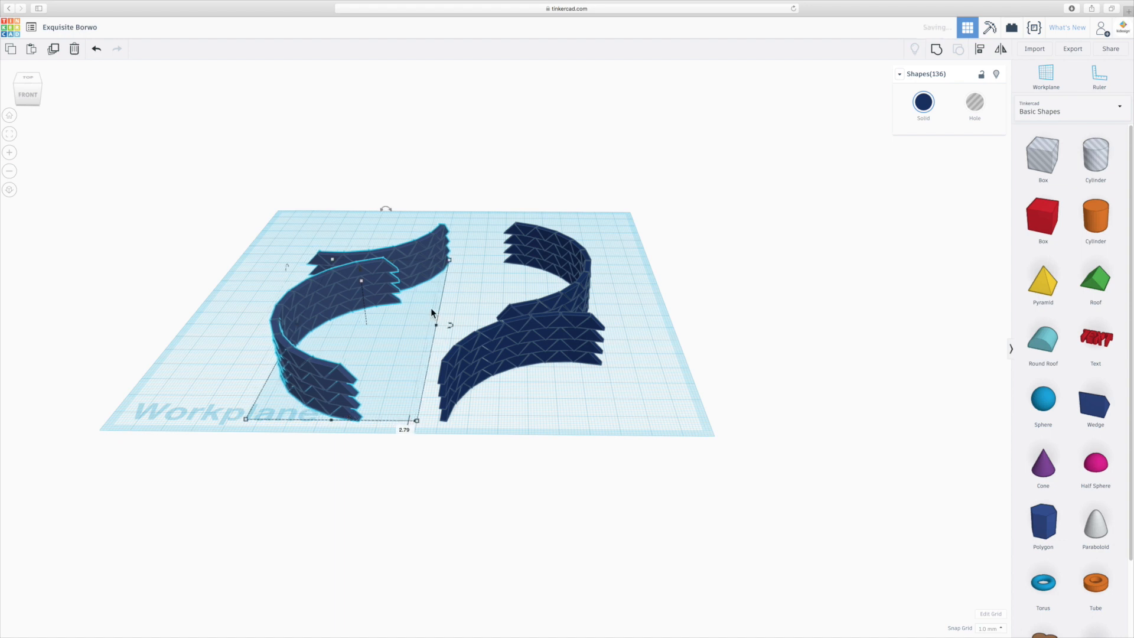
- From a top view, select only the large arc of the left pair and rotate it 10° counterclockwise
{"action": "right_click_drag", "start_coordinate": [465, 294], "coordinate": [458, 413]}
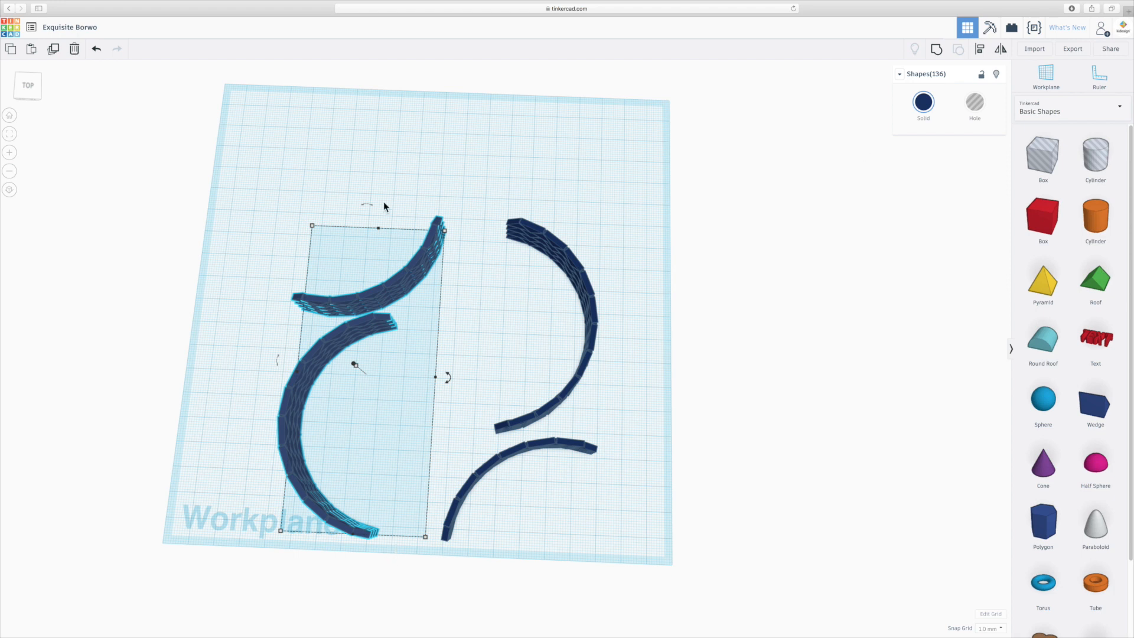
{"action": "left_click", "coordinate": [30, 89]}
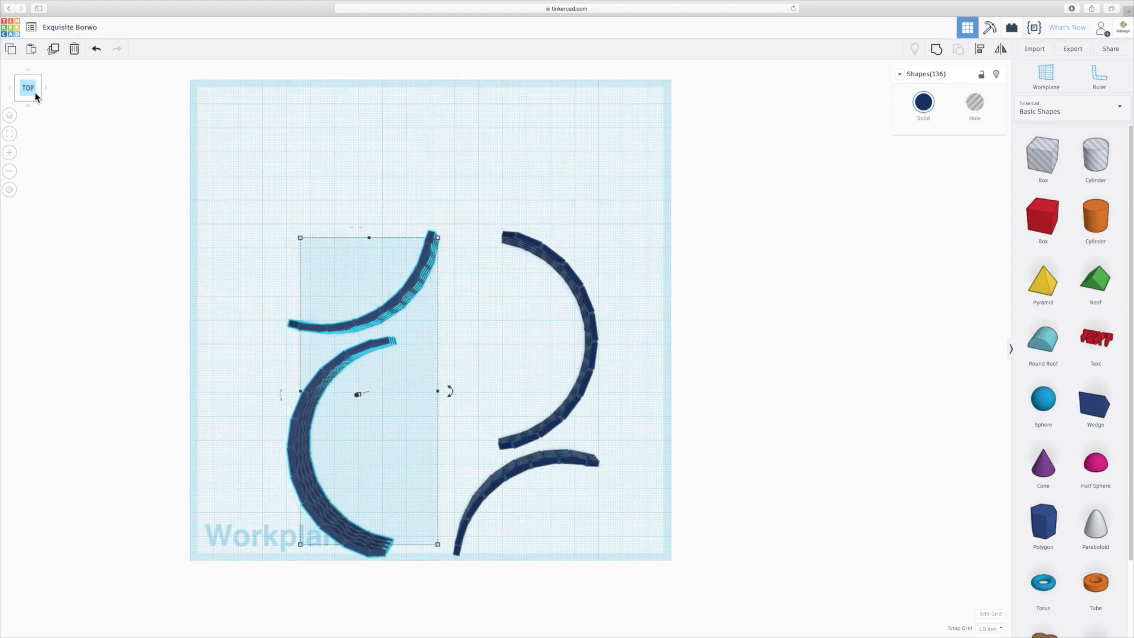
{"action": "left_click", "coordinate": [407, 582]}
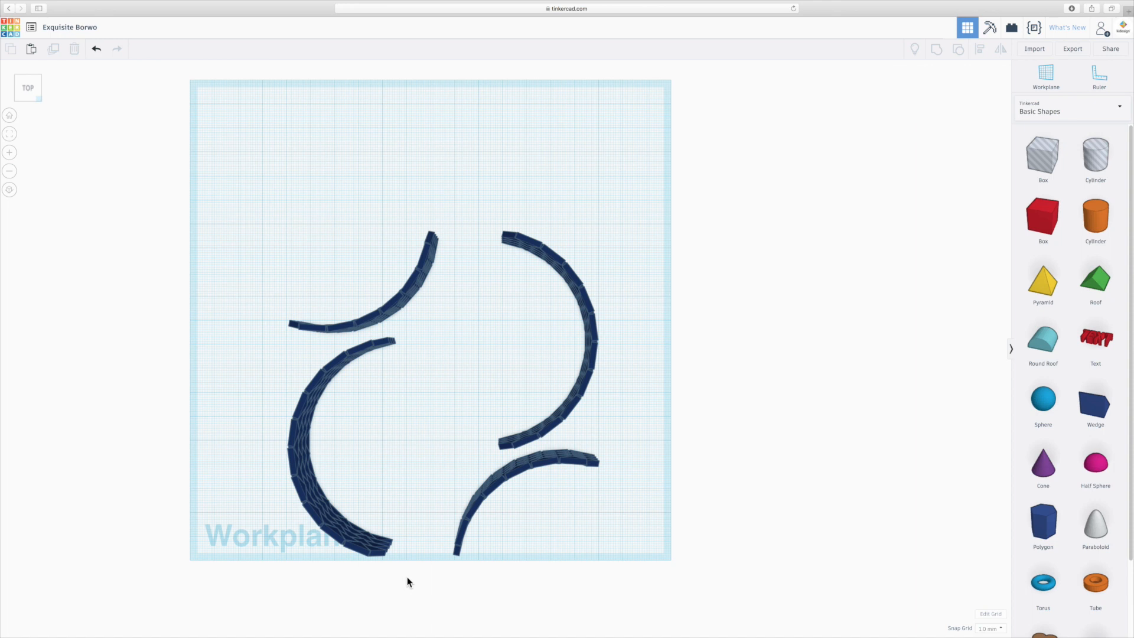
{"action": "right_click_drag", "start_coordinate": [541, 555], "coordinate": [498, 569]}
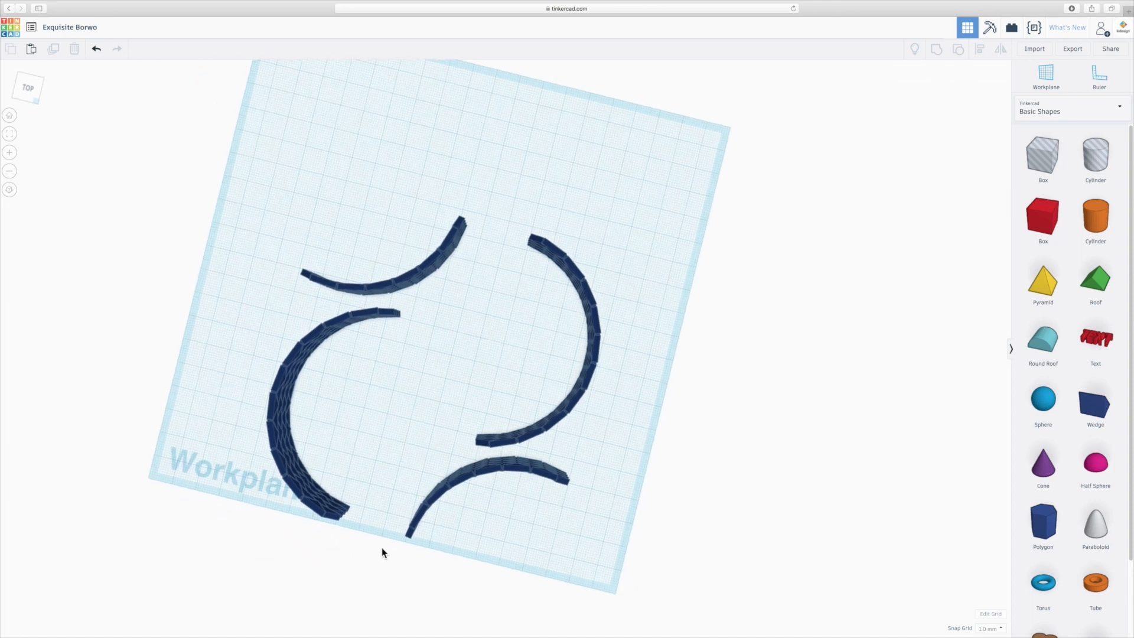
{"action": "left_click_drag", "start_coordinate": [394, 554], "coordinate": [221, 309]}
{"action": "left_click_drag", "start_coordinate": [387, 416], "coordinate": [399, 399]}
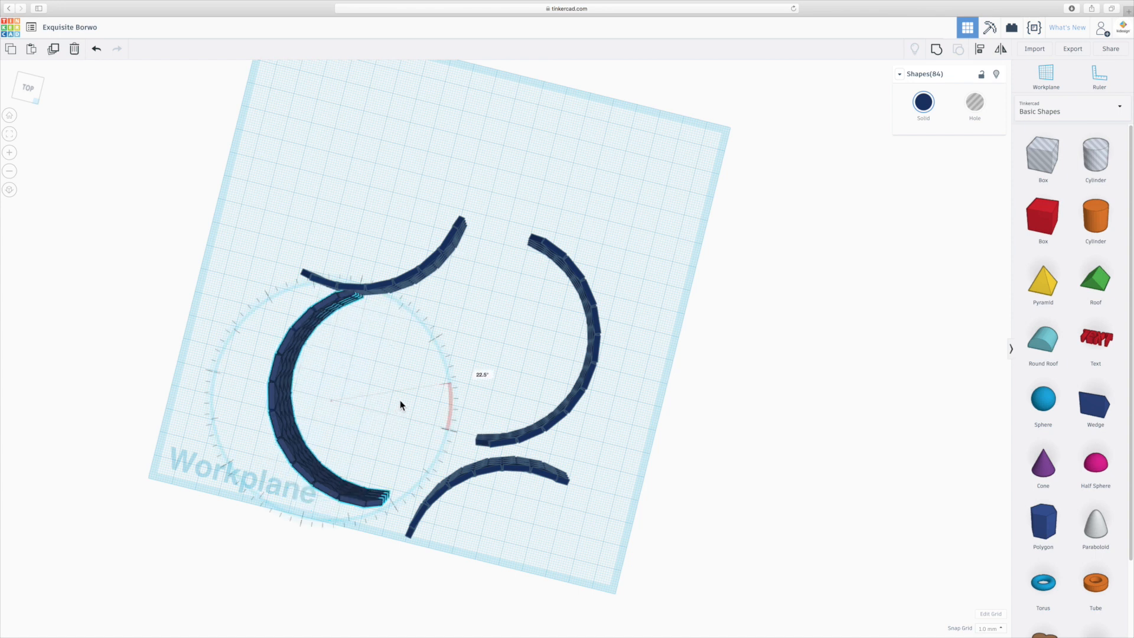
{"action": "left_click_drag", "start_coordinate": [399, 401], "coordinate": [469, 413]}
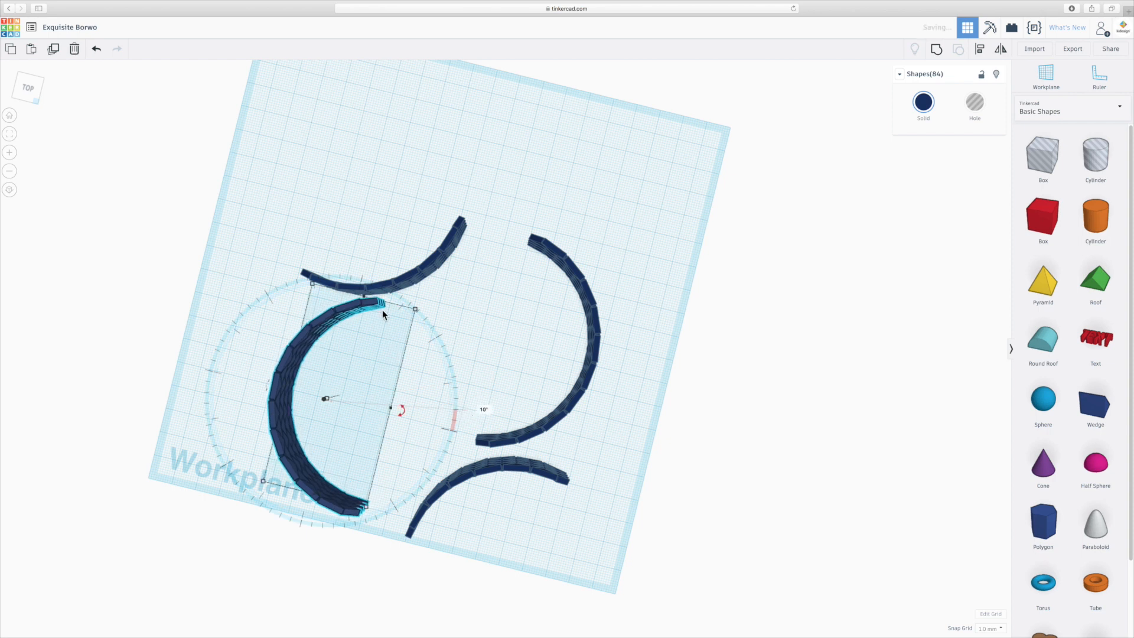
- Move the large left arc about 7 mm toward the front, away from the short arc, and clear the selection
{"action": "left_click_drag", "start_coordinate": [377, 304], "coordinate": [369, 322]}
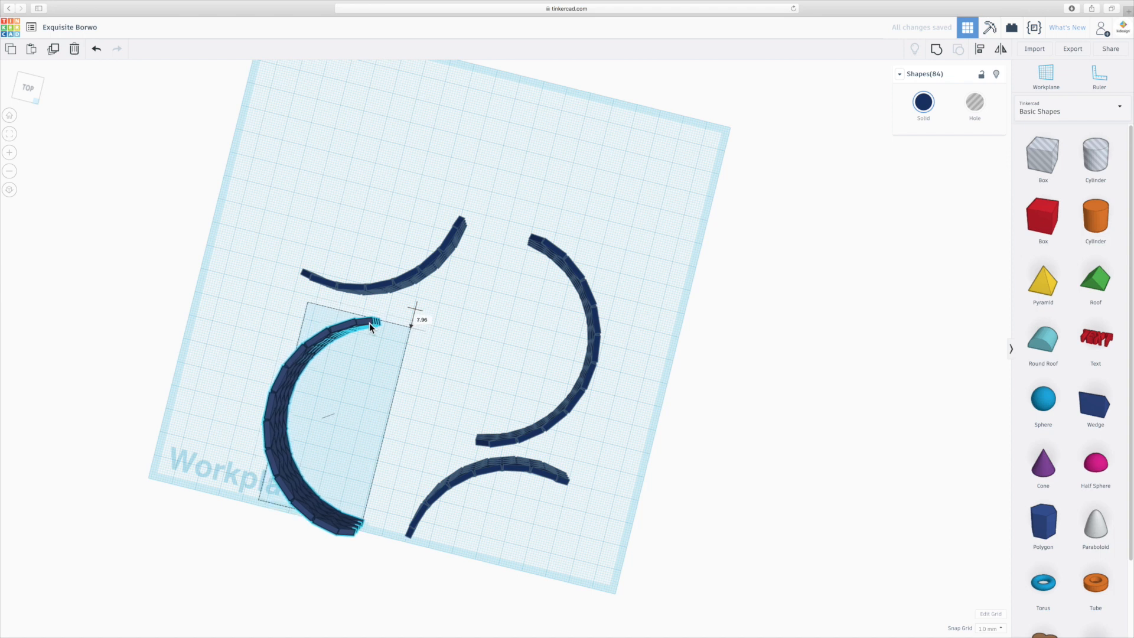
{"action": "left_click_drag", "start_coordinate": [369, 322], "coordinate": [371, 321]}
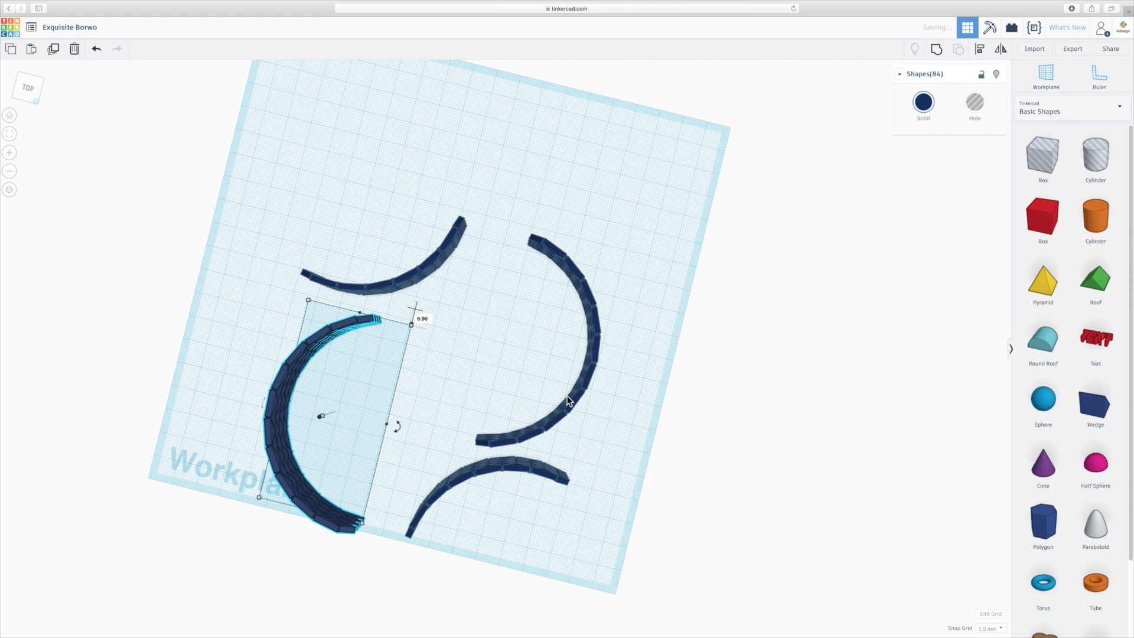
{"action": "left_click", "coordinate": [604, 459]}
- Select the large right arc, rotate it slightly counterclockwise, and move it about 7 mm back from the short arc
{"action": "right_click_drag", "start_coordinate": [604, 460], "coordinate": [575, 455]}
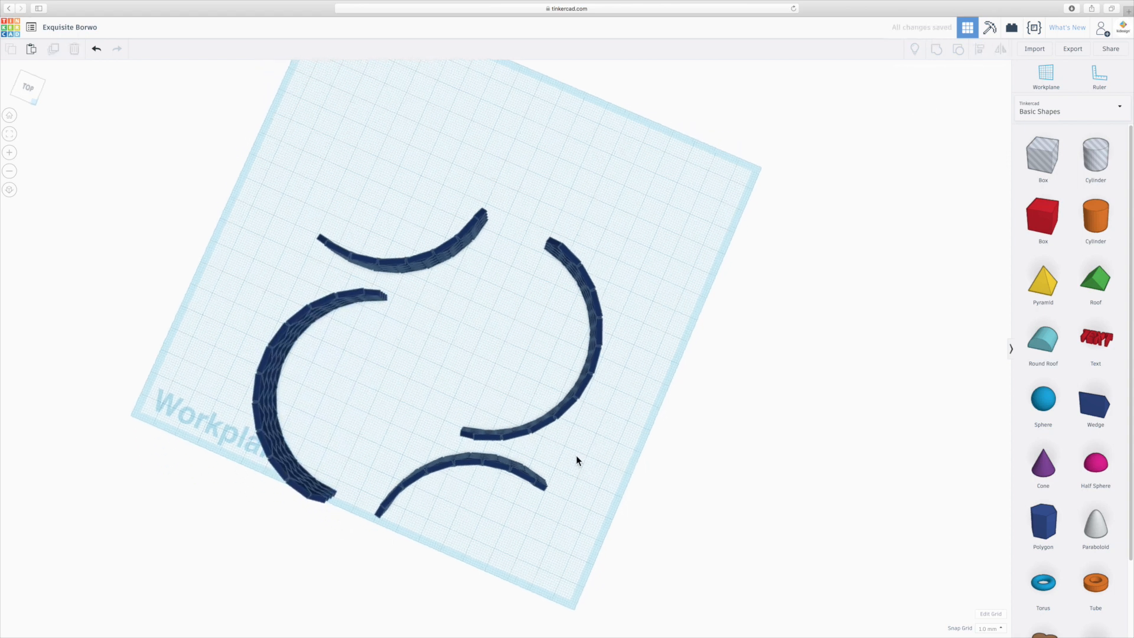
{"action": "left_click_drag", "start_coordinate": [626, 451], "coordinate": [607, 223]}
{"action": "right_click_drag", "start_coordinate": [533, 523], "coordinate": [627, 455]}
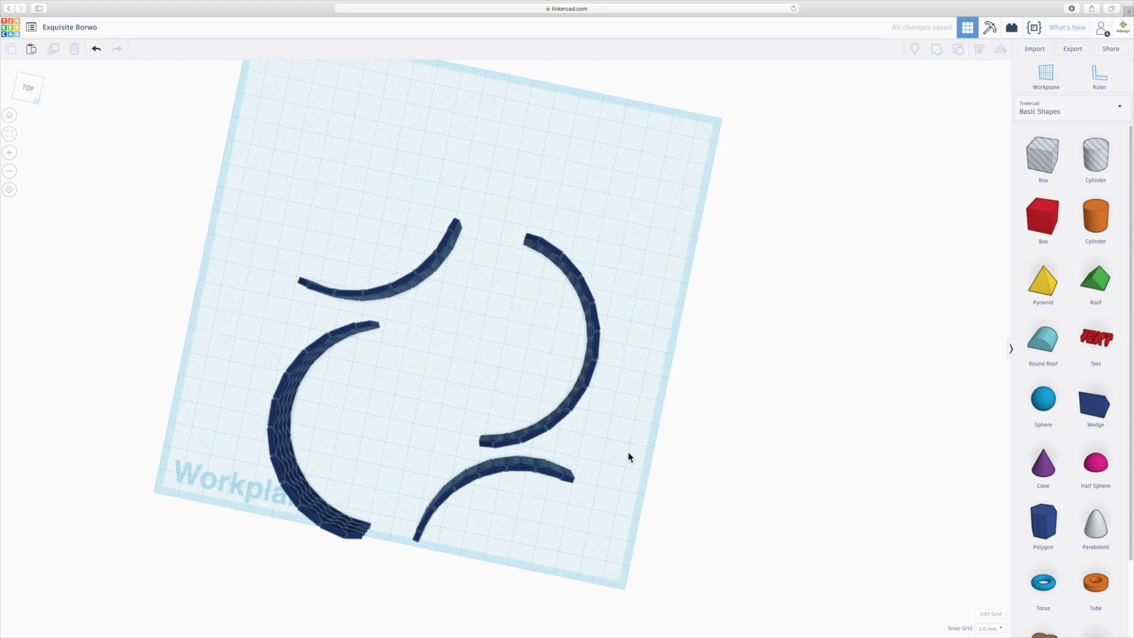
{"action": "left_click_drag", "start_coordinate": [629, 452], "coordinate": [471, 170]}
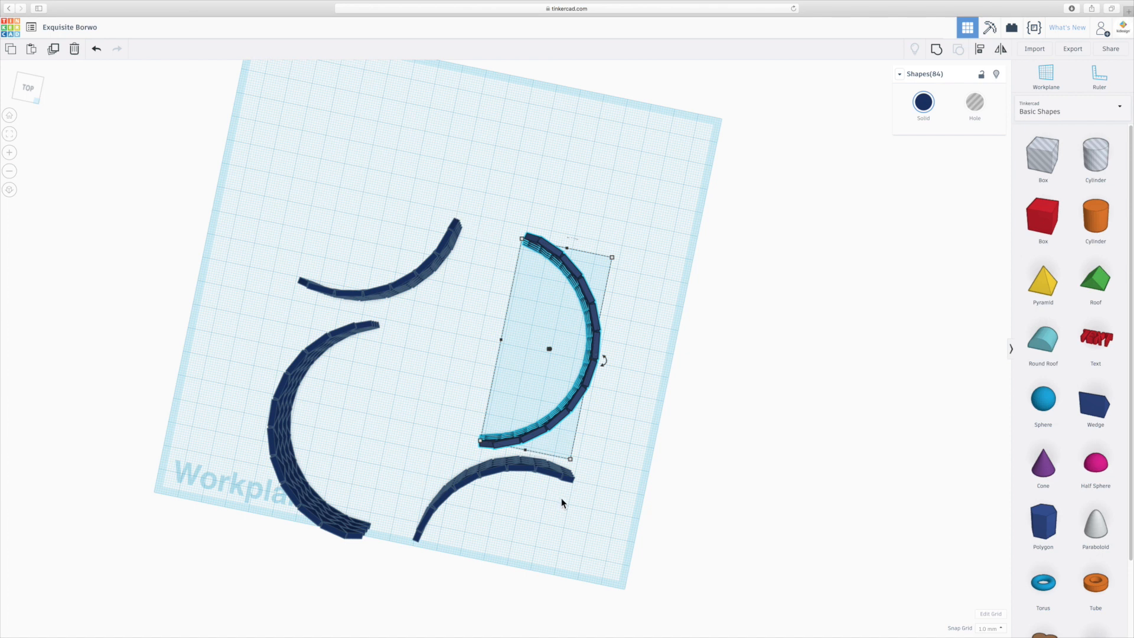
{"action": "mouse_move", "coordinate": [604, 362]}
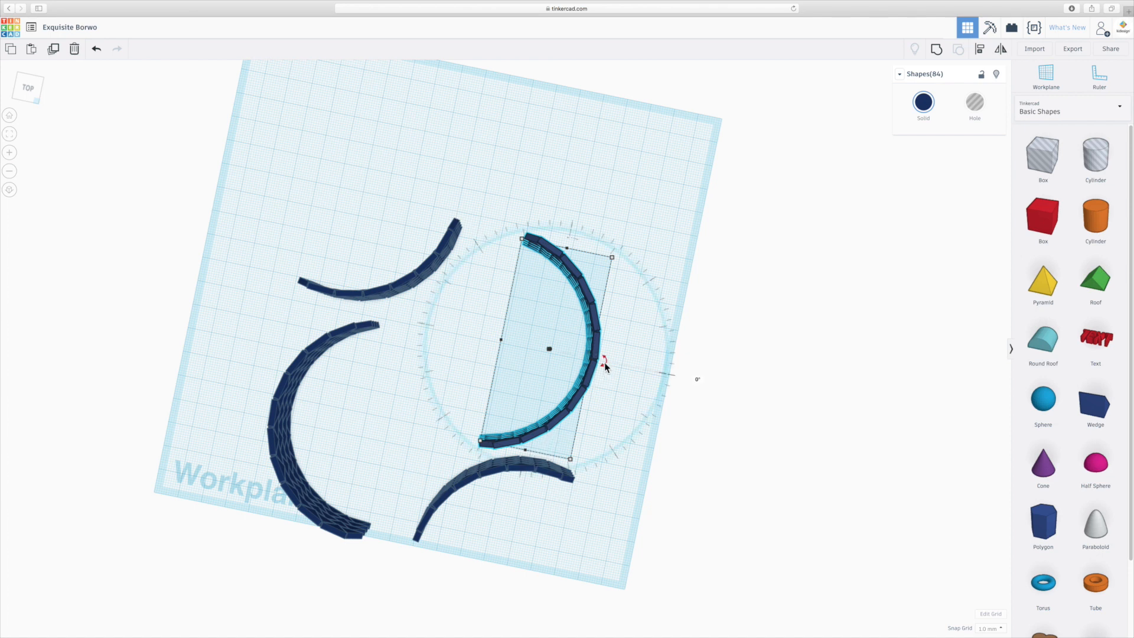
{"action": "left_click_drag", "start_coordinate": [604, 363], "coordinate": [604, 365]}
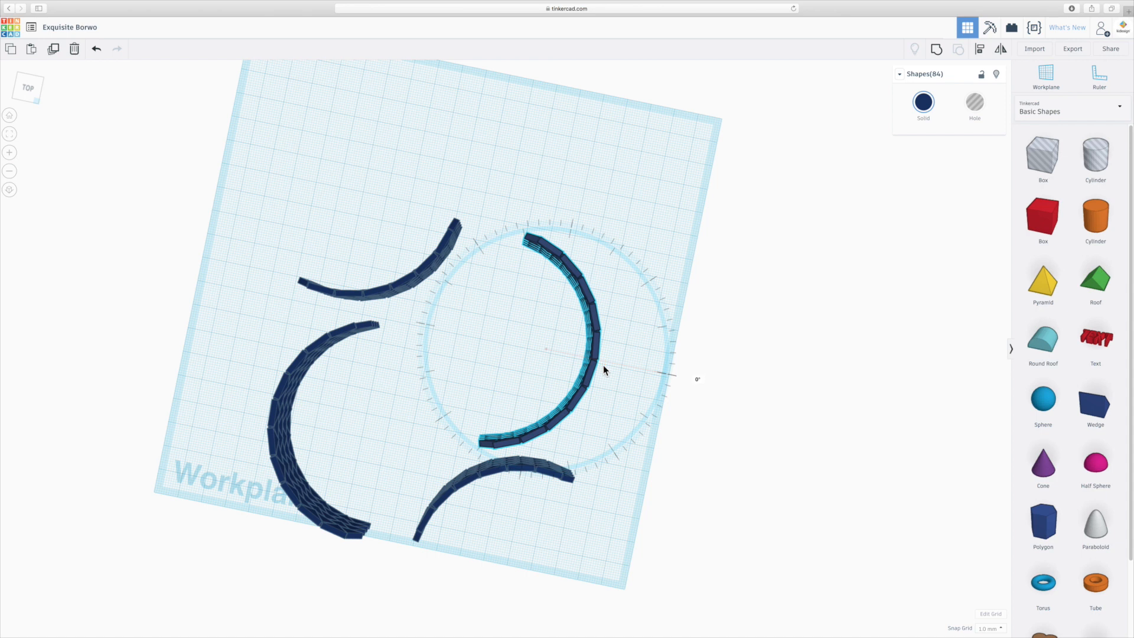
{"action": "left_click_drag", "start_coordinate": [606, 361], "coordinate": [680, 359]}
{"action": "left_click_drag", "start_coordinate": [586, 387], "coordinate": [593, 370]}
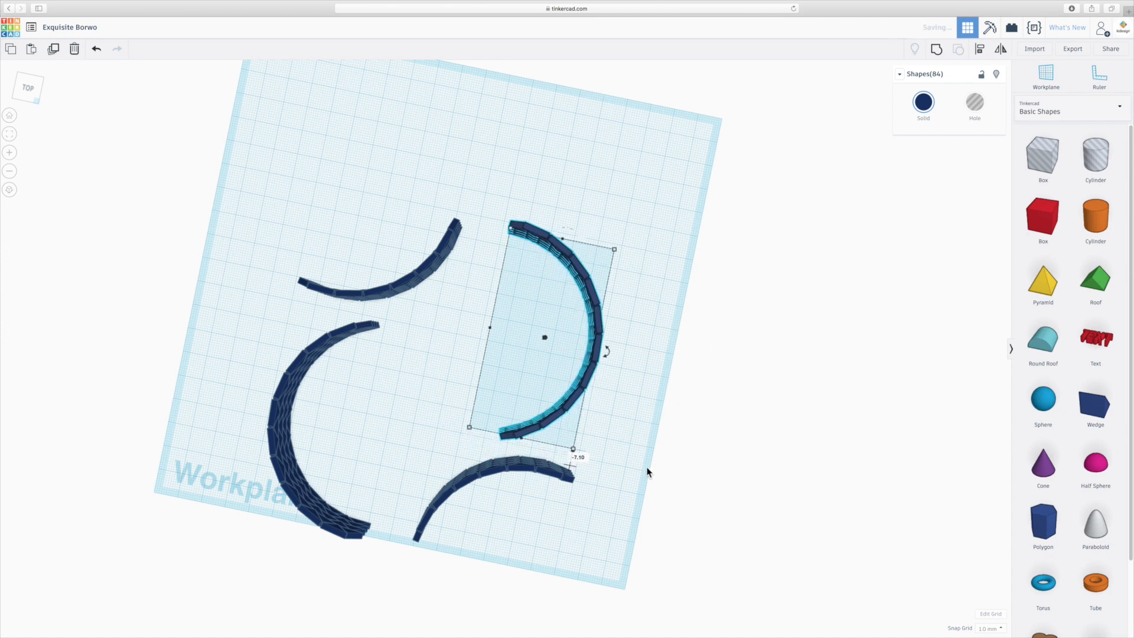
- Select both arcs of the left pair, move them about 6.8 mm left and 5.7 mm back, and clear the selection
{"action": "left_click", "coordinate": [529, 576]}
{"action": "right_click_drag", "start_coordinate": [529, 576], "coordinate": [574, 537]}
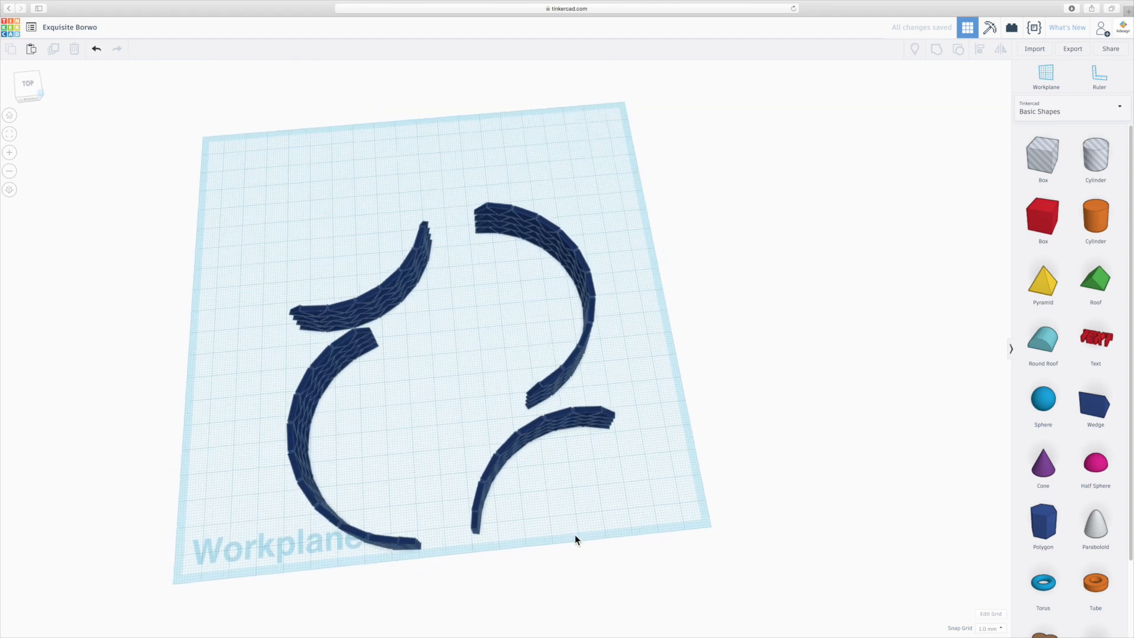
{"action": "left_click_drag", "start_coordinate": [441, 570], "coordinate": [248, 207]}
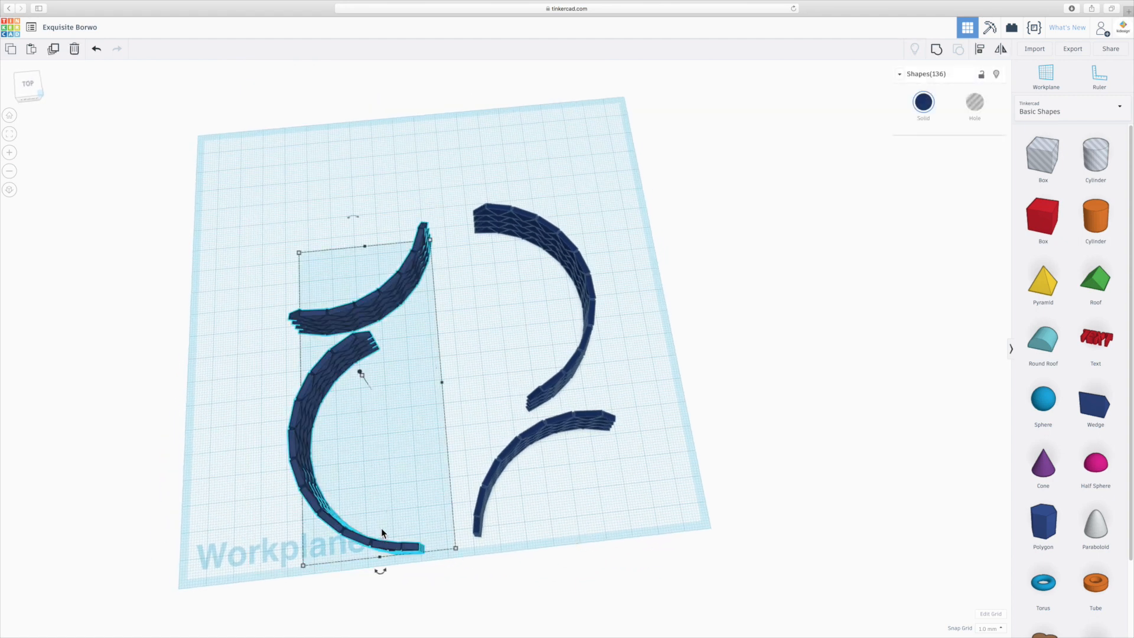
{"action": "key", "text": "super+g"}
{"action": "left_click_drag", "start_coordinate": [436, 571], "coordinate": [248, 216]}
{"action": "left_click_drag", "start_coordinate": [349, 355], "coordinate": [331, 343]}
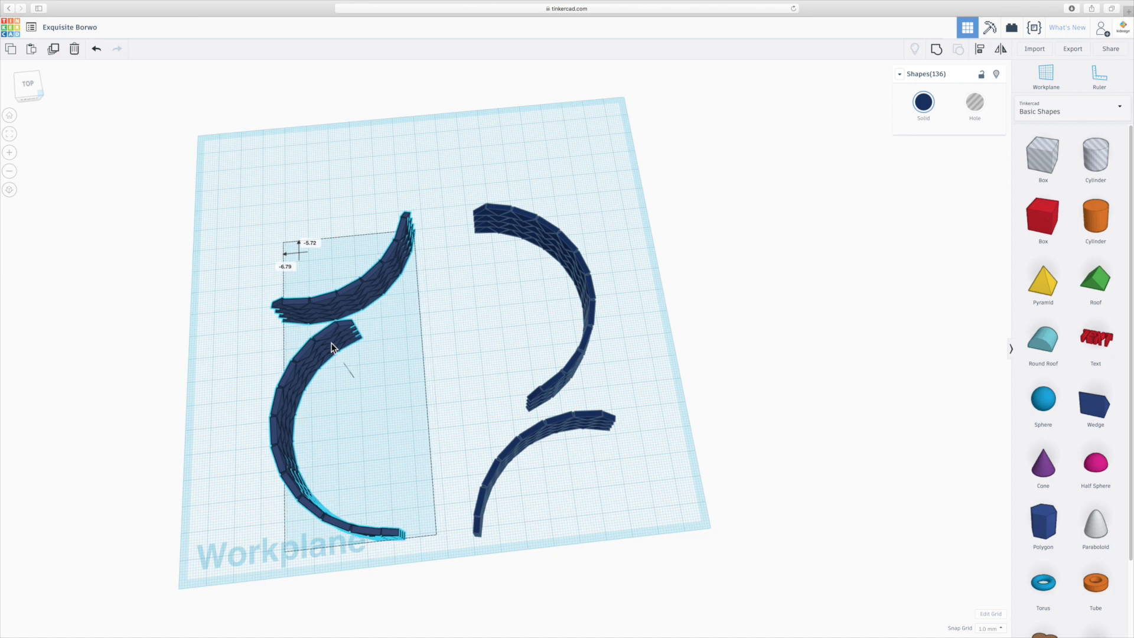
{"action": "left_click_drag", "start_coordinate": [331, 342], "coordinate": [331, 342]}
{"action": "left_click", "coordinate": [562, 515]}
- Select all four wall arcs together, lock them against editing, and clear the selection
{"action": "right_click_drag", "start_coordinate": [561, 516], "coordinate": [516, 412]}
{"action": "right_click_drag", "start_coordinate": [505, 434], "coordinate": [505, 446]}
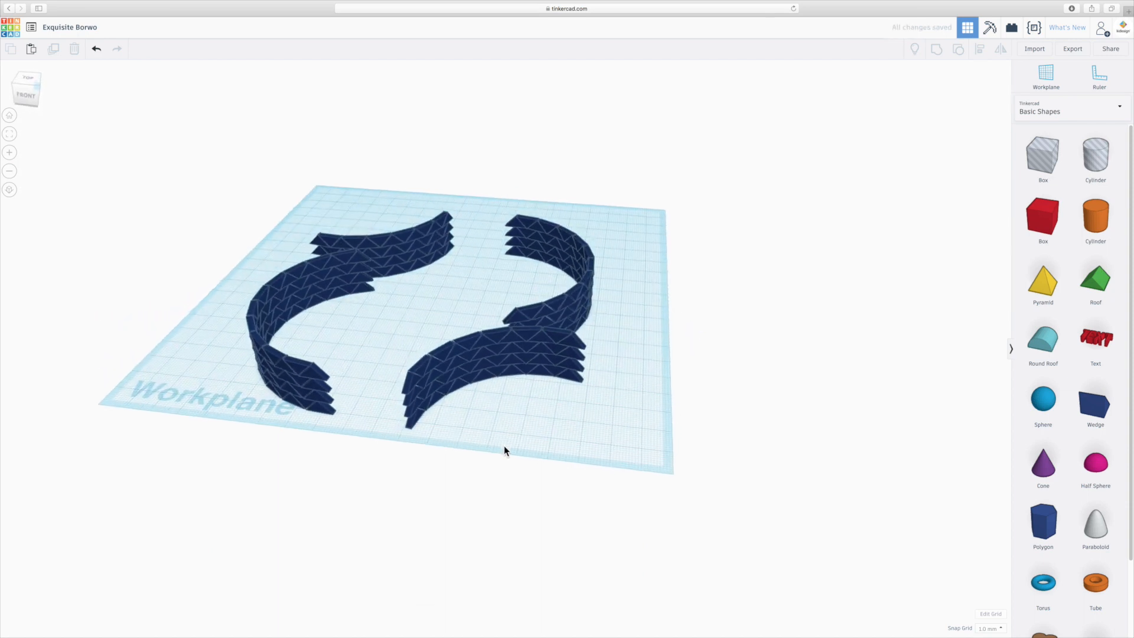
{"action": "right_click_drag", "start_coordinate": [423, 419], "coordinate": [370, 418]}
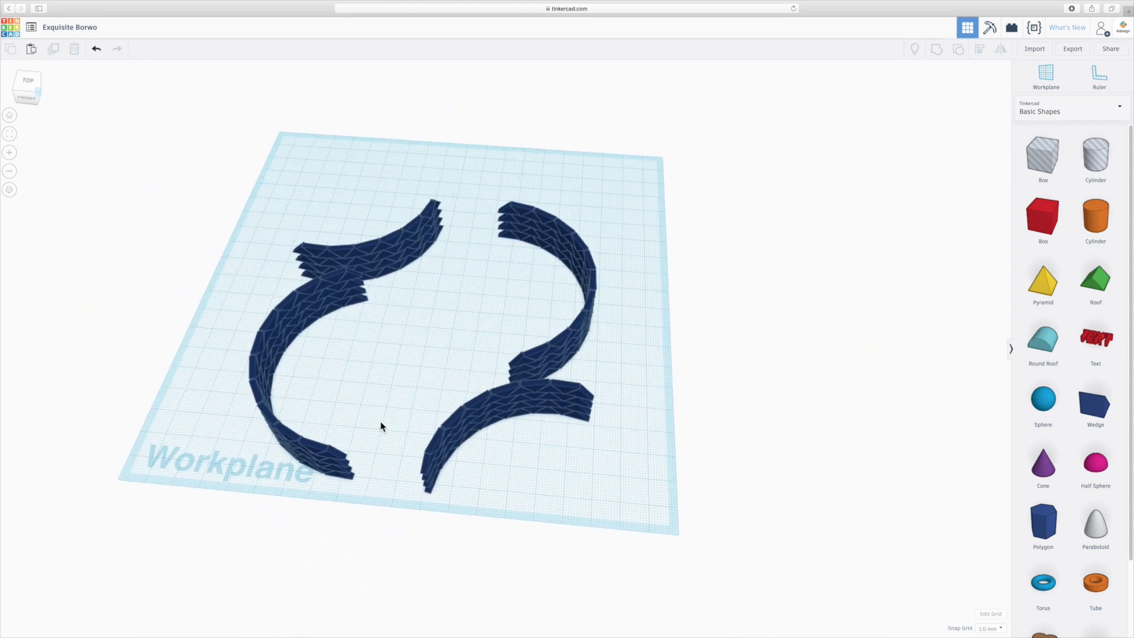
{"action": "right_click_drag", "start_coordinate": [417, 406], "coordinate": [415, 452]}
{"action": "left_click_drag", "start_coordinate": [165, 101], "coordinate": [768, 587]}
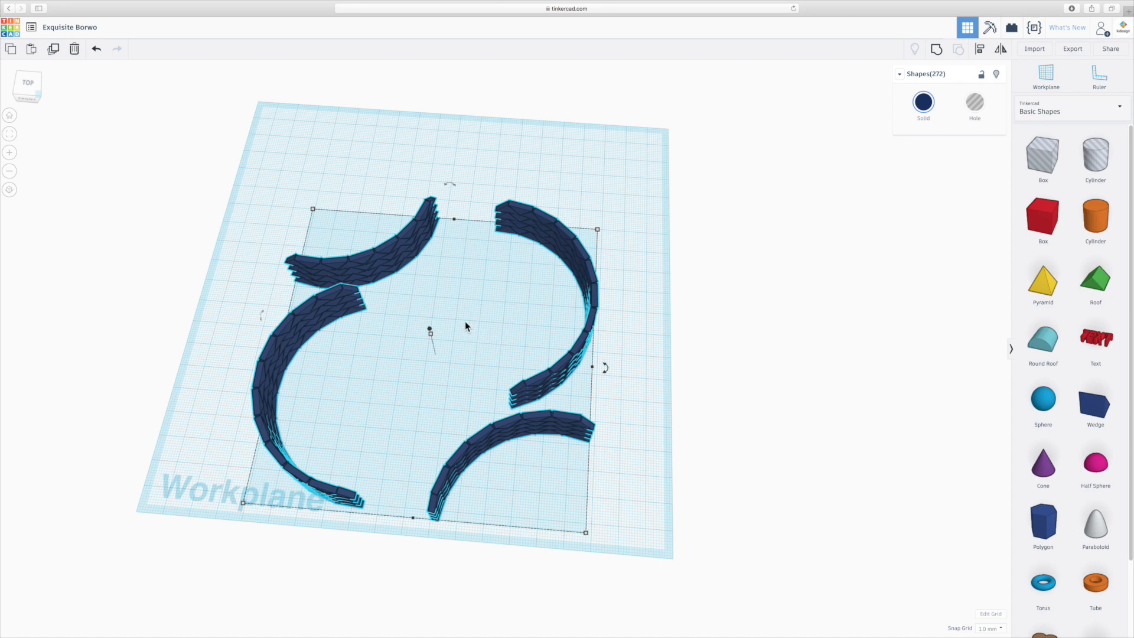
{"action": "left_click", "coordinate": [982, 77]}
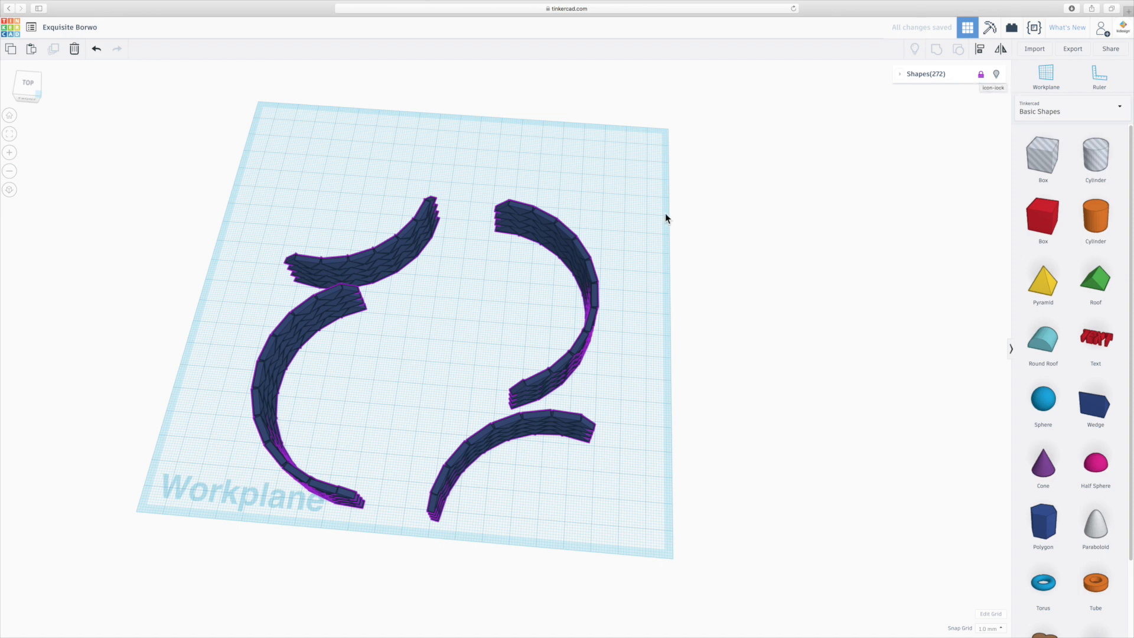
{"action": "left_click", "coordinate": [629, 282]}
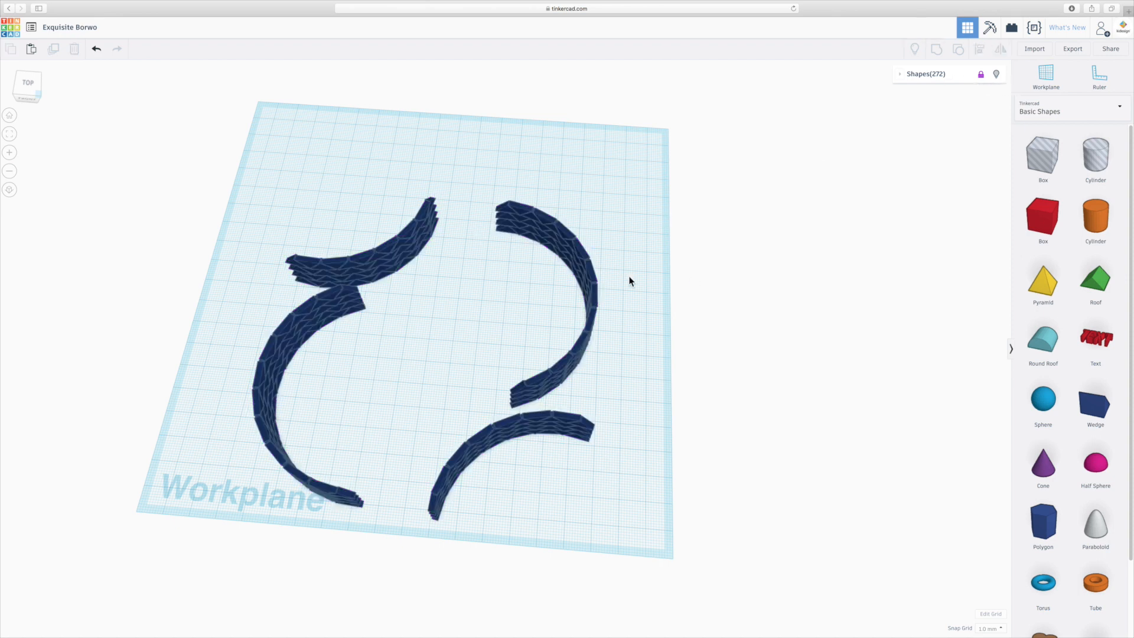
{"action": "left_click", "coordinate": [560, 248]}
{"action": "left_click", "coordinate": [561, 240]}
- From an orthographic top view, place a cylinder in the centre between the four walls and scale it evenly to 36 mm across
{"action": "left_click_drag", "start_coordinate": [1099, 230], "coordinate": [34, 86]}
{"action": "left_click", "coordinate": [28, 90]}
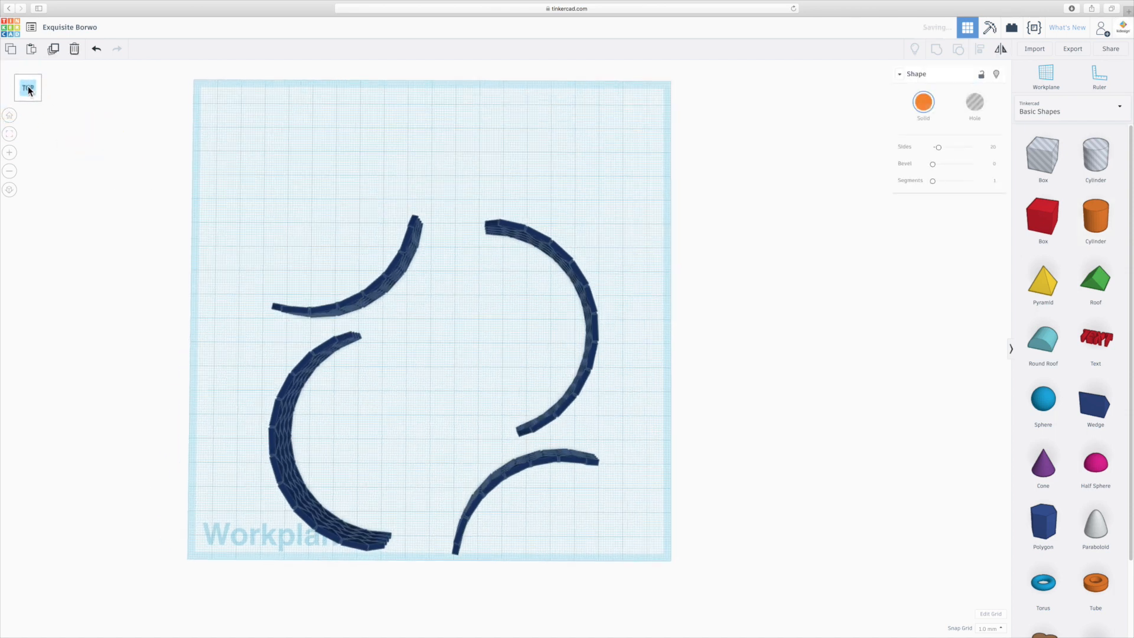
{"action": "left_click_drag", "start_coordinate": [1096, 218], "coordinate": [10, 194]}
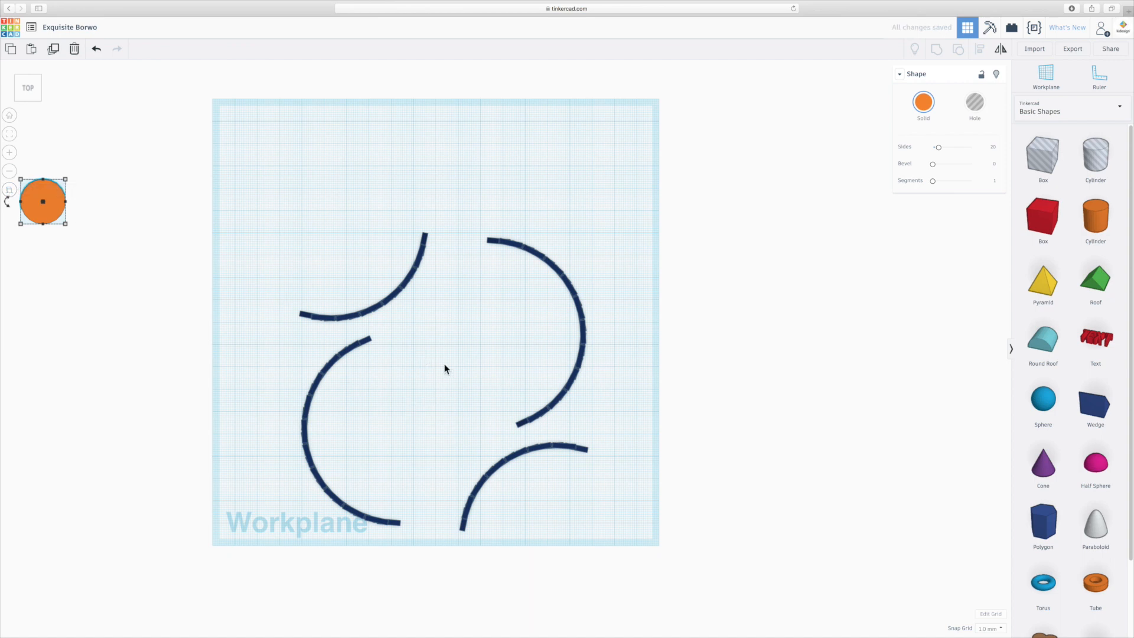
{"action": "left_click_drag", "start_coordinate": [51, 213], "coordinate": [456, 391]}
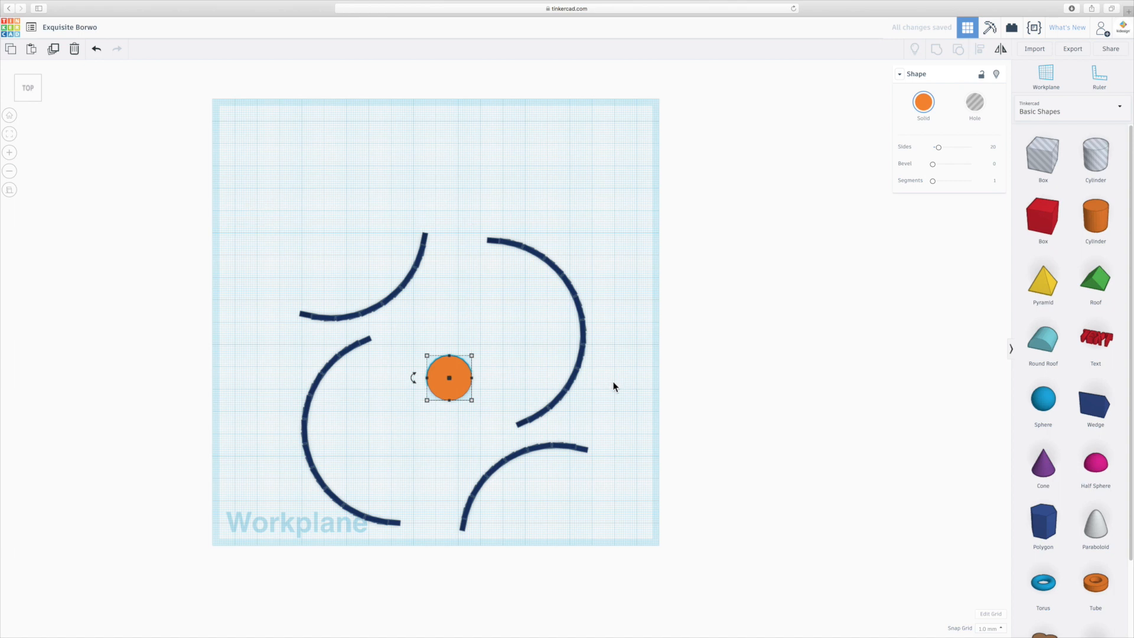
{"action": "left_click_drag", "start_coordinate": [472, 358], "coordinate": [490, 341], "text": "alt+shift"}
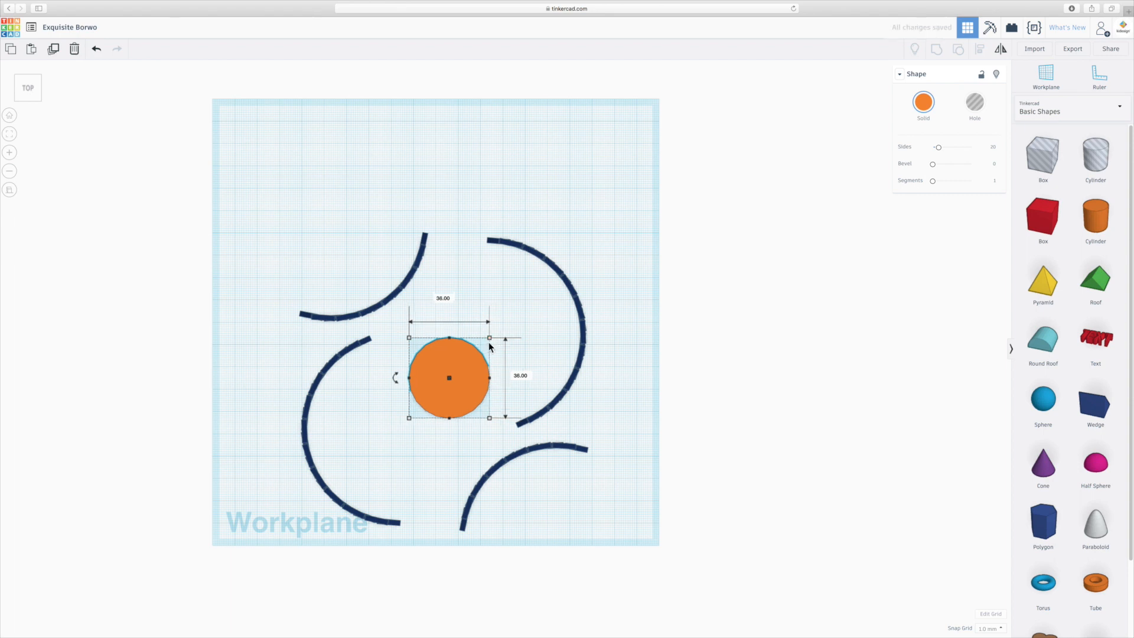
- Lower the height of the central cylinder to make a thin, flat disc, and clear the selection
{"action": "right_click_drag", "start_coordinate": [435, 449], "coordinate": [448, 284]}
{"action": "left_click_drag", "start_coordinate": [451, 271], "coordinate": [455, 330]}
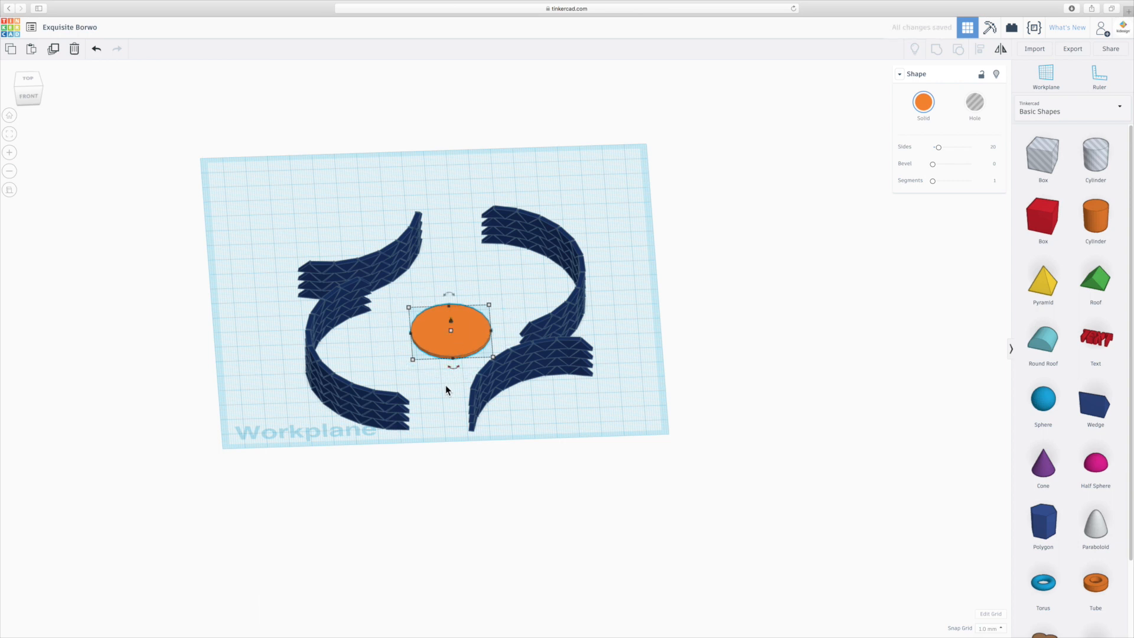
{"action": "left_click", "coordinate": [446, 388]}
{"action": "right_click_drag", "start_coordinate": [446, 387], "coordinate": [438, 387]}
- Return to perspective view and delete the stray cylinder lying outside the workplane
{"action": "left_click", "coordinate": [10, 190]}
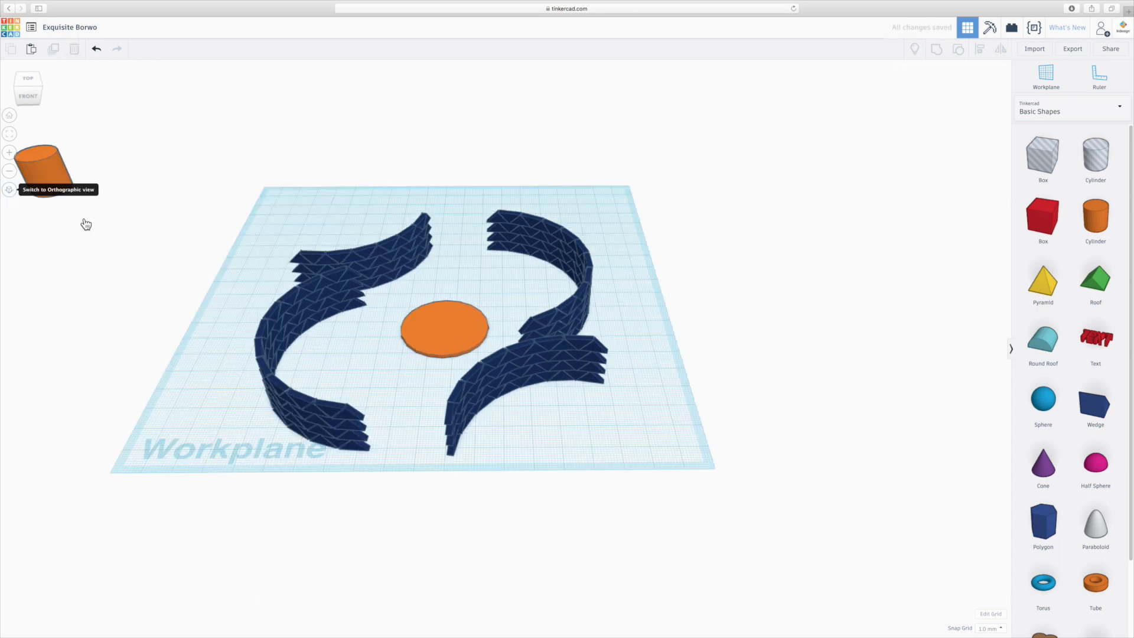
{"action": "left_click", "coordinate": [10, 171]}
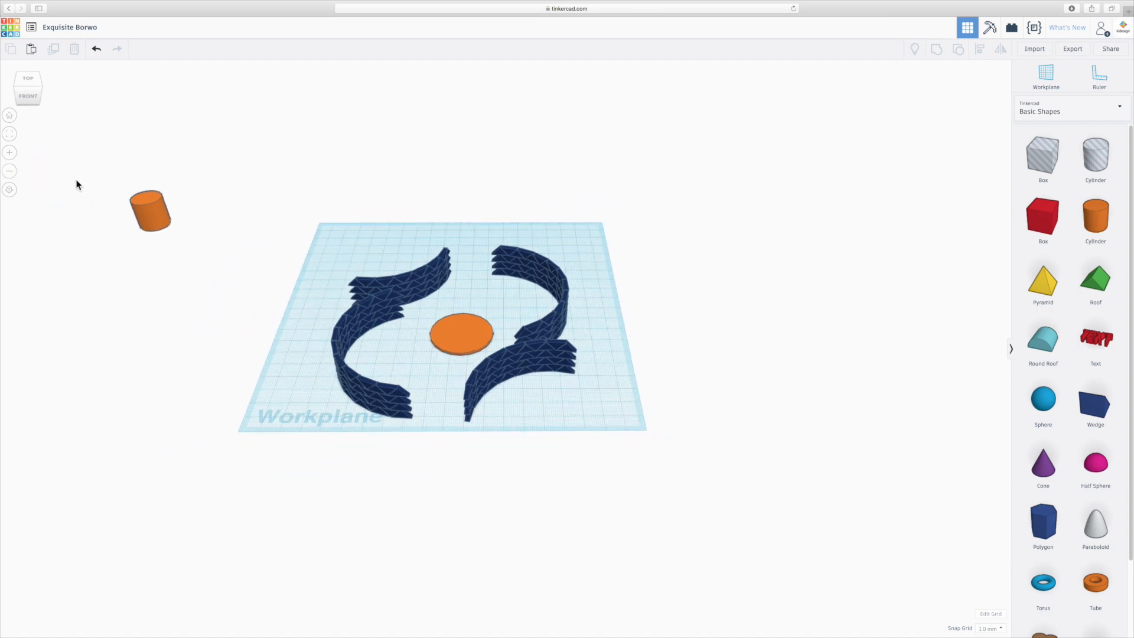
{"action": "left_click", "coordinate": [147, 213]}
{"action": "key", "text": "Delete"}
{"action": "right_click_drag", "start_coordinate": [443, 382], "coordinate": [466, 318]}
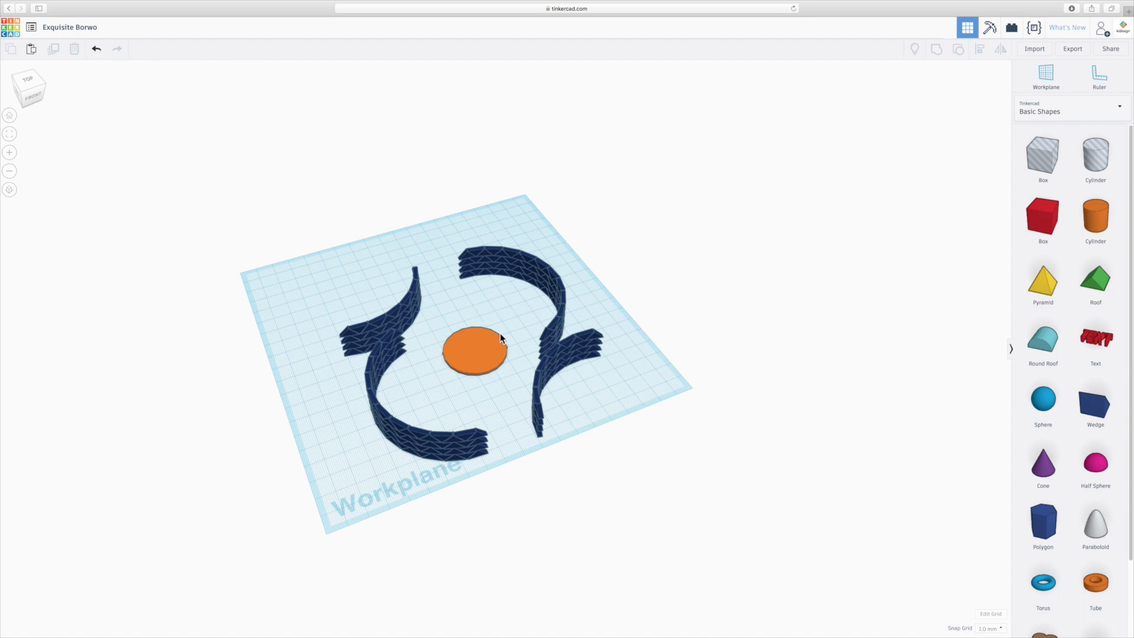
- Select the central orange disc and reduce its outline to 12 sides
{"action": "left_click", "coordinate": [487, 350]}
{"action": "scroll", "coordinate": [488, 350], "scroll_direction": "up", "scroll_amount": 3}
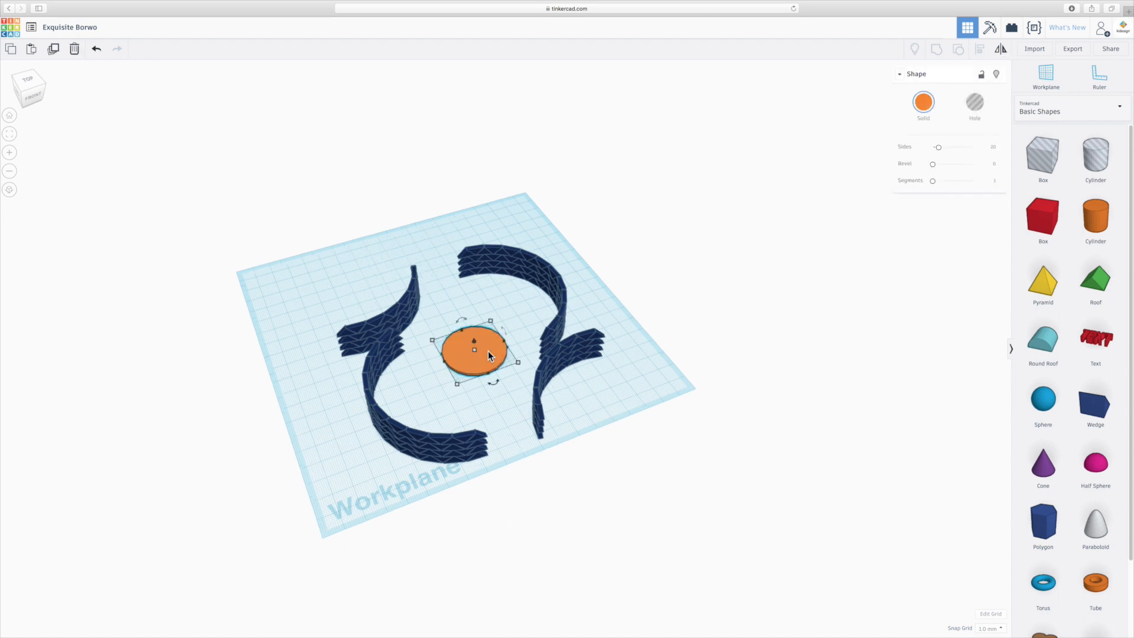
{"action": "scroll", "coordinate": [488, 350], "scroll_direction": "up", "scroll_amount": 5}
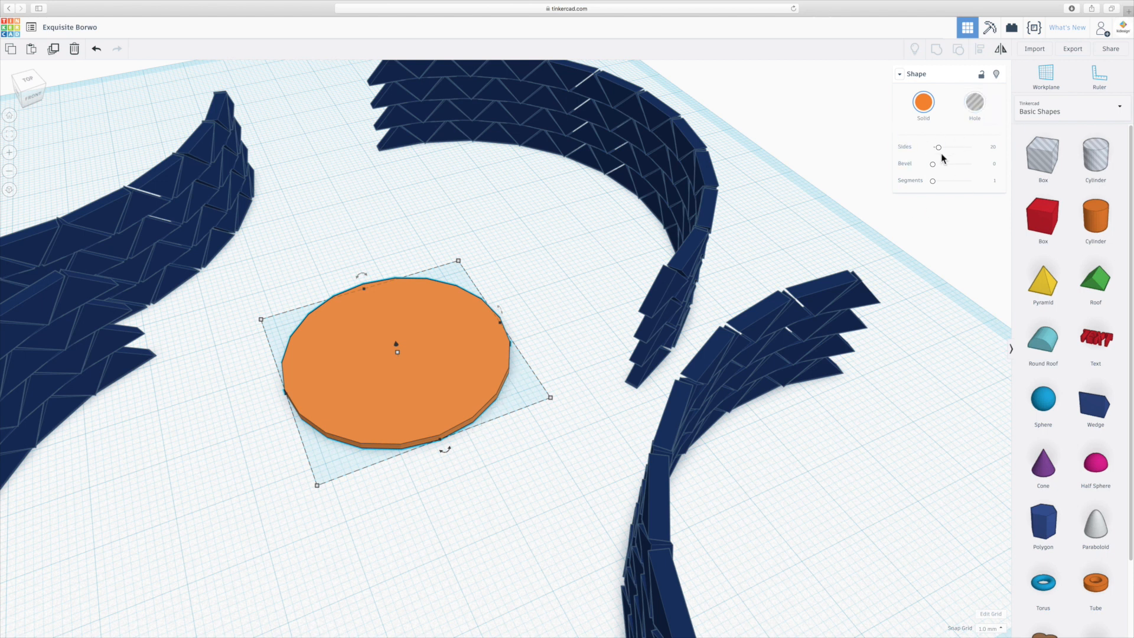
{"action": "mouse_move", "coordinate": [939, 149]}
{"action": "left_mouse_down"}
{"action": "mouse_move", "coordinate": [958, 147]}
{"action": "mouse_move", "coordinate": [923, 147]}
{"action": "left_mouse_up"}
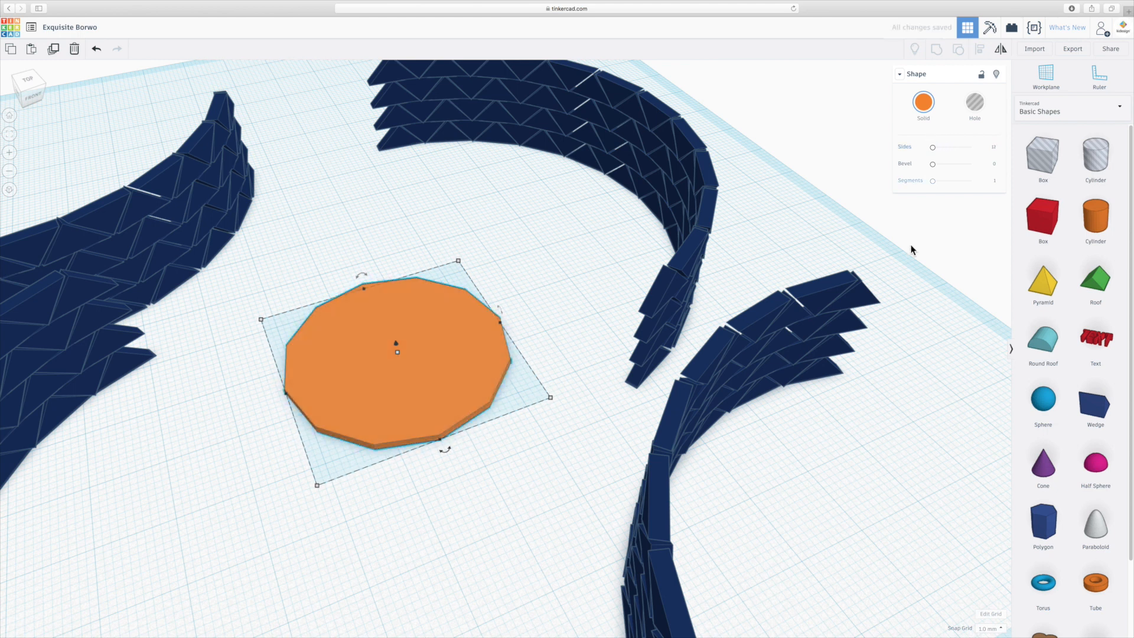
{"action": "left_click", "coordinate": [476, 476]}
{"action": "right_click_drag", "start_coordinate": [476, 476], "coordinate": [433, 463]}
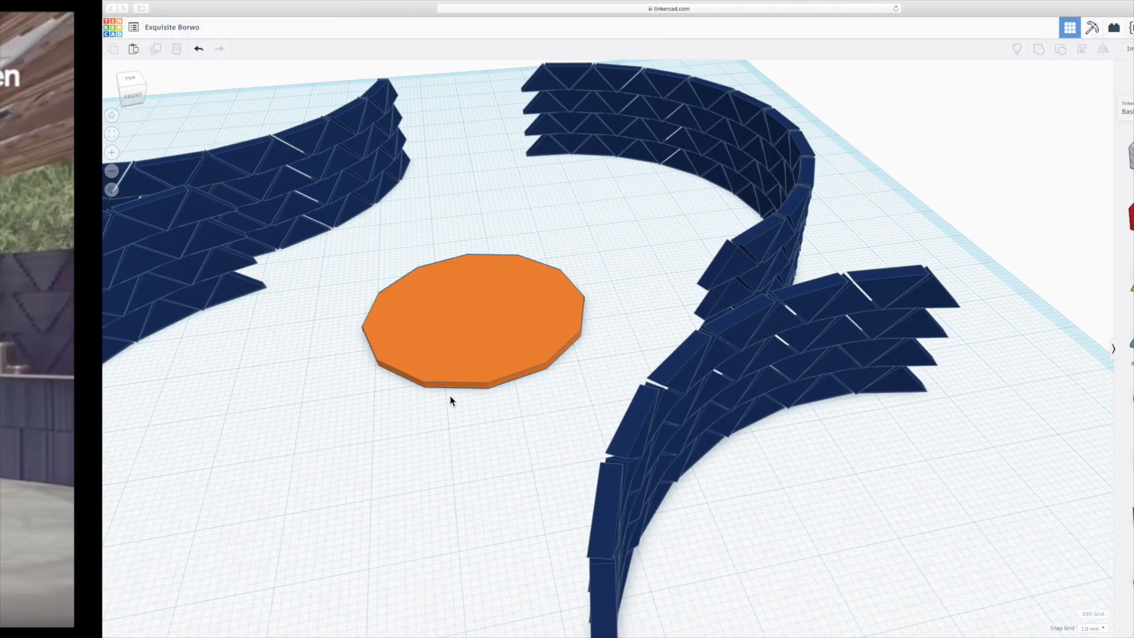
- Place a pyramid near the workplane's front-right corner and overlap its left side with a 20 mm hole box
{"action": "scroll", "coordinate": [450, 400], "scroll_direction": "down", "scroll_amount": 10}
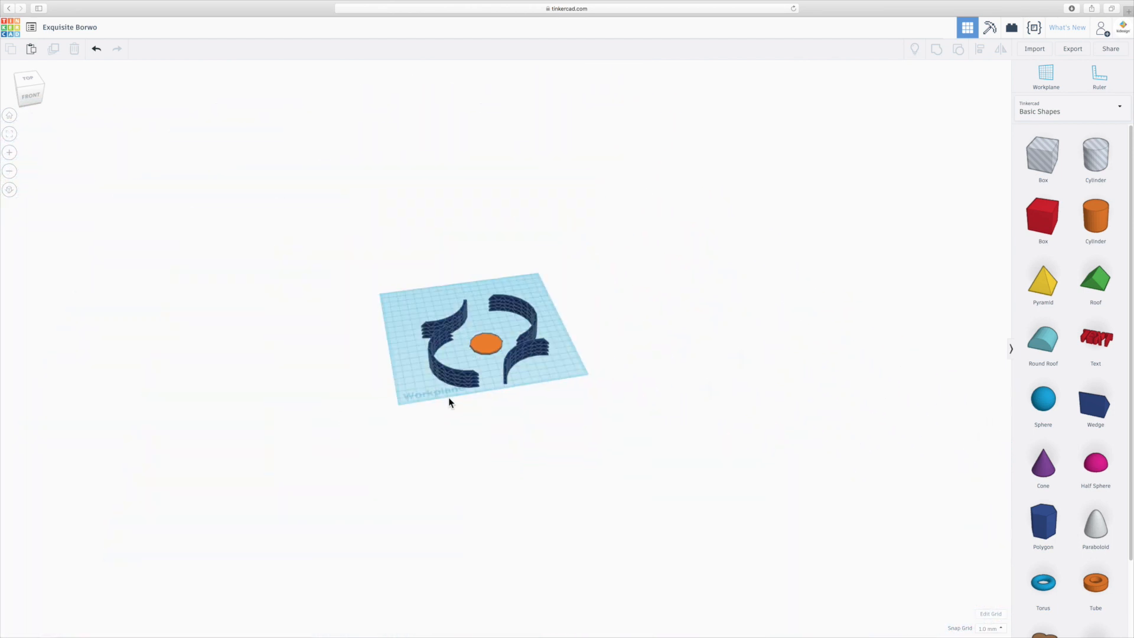
{"action": "scroll", "coordinate": [553, 364], "scroll_direction": "up", "scroll_amount": 6}
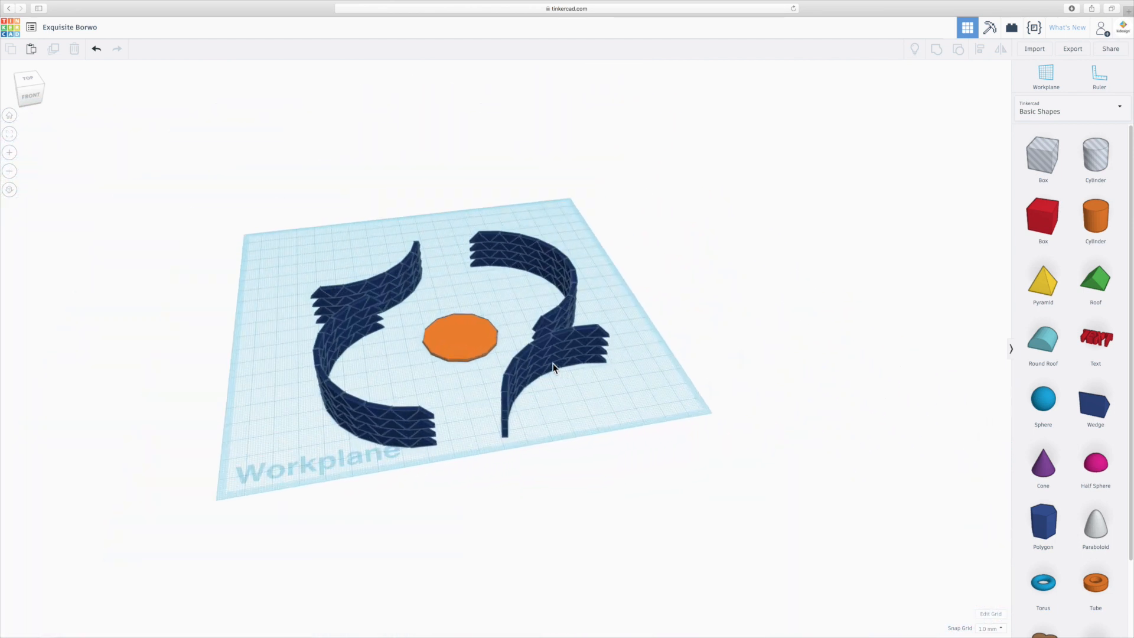
{"action": "middle_click_drag", "start_coordinate": [627, 392], "coordinate": [537, 395]}
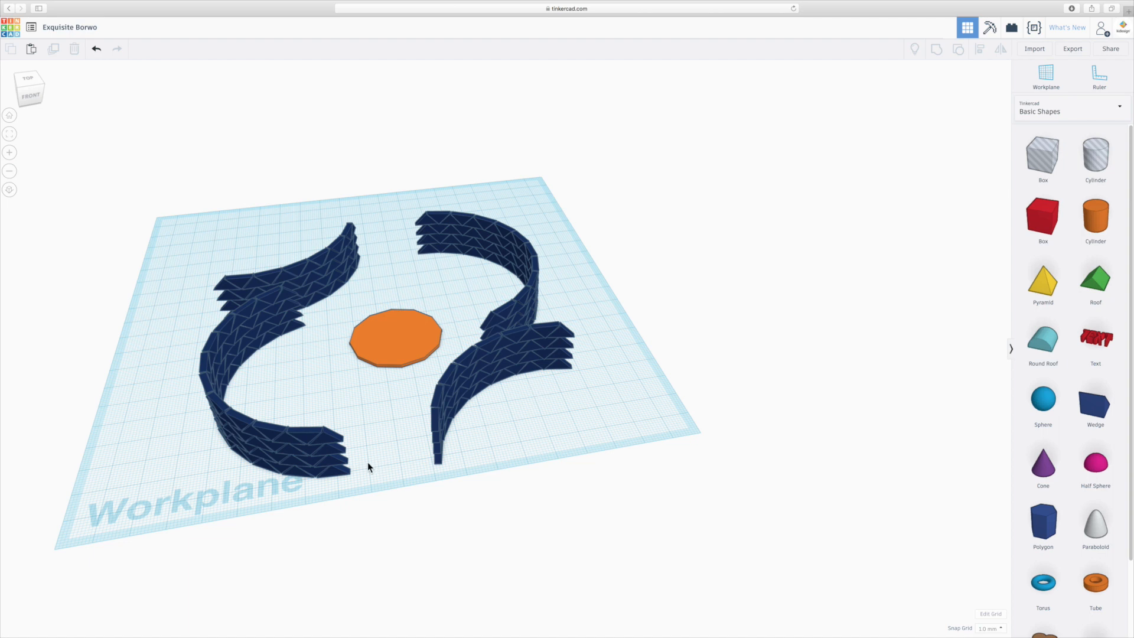
{"action": "right_click_drag", "start_coordinate": [639, 388], "coordinate": [611, 395]}
{"action": "left_click_drag", "start_coordinate": [1049, 288], "coordinate": [631, 417]}
{"action": "left_click", "coordinate": [714, 413]}
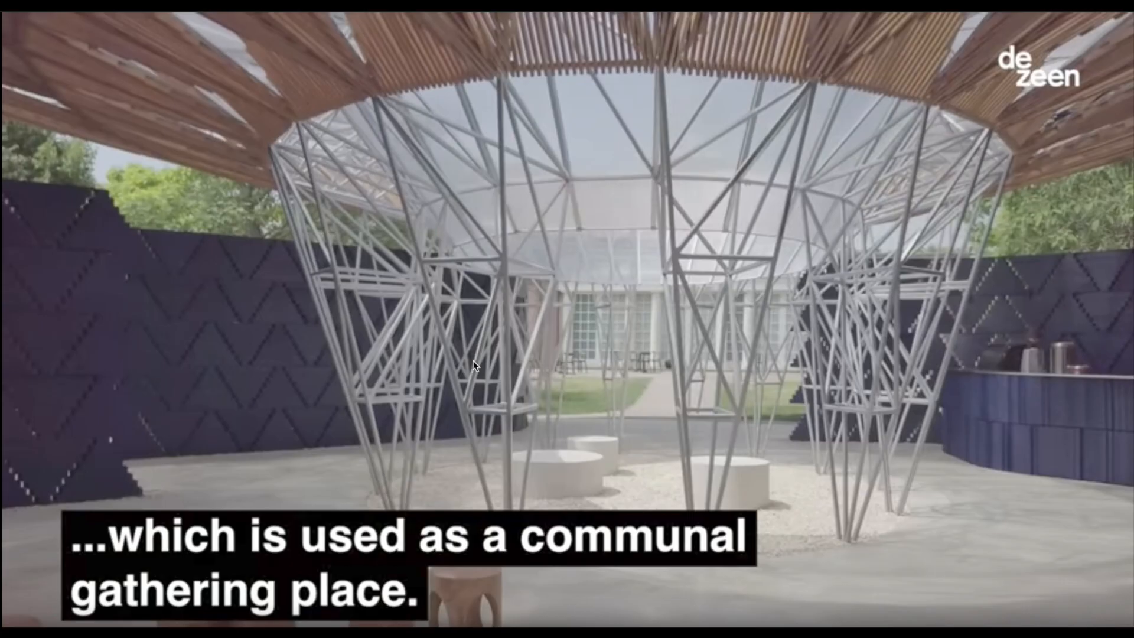
{"action": "key", "text": "ctrl+Right"}
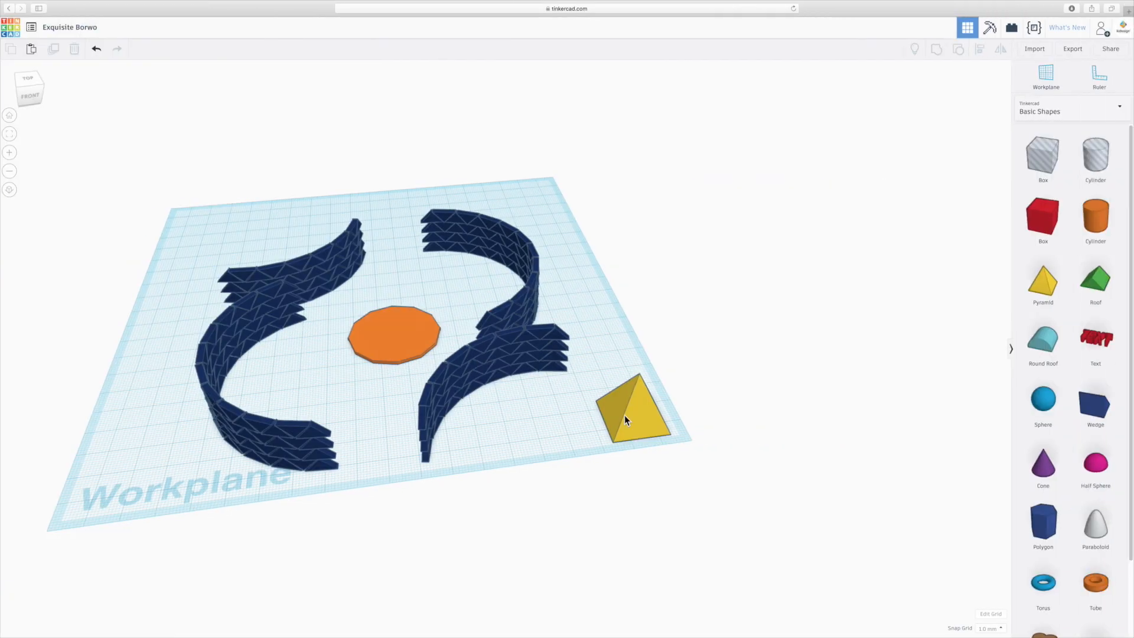
{"action": "right_click_drag", "start_coordinate": [716, 394], "coordinate": [708, 405]}
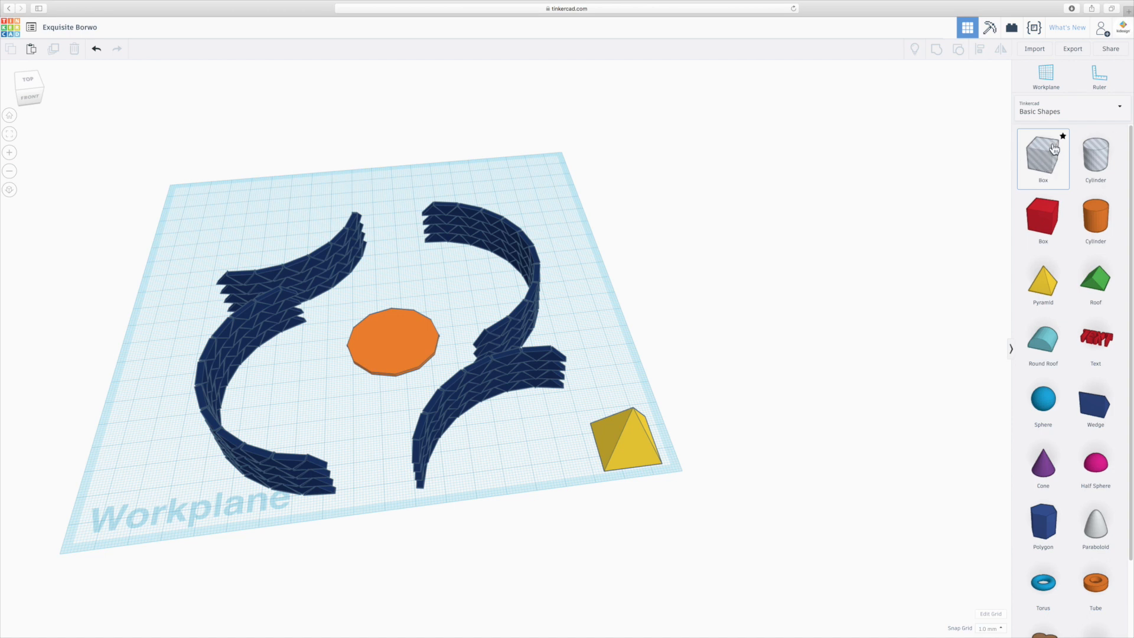
{"action": "left_click_drag", "start_coordinate": [1050, 162], "coordinate": [597, 445]}
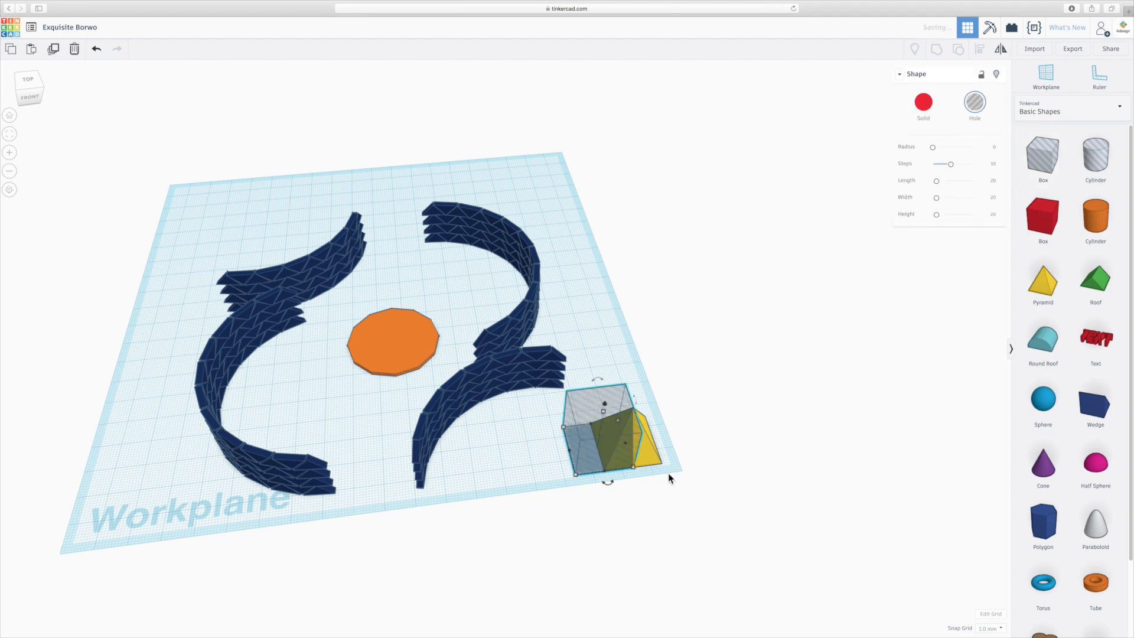
- Select the pyramid and the hole box together and group them to cut away the overlapping part
{"action": "right_click_drag", "start_coordinate": [673, 467], "coordinate": [582, 438]}
{"action": "scroll", "coordinate": [570, 443], "scroll_direction": "up", "scroll_amount": 10}
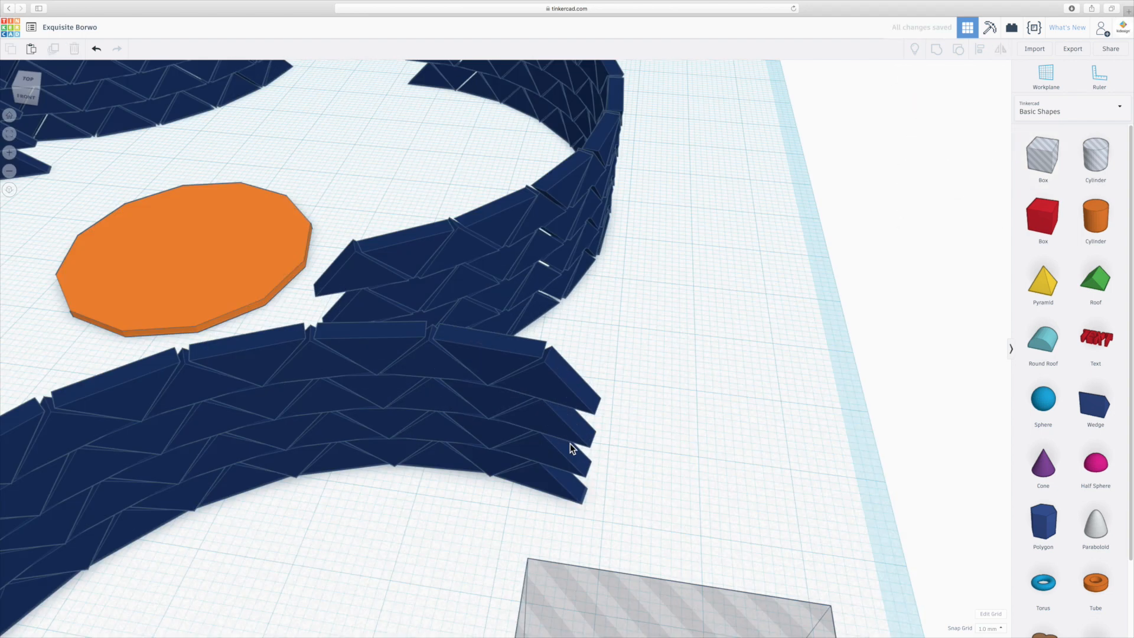
{"action": "scroll", "coordinate": [676, 477], "scroll_direction": "down", "scroll_amount": 10}
{"action": "right_click_drag", "start_coordinate": [633, 518], "coordinate": [529, 474]}
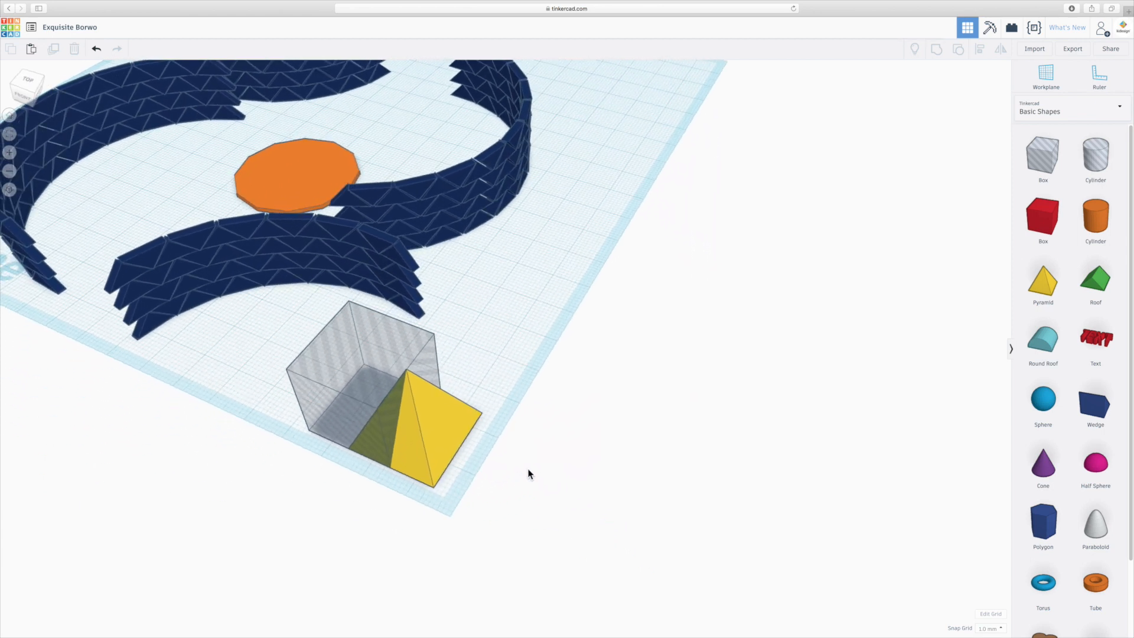
{"action": "left_click", "coordinate": [366, 398]}
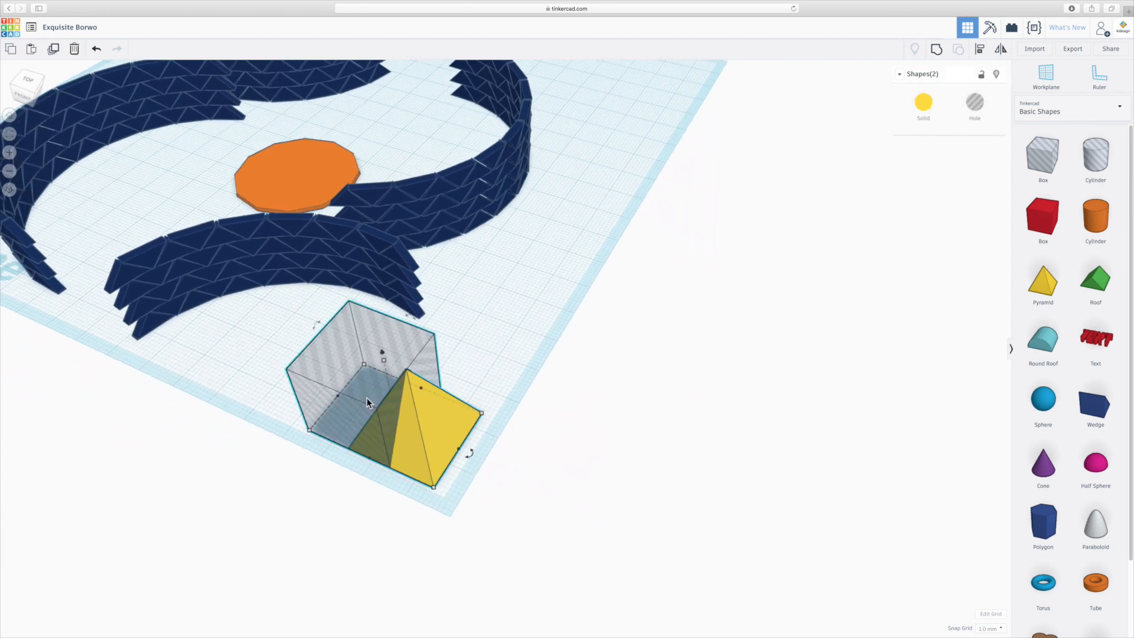
{"action": "left_click", "coordinate": [709, 137]}
{"action": "left_click", "coordinate": [362, 353]}
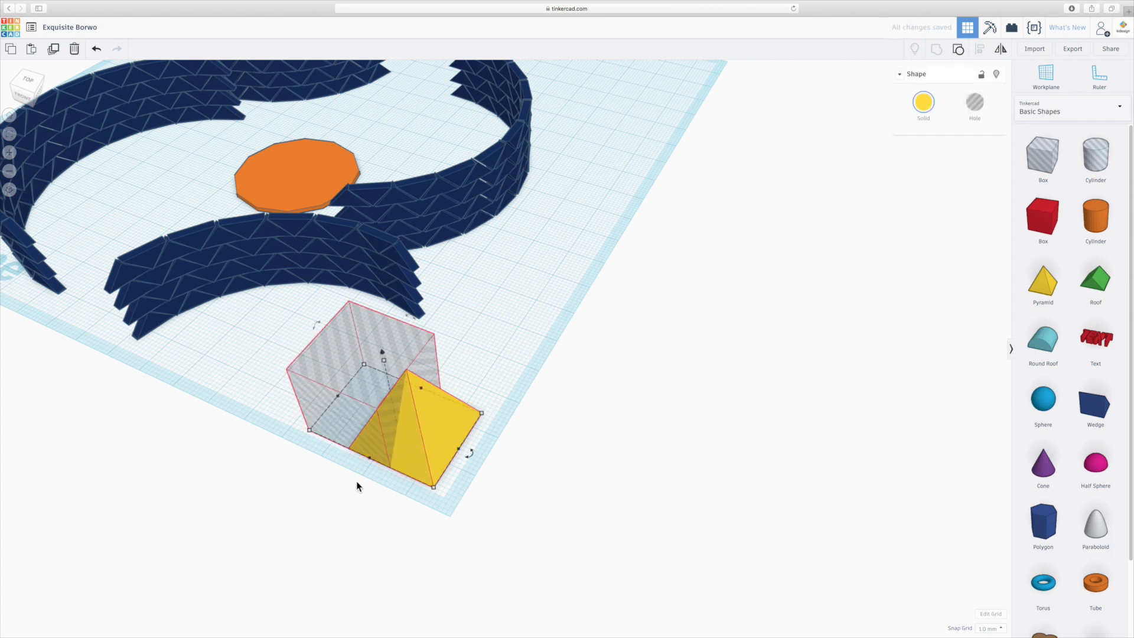
- Undo the last grouping, reselect the pyramid with the hole box and group them again to cut away the overlap
{"action": "right_click_drag", "start_coordinate": [359, 490], "coordinate": [403, 498]}
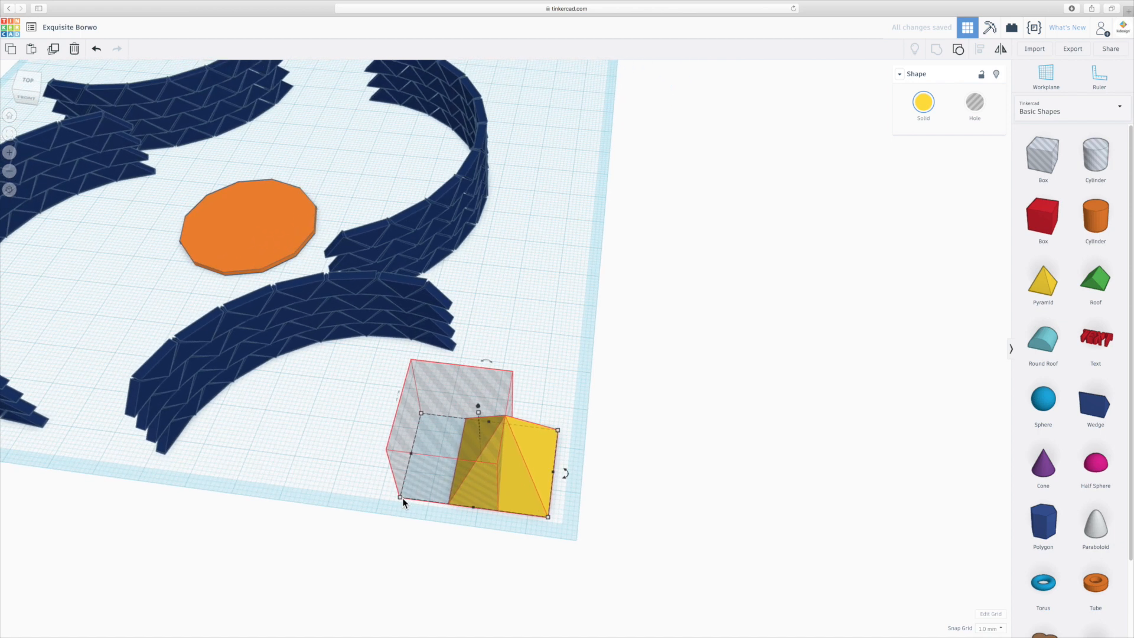
{"action": "left_click_drag", "start_coordinate": [586, 539], "coordinate": [437, 444]}
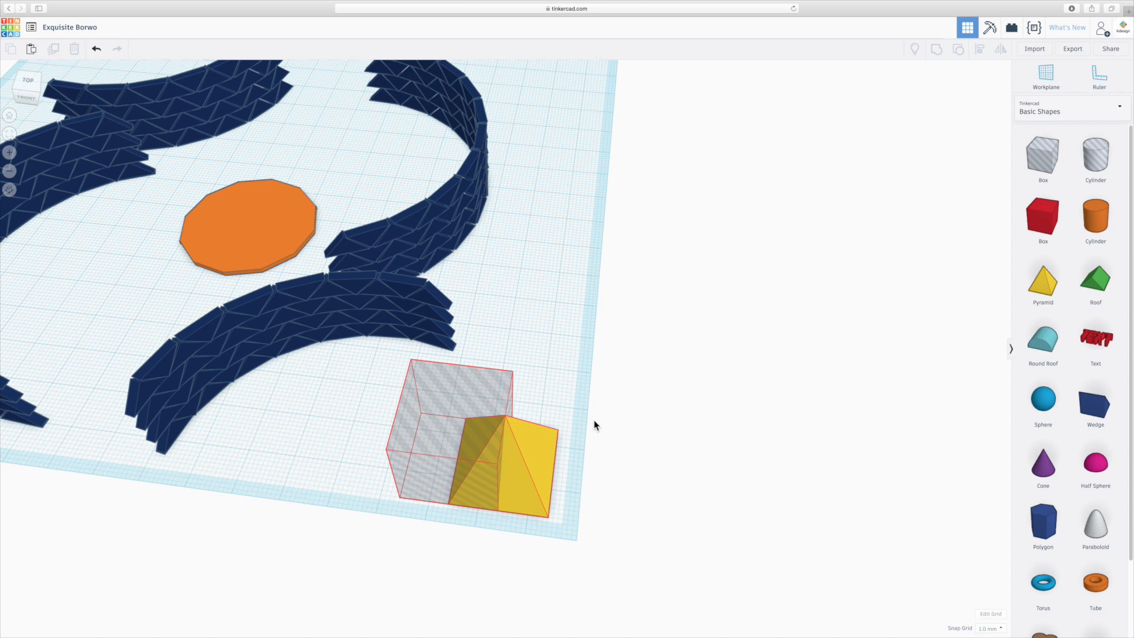
{"action": "mouse_move", "coordinate": [548, 457]}
{"action": "left_mouse_down"}
{"action": "mouse_move", "coordinate": [504, 445]}
{"action": "mouse_move", "coordinate": [535, 451]}
{"action": "left_mouse_up"}
{"action": "left_click", "coordinate": [542, 472]}
{"action": "right_click_drag", "start_coordinate": [440, 450], "coordinate": [454, 445]}
{"action": "key", "text": "super+z"}
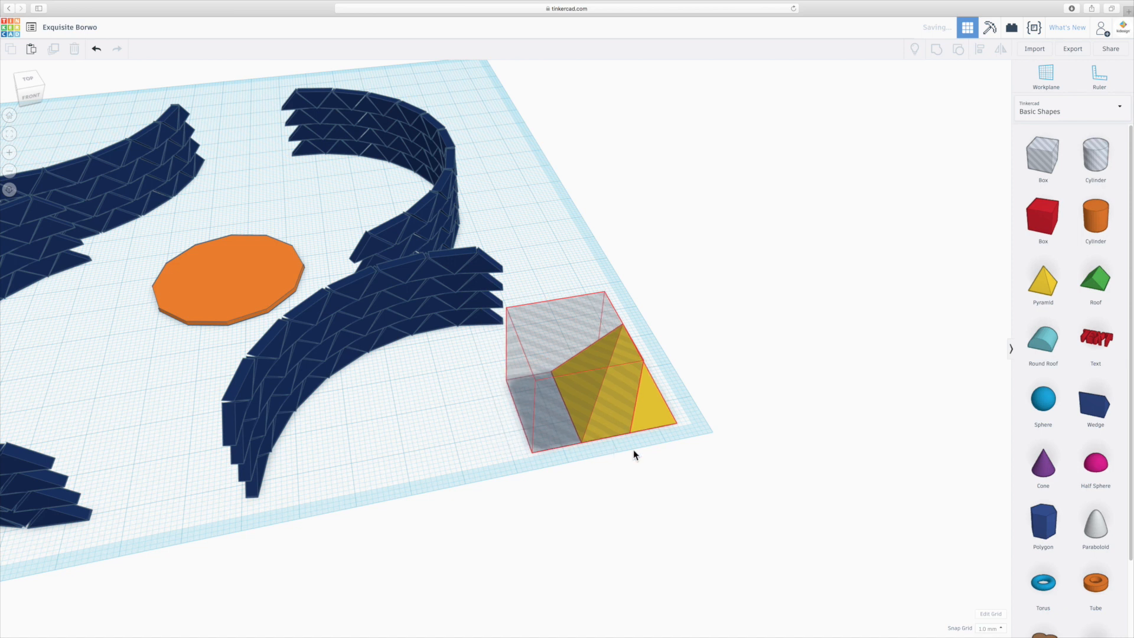
{"action": "left_click_drag", "start_coordinate": [699, 489], "coordinate": [604, 341]}
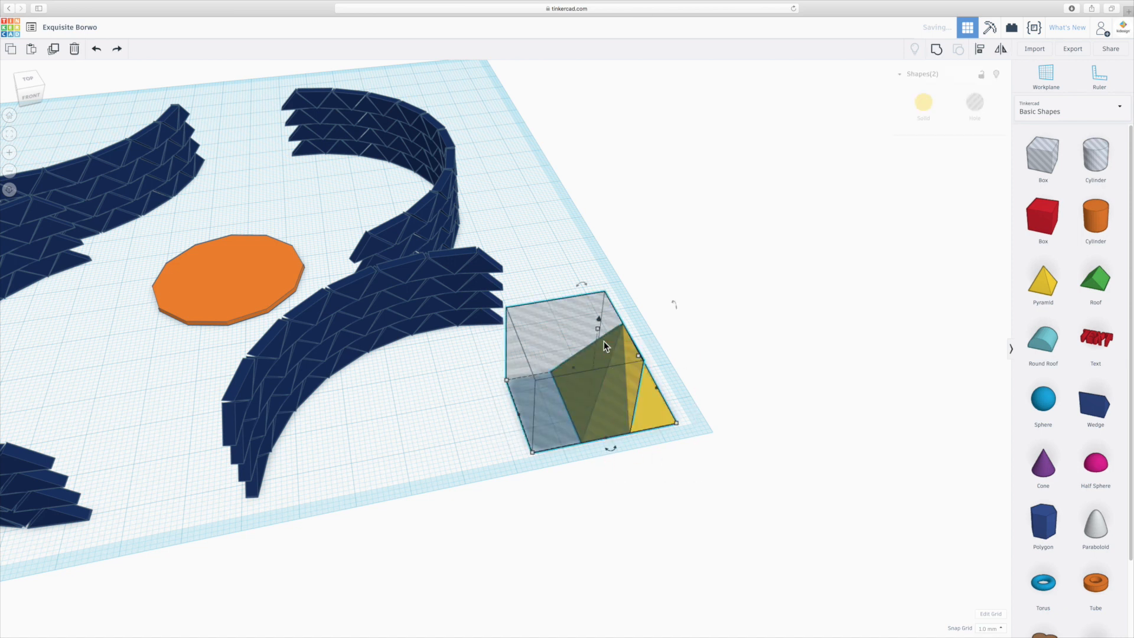
{"action": "left_click", "coordinate": [936, 48]}
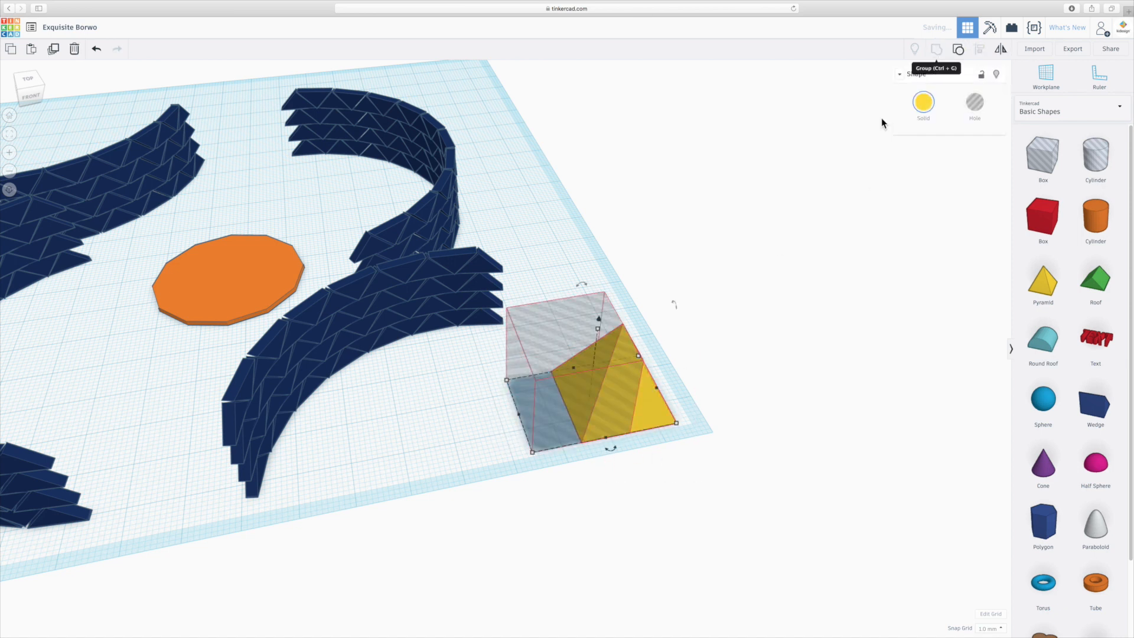
{"action": "left_click", "coordinate": [620, 471]}
{"action": "right_click_drag", "start_coordinate": [693, 417], "coordinate": [708, 382]}
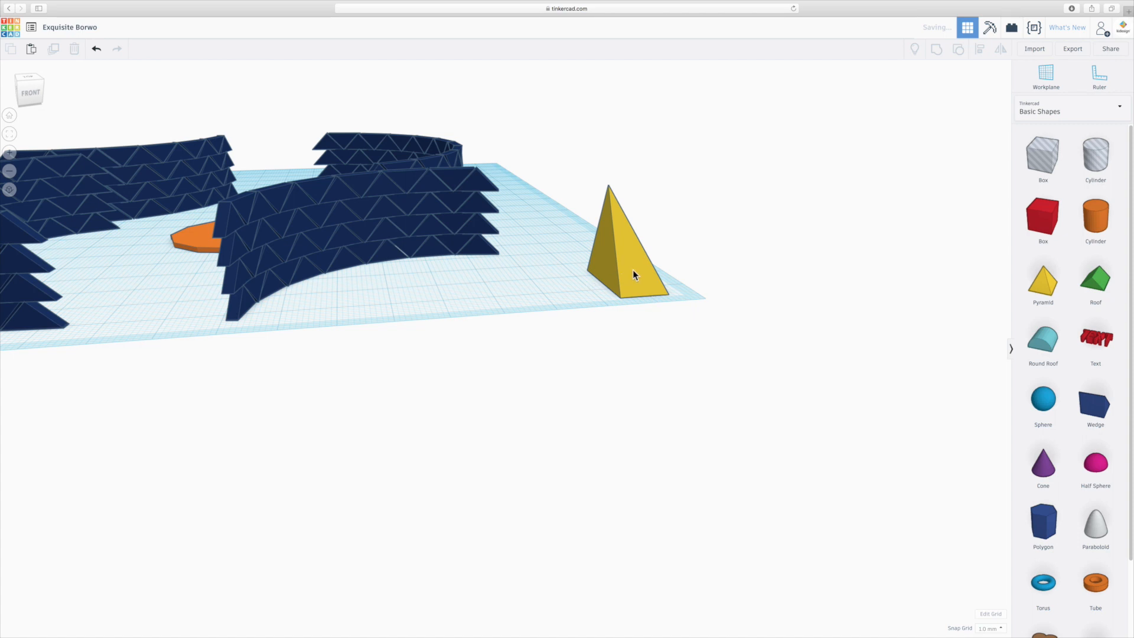
- Move the cut pyramid along the workplane, away from its front-right corner
{"action": "left_click", "coordinate": [629, 267]}
{"action": "left_click_drag", "start_coordinate": [633, 268], "coordinate": [504, 270]}
{"action": "right_click_drag", "start_coordinate": [459, 303], "coordinate": [508, 322]}
{"action": "scroll", "coordinate": [642, 328], "scroll_direction": "up", "scroll_amount": 4}
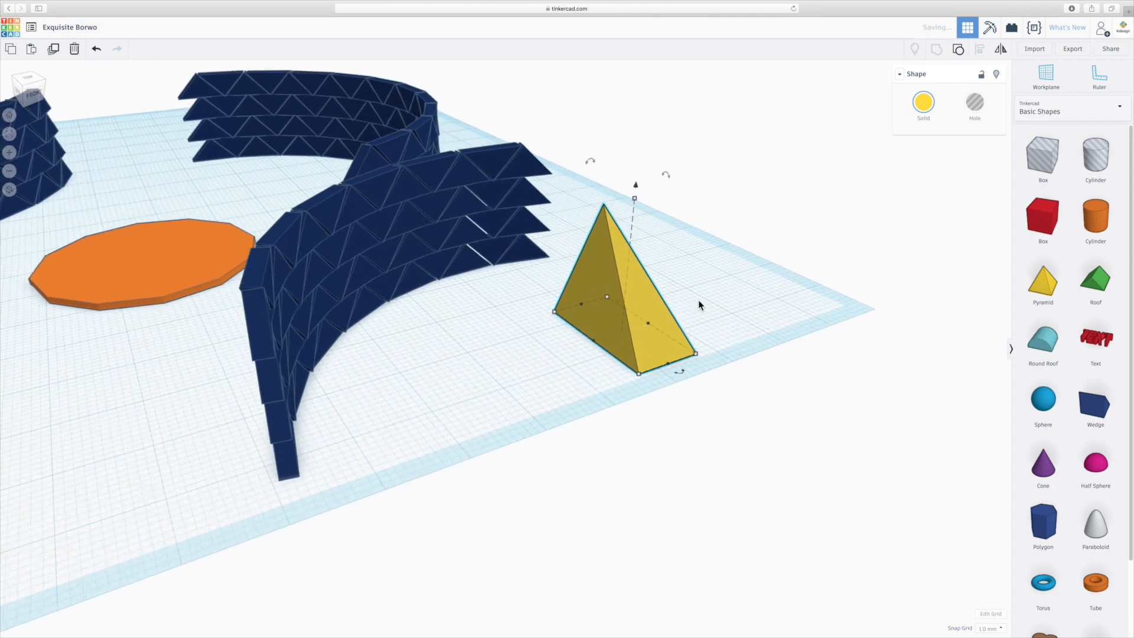
- Shrink the cut pyramid's base to a slim footprint about 6 mm wide
{"action": "right_click_drag", "start_coordinate": [699, 303], "coordinate": [637, 356]}
{"action": "scroll", "coordinate": [641, 349], "scroll_direction": "up", "scroll_amount": 3}
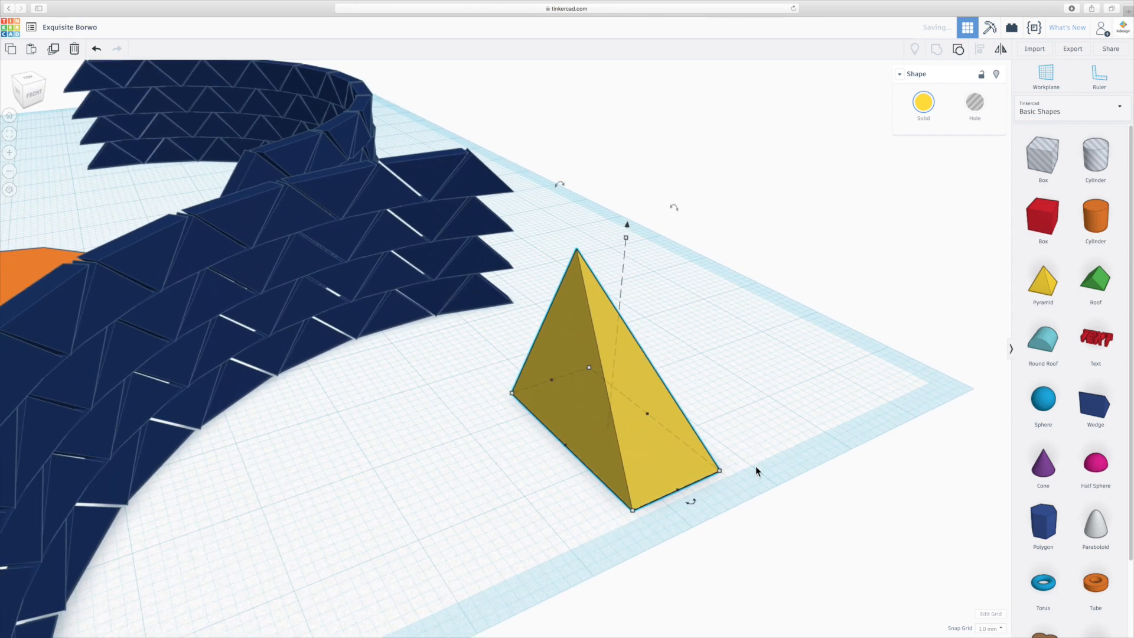
{"action": "left_click_drag", "start_coordinate": [676, 490], "coordinate": [571, 391]}
{"action": "scroll", "coordinate": [576, 423], "scroll_direction": "down", "scroll_amount": 5}
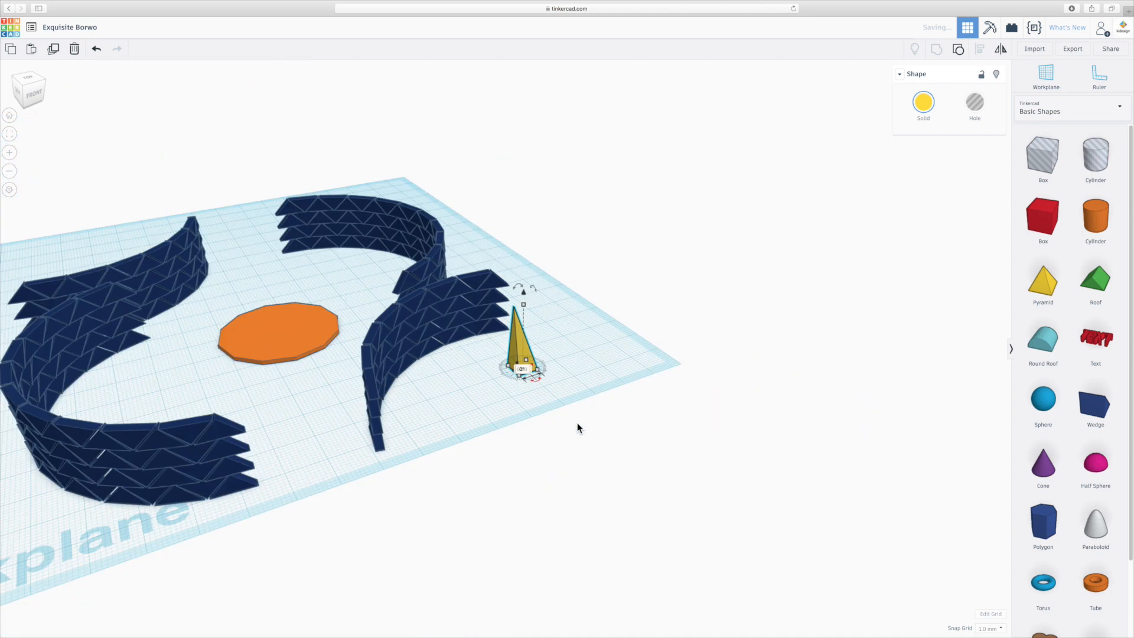
{"action": "scroll", "coordinate": [528, 354], "scroll_direction": "up", "scroll_amount": 6}
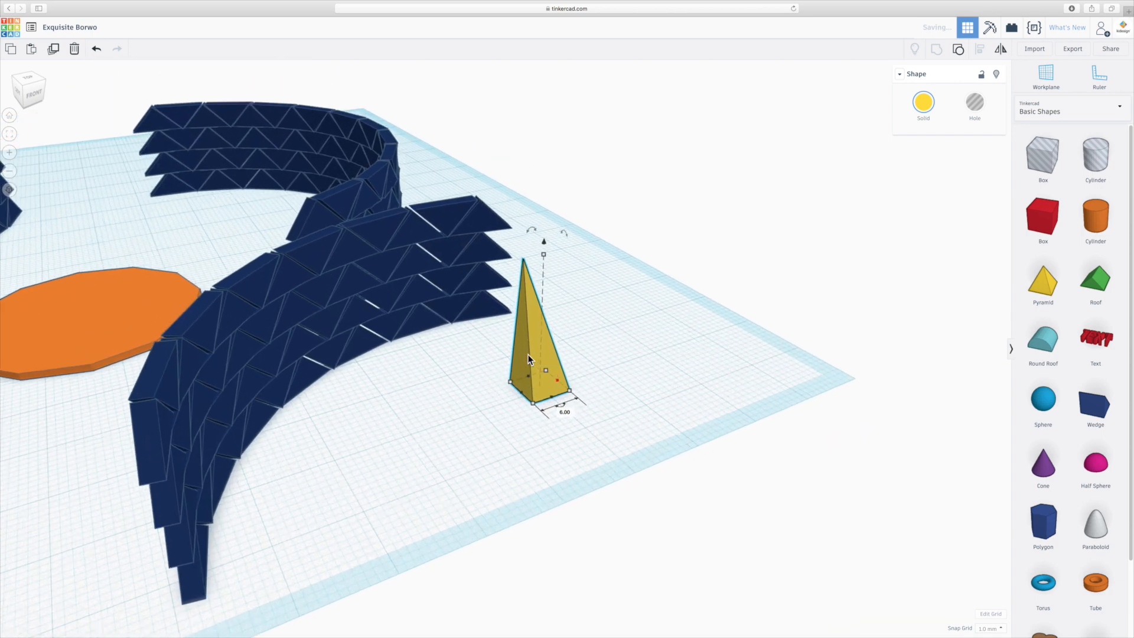
{"action": "scroll", "coordinate": [528, 354], "scroll_direction": "up", "scroll_amount": 3}
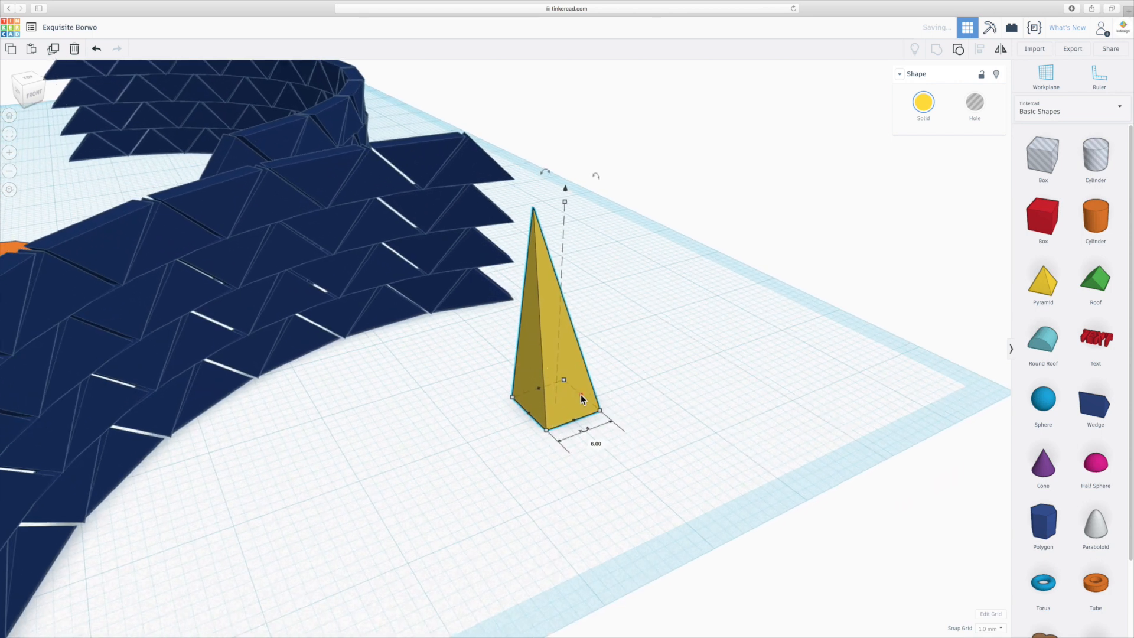
{"action": "mouse_move", "coordinate": [581, 395]}
{"action": "left_mouse_down"}
{"action": "mouse_move", "coordinate": [566, 401]}
{"action": "mouse_move", "coordinate": [579, 395]}
{"action": "left_mouse_up"}
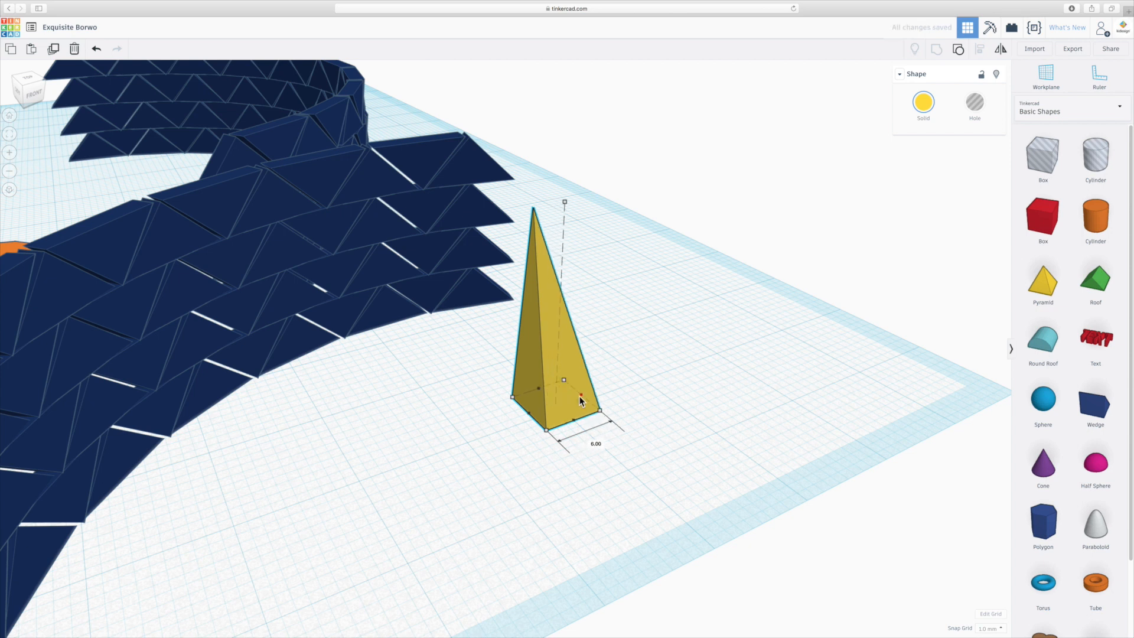
- Raise the slim pyramid's height to 24 mm
{"action": "left_click", "coordinate": [645, 384]}
{"action": "right_click_drag", "start_coordinate": [626, 420], "coordinate": [590, 400]}
{"action": "scroll", "coordinate": [590, 400], "scroll_direction": "down", "scroll_amount": 3}
{"action": "right_click_drag", "start_coordinate": [493, 166], "coordinate": [524, 239]}
{"action": "right_click_drag", "start_coordinate": [523, 425], "coordinate": [587, 423]}
{"action": "left_click", "coordinate": [611, 361]}
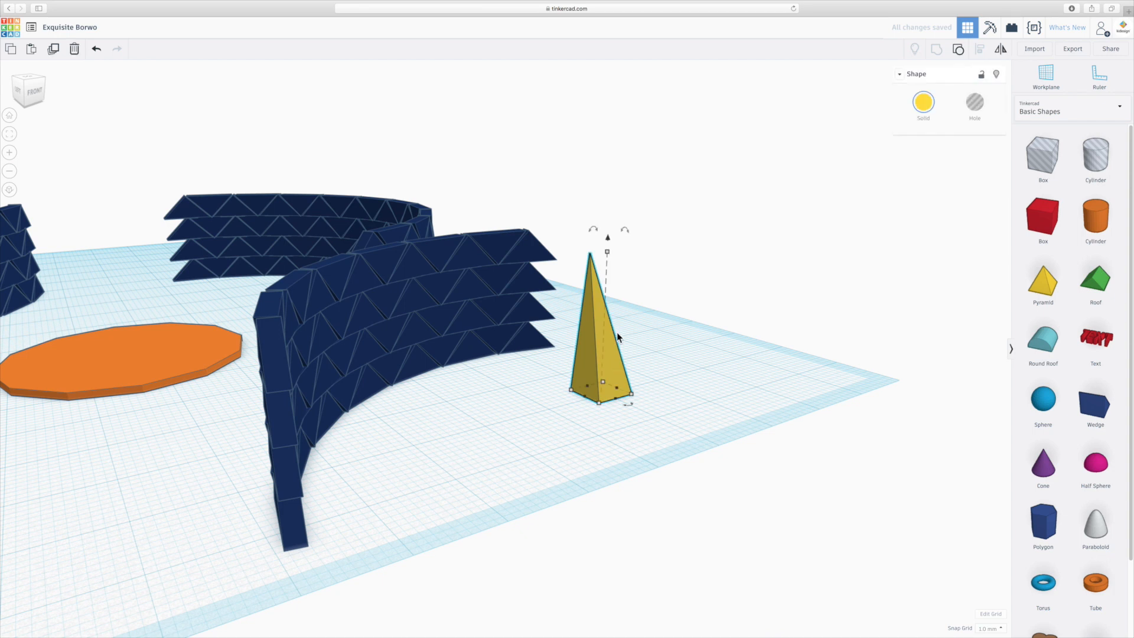
{"action": "left_click_drag", "start_coordinate": [607, 255], "coordinate": [603, 225]}
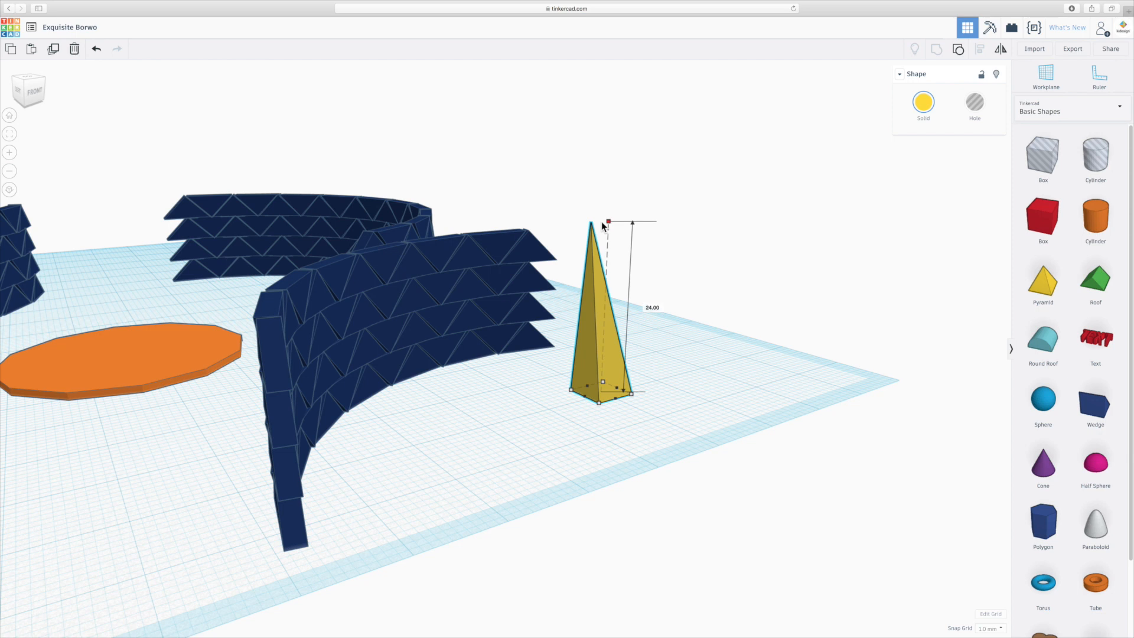
{"action": "left_click_drag", "start_coordinate": [603, 223], "coordinate": [603, 218]}
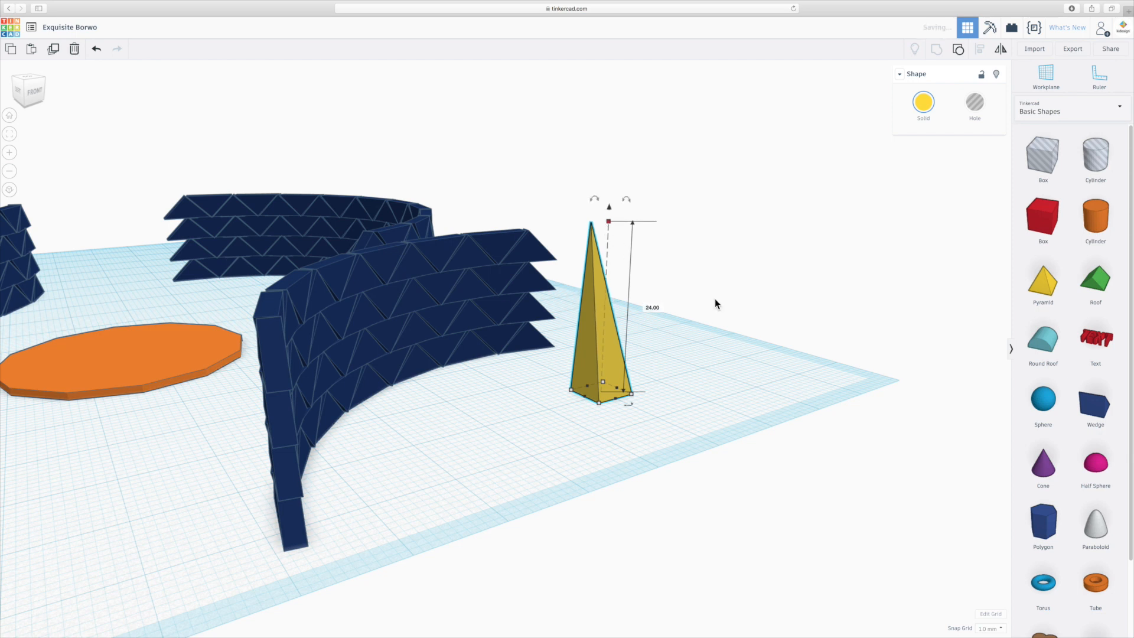
- Move the slim pyramid away from the end of the curved wall, into open space on the workplane, and deselect it
{"action": "left_click", "coordinate": [691, 392]}
{"action": "right_click_drag", "start_coordinate": [691, 392], "coordinate": [555, 443]}
{"action": "left_click", "coordinate": [541, 459]}
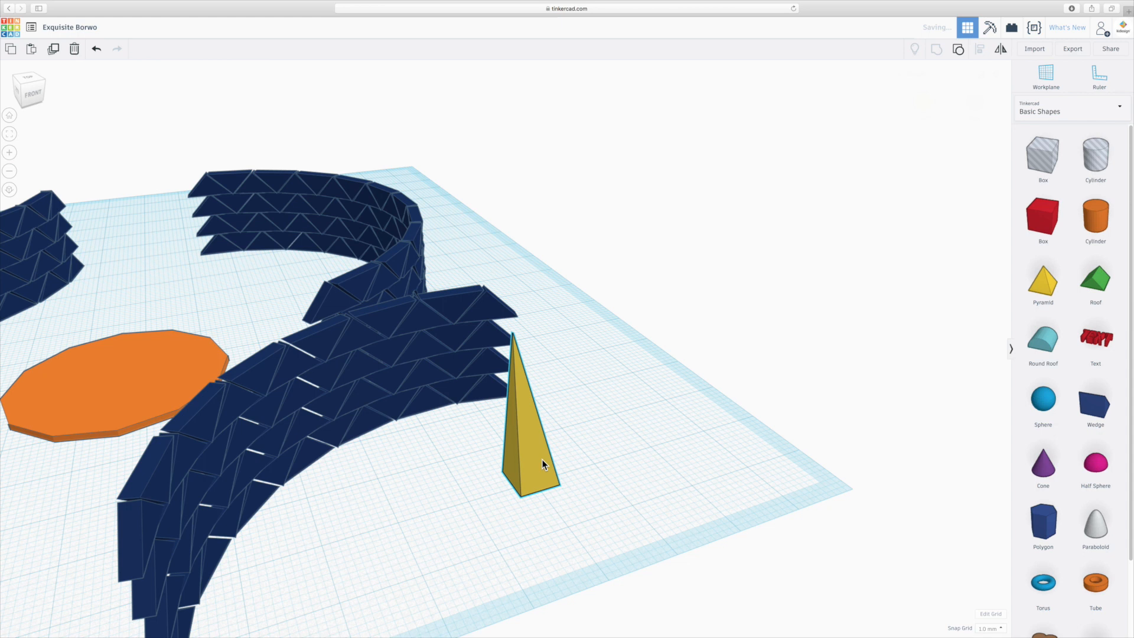
{"action": "left_click_drag", "start_coordinate": [541, 445], "coordinate": [657, 426]}
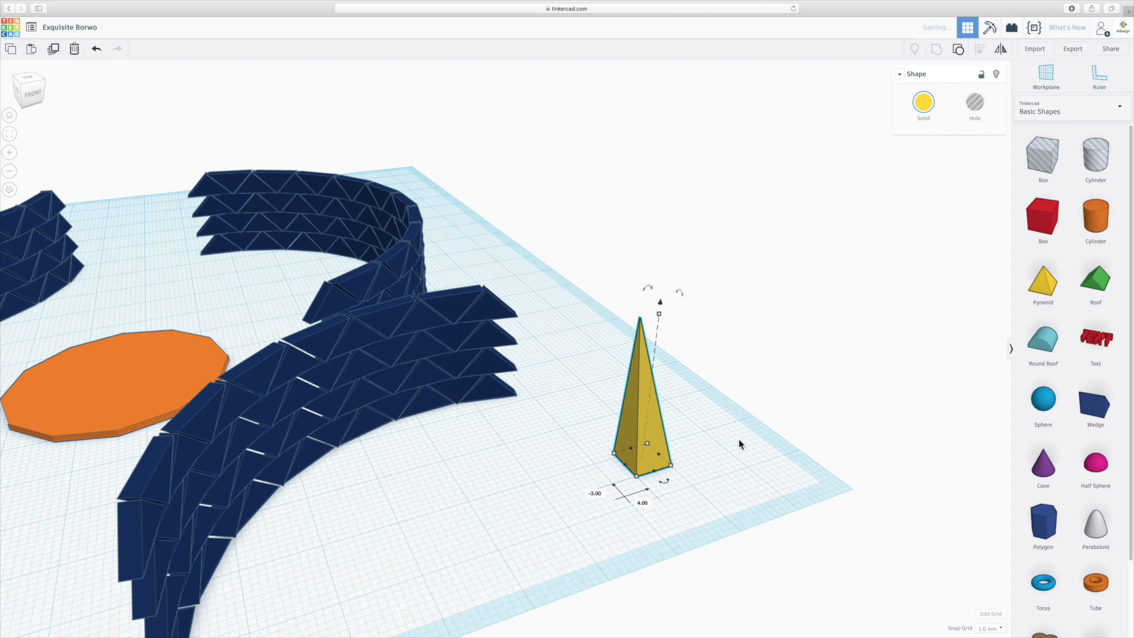
{"action": "left_click", "coordinate": [751, 435]}
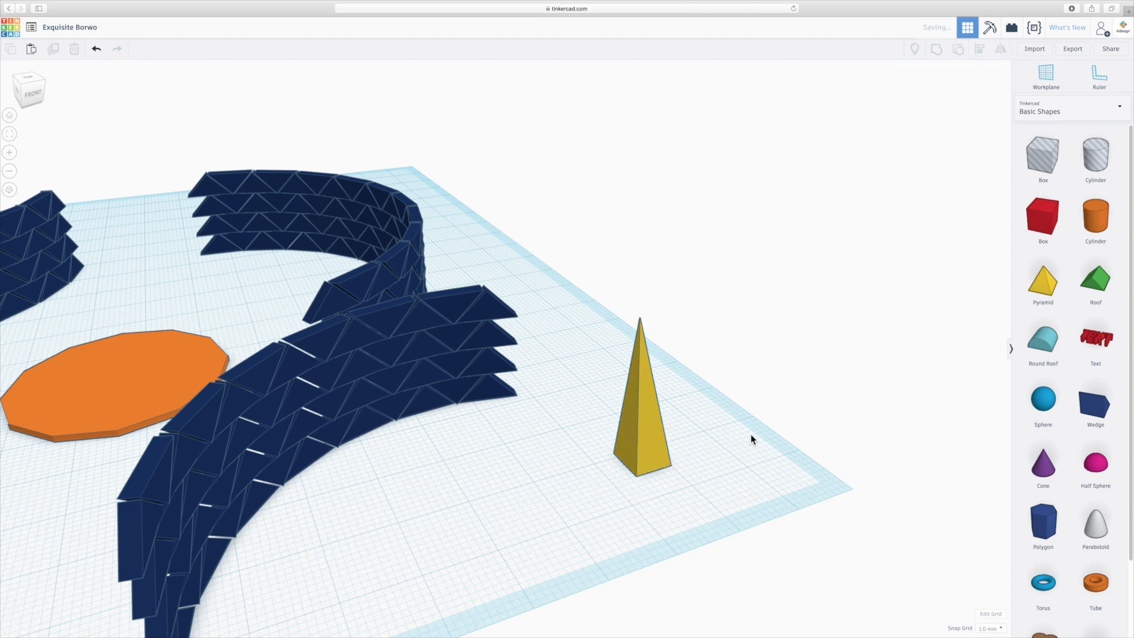
- Duplicate the slim pyramid in place and stretch the copy's base lengthwise to 66 mm
{"action": "left_click", "coordinate": [660, 435]}
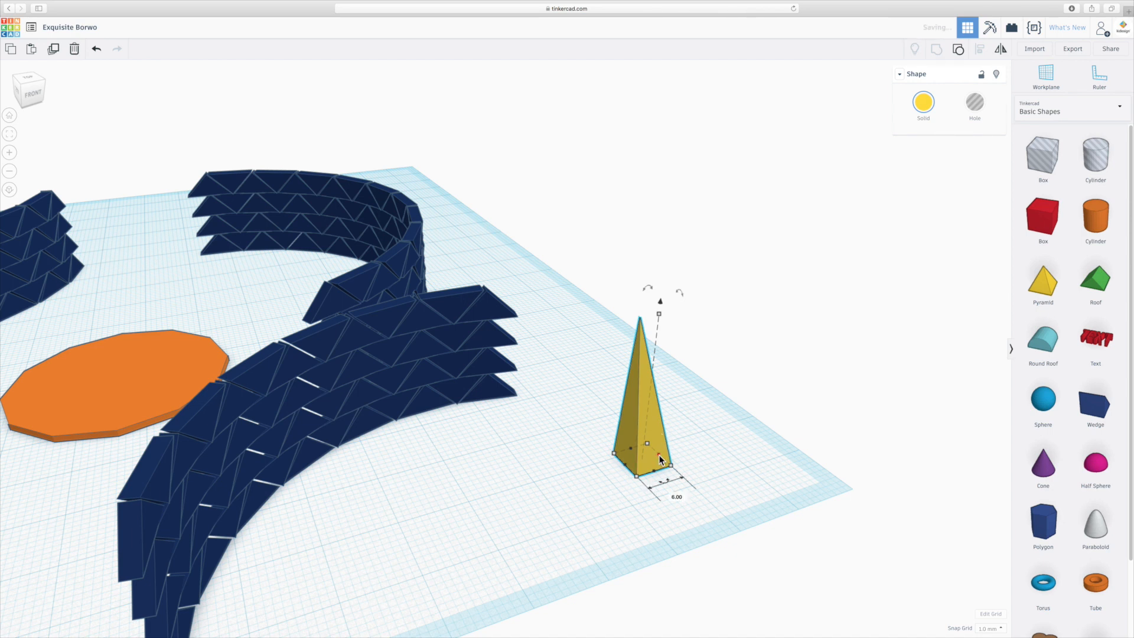
{"action": "left_click_drag", "start_coordinate": [655, 473], "coordinate": [825, 626]}
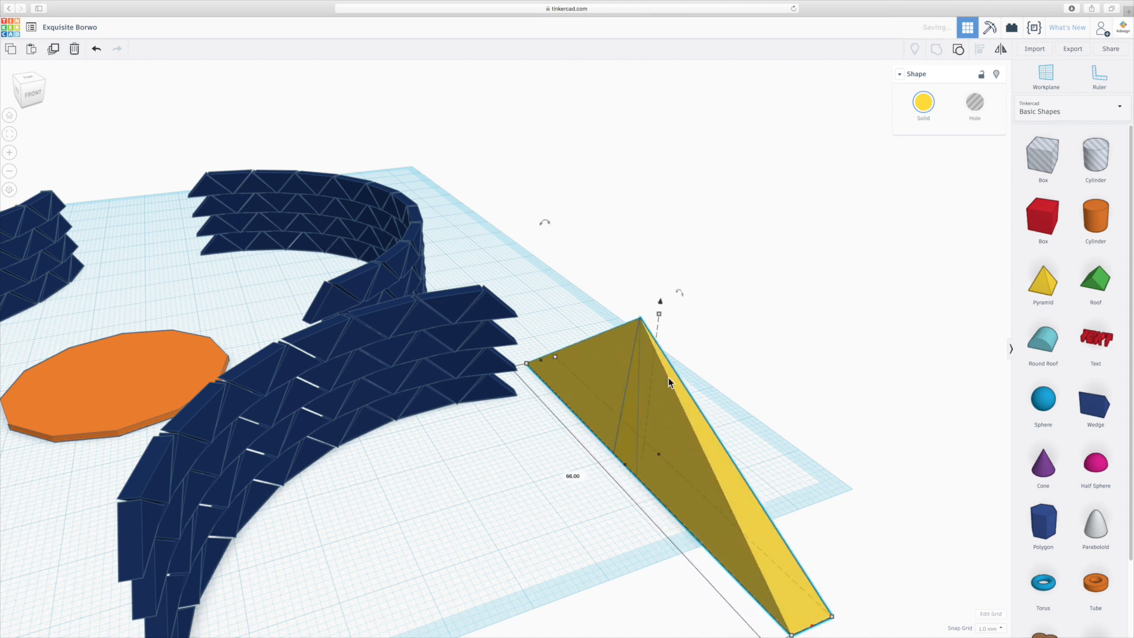
- Reduce the stretched copy's height and width slightly and raise it 1 mm above the workplane
{"action": "mouse_move", "coordinate": [658, 313]}
{"action": "left_mouse_down"}
{"action": "mouse_move", "coordinate": [663, 344]}
{"action": "mouse_move", "coordinate": [658, 324]}
{"action": "left_mouse_up"}
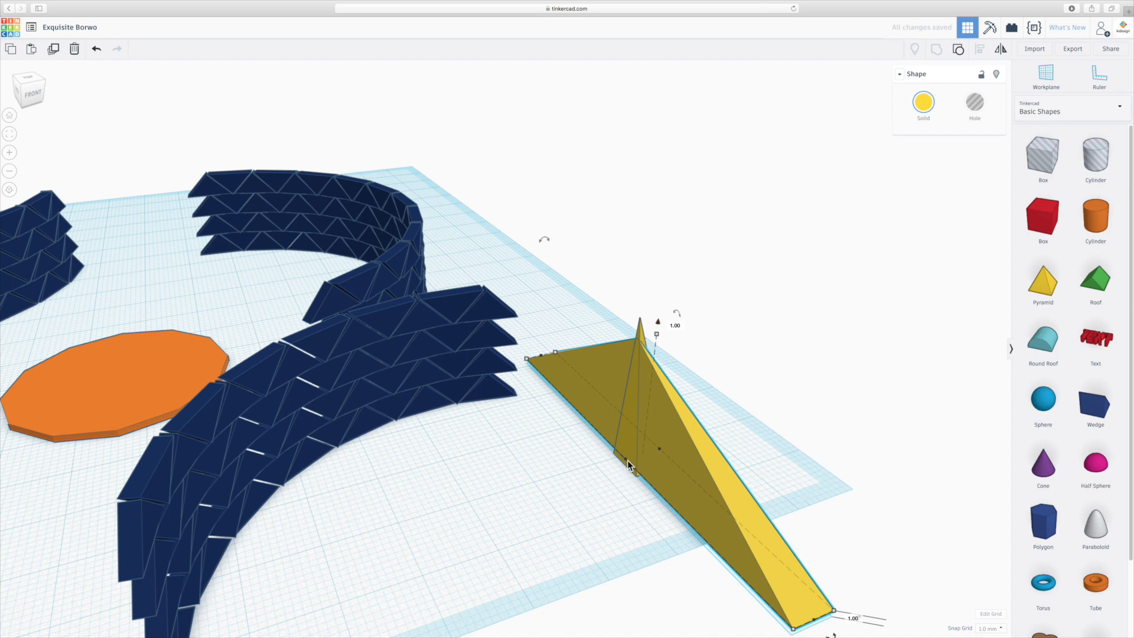
{"action": "left_click_drag", "start_coordinate": [628, 464], "coordinate": [631, 461]}
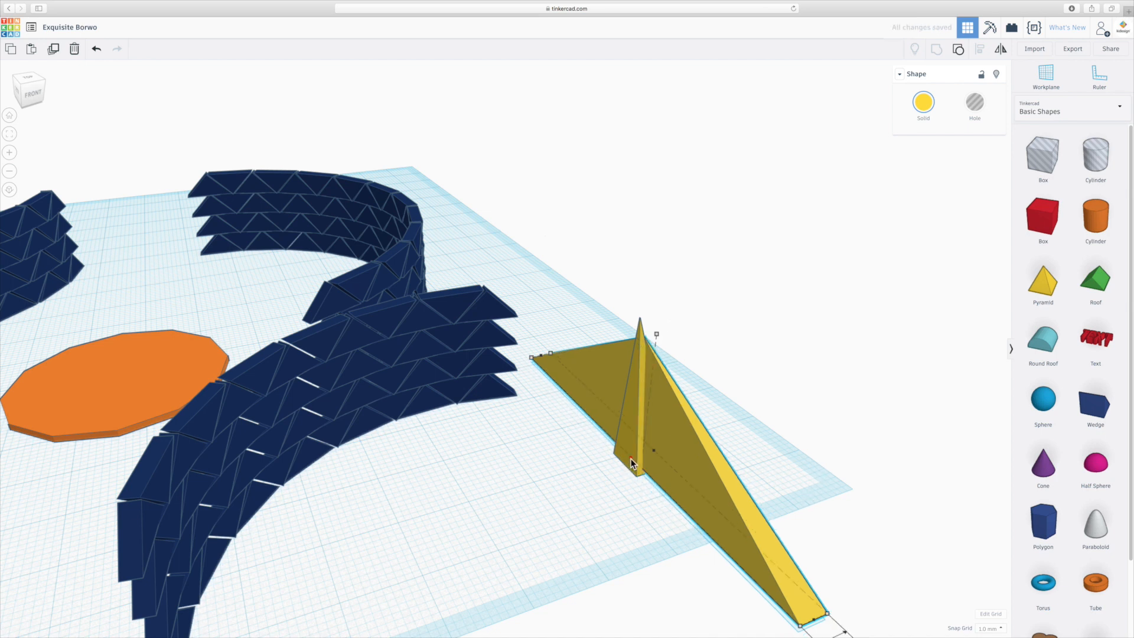
{"action": "right_click_drag", "start_coordinate": [800, 435], "coordinate": [715, 416]}
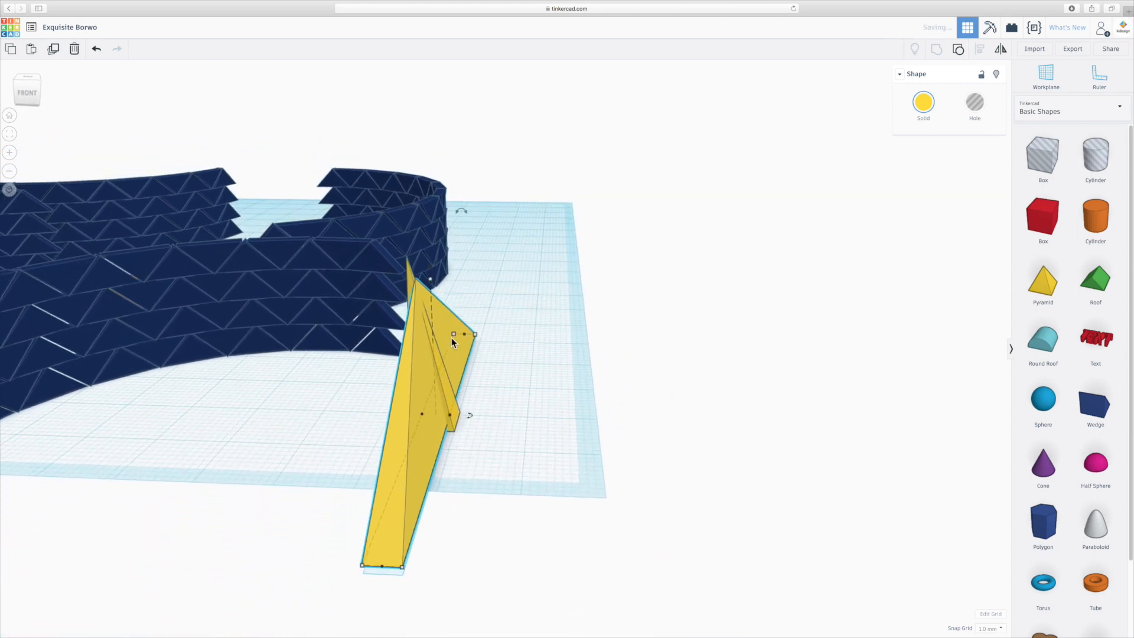
{"action": "scroll", "coordinate": [434, 314], "scroll_direction": "up", "scroll_amount": 3}
{"action": "right_click_drag", "start_coordinate": [484, 426], "coordinate": [600, 395]}
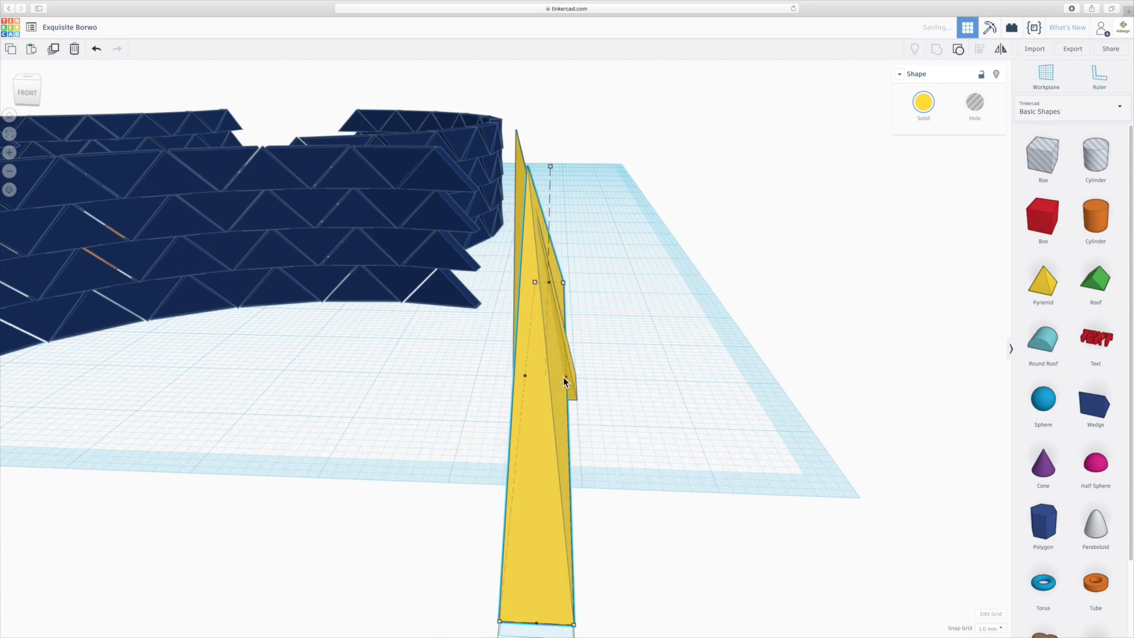
{"action": "right_click_drag", "start_coordinate": [554, 398], "coordinate": [576, 431]}
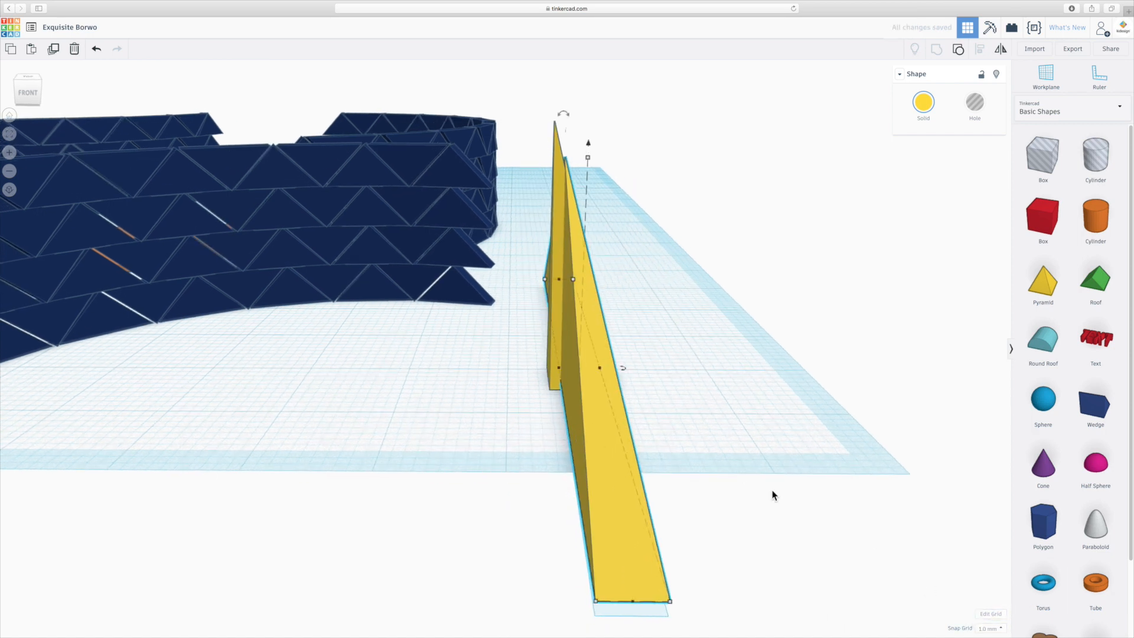
{"action": "right_click_drag", "start_coordinate": [783, 506], "coordinate": [766, 502]}
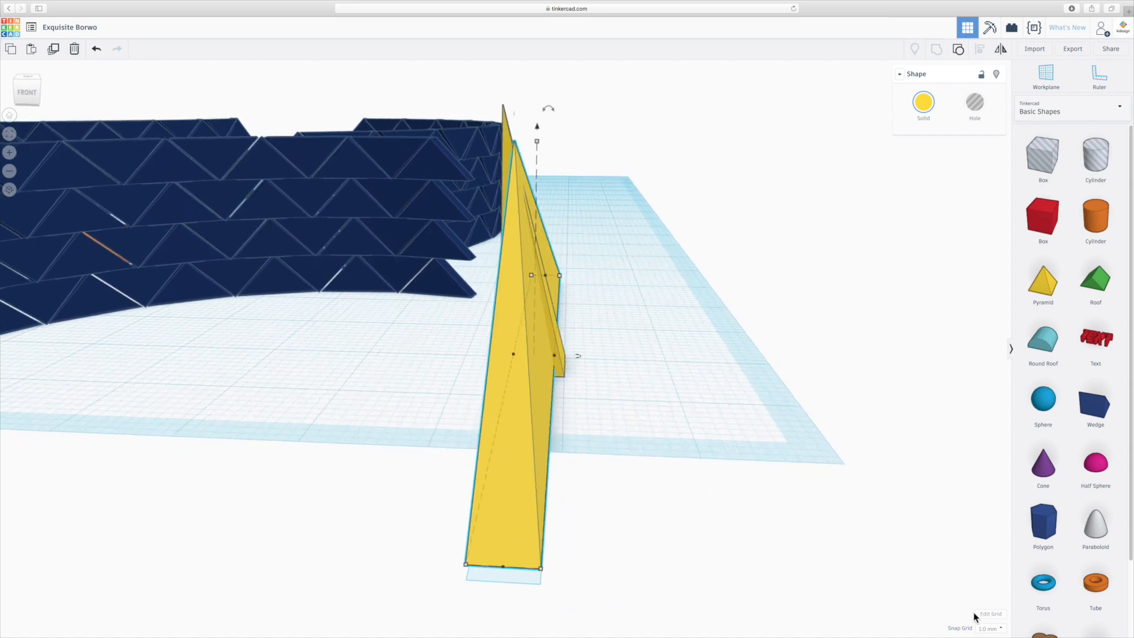
- Set the snap grid to 0.25 mm and widen the stretched copy slightly to fit the slim pyramid
{"action": "left_click", "coordinate": [990, 628]}
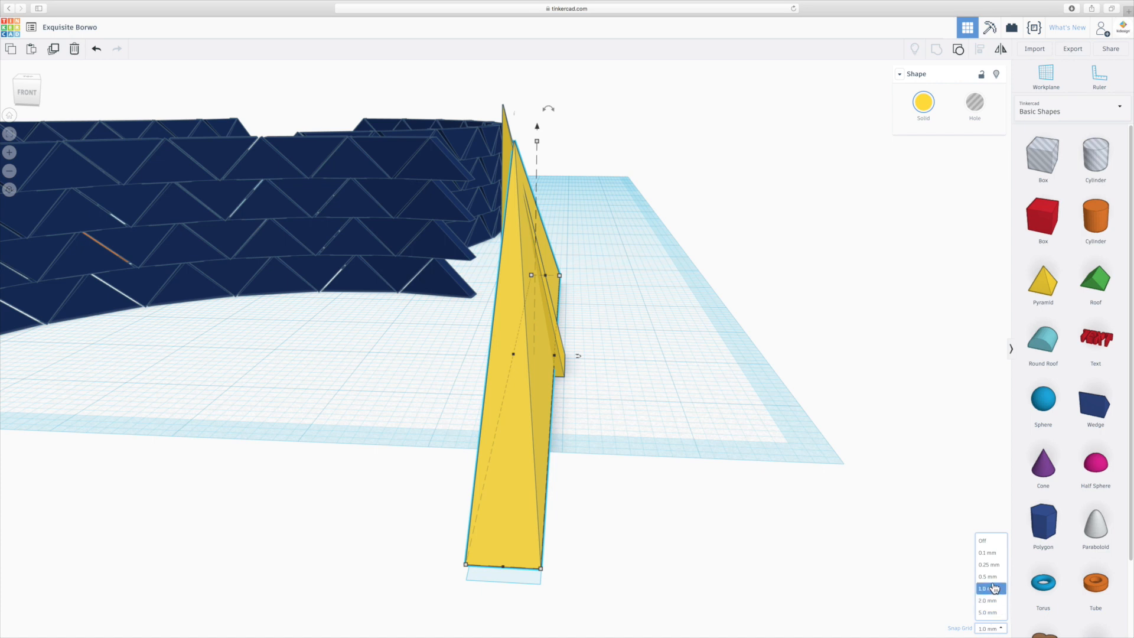
{"action": "left_click", "coordinate": [989, 565]}
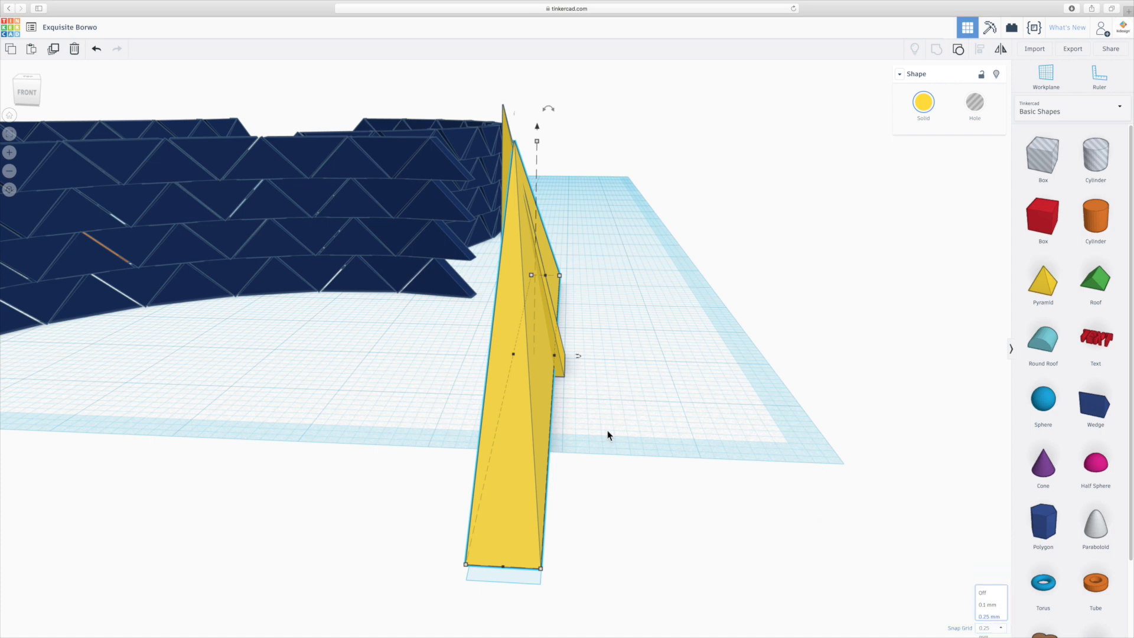
{"action": "left_click_drag", "start_coordinate": [544, 394], "coordinate": [536, 395]}
{"action": "mouse_move", "coordinate": [600, 433]}
{"action": "right_mouse_down"}
{"action": "mouse_move", "coordinate": [625, 433]}
{"action": "mouse_move", "coordinate": [586, 434]}
{"action": "right_mouse_up"}
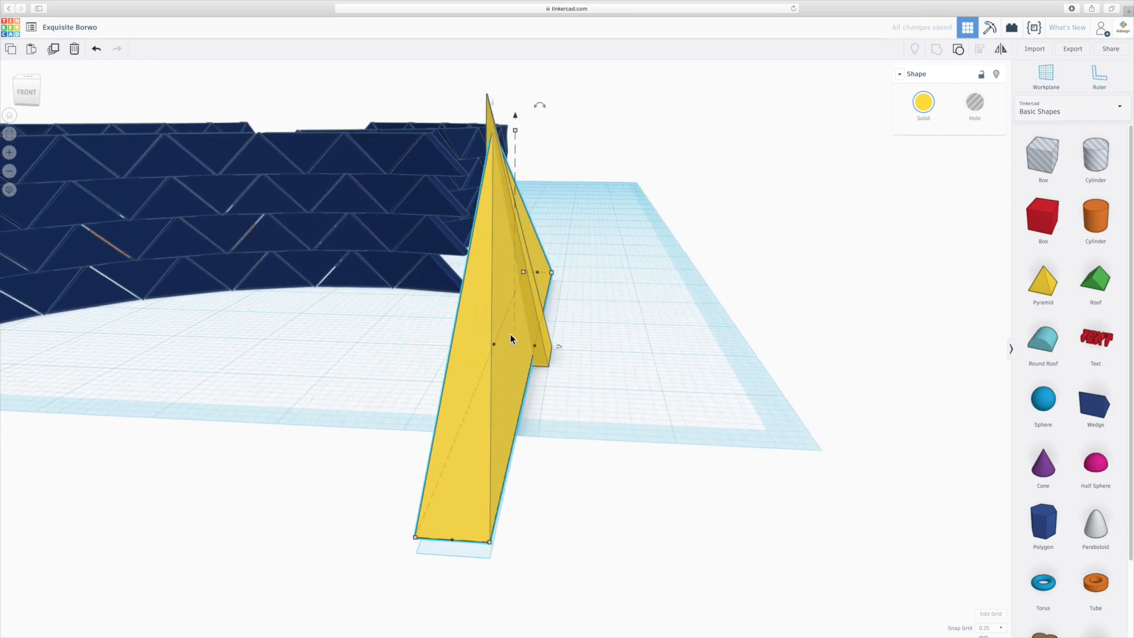
{"action": "scroll", "coordinate": [529, 357], "scroll_direction": "up", "scroll_amount": 5}
{"action": "left_click_drag", "start_coordinate": [552, 346], "coordinate": [563, 344]}
{"action": "mouse_move", "coordinate": [488, 405]}
{"action": "right_mouse_down"}
{"action": "mouse_move", "coordinate": [519, 405]}
{"action": "mouse_move", "coordinate": [490, 388]}
{"action": "right_mouse_up"}
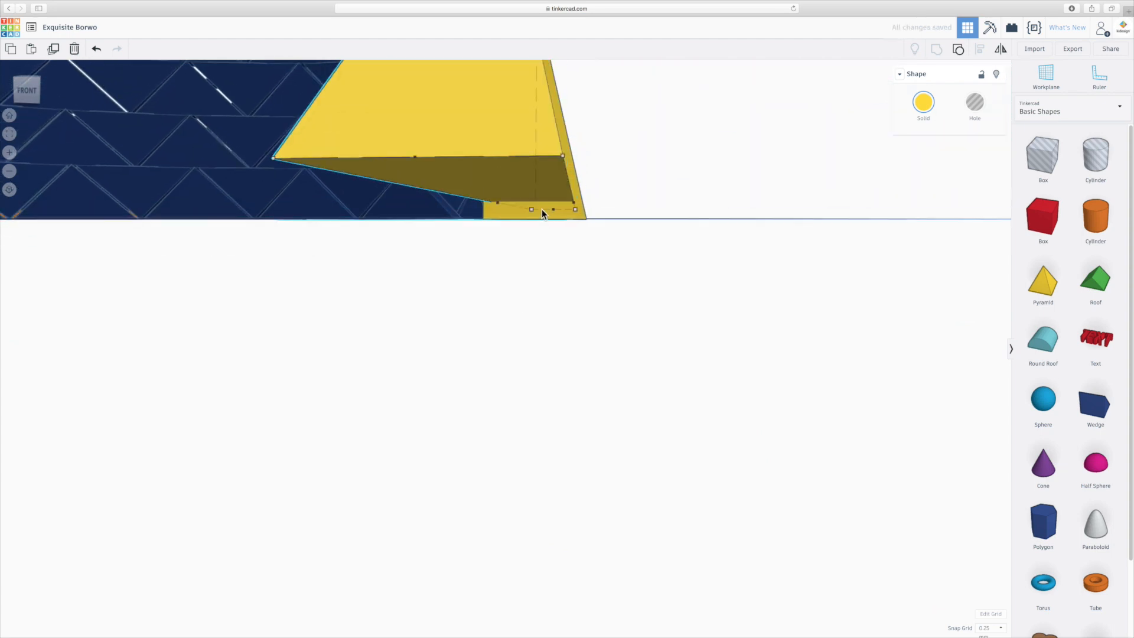
{"action": "right_click_drag", "start_coordinate": [540, 217], "coordinate": [536, 251]}
{"action": "scroll", "coordinate": [536, 250], "scroll_direction": "down", "scroll_amount": 5}
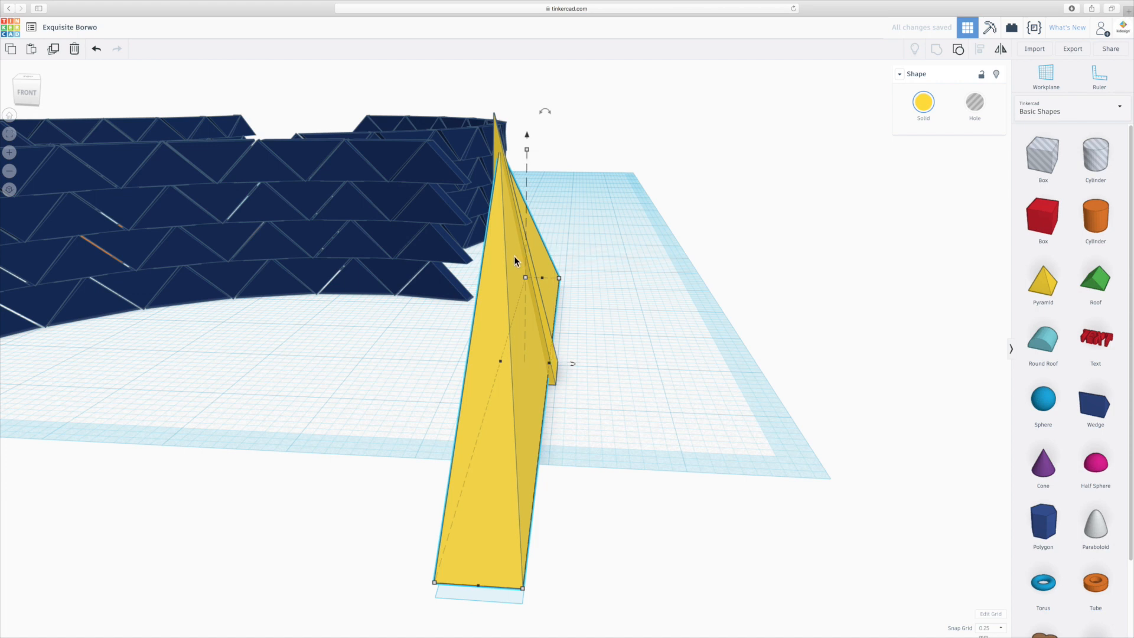
- Lower the stretched copy slightly towards the workplane and check its underside against the slim pyramid
{"action": "left_click_drag", "start_coordinate": [527, 135], "coordinate": [526, 142]}
{"action": "right_click_drag", "start_coordinate": [623, 403], "coordinate": [576, 199]}
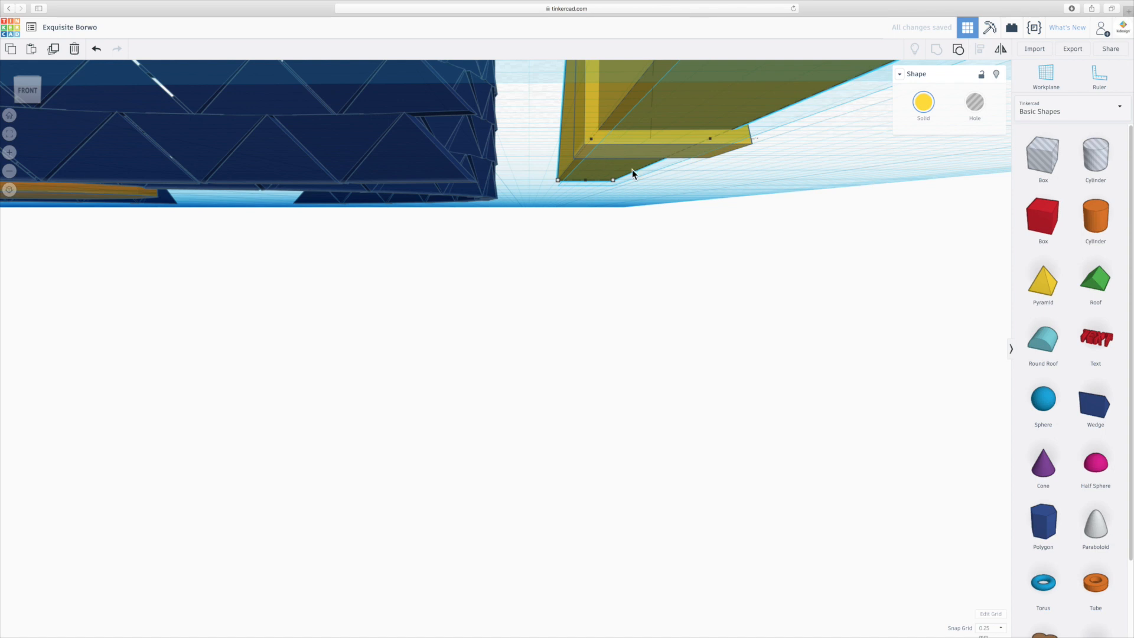
{"action": "scroll", "coordinate": [706, 152], "scroll_direction": "up", "scroll_amount": 5}
{"action": "right_click_drag", "start_coordinate": [557, 184], "coordinate": [612, 278]}
{"action": "scroll", "coordinate": [612, 279], "scroll_direction": "down", "scroll_amount": 5}
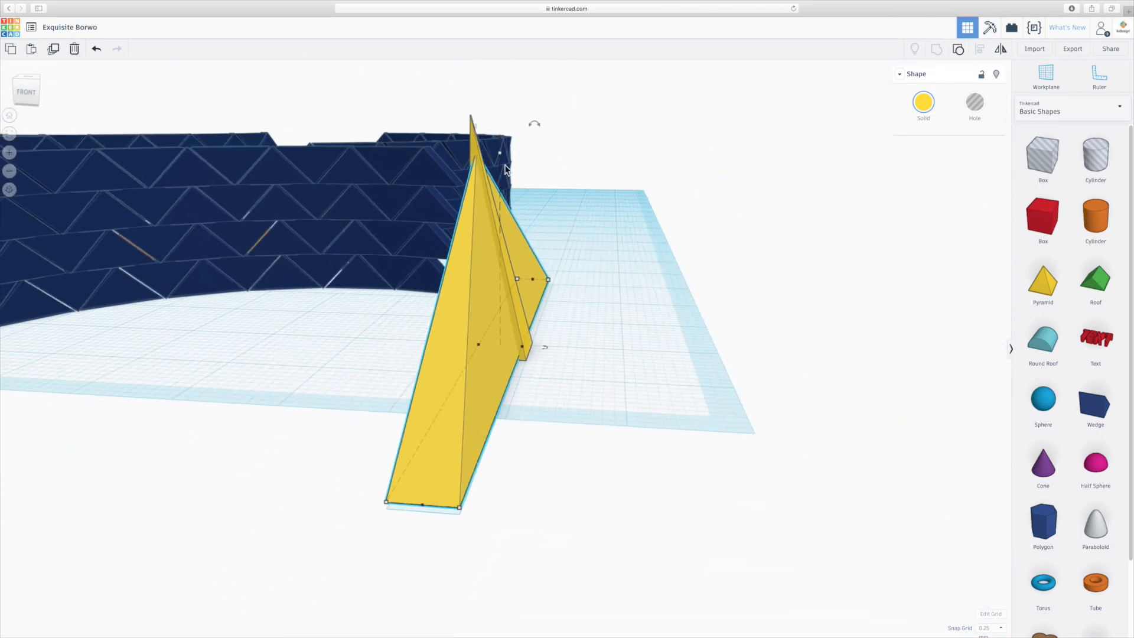
{"action": "scroll", "coordinate": [473, 155], "scroll_direction": "up", "scroll_amount": 5}
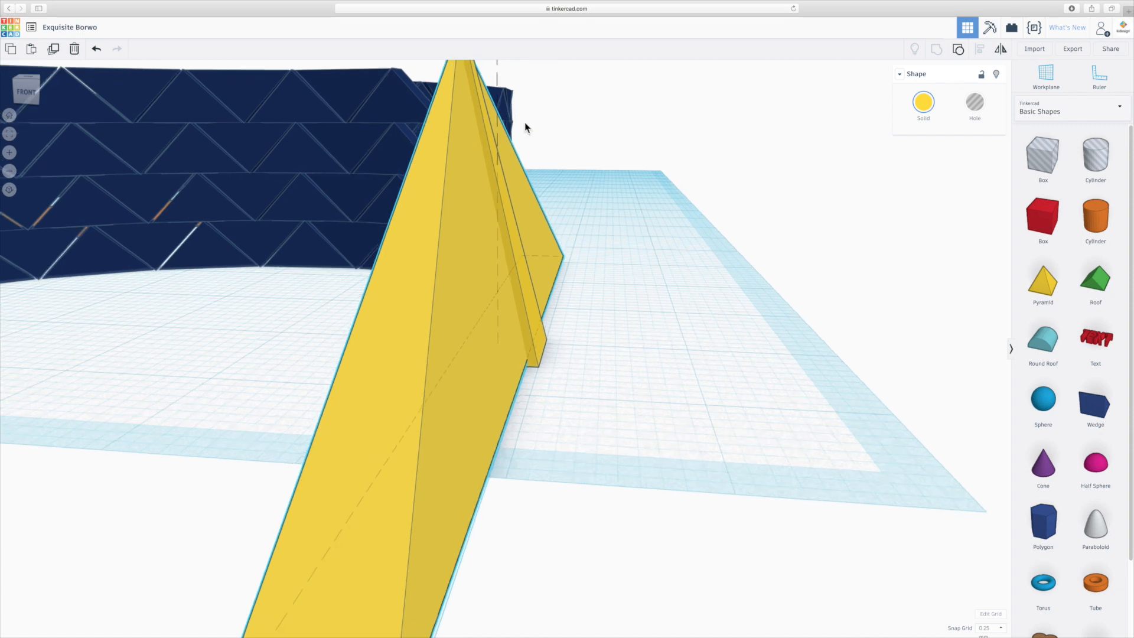
{"action": "scroll", "coordinate": [542, 155], "scroll_direction": "down", "scroll_amount": 3}
{"action": "right_click_drag", "start_coordinate": [560, 270], "coordinate": [778, 370]}
{"action": "scroll", "coordinate": [652, 401], "scroll_direction": "down", "scroll_amount": 5}
{"action": "scroll", "coordinate": [637, 398], "scroll_direction": "down", "scroll_amount": 2}
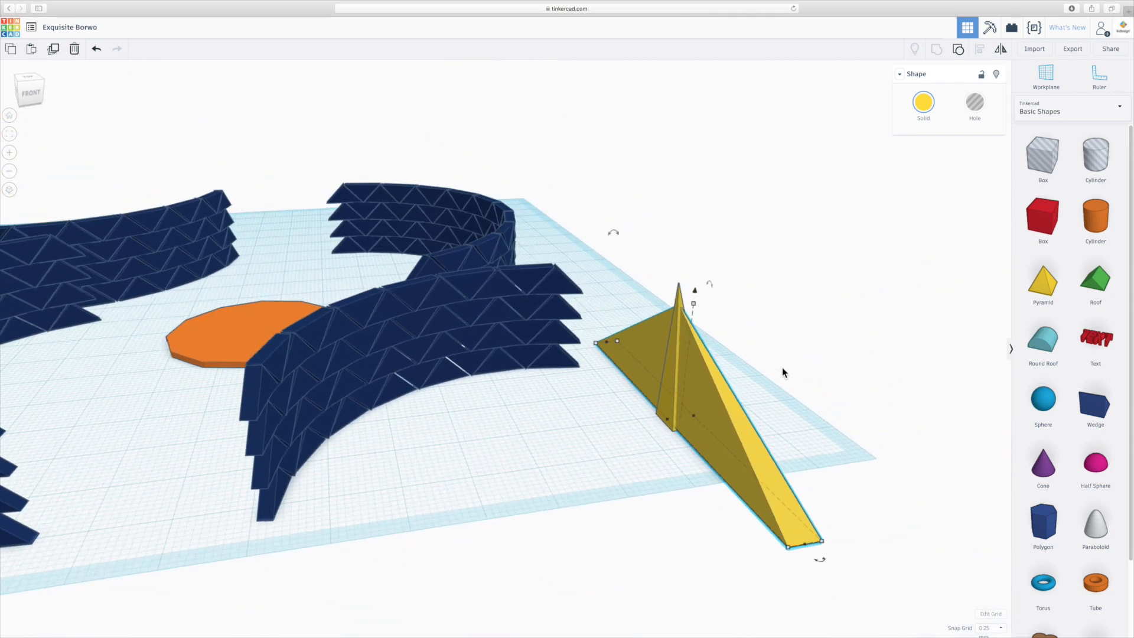
- Try cutting the slim pyramid by grouping it with the stretched pyramid as a hole, and undo the cut
{"action": "left_click", "coordinate": [784, 371]}
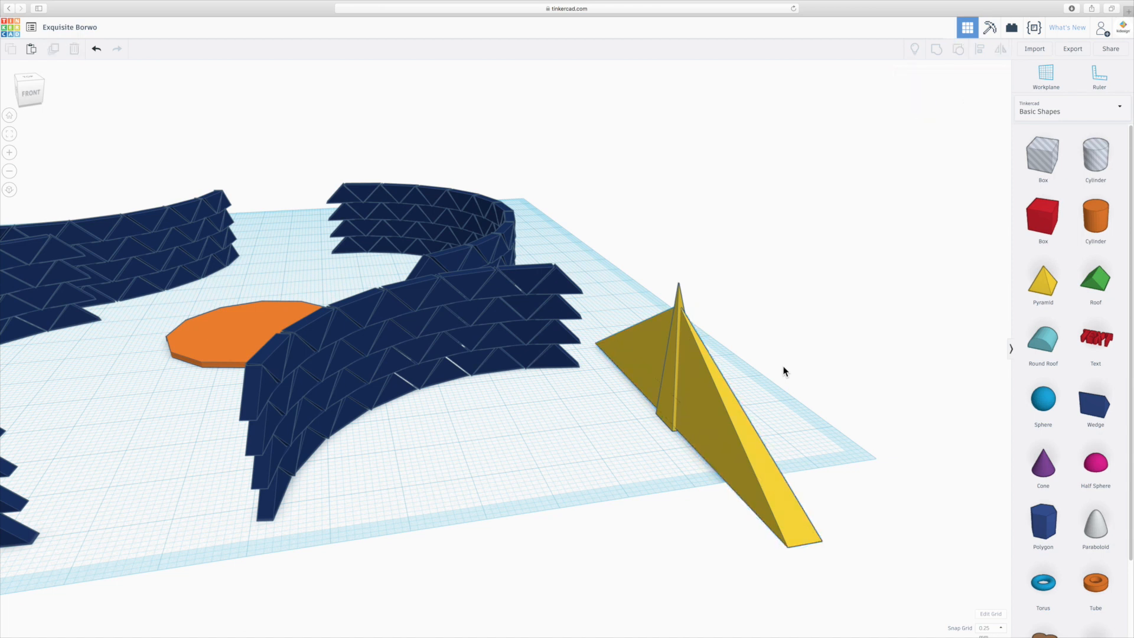
{"action": "left_click", "coordinate": [717, 412]}
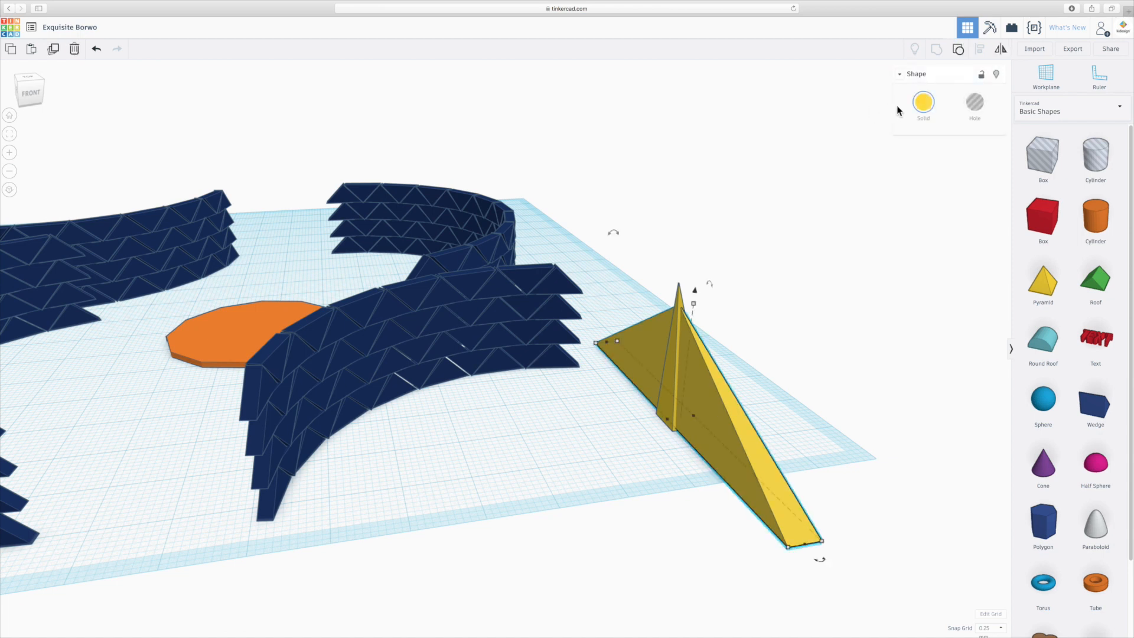
{"action": "left_click", "coordinate": [974, 104]}
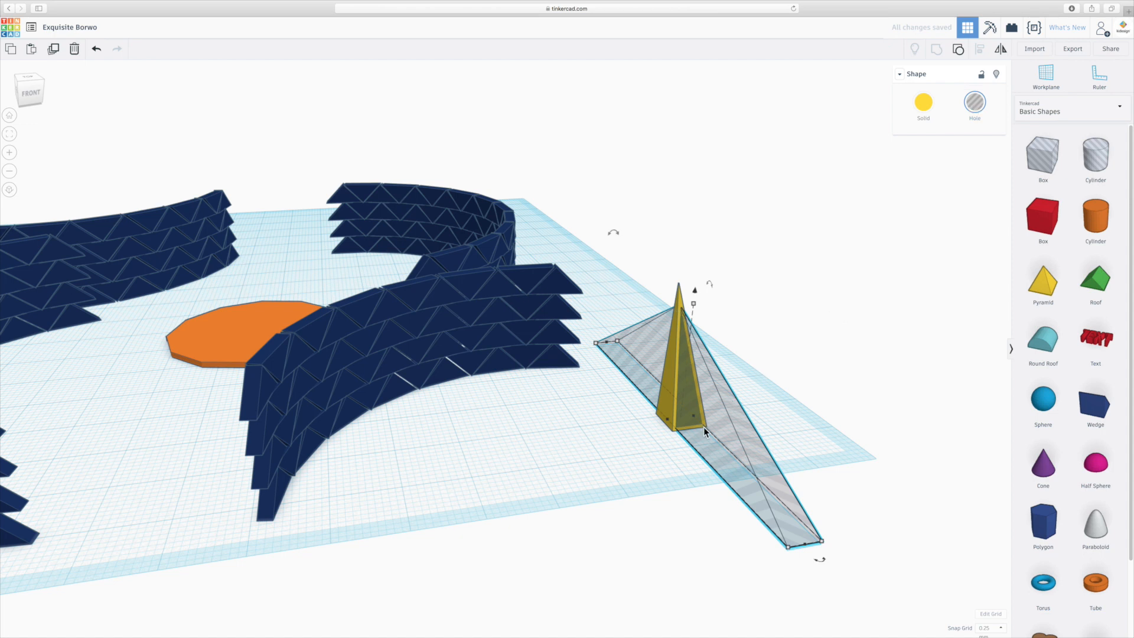
{"action": "left_click_drag", "start_coordinate": [663, 460], "coordinate": [714, 378]}
{"action": "left_click", "coordinate": [936, 48]}
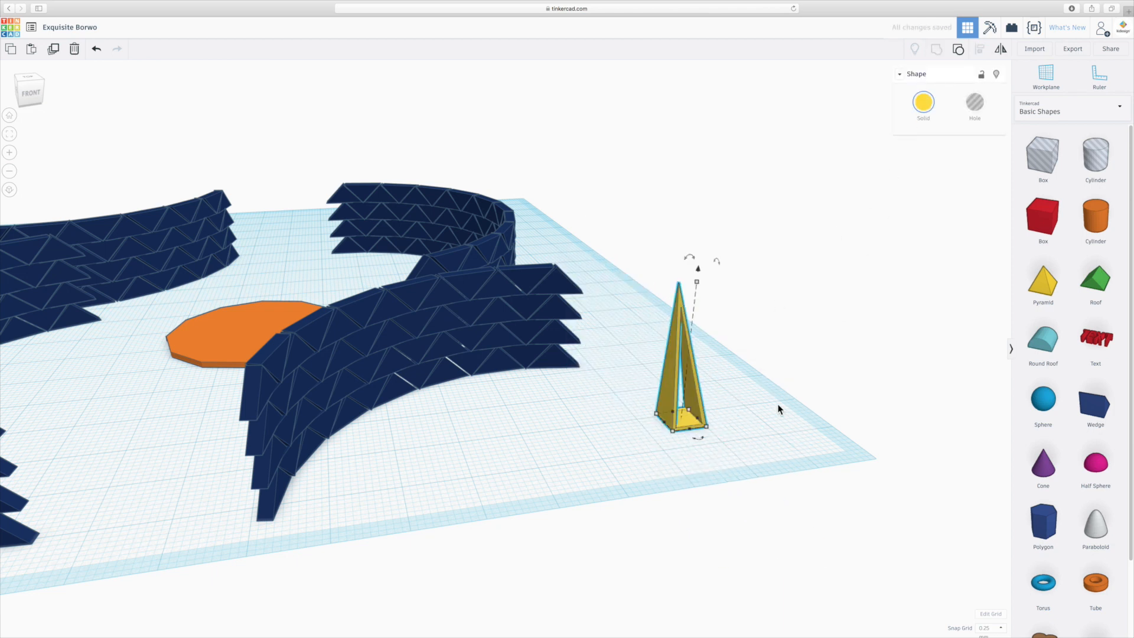
{"action": "right_click_drag", "start_coordinate": [749, 425], "coordinate": [698, 436]}
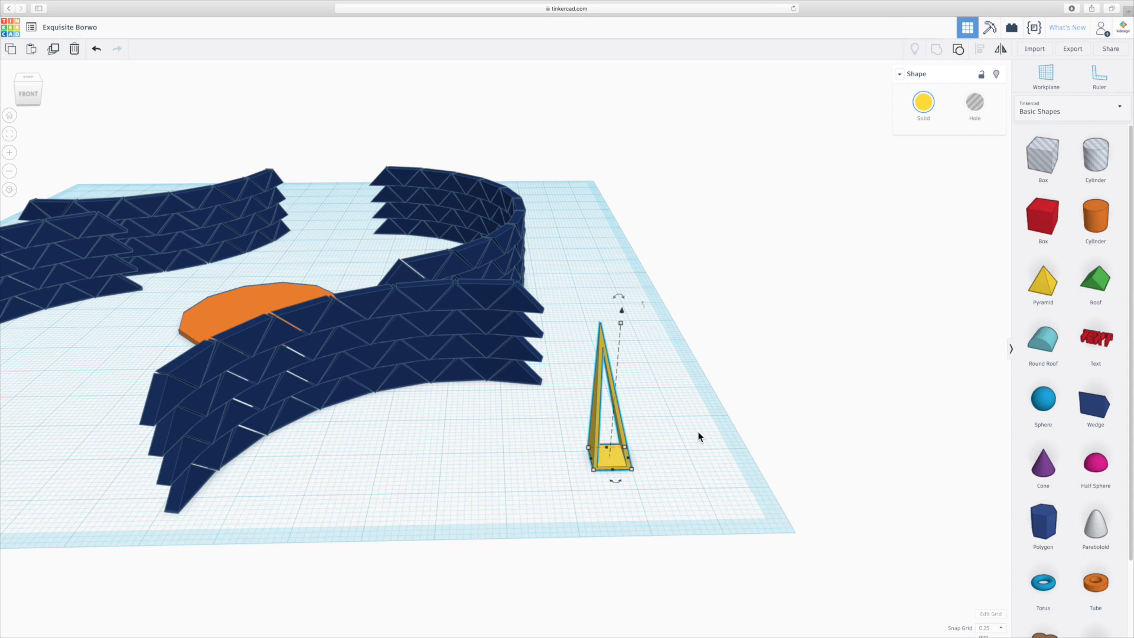
{"action": "key", "text": "ctrl+z"}
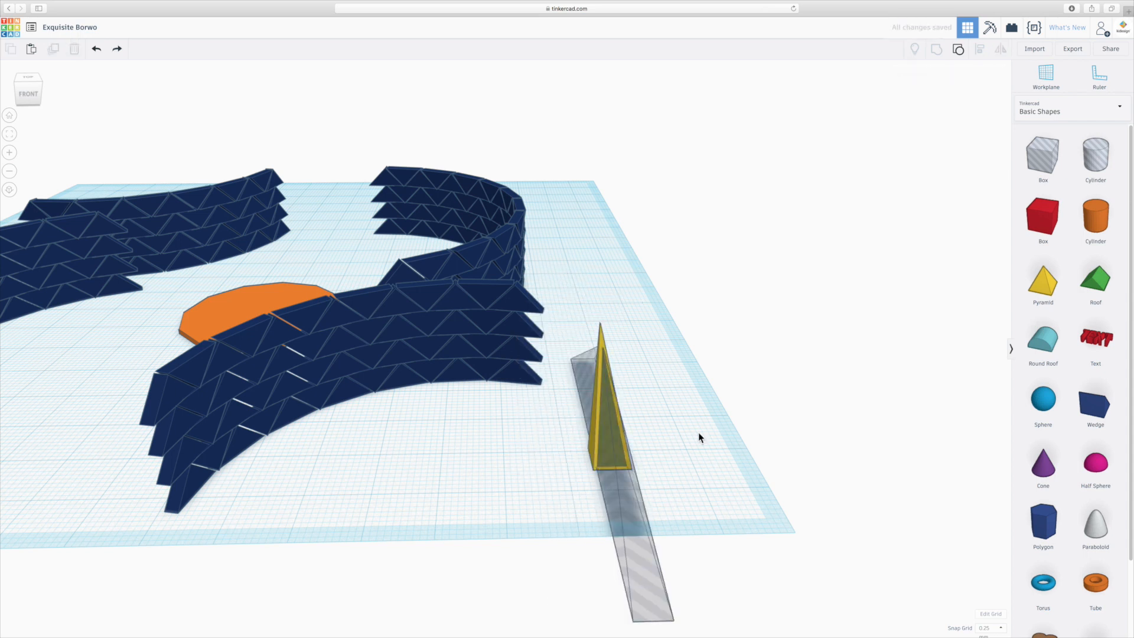
{"action": "key", "text": "ctrl+z"}
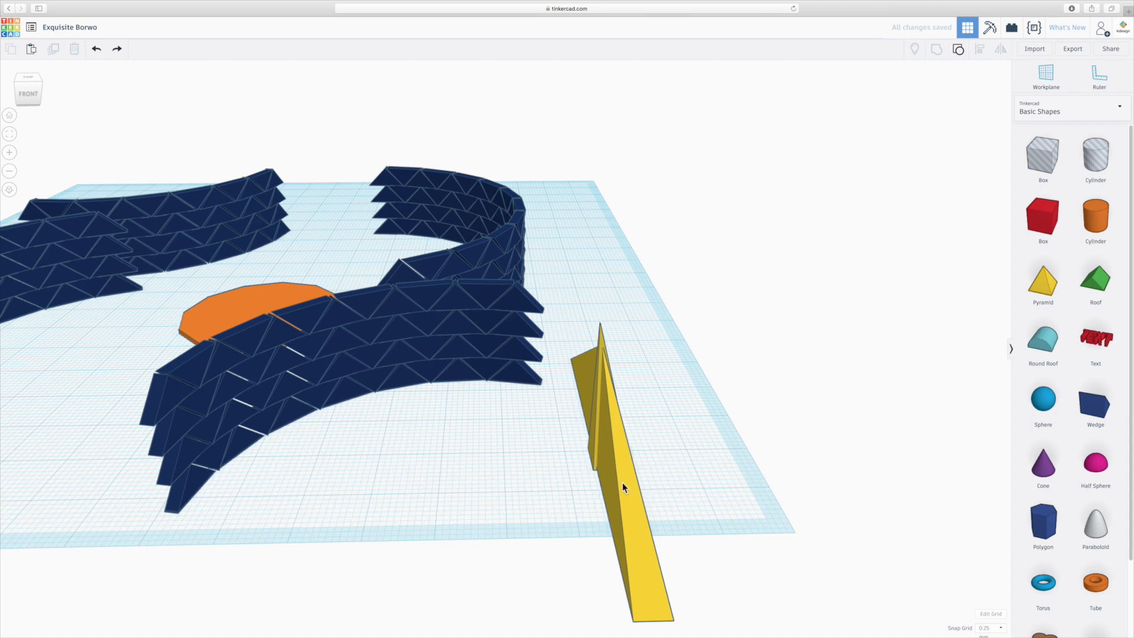
- Duplicate the stretched pyramid in place and rotate the copy at right angles to the original, checking how they cross
{"action": "left_click", "coordinate": [621, 481]}
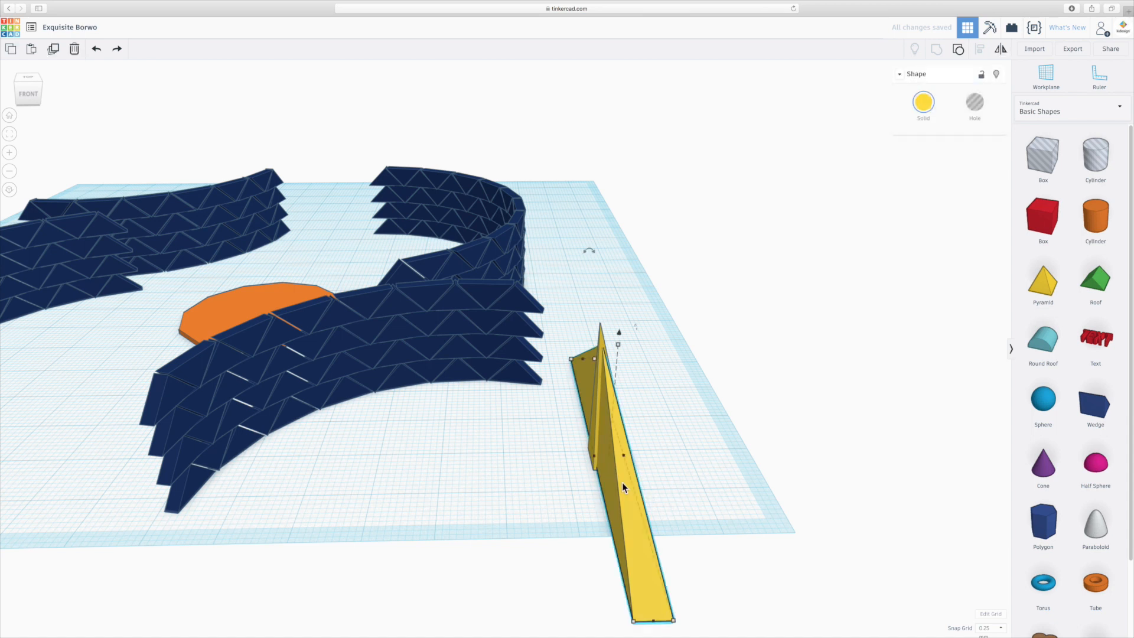
{"action": "key", "text": "ctrl+d"}
{"action": "left_click_drag", "start_coordinate": [653, 625], "coordinate": [903, 443]}
{"action": "right_click_drag", "start_coordinate": [510, 495], "coordinate": [622, 505]}
{"action": "mouse_move", "coordinate": [707, 499]}
{"action": "right_mouse_down"}
{"action": "mouse_move", "coordinate": [849, 541]}
{"action": "mouse_move", "coordinate": [707, 497]}
{"action": "right_mouse_up"}
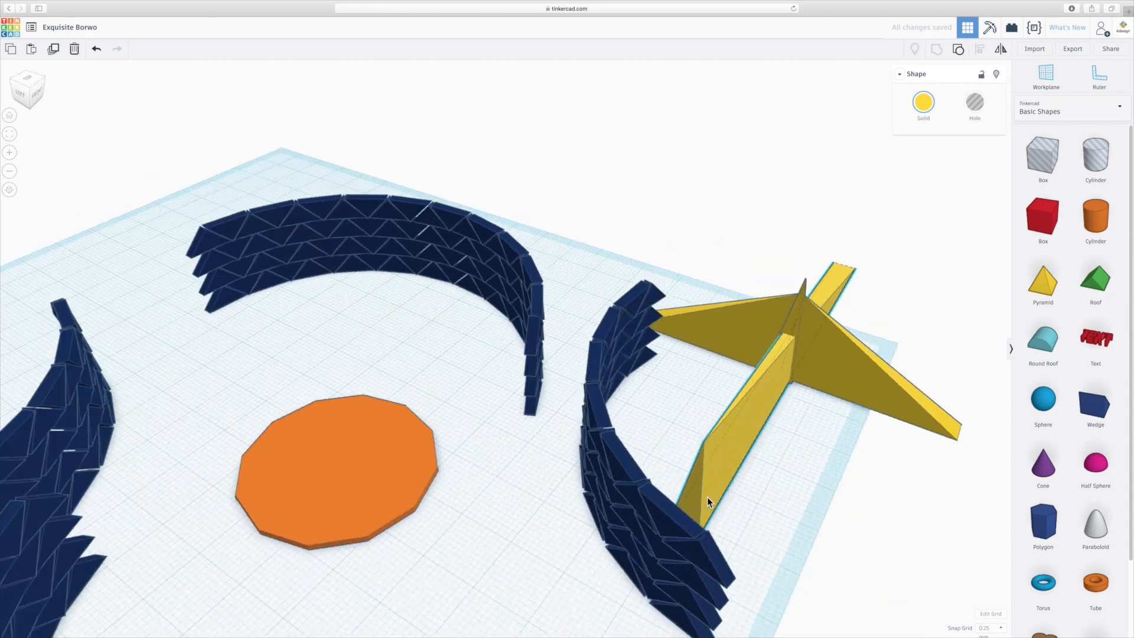
{"action": "scroll", "coordinate": [763, 362], "scroll_direction": "up", "scroll_amount": 5}
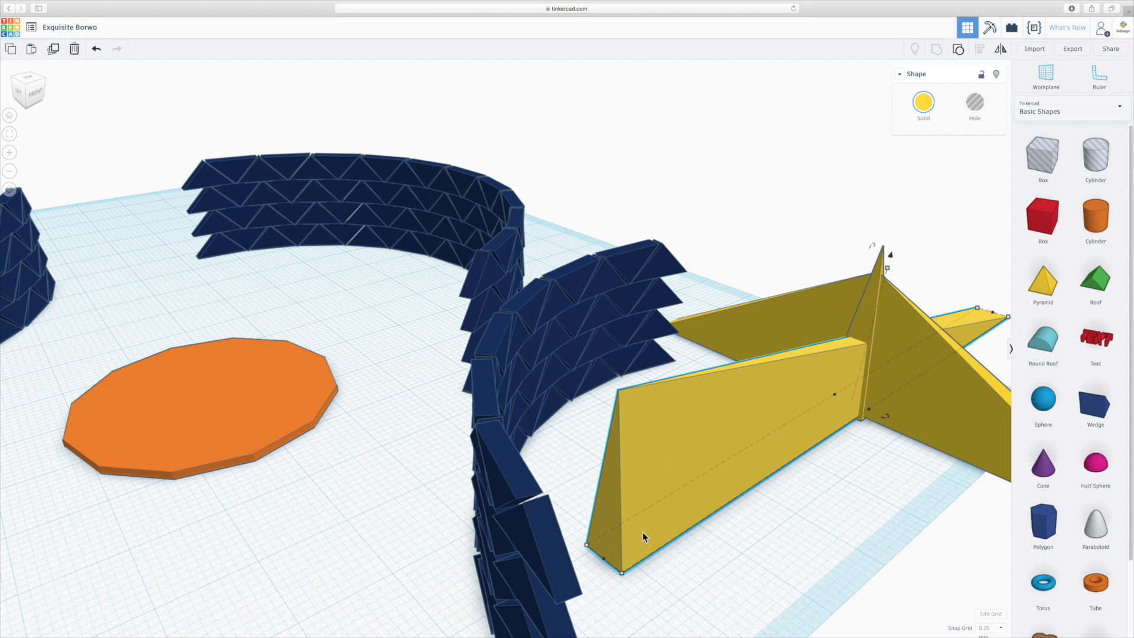
{"action": "left_click_drag", "start_coordinate": [631, 546], "coordinate": [880, 406]}
{"action": "right_click_drag", "start_coordinate": [797, 530], "coordinate": [736, 519]}
{"action": "left_click_drag", "start_coordinate": [789, 455], "coordinate": [794, 455]}
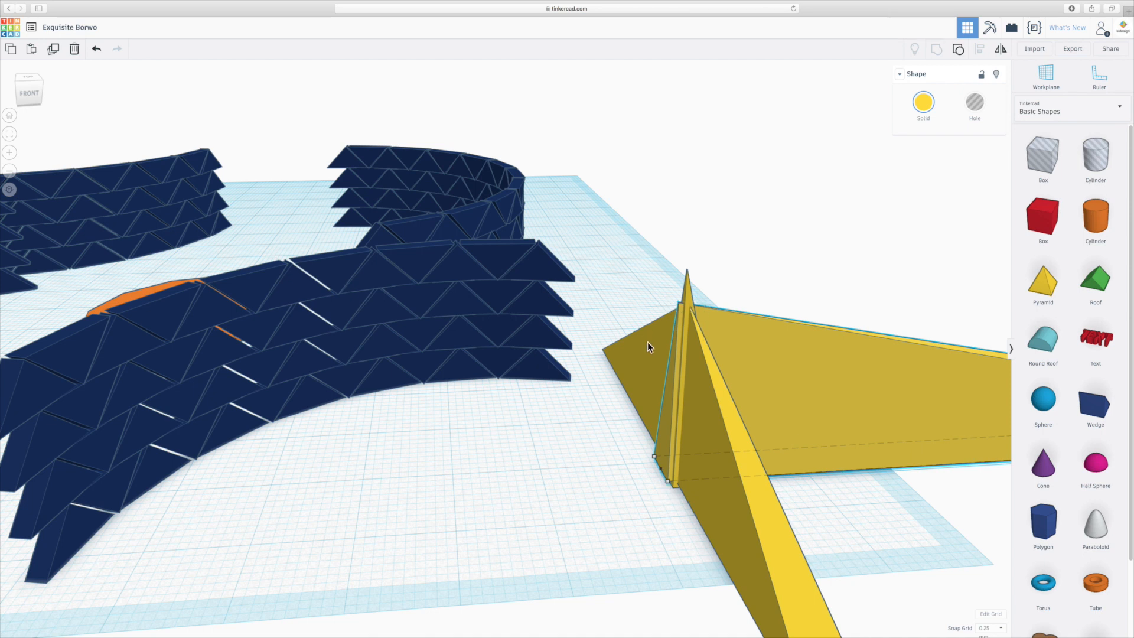
- Turn both crossed stretched pyramids into holes and group them with the slim pyramid to cut openings through all four sides
{"action": "left_click", "coordinate": [575, 479]}
{"action": "right_click_drag", "start_coordinate": [575, 479], "coordinate": [602, 485]}
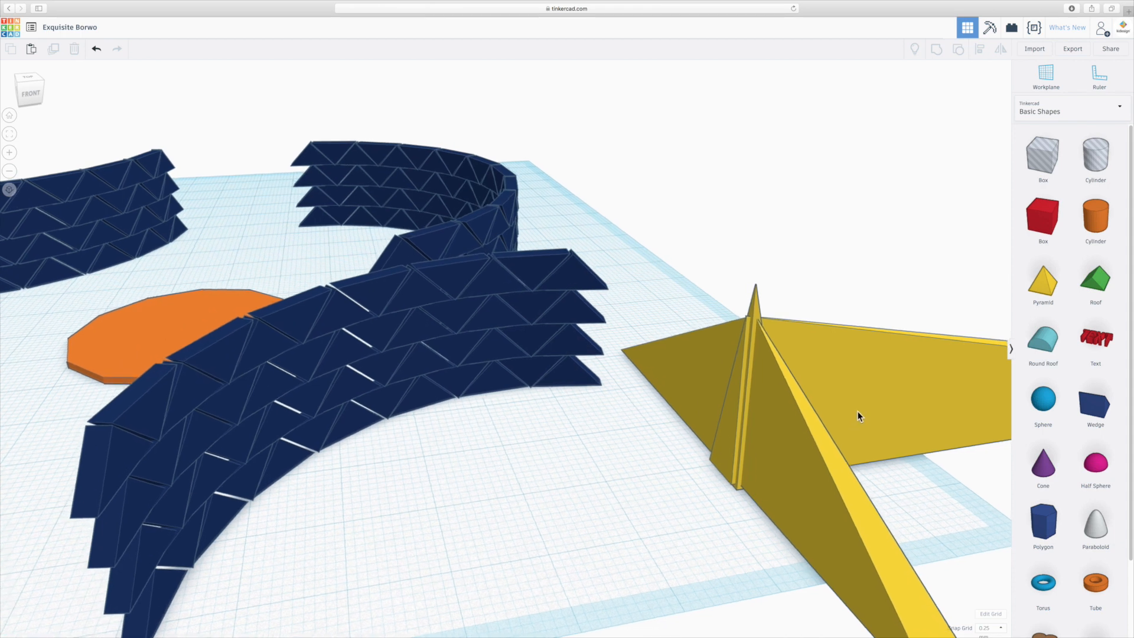
{"action": "left_click", "coordinate": [865, 394]}
{"action": "left_click", "coordinate": [833, 502], "text": "shift"}
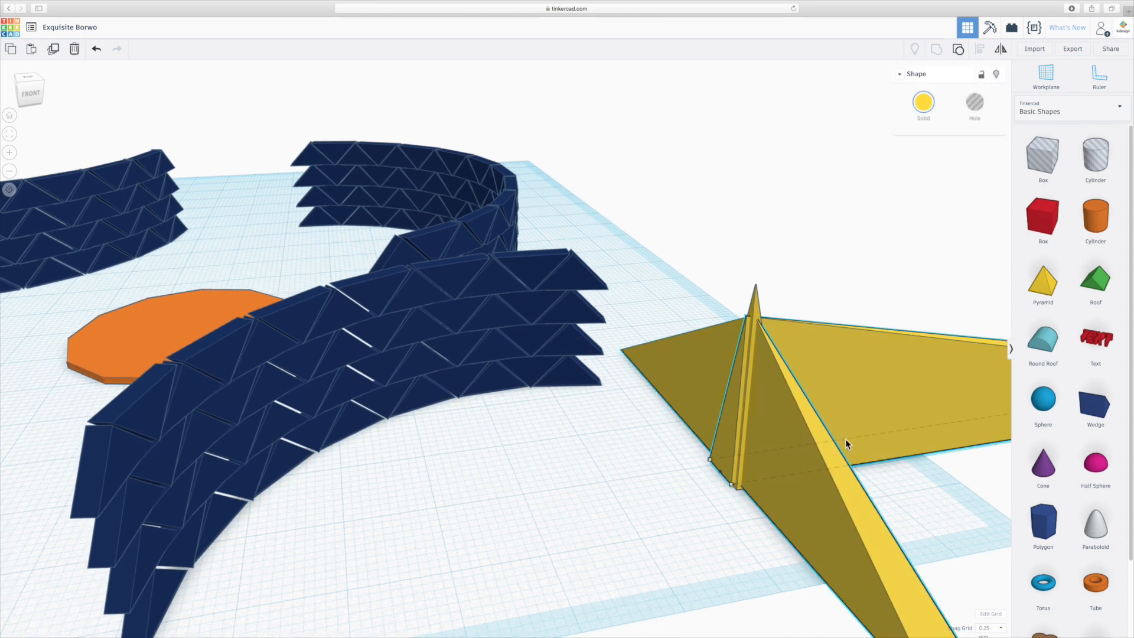
{"action": "left_click", "coordinate": [974, 102]}
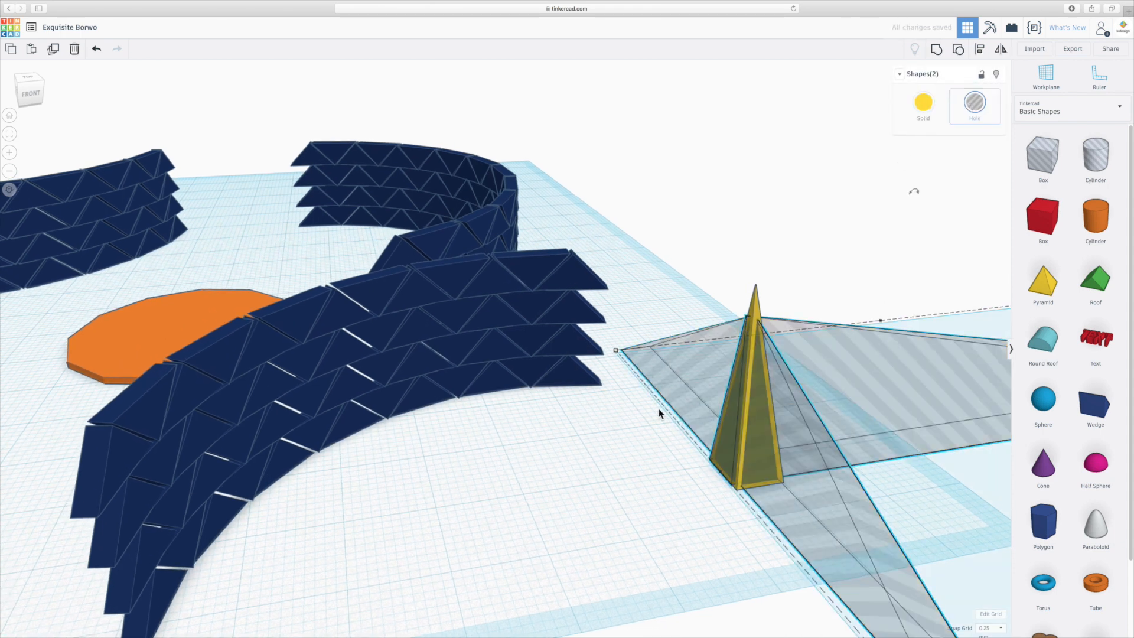
{"action": "left_click", "coordinate": [635, 446]}
{"action": "right_click_drag", "start_coordinate": [636, 446], "coordinate": [625, 392]}
{"action": "left_click_drag", "start_coordinate": [627, 284], "coordinate": [728, 488]}
{"action": "left_click", "coordinate": [936, 49]}
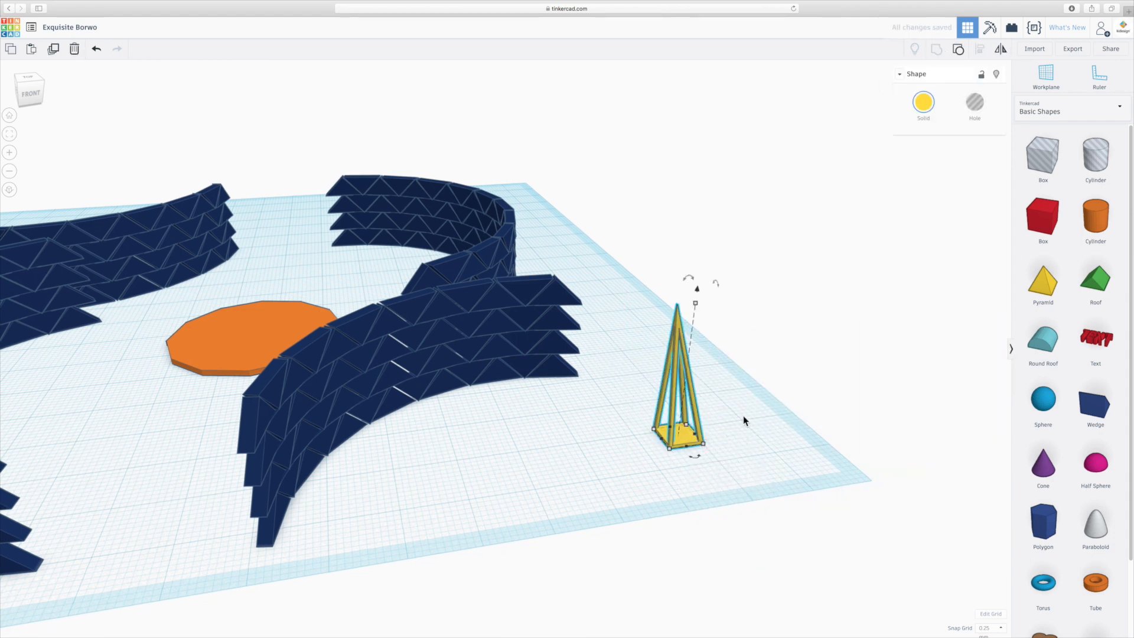
- Place a hole box over the open-frame pyramid, raise it 22 mm, and group both to cut off the pointed tip
{"action": "right_click_drag", "start_coordinate": [678, 487], "coordinate": [798, 523]}
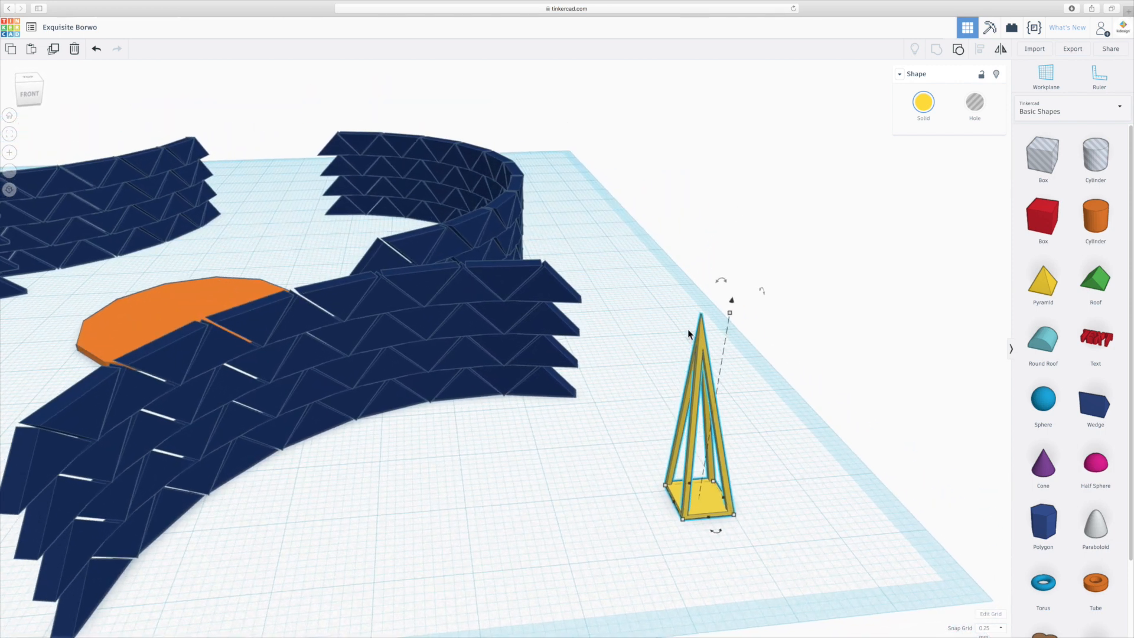
{"action": "left_click_drag", "start_coordinate": [1047, 177], "coordinate": [704, 499]}
{"action": "left_click_drag", "start_coordinate": [728, 335], "coordinate": [760, 89]}
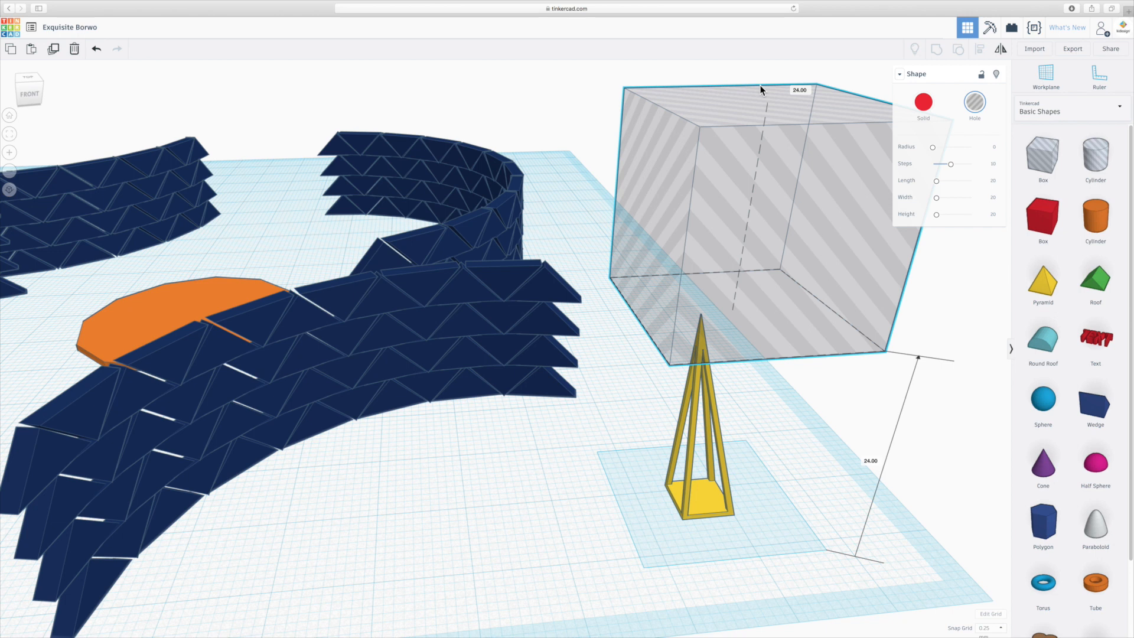
{"action": "left_click_drag", "start_coordinate": [760, 85], "coordinate": [757, 111]}
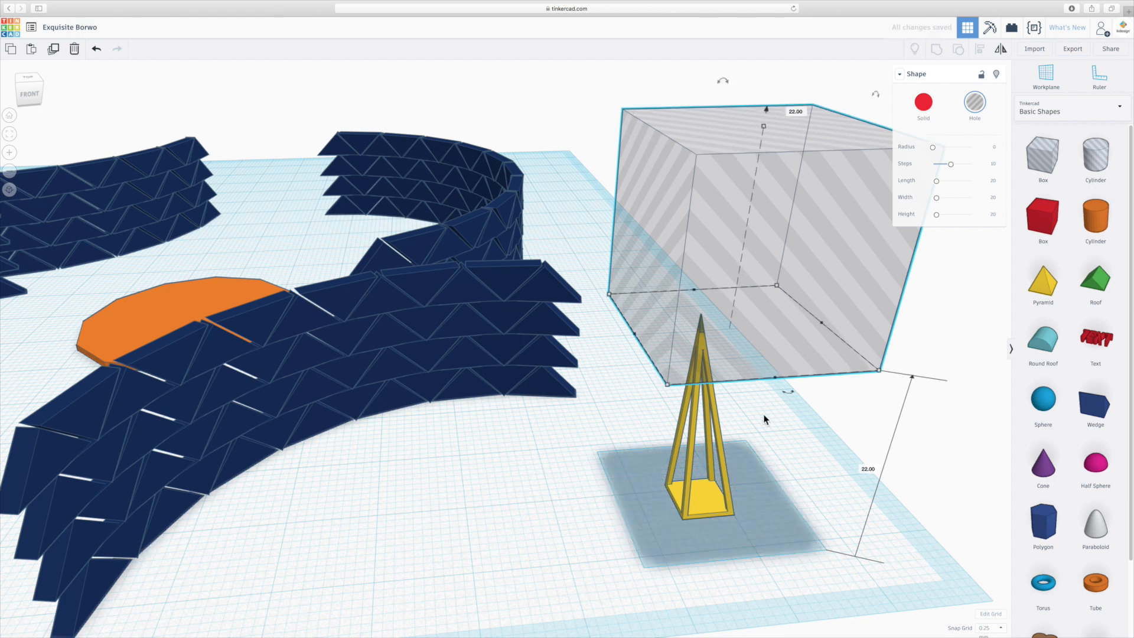
{"action": "left_click", "coordinate": [756, 551], "text": "shift"}
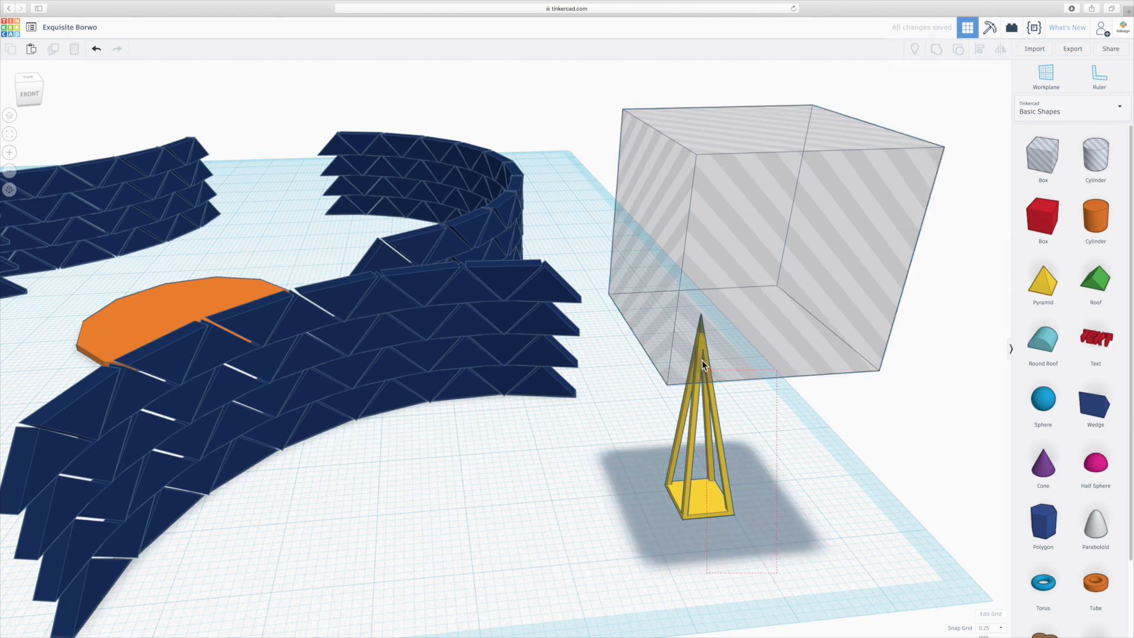
{"action": "left_click", "coordinate": [936, 51]}
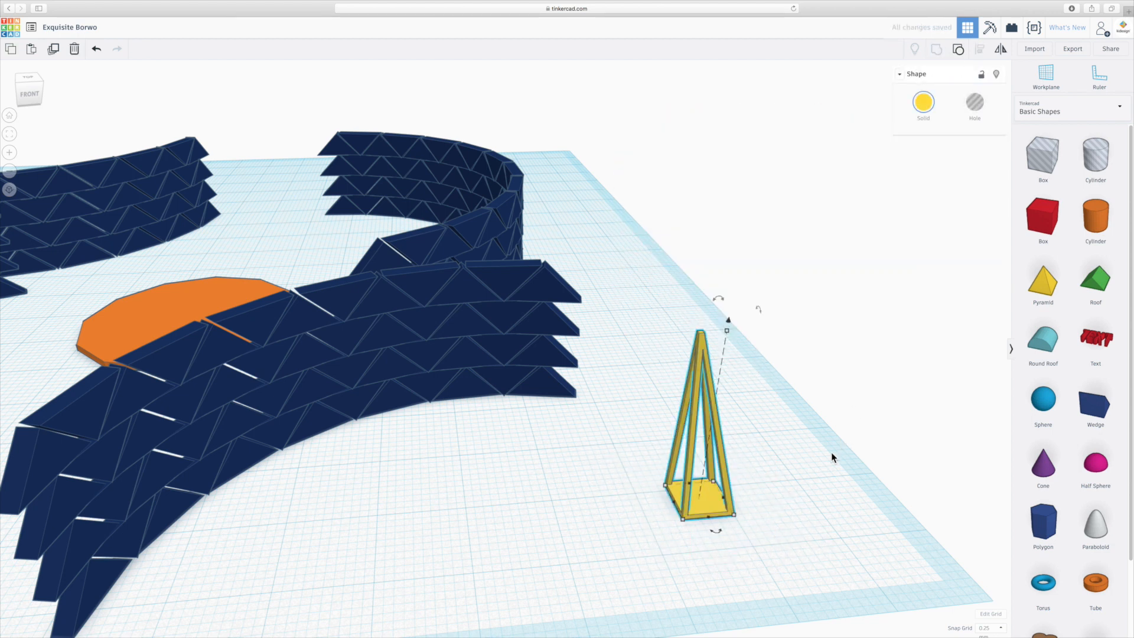
- Examine the open-frame pyramid's flattened tip and underside, and its size beside the curved walls
{"action": "left_click", "coordinate": [795, 458]}
{"action": "right_click_drag", "start_coordinate": [795, 458], "coordinate": [829, 369]}
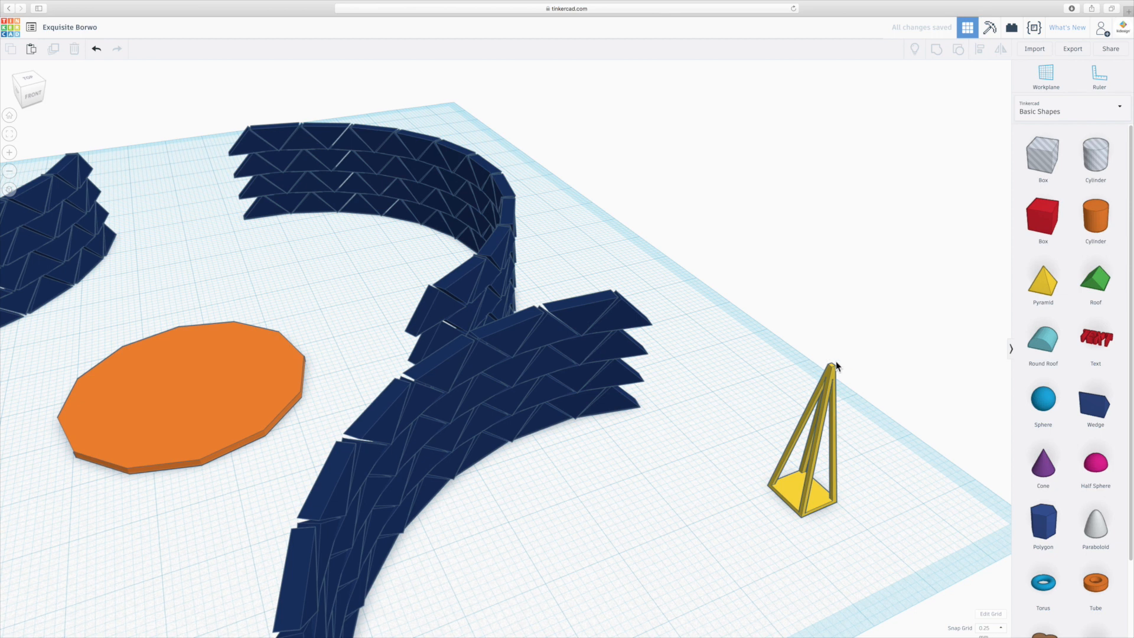
{"action": "mouse_move", "coordinate": [824, 481]}
{"action": "right_mouse_down"}
{"action": "mouse_move", "coordinate": [775, 482]}
{"action": "mouse_move", "coordinate": [813, 480]}
{"action": "mouse_move", "coordinate": [835, 579]}
{"action": "mouse_move", "coordinate": [820, 465]}
{"action": "right_mouse_up"}
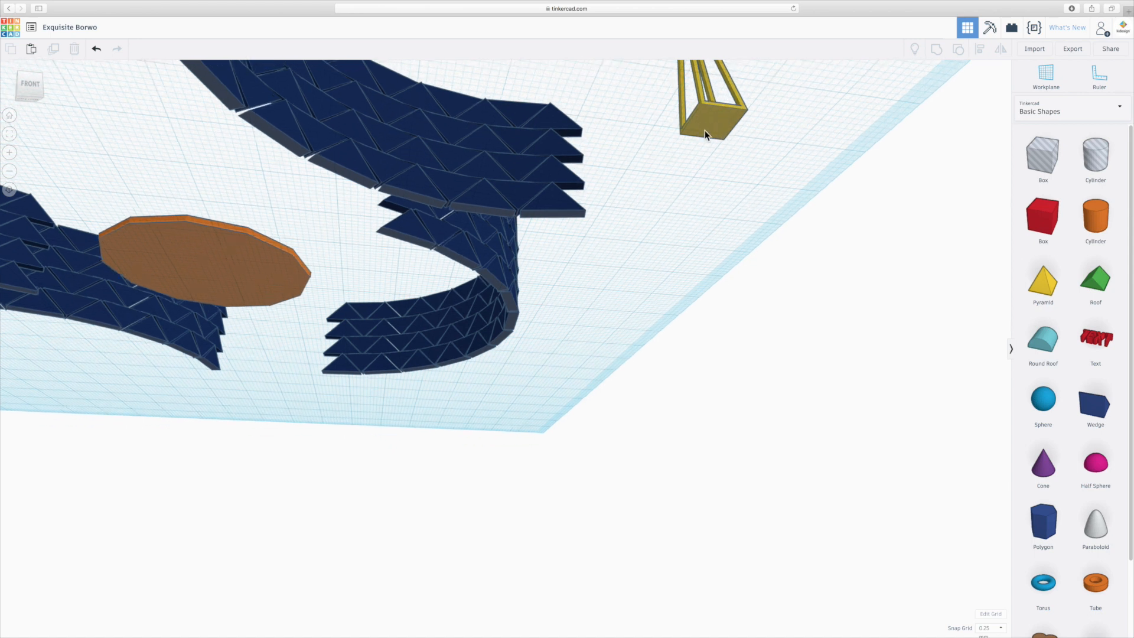
{"action": "right_click_drag", "start_coordinate": [735, 140], "coordinate": [681, 429]}
{"action": "scroll", "coordinate": [679, 428], "scroll_direction": "down", "scroll_amount": 10}
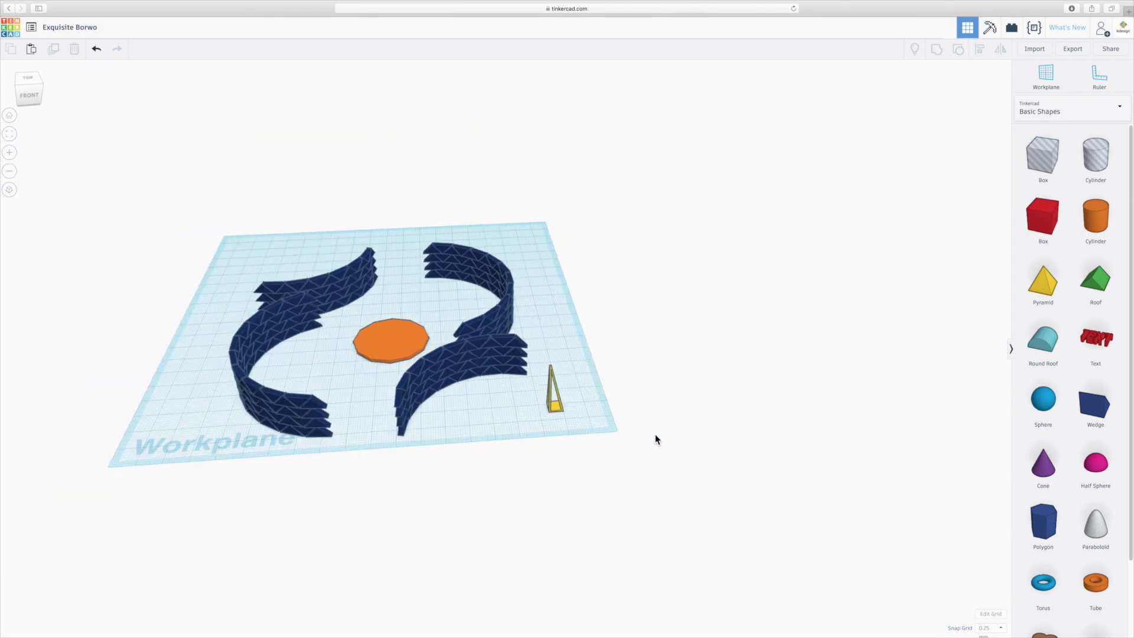
{"action": "scroll", "coordinate": [512, 403], "scroll_direction": "up", "scroll_amount": 3}
{"action": "scroll", "coordinate": [510, 404], "scroll_direction": "up", "scroll_amount": 3}
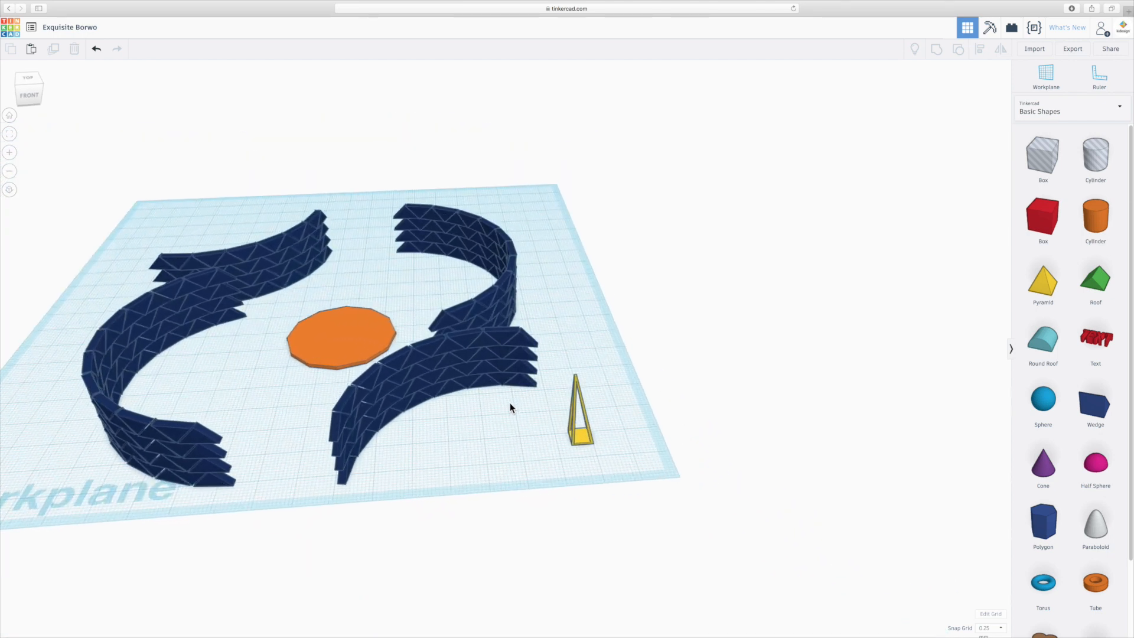
{"action": "scroll", "coordinate": [601, 415], "scroll_direction": "up", "scroll_amount": 1}
{"action": "scroll", "coordinate": [668, 437], "scroll_direction": "up", "scroll_amount": 2}
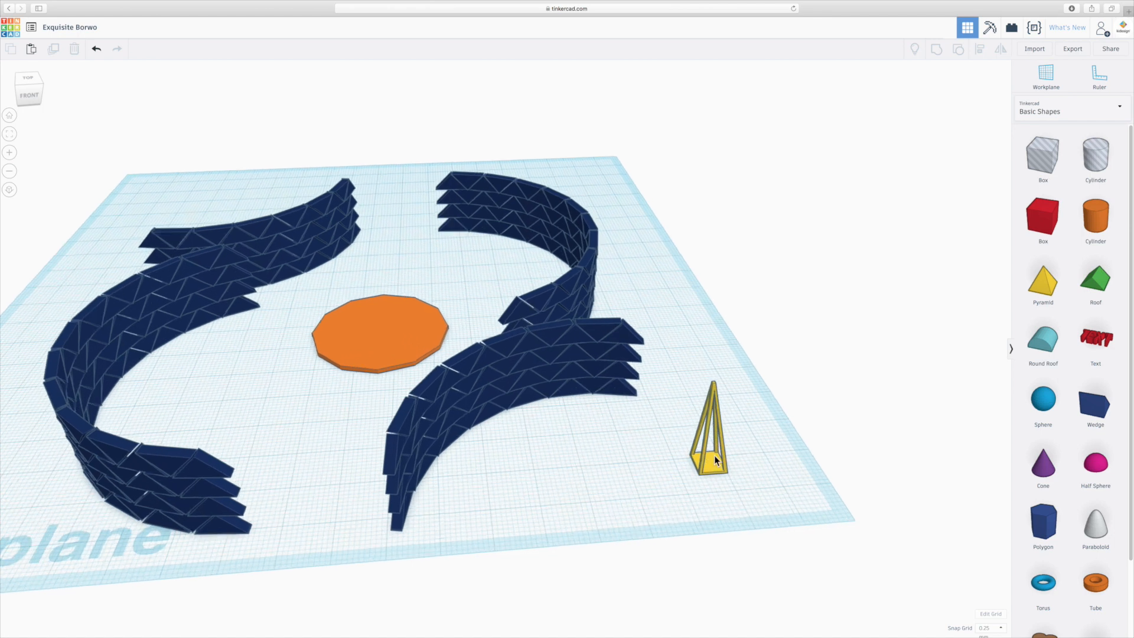
- Mirror the open-frame pyramid upside down and move it 66.5 mm sideways and 39.75 mm back to the orange disc's front edge
{"action": "left_click", "coordinate": [707, 462]}
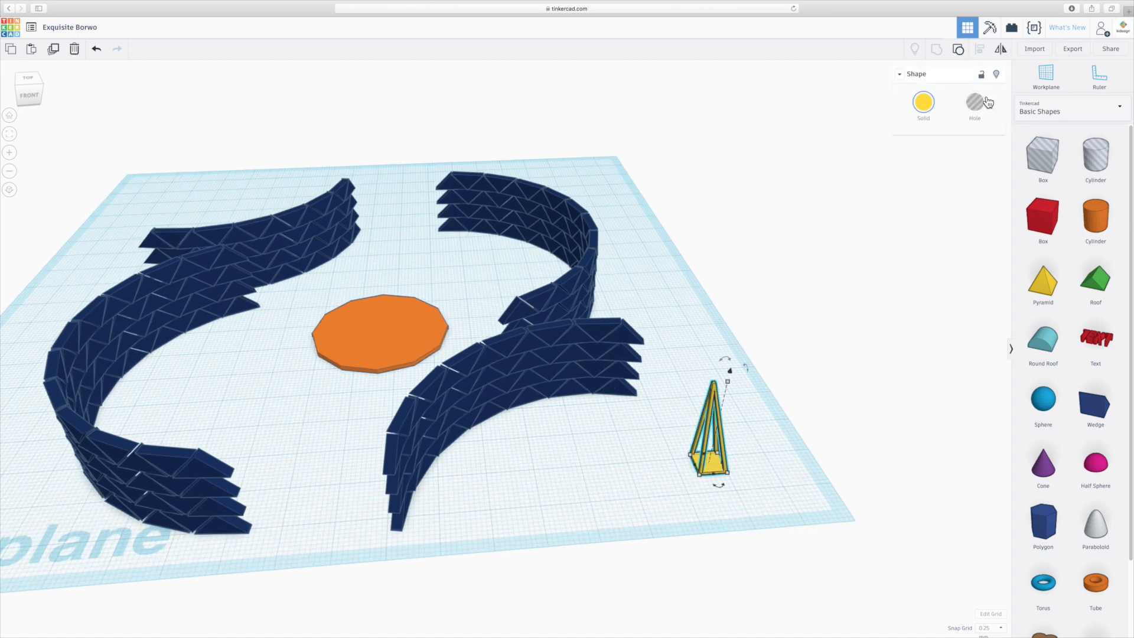
{"action": "left_click", "coordinate": [1000, 52]}
{"action": "left_click", "coordinate": [751, 431]}
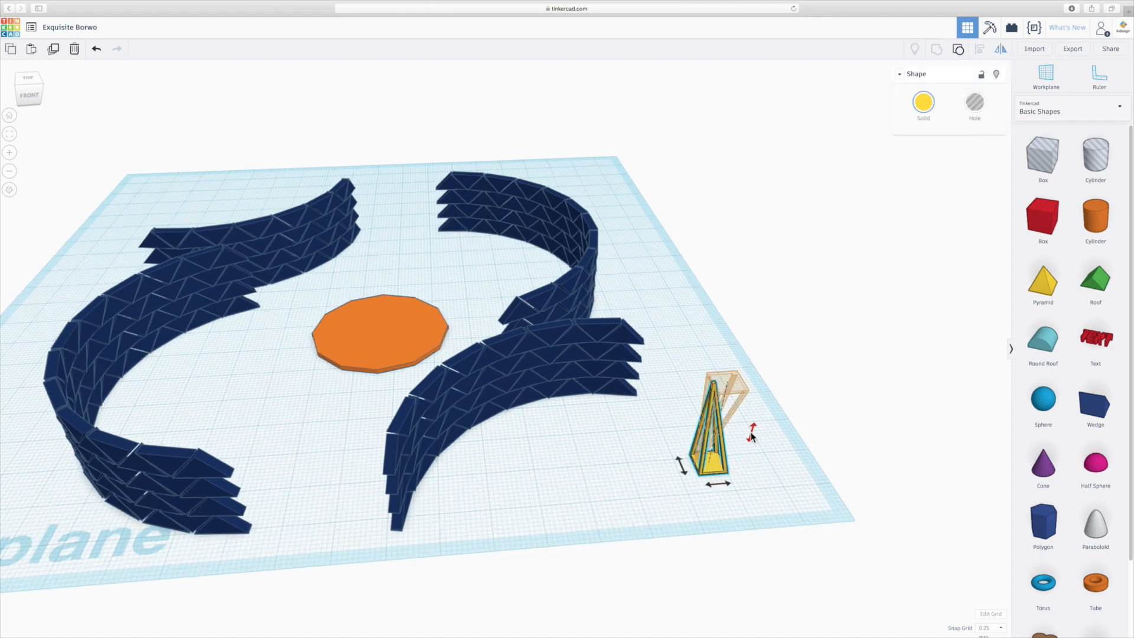
{"action": "right_click_drag", "start_coordinate": [717, 481], "coordinate": [767, 514]}
{"action": "left_click_drag", "start_coordinate": [683, 531], "coordinate": [378, 405]}
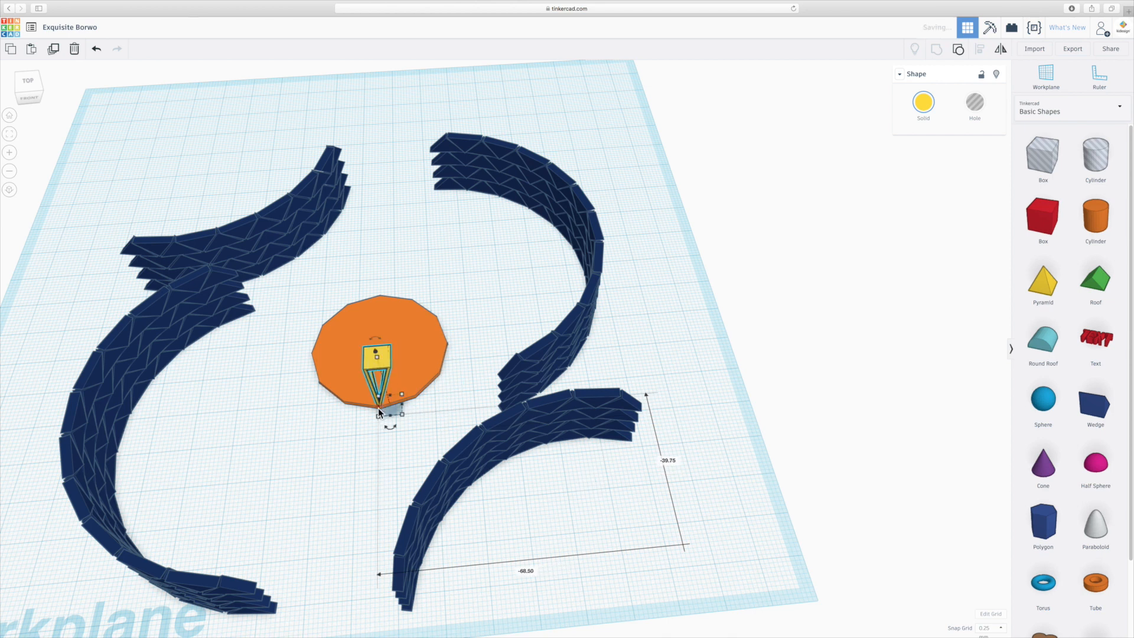
- Align the inverted frame's narrow tip with the front corner of the orange disc, checking it from above and from the side
{"action": "scroll", "coordinate": [378, 407], "scroll_direction": "up", "scroll_amount": 4}
{"action": "middle_click_drag", "start_coordinate": [364, 411], "coordinate": [549, 406]}
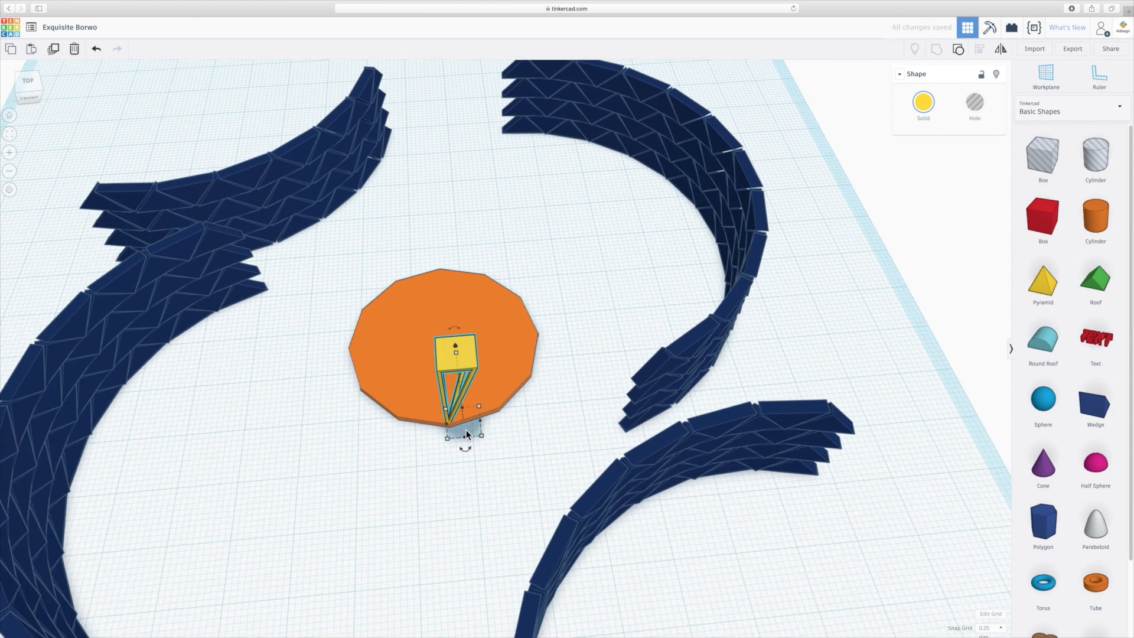
{"action": "scroll", "coordinate": [434, 429], "scroll_direction": "up", "scroll_amount": 5}
{"action": "scroll", "coordinate": [433, 430], "scroll_direction": "up", "scroll_amount": 6}
{"action": "scroll", "coordinate": [425, 491], "scroll_direction": "down", "scroll_amount": 4}
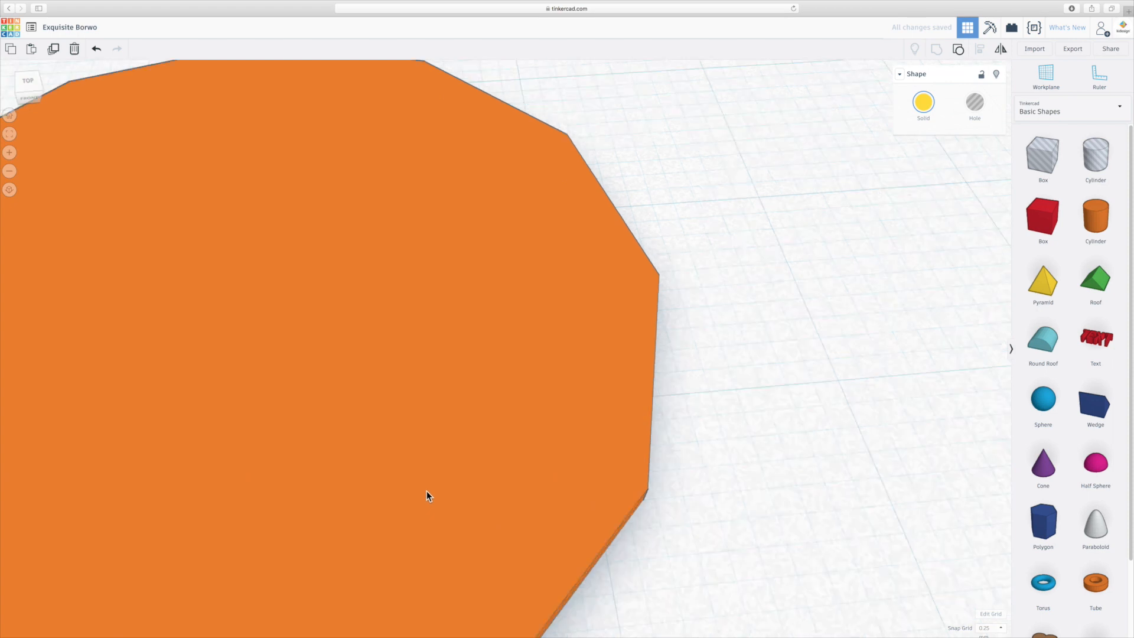
{"action": "middle_click_drag", "start_coordinate": [422, 494], "coordinate": [653, 391]}
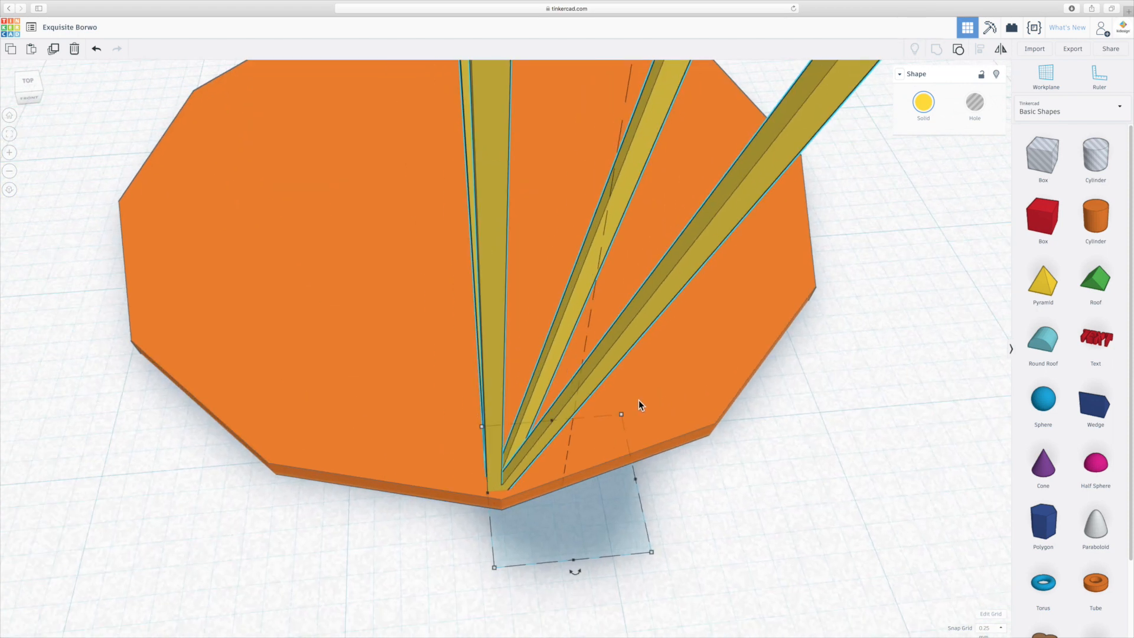
{"action": "scroll", "coordinate": [608, 413], "scroll_direction": "down", "scroll_amount": 4}
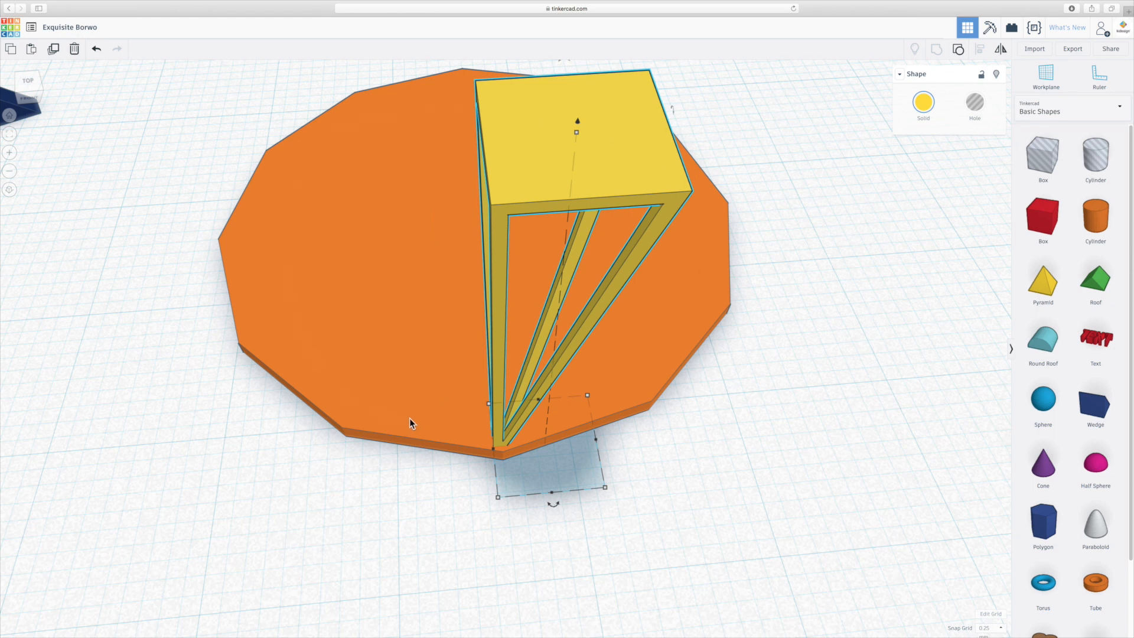
{"action": "left_click_drag", "start_coordinate": [518, 431], "coordinate": [510, 449]}
{"action": "right_click_drag", "start_coordinate": [509, 449], "coordinate": [692, 430]}
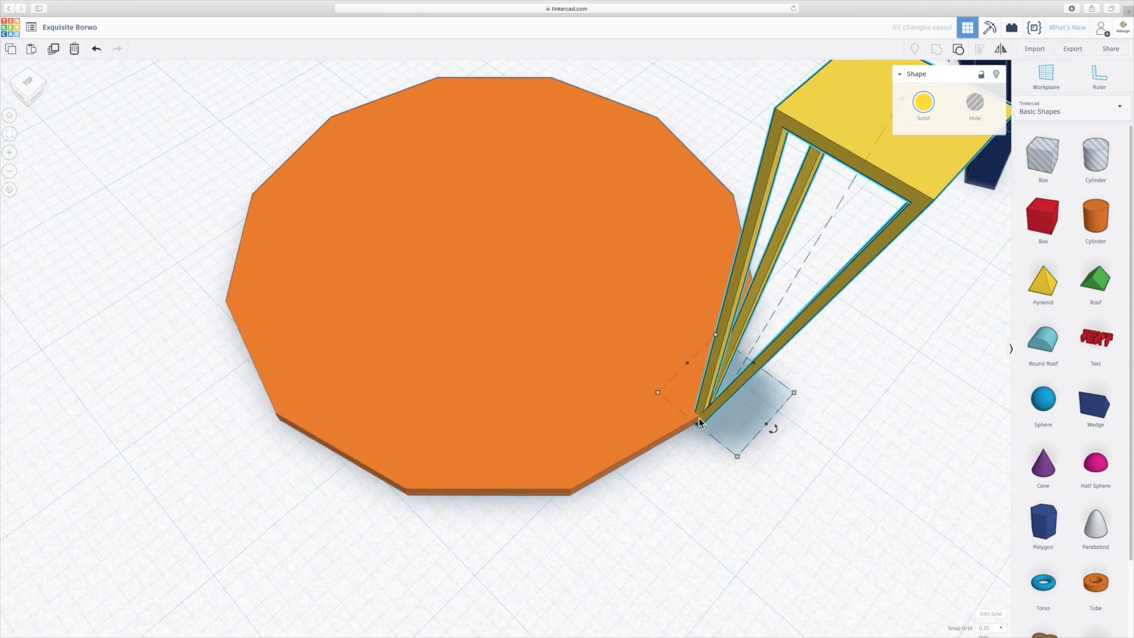
{"action": "right_click_drag", "start_coordinate": [727, 452], "coordinate": [598, 476]}
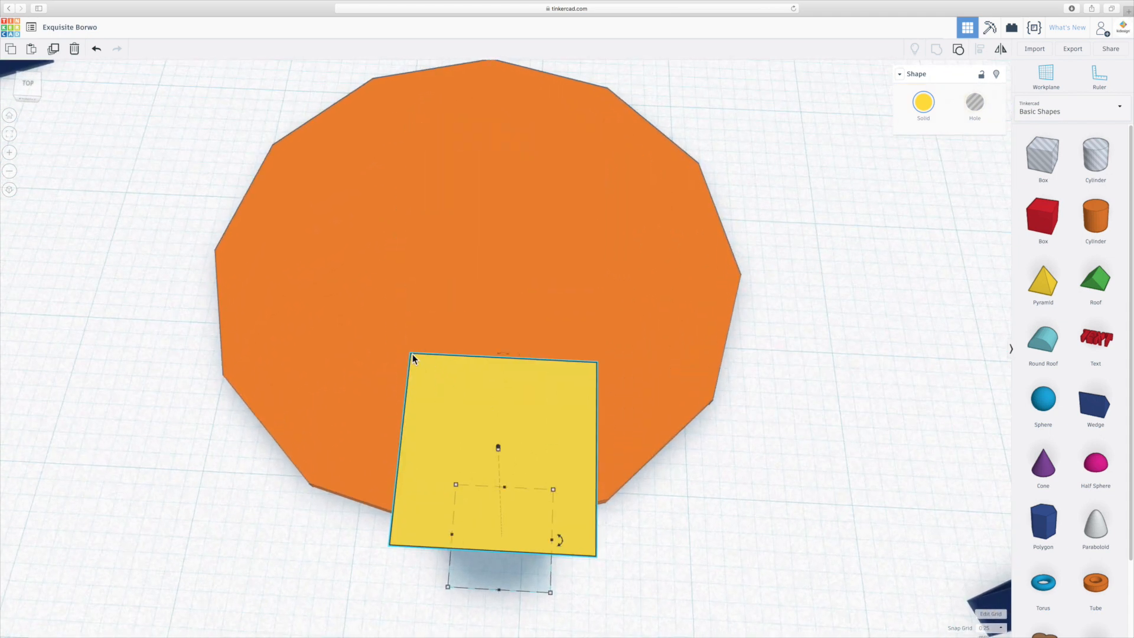
{"action": "right_click_drag", "start_coordinate": [444, 552], "coordinate": [571, 479]}
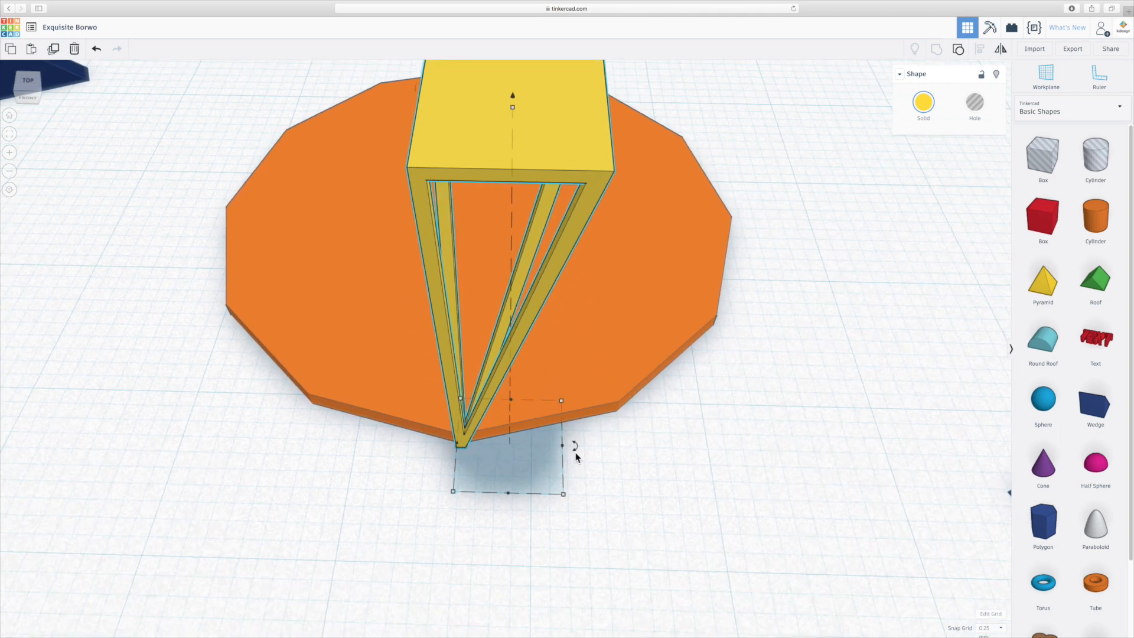
- Try rotating the inverted open-frame pyramid 45° and placing its narrow tip on the front corner of the orange disc
{"action": "left_click_drag", "start_coordinate": [577, 452], "coordinate": [560, 490]}
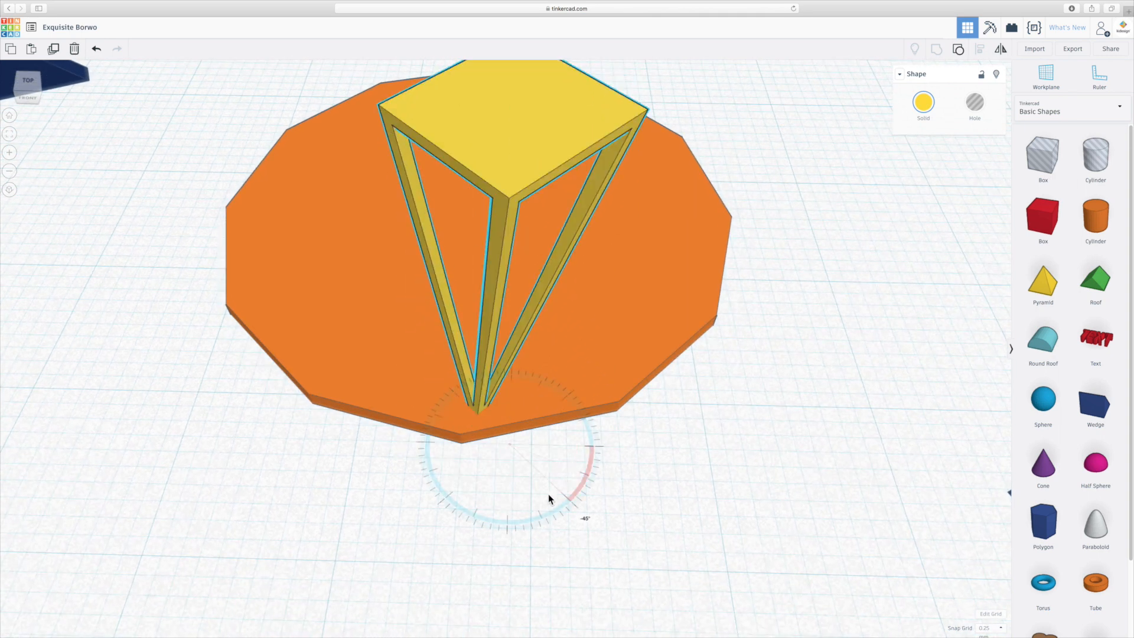
{"action": "left_click_drag", "start_coordinate": [548, 498], "coordinate": [549, 498]}
{"action": "scroll", "coordinate": [660, 499], "scroll_direction": "down", "scroll_amount": 3}
{"action": "right_click_drag", "start_coordinate": [614, 447], "coordinate": [676, 472]}
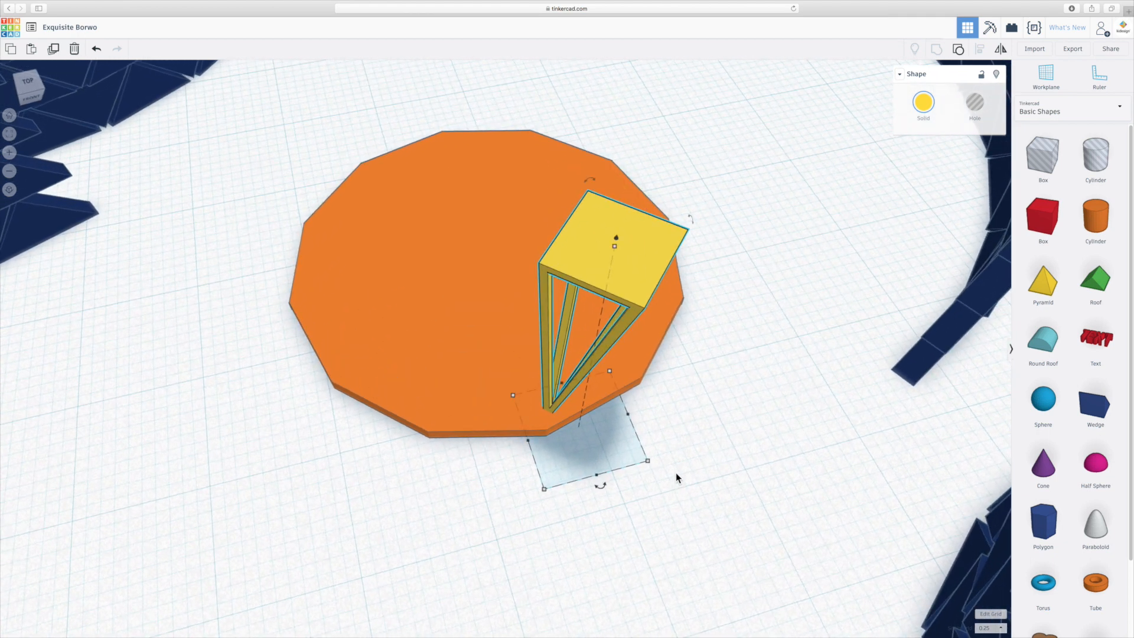
{"action": "left_click_drag", "start_coordinate": [553, 409], "coordinate": [552, 439]}
{"action": "right_click_drag", "start_coordinate": [553, 439], "coordinate": [482, 385]}
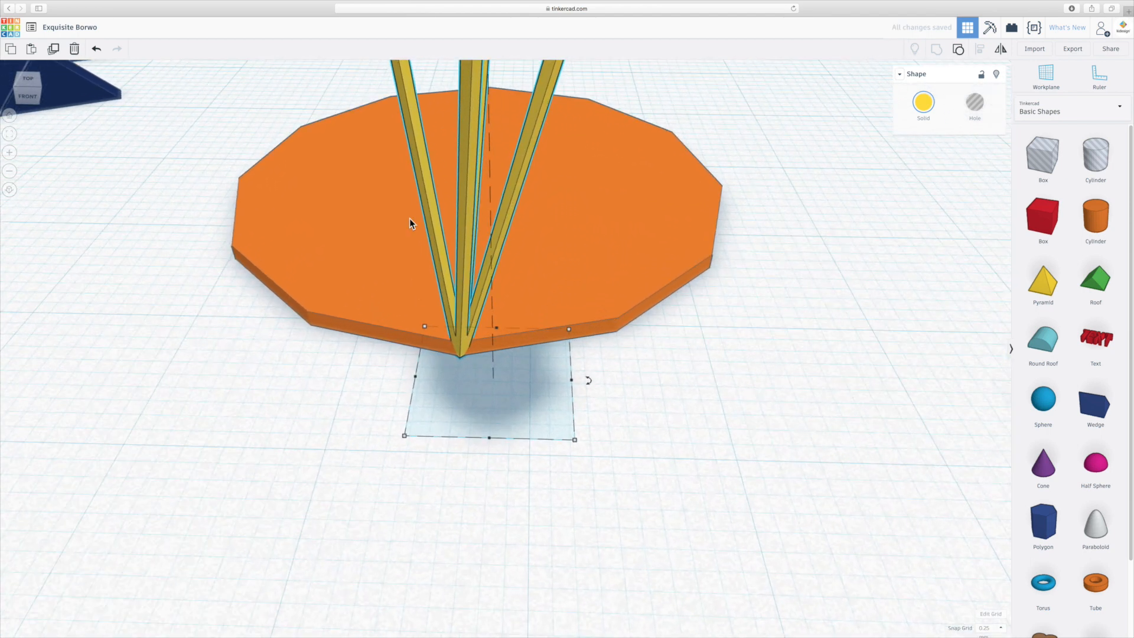
- Switch to an orthographic view and inspect the rotated frame's tip against the disc from below, the front and above
{"action": "left_click", "coordinate": [26, 97]}
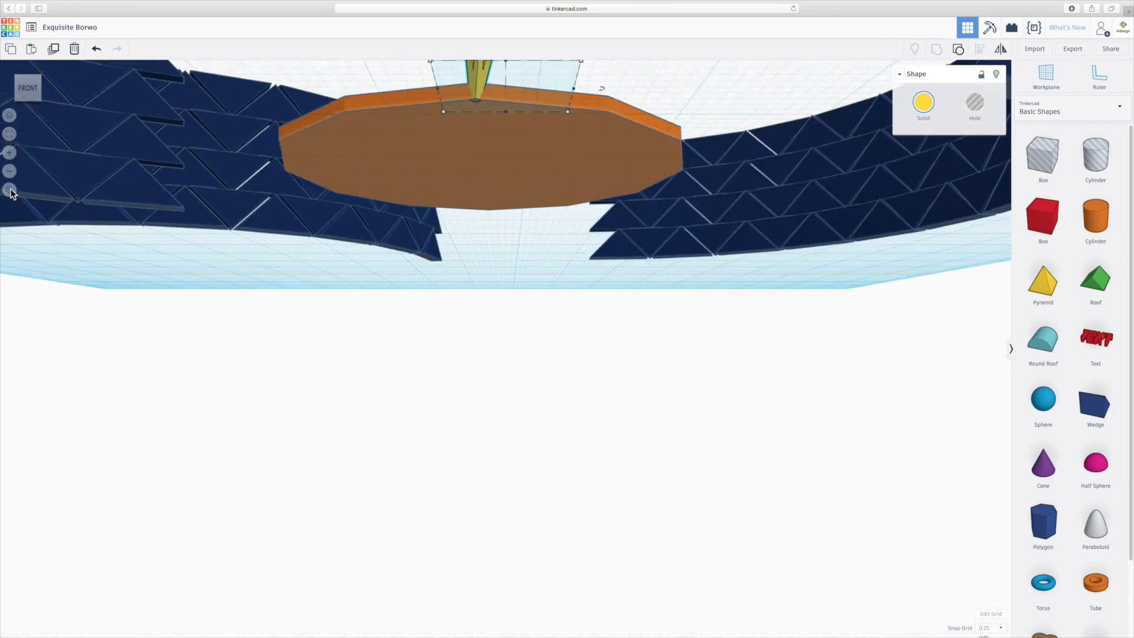
{"action": "left_click", "coordinate": [10, 192]}
{"action": "middle_click_drag", "start_coordinate": [450, 124], "coordinate": [392, 370]}
{"action": "right_click_drag", "start_coordinate": [459, 219], "coordinate": [480, 399]}
{"action": "left_click", "coordinate": [460, 417]}
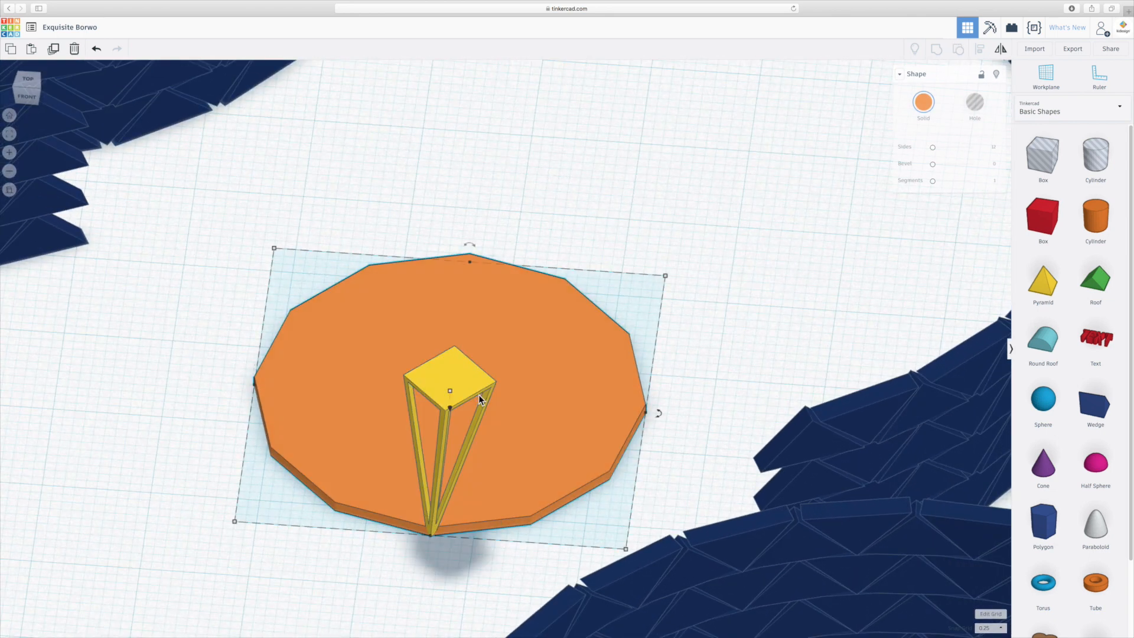
- Rotate the inverted frame back square to the workplane grid and move its tip onto the orange disc's front corner
{"action": "left_click", "coordinate": [423, 379]}
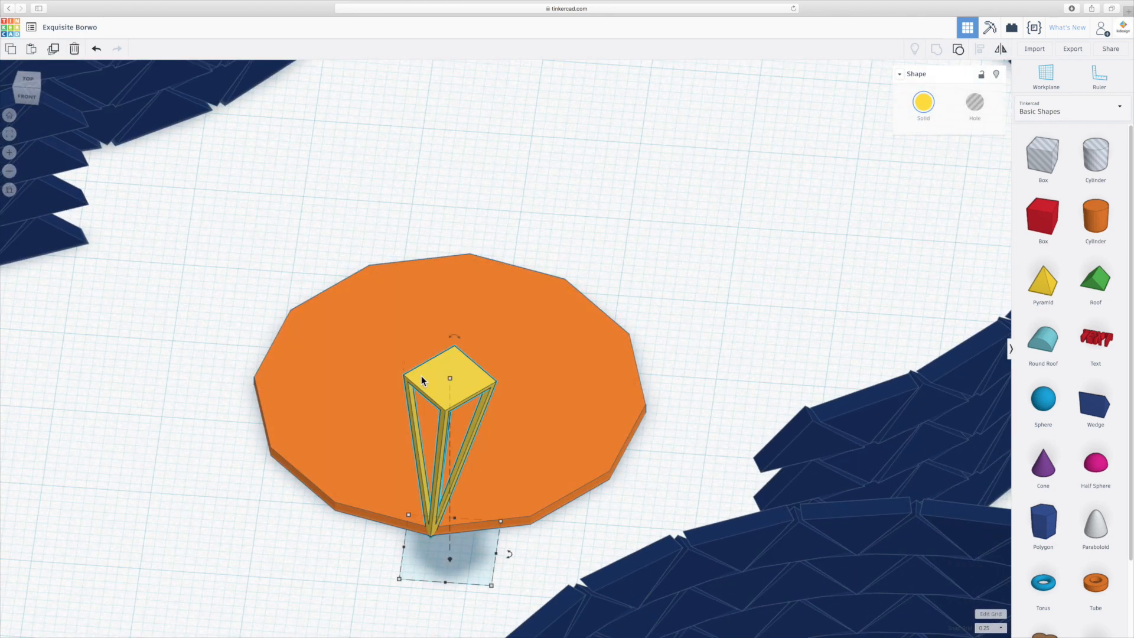
{"action": "left_click_drag", "start_coordinate": [512, 554], "coordinate": [483, 584]}
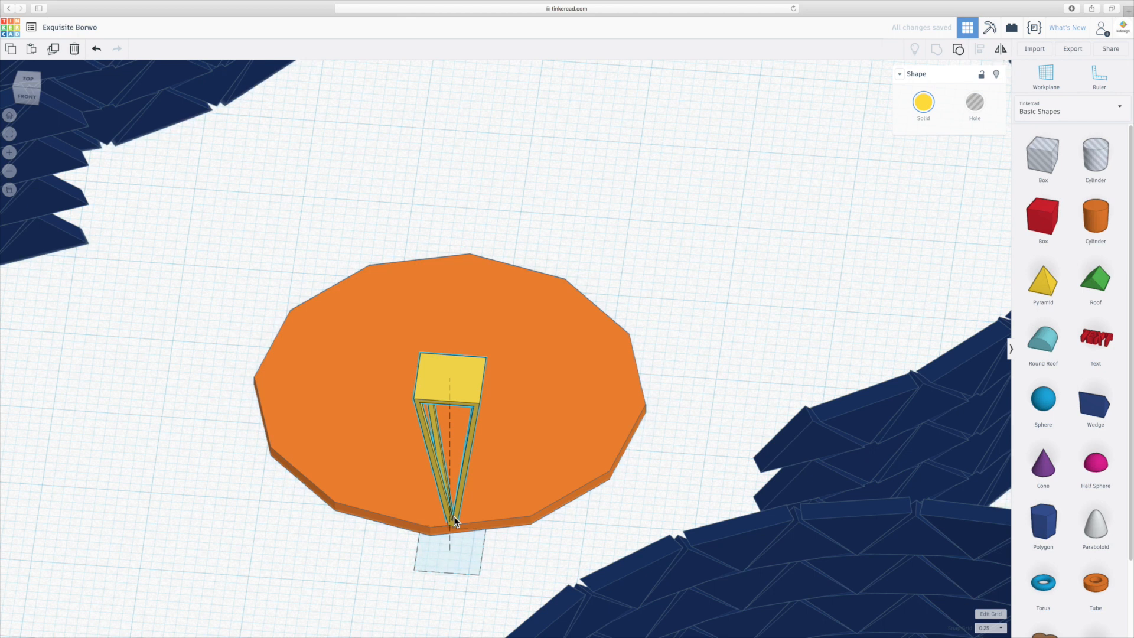
{"action": "left_click_drag", "start_coordinate": [455, 513], "coordinate": [434, 520]}
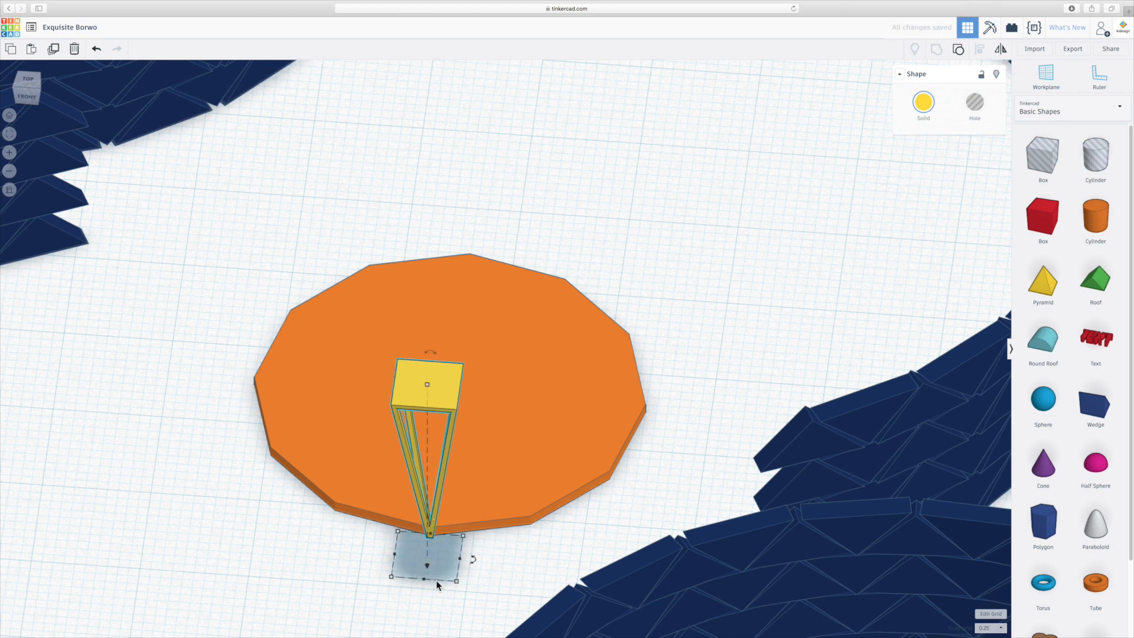
- Examine how the frame's tip sits on the disc corner and how its height compares with the curved walls
{"action": "right_click_drag", "start_coordinate": [435, 587], "coordinate": [552, 587]}
{"action": "right_click_drag", "start_coordinate": [530, 541], "coordinate": [502, 537]}
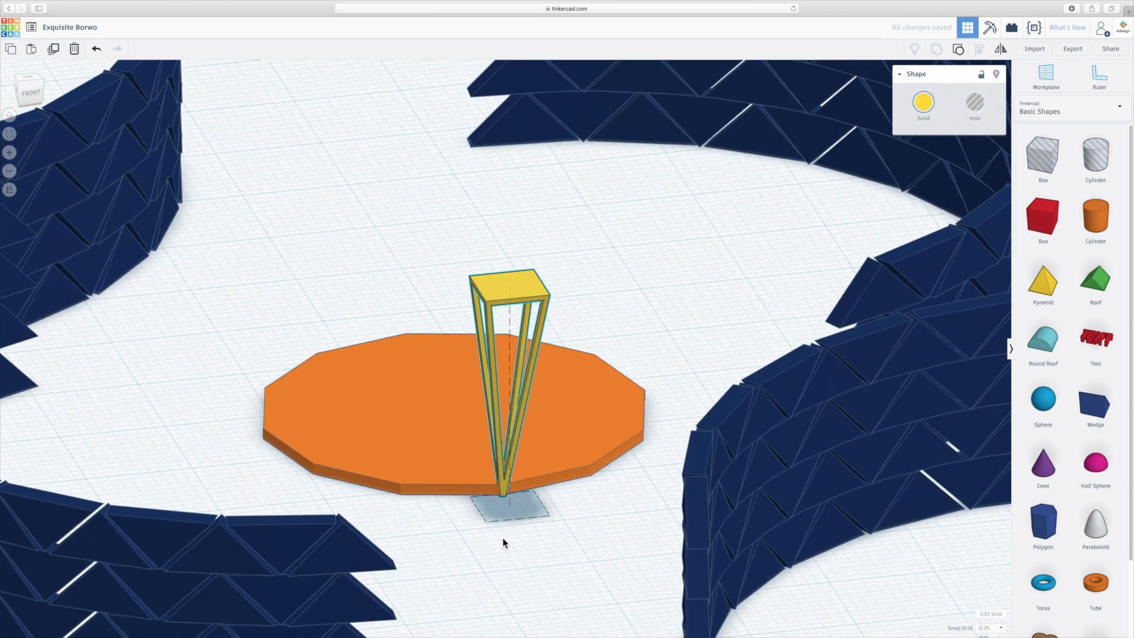
{"action": "left_click", "coordinate": [34, 98]}
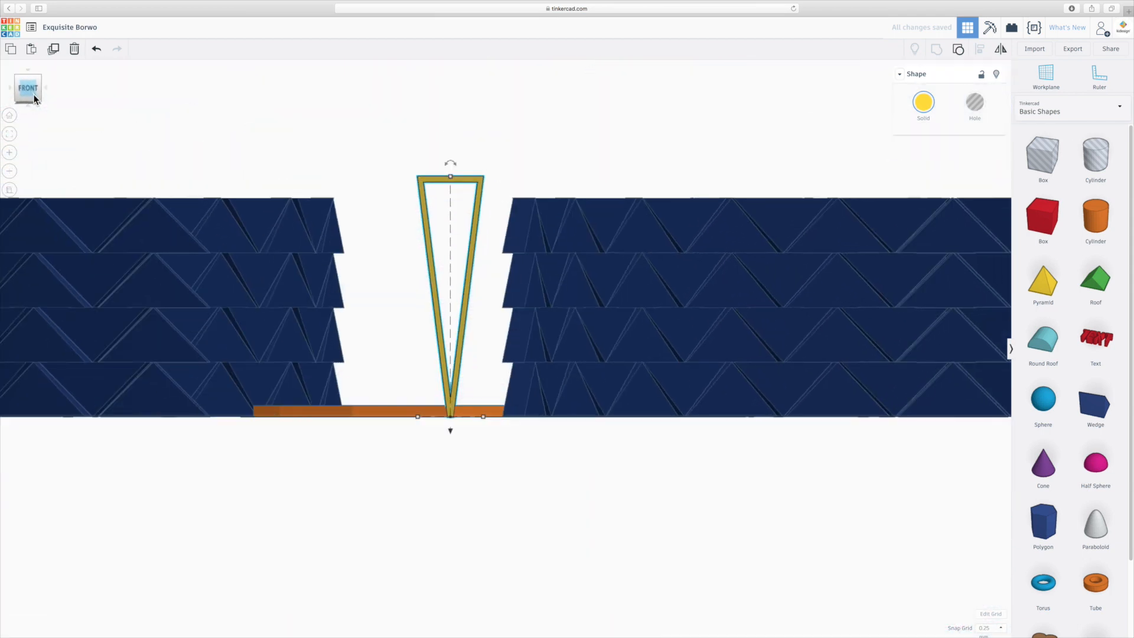
{"action": "left_click", "coordinate": [412, 394]}
{"action": "right_click_drag", "start_coordinate": [410, 390], "coordinate": [512, 452]}
{"action": "right_click_drag", "start_coordinate": [537, 374], "coordinate": [735, 366]}
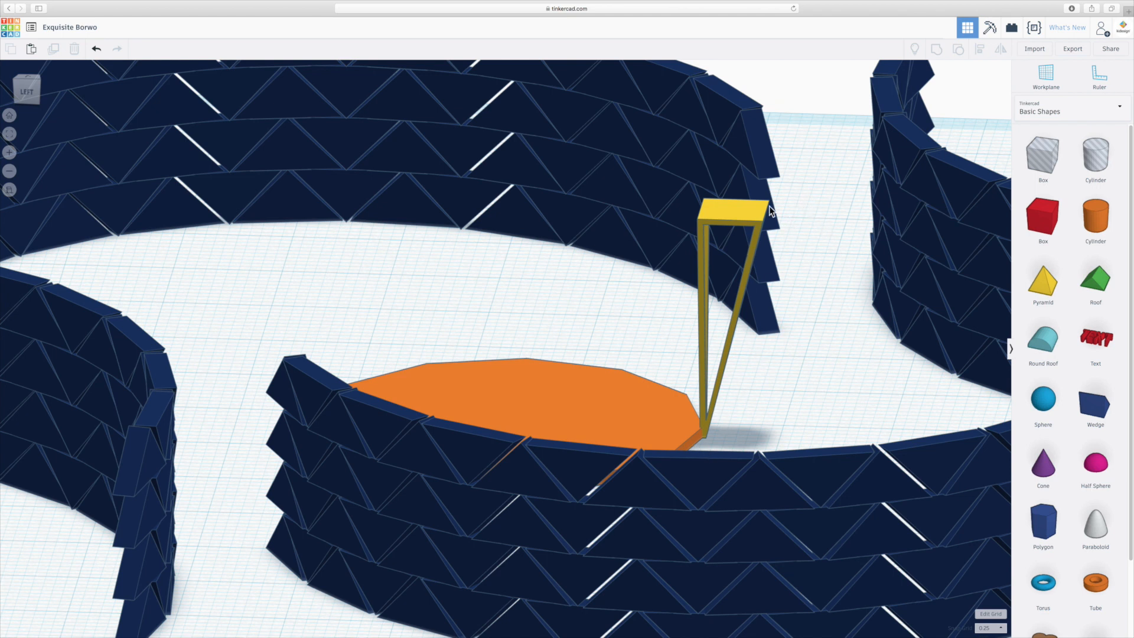
{"action": "right_click_drag", "start_coordinate": [733, 377], "coordinate": [484, 412]}
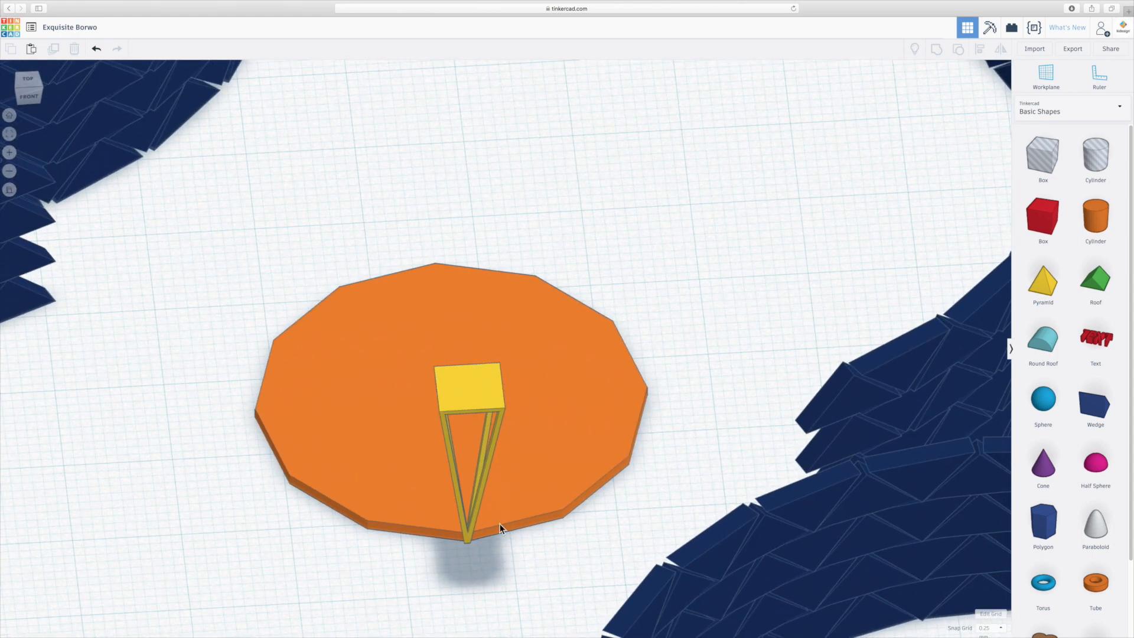
{"action": "scroll", "coordinate": [451, 558], "scroll_direction": "up", "scroll_amount": 8}
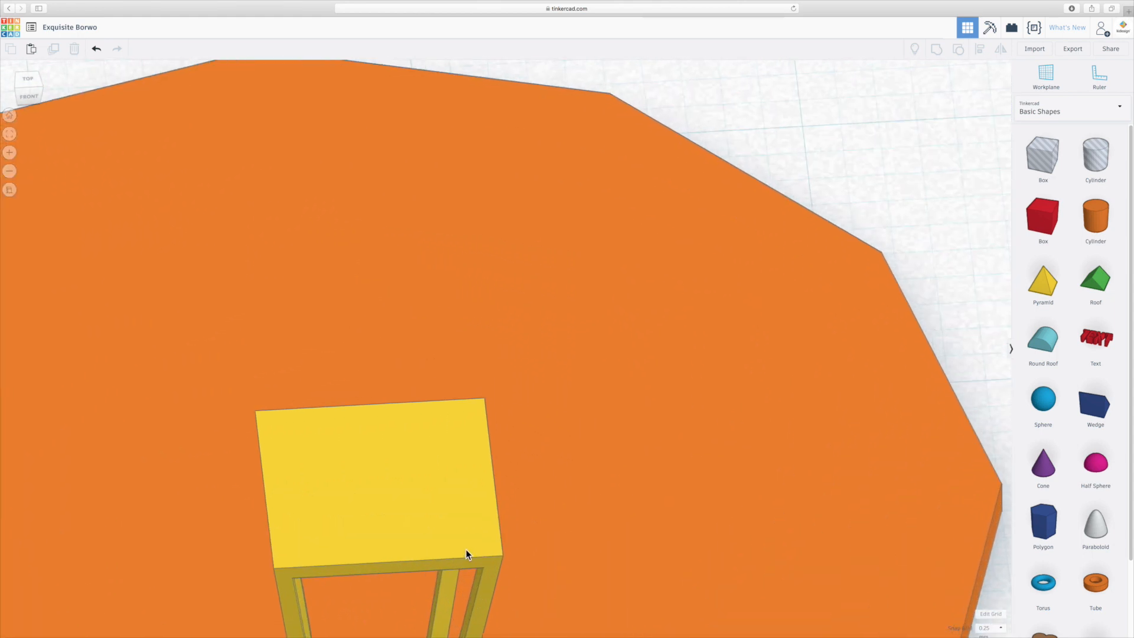
{"action": "middle_click_drag", "start_coordinate": [623, 342], "coordinate": [782, 117]}
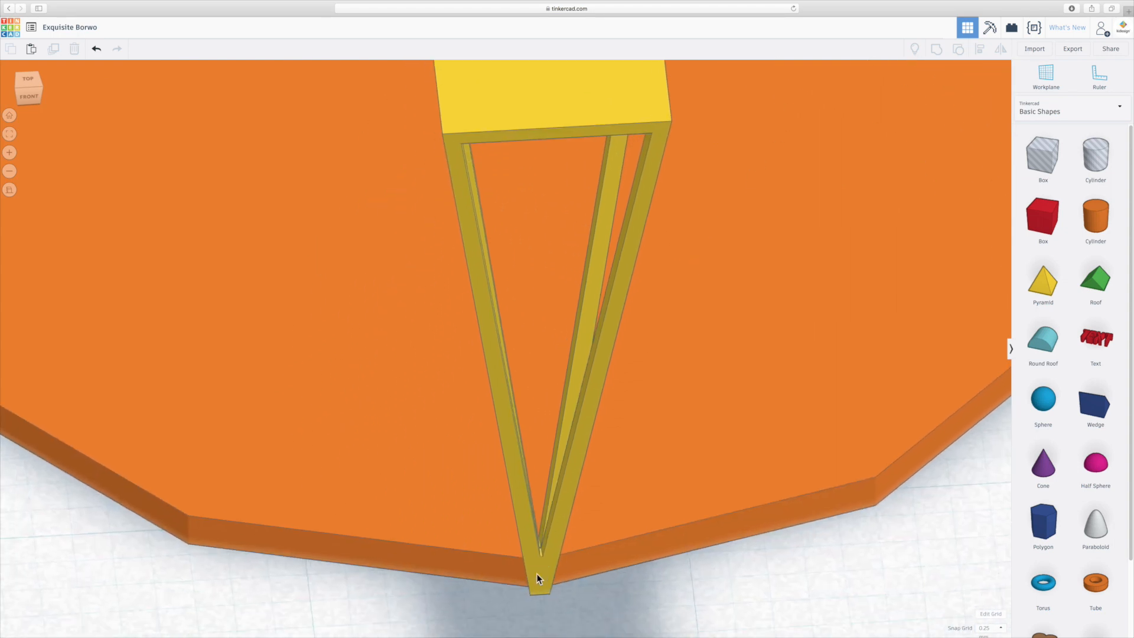
{"action": "scroll", "coordinate": [537, 572], "scroll_direction": "down", "scroll_amount": 6}
- Reduce the inverted frame's height to 20 mm to match the top of the curved walls, checking it from the front
{"action": "right_click_drag", "start_coordinate": [581, 516], "coordinate": [538, 467]}
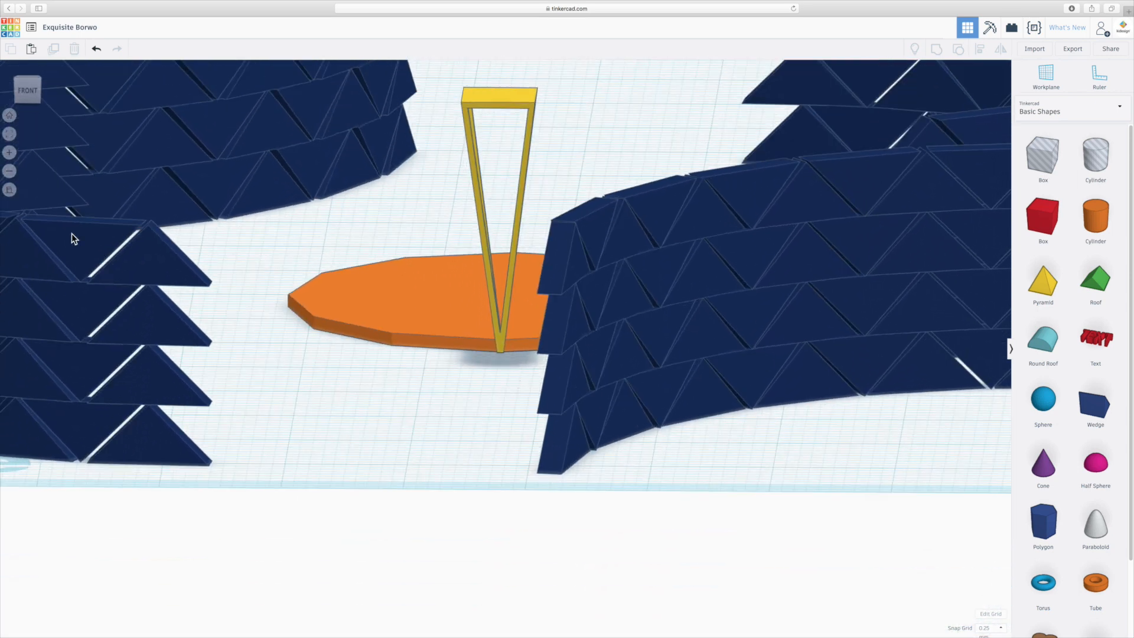
{"action": "left_click", "coordinate": [27, 92]}
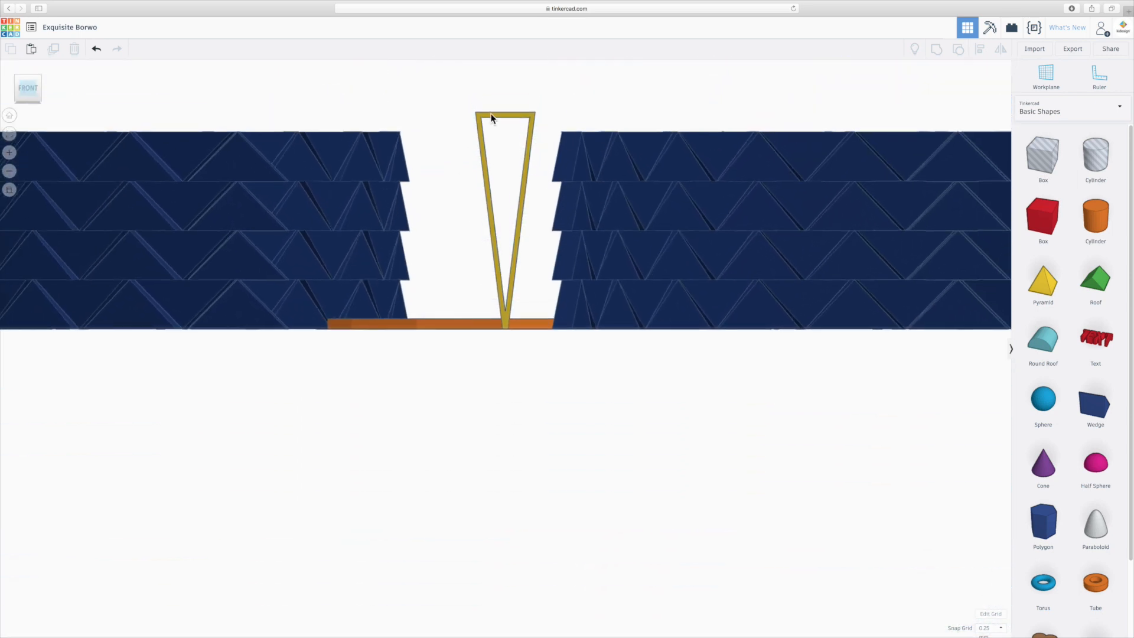
{"action": "left_click", "coordinate": [524, 115]}
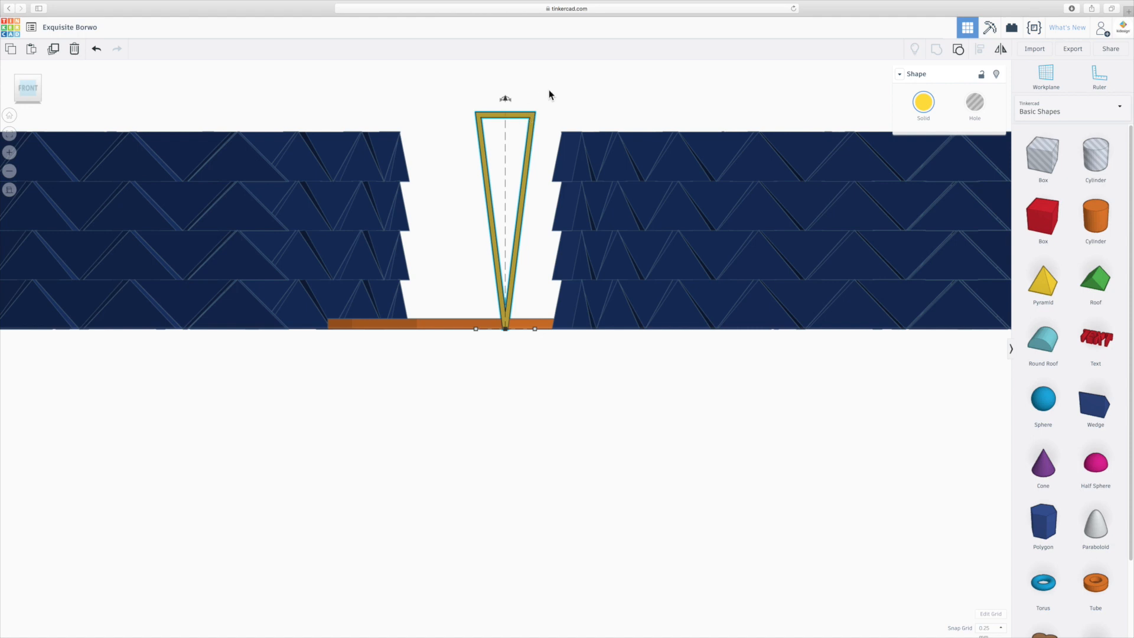
{"action": "right_click_drag", "start_coordinate": [547, 92], "coordinate": [541, 111]}
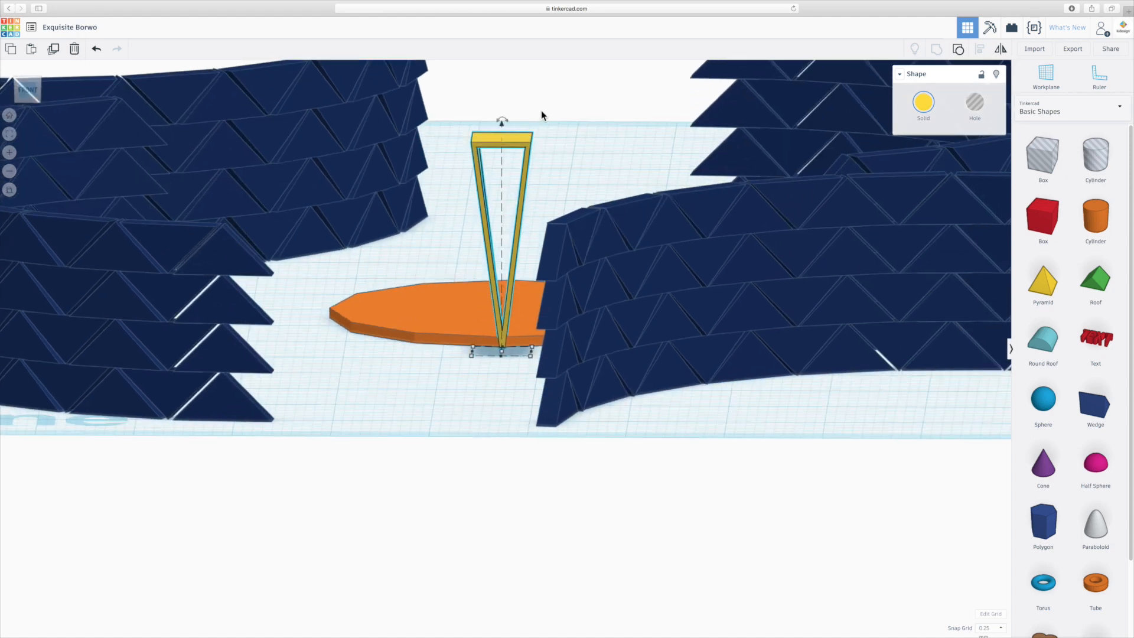
{"action": "right_click_drag", "start_coordinate": [541, 172], "coordinate": [486, 170]}
{"action": "left_click_drag", "start_coordinate": [487, 171], "coordinate": [490, 189]}
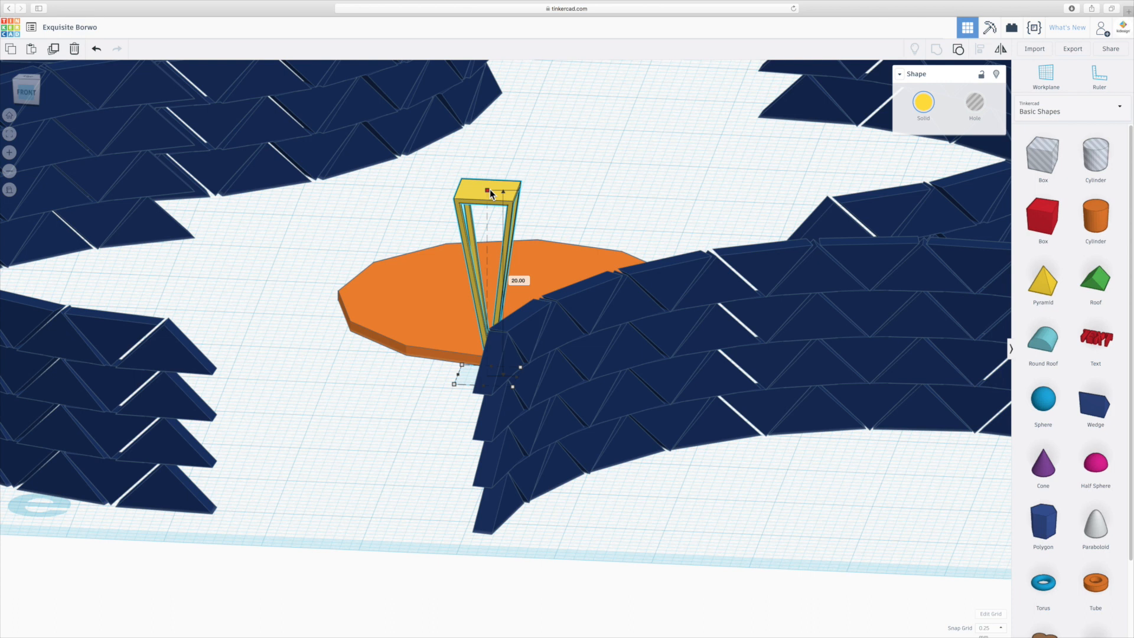
{"action": "left_click_drag", "start_coordinate": [490, 189], "coordinate": [490, 189]}
{"action": "left_click", "coordinate": [376, 376]}
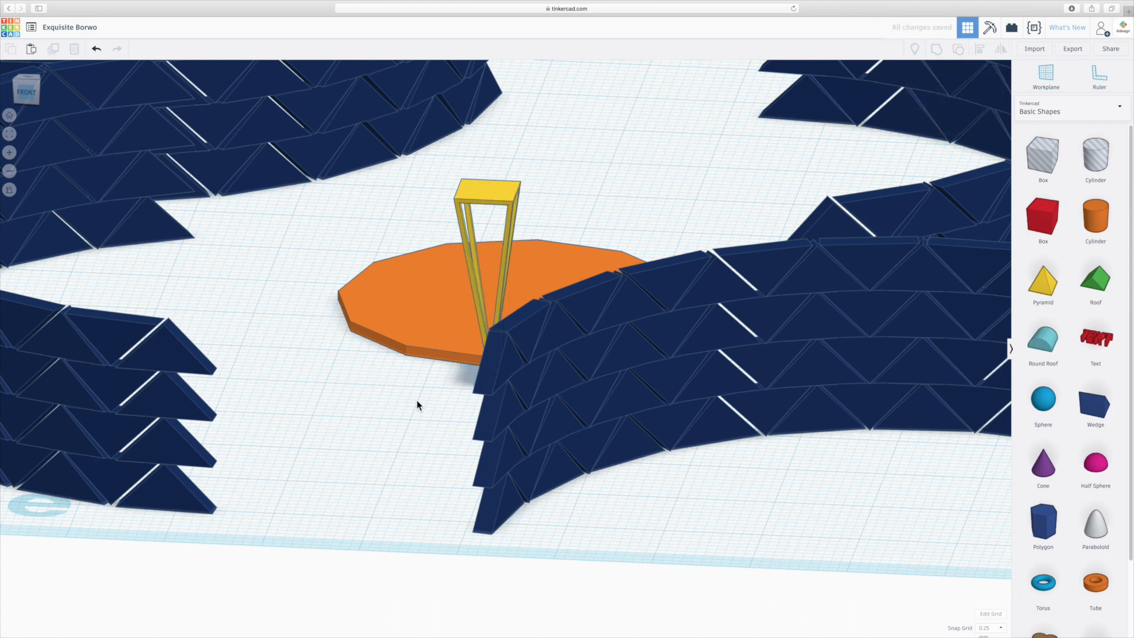
{"action": "right_click_drag", "start_coordinate": [416, 399], "coordinate": [438, 367]}
{"action": "left_click", "coordinate": [31, 93]}
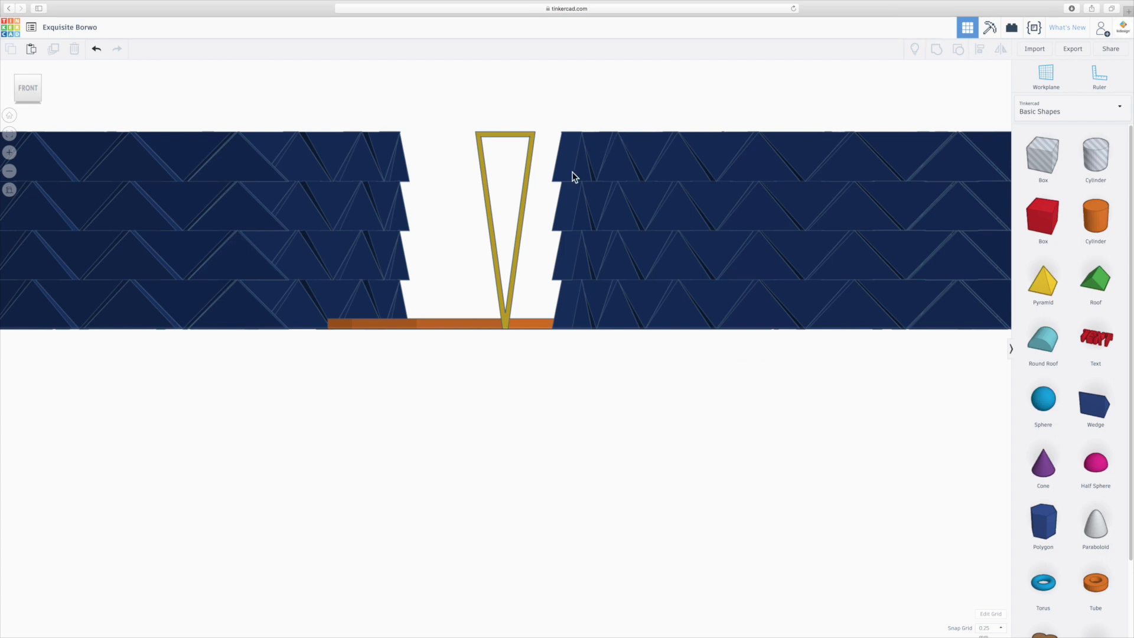
- Duplicate the inverted frame, move the copy to the opposite side of the orange disc and rotate it 180°
{"action": "right_click_drag", "start_coordinate": [463, 235], "coordinate": [487, 343]}
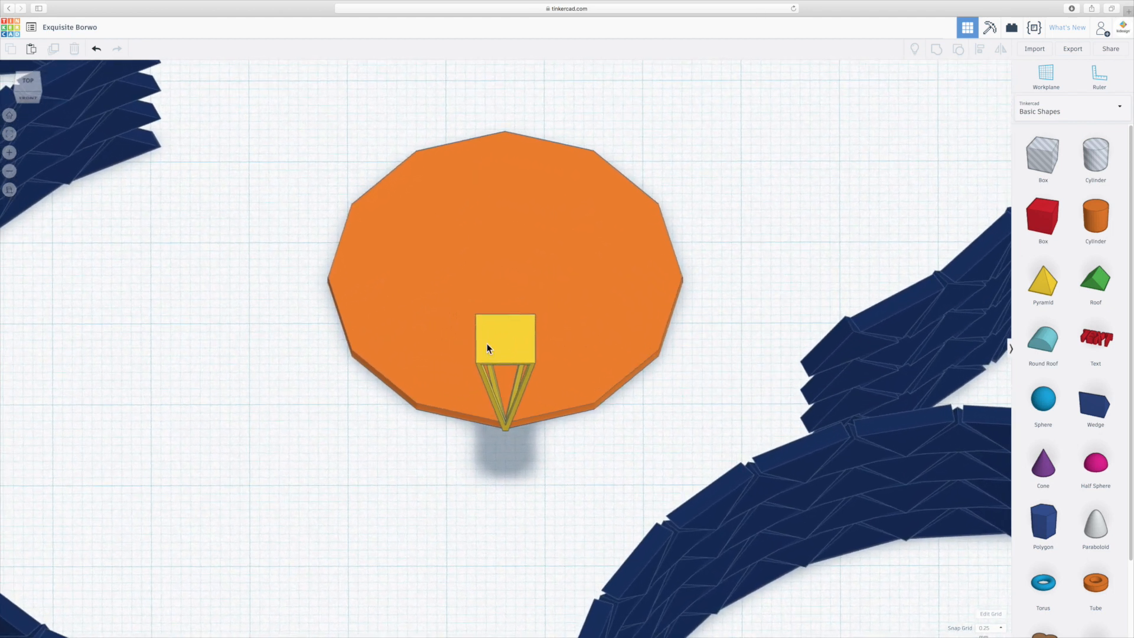
{"action": "left_click", "coordinate": [510, 342]}
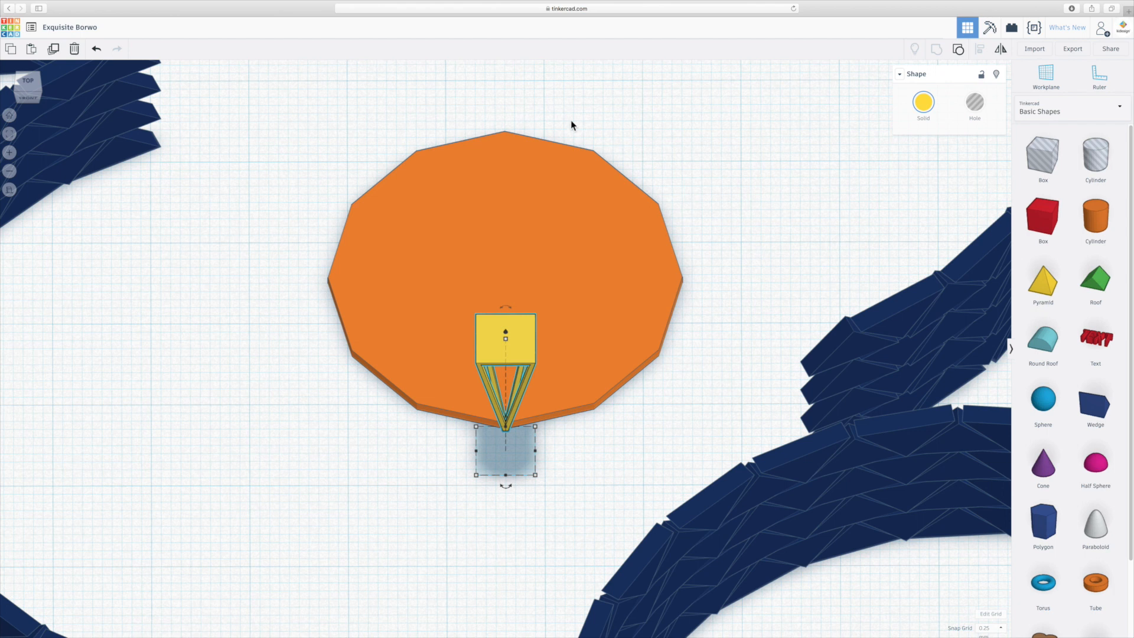
{"action": "left_click", "coordinate": [376, 501]}
{"action": "right_click_drag", "start_coordinate": [376, 501], "coordinate": [520, 503]}
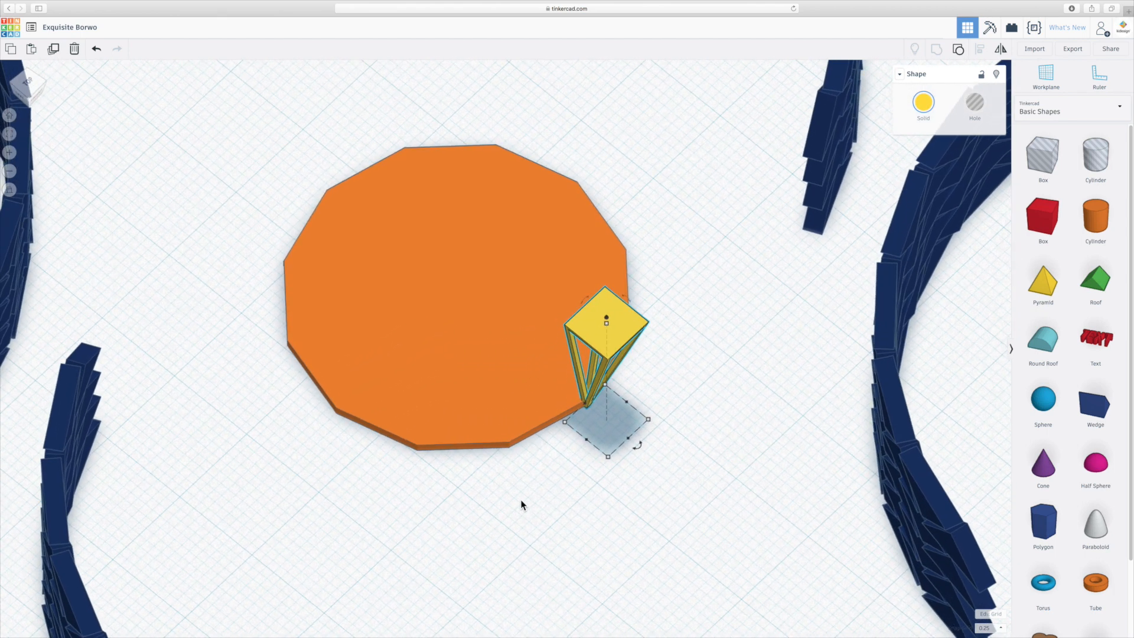
{"action": "key", "text": "super+d"}
{"action": "left_click_drag", "start_coordinate": [623, 346], "coordinate": [330, 163]}
{"action": "left_click_drag", "start_coordinate": [377, 237], "coordinate": [294, 154]}
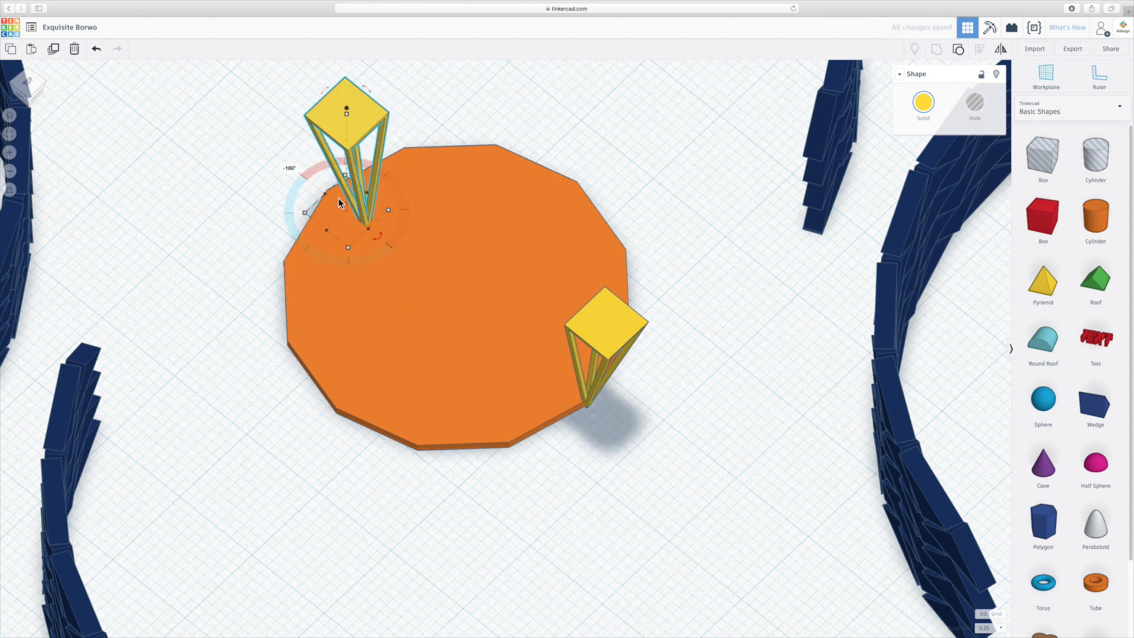
- Align the copied frame's tip with the disc corner directly opposite the original frame
{"action": "left_click_drag", "start_coordinate": [367, 217], "coordinate": [330, 188]}
{"action": "right_click_drag", "start_coordinate": [395, 327], "coordinate": [523, 309]}
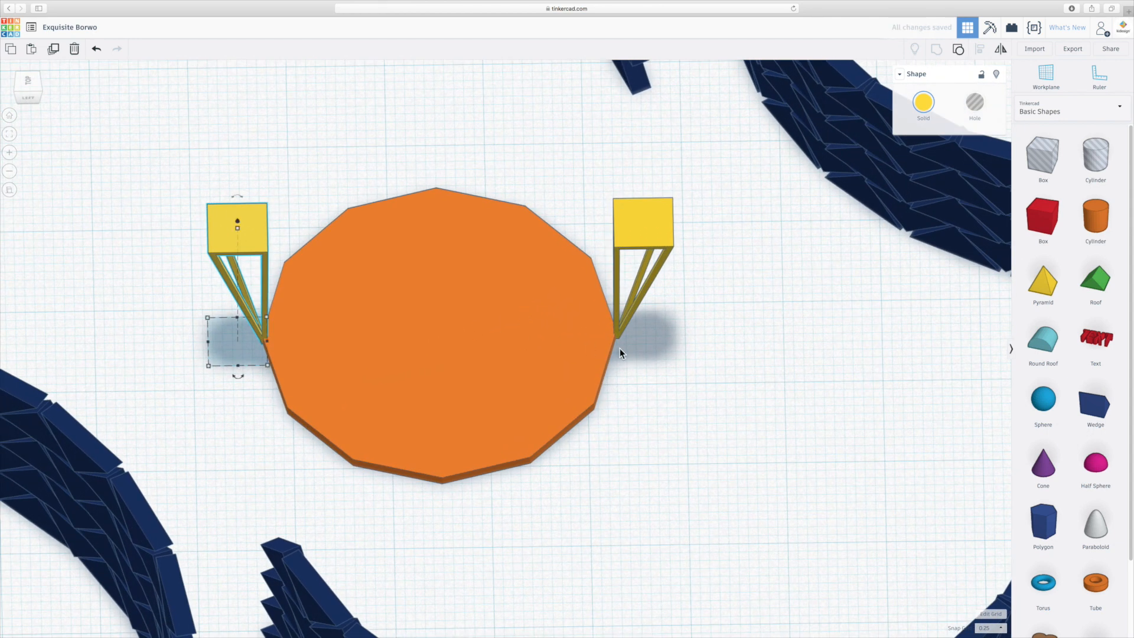
{"action": "scroll", "coordinate": [618, 348], "scroll_direction": "up", "scroll_amount": 5}
{"action": "middle_click_drag", "start_coordinate": [402, 353], "coordinate": [562, 343]}
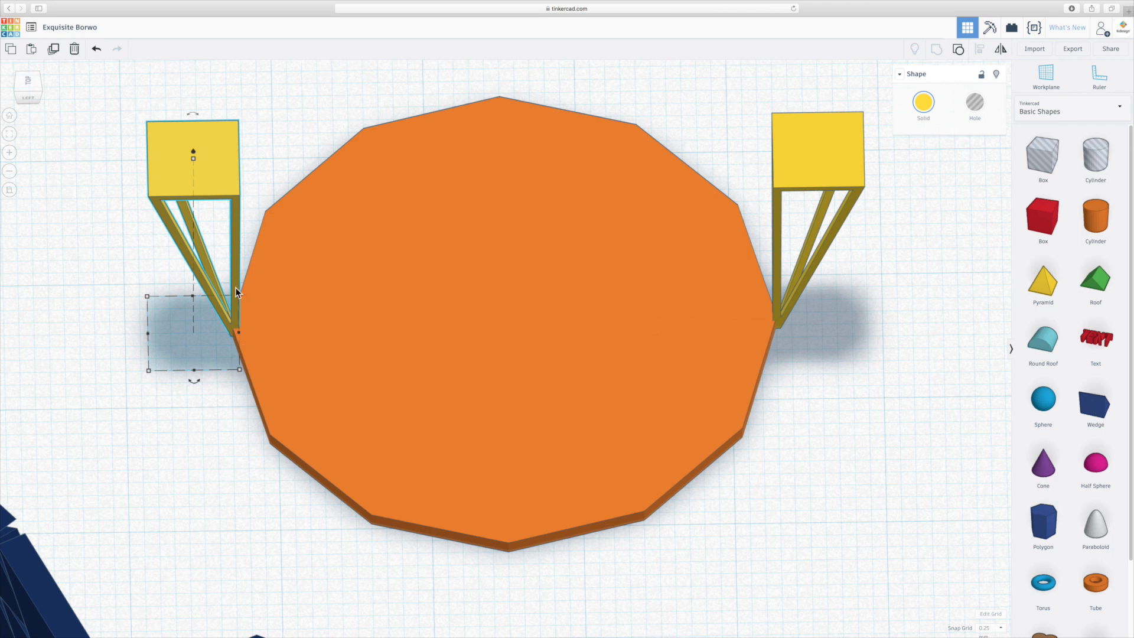
{"action": "left_click_drag", "start_coordinate": [235, 287], "coordinate": [231, 288]}
{"action": "scroll", "coordinate": [702, 342], "scroll_direction": "up", "scroll_amount": 5}
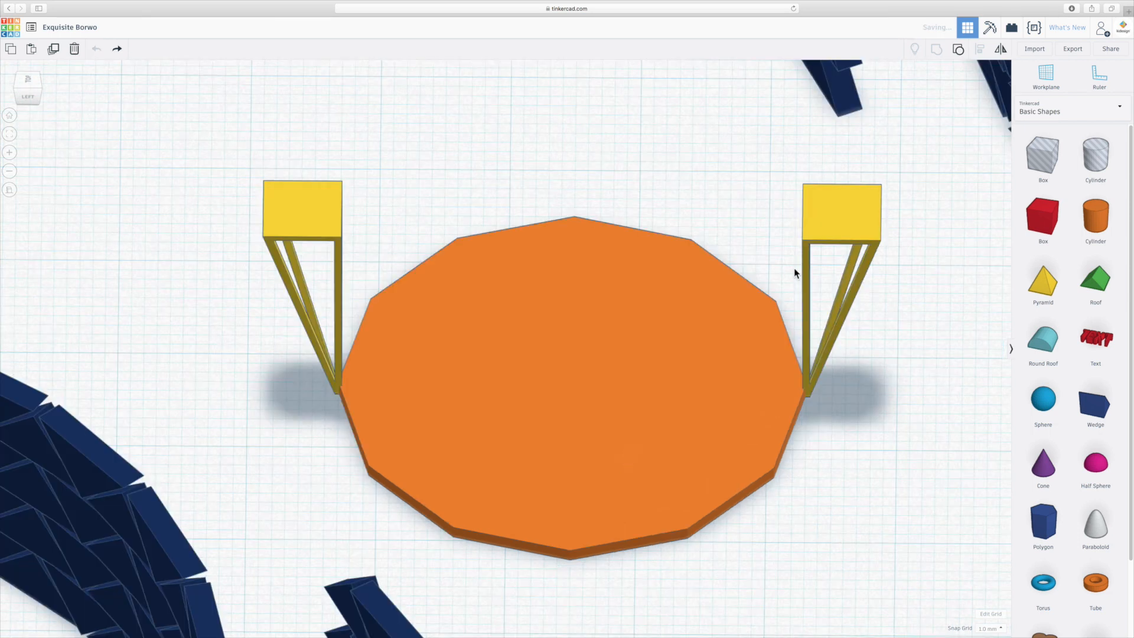
- Group the two opposite inverted frames into one object
{"action": "left_click", "coordinate": [834, 237]}
{"action": "left_click", "coordinate": [321, 239], "text": "shift"}
{"action": "key", "text": "ctrl+g"}
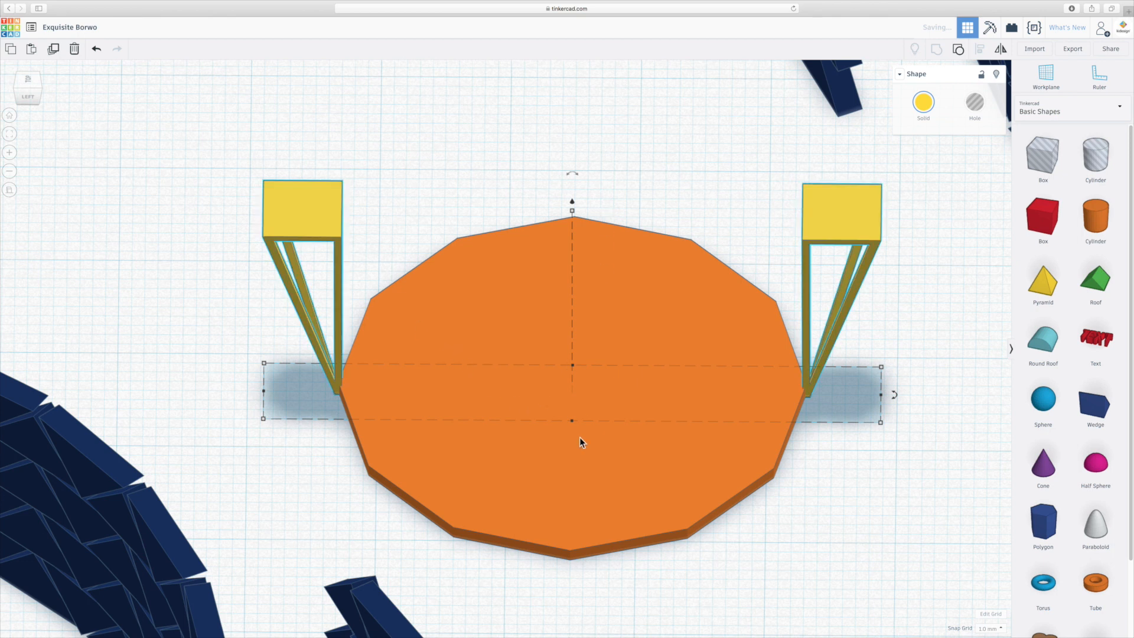
- Duplicate the grouped pair, rotate the copy 30°, and repeat the duplication four times to put a frame on all twelve disc corners
{"action": "scroll", "coordinate": [580, 437], "scroll_direction": "down", "scroll_amount": 3}
{"action": "right_click_drag", "start_coordinate": [538, 450], "coordinate": [558, 463]}
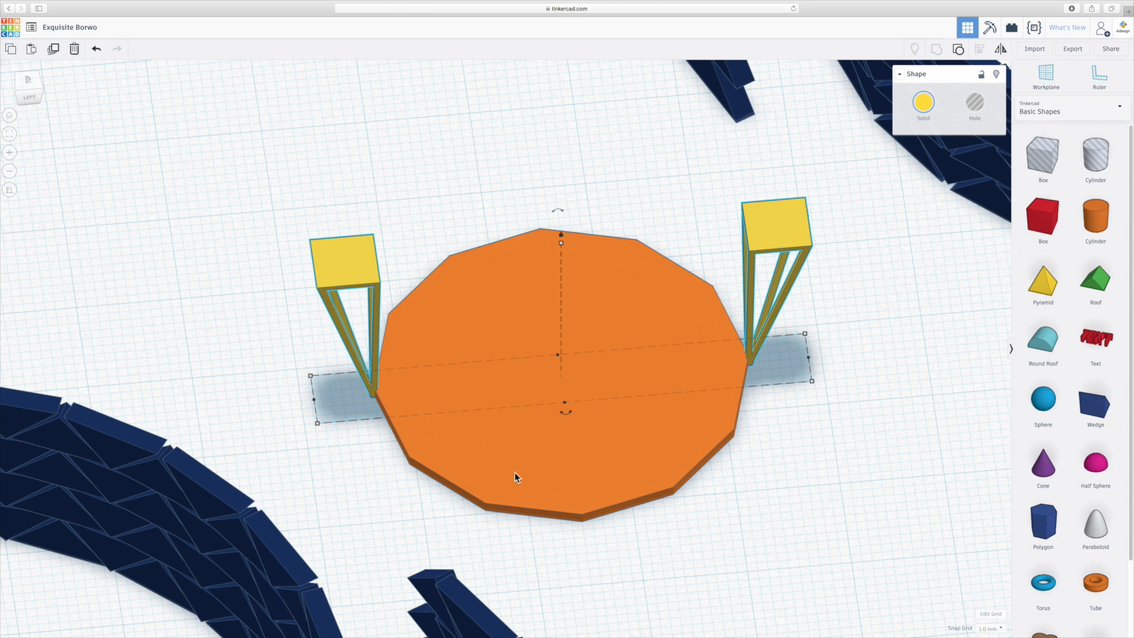
{"action": "left_click_drag", "start_coordinate": [565, 415], "coordinate": [733, 562]}
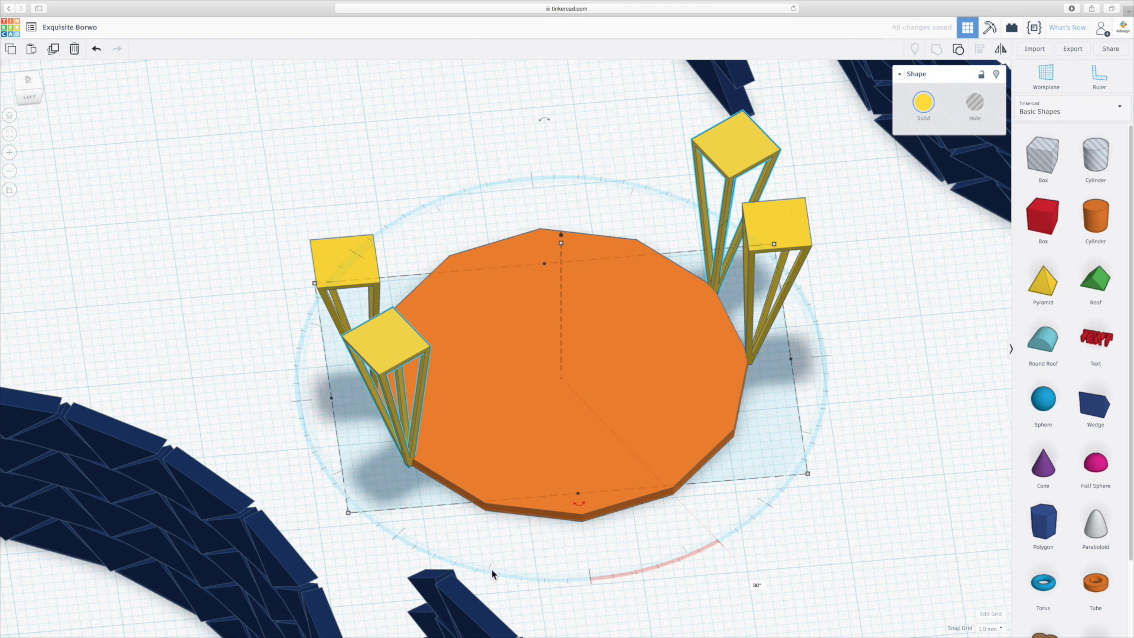
{"action": "key", "text": "super+d"}
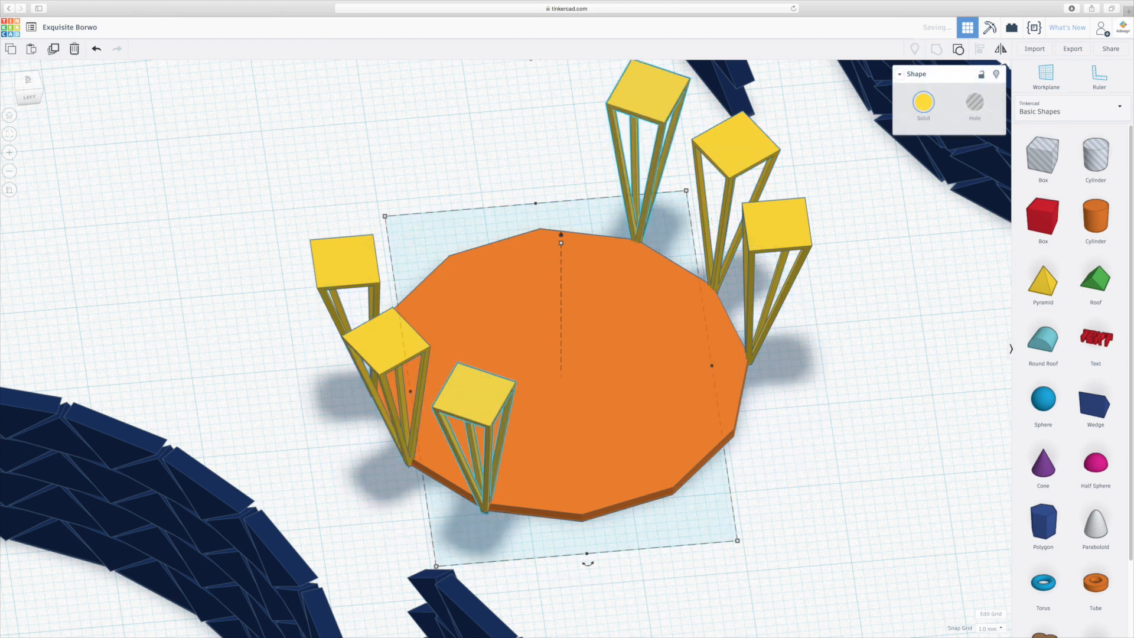
{"action": "key", "text": "super+d"}
{"action": "key", "text": "super+d"}
{"action": "key", "text": "super+d"}
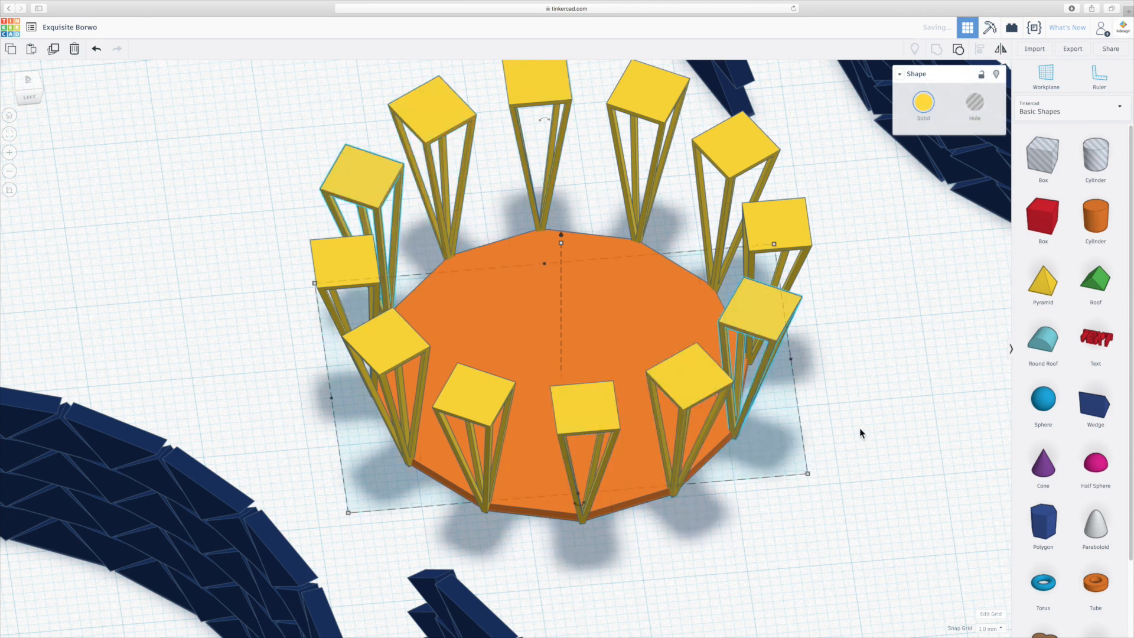
{"action": "right_click_drag", "start_coordinate": [812, 526], "coordinate": [532, 527]}
{"action": "scroll", "coordinate": [532, 526], "scroll_direction": "down", "scroll_amount": 3}
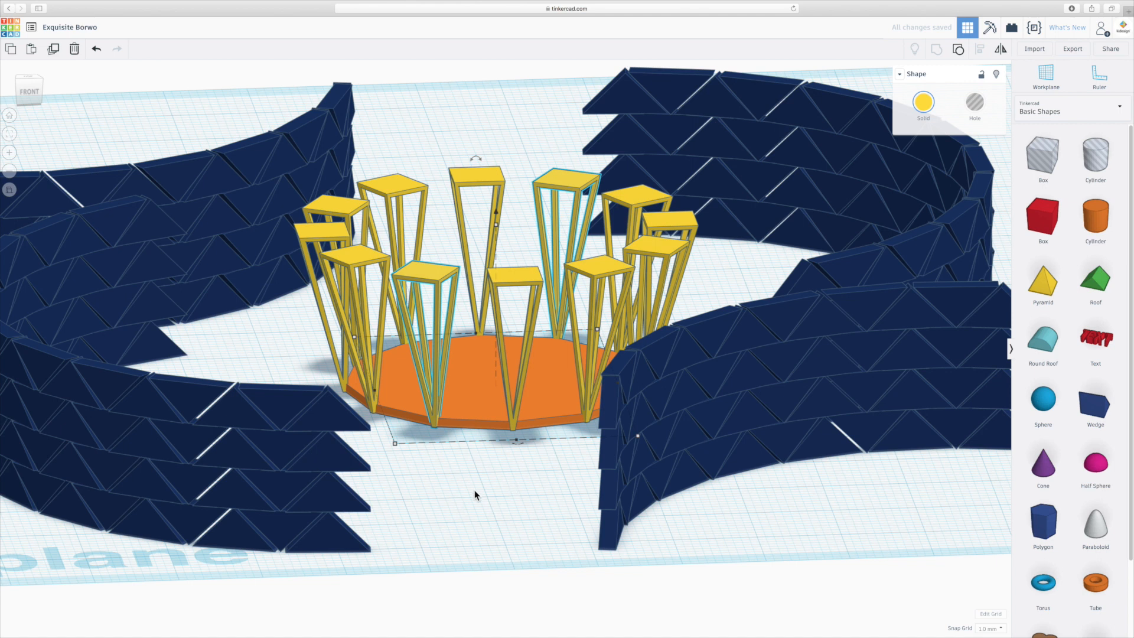
{"action": "right_click_drag", "start_coordinate": [474, 491], "coordinate": [476, 508]}
{"action": "scroll", "coordinate": [477, 509], "scroll_direction": "down", "scroll_amount": 4}
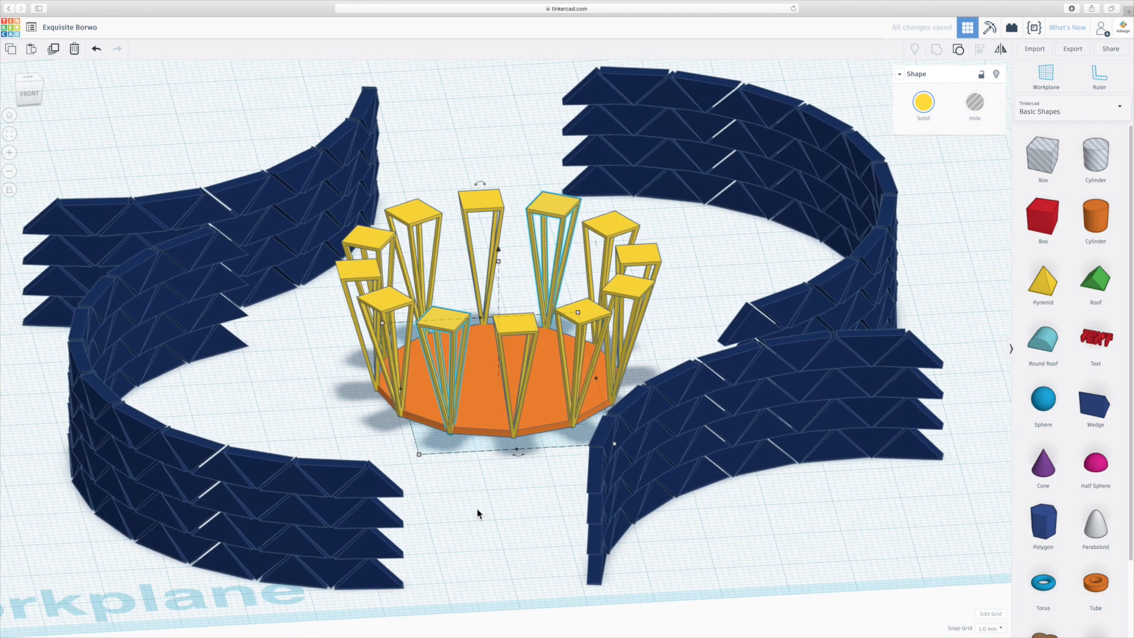
- Switch the view to perspective and look over the ring of twelve frames inside the four curved walls
{"action": "right_click_drag", "start_coordinate": [516, 495], "coordinate": [463, 509]}
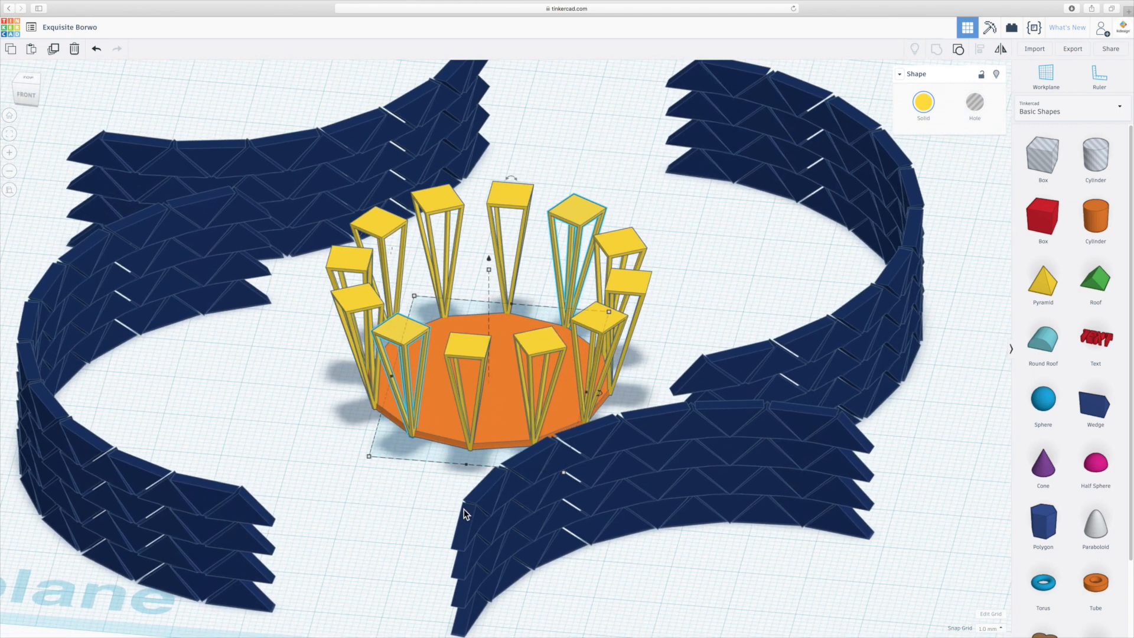
{"action": "left_click", "coordinate": [10, 189]}
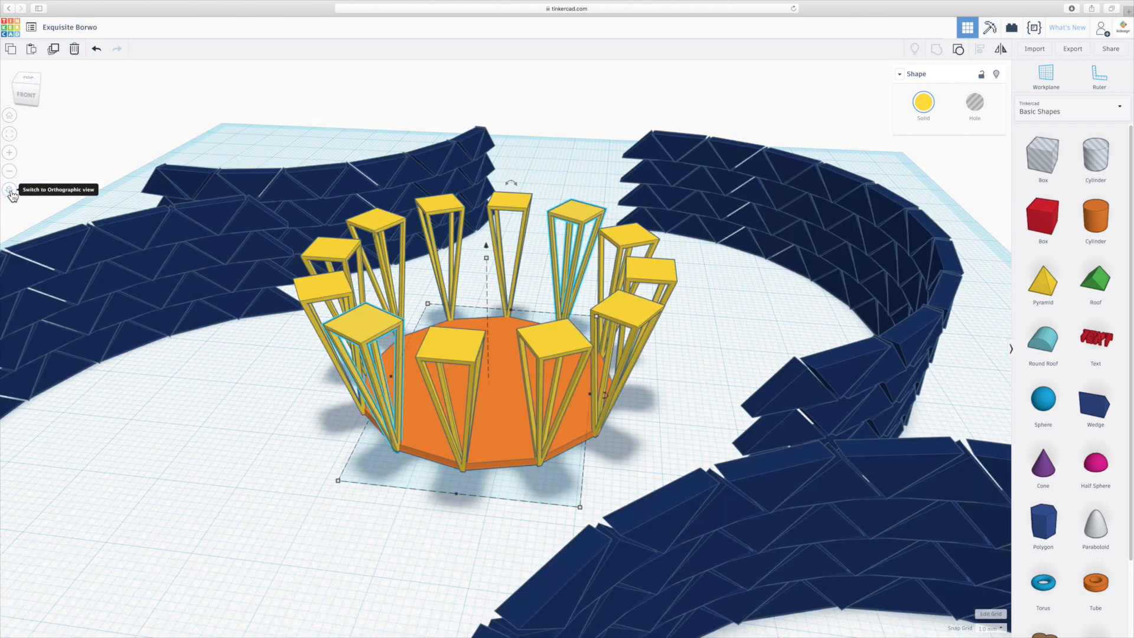
{"action": "scroll", "coordinate": [196, 345], "scroll_direction": "down", "scroll_amount": 5}
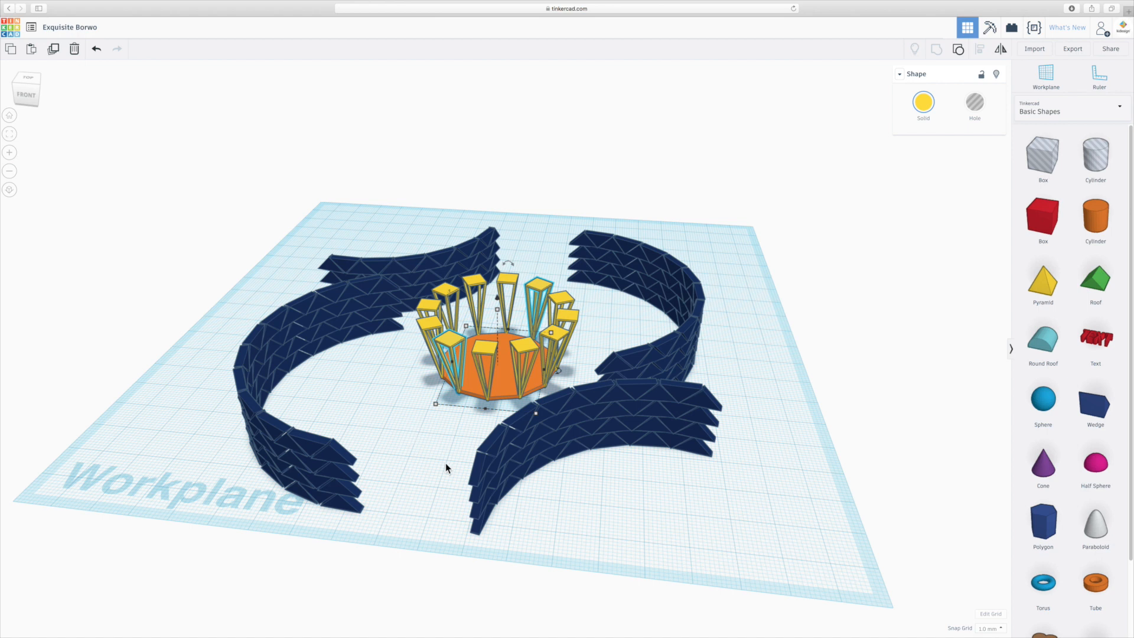
{"action": "right_click_drag", "start_coordinate": [616, 494], "coordinate": [650, 494]}
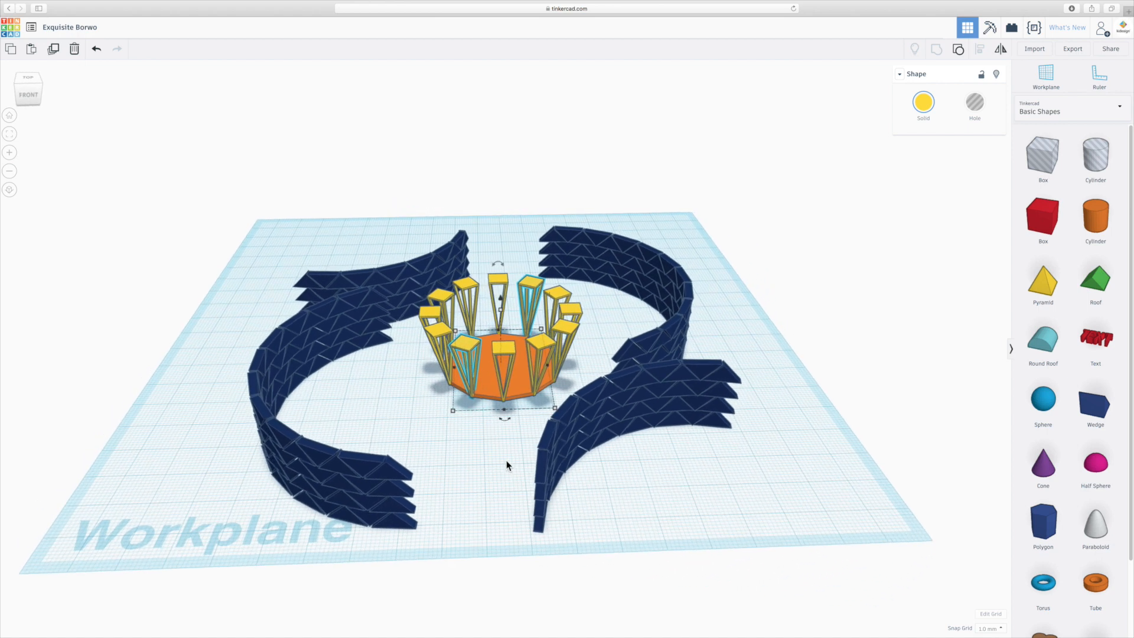
{"action": "right_click_drag", "start_coordinate": [506, 460], "coordinate": [445, 455]}
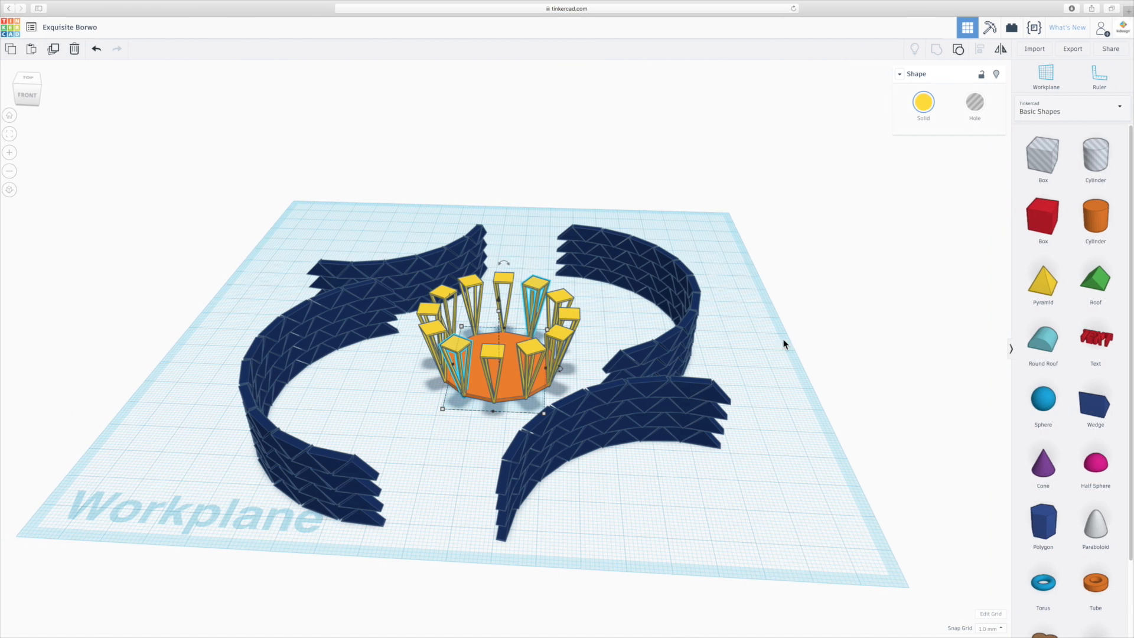
- Place a cone on the workplane in front of the walls and enlarge its base radius to about 61 mm
{"action": "left_click", "coordinate": [810, 267]}
{"action": "left_click_drag", "start_coordinate": [1043, 469], "coordinate": [653, 491]}
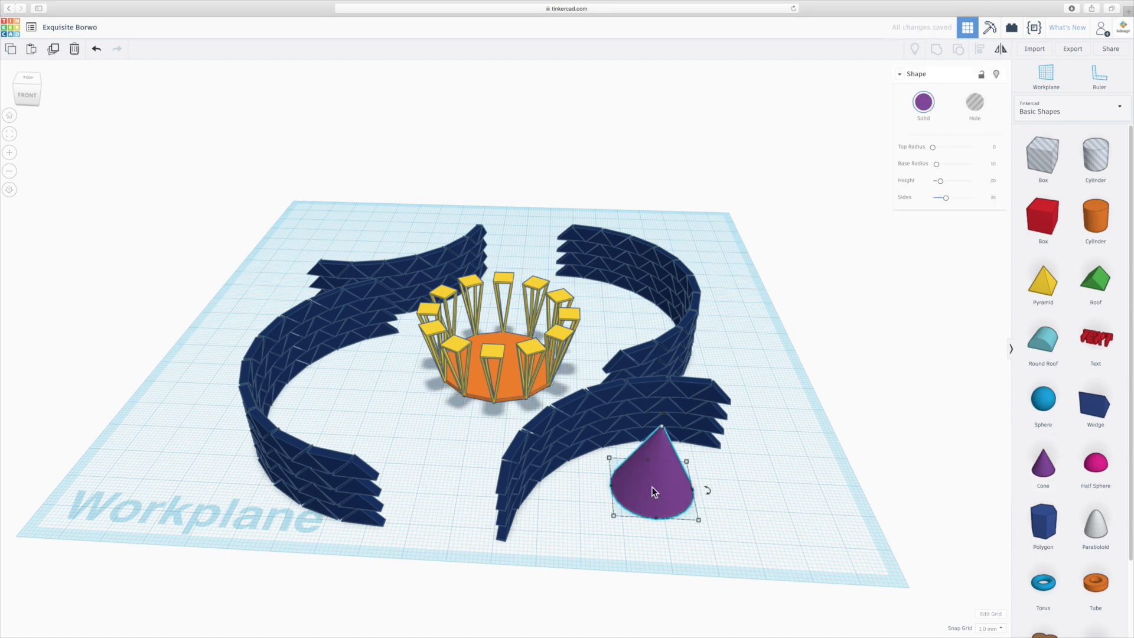
{"action": "scroll", "coordinate": [653, 492], "scroll_direction": "down", "scroll_amount": 3}
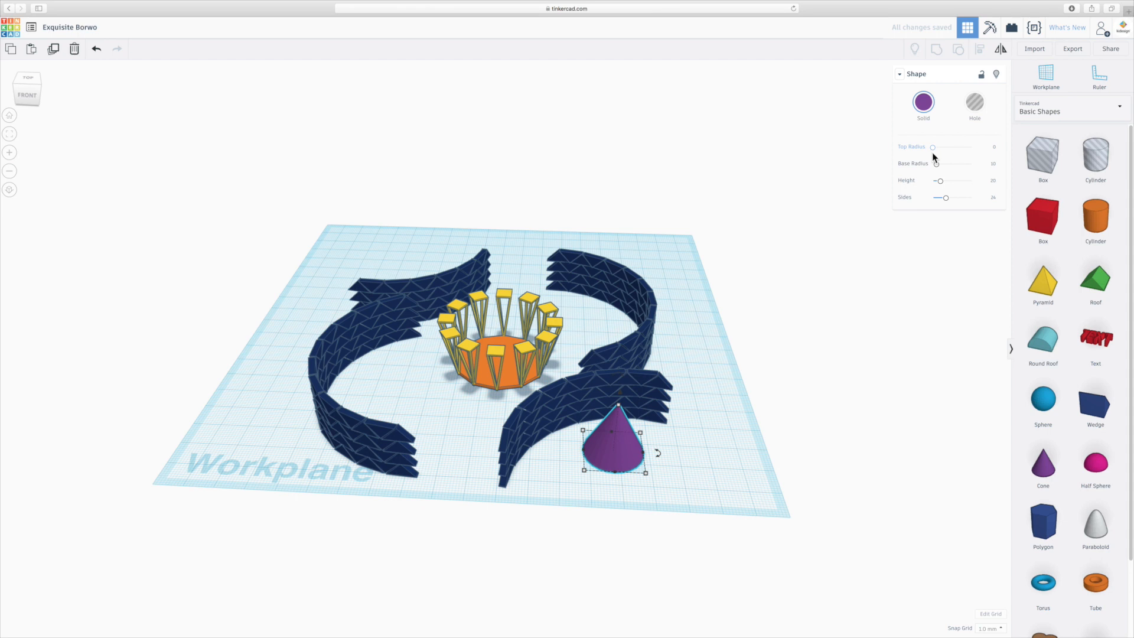
{"action": "left_click_drag", "start_coordinate": [936, 164], "coordinate": [956, 164]}
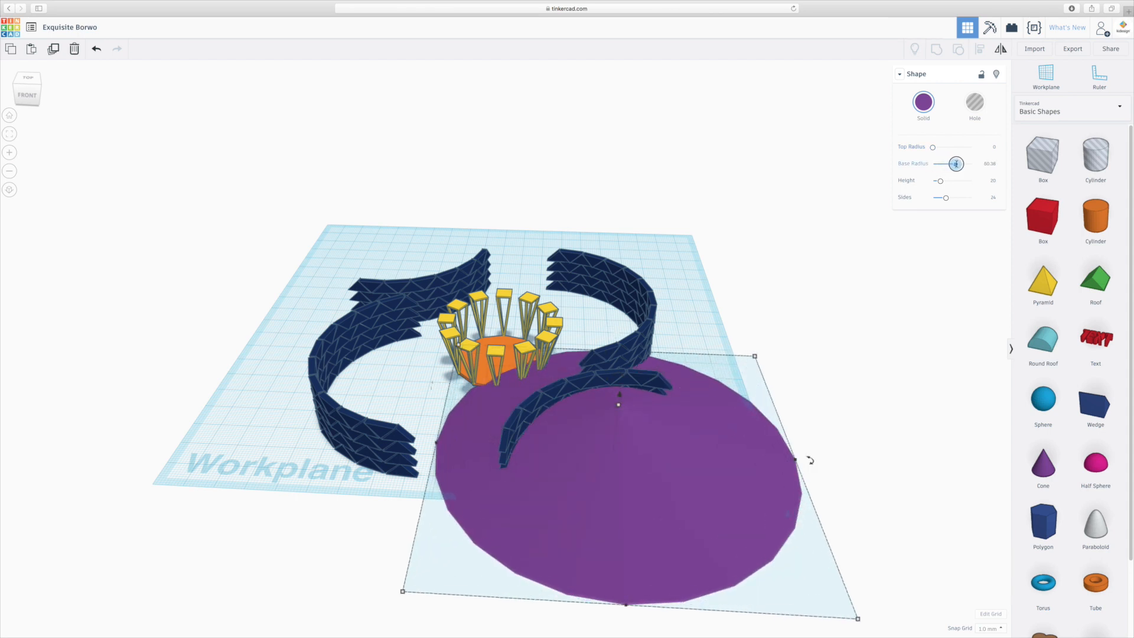
{"action": "left_click_drag", "start_coordinate": [956, 164], "coordinate": [956, 164]}
{"action": "scroll", "coordinate": [752, 472], "scroll_direction": "down", "scroll_amount": 5}
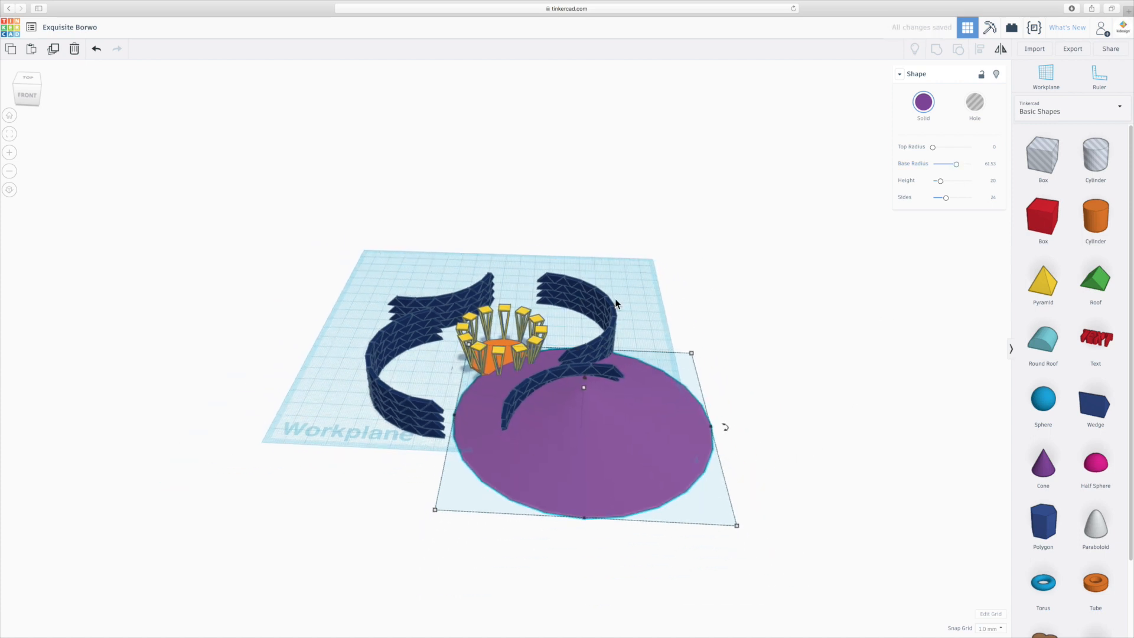
{"action": "right_click_drag", "start_coordinate": [647, 285], "coordinate": [651, 398]}
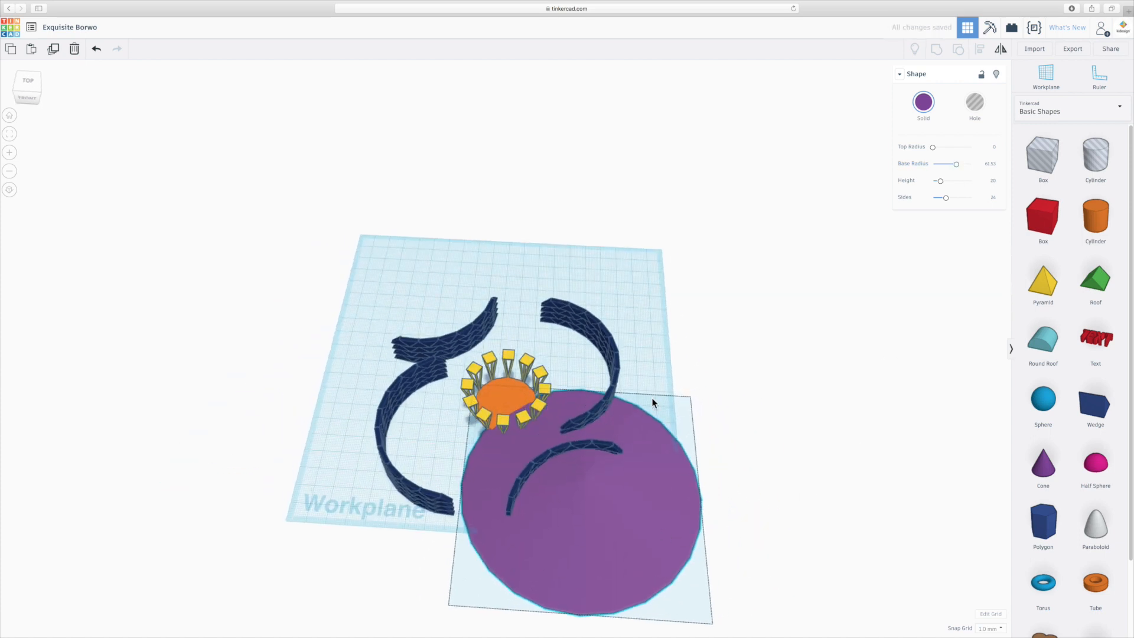
- Center the cone over the orange disc and set its base radius to 85 mm to cover all four walls
{"action": "left_click_drag", "start_coordinate": [612, 496], "coordinate": [577, 454]}
{"action": "left_click_drag", "start_coordinate": [956, 163], "coordinate": [964, 165]}
{"action": "left_click", "coordinate": [990, 164]}
{"action": "type", "text": "85"}
{"action": "key", "text": "Return"}
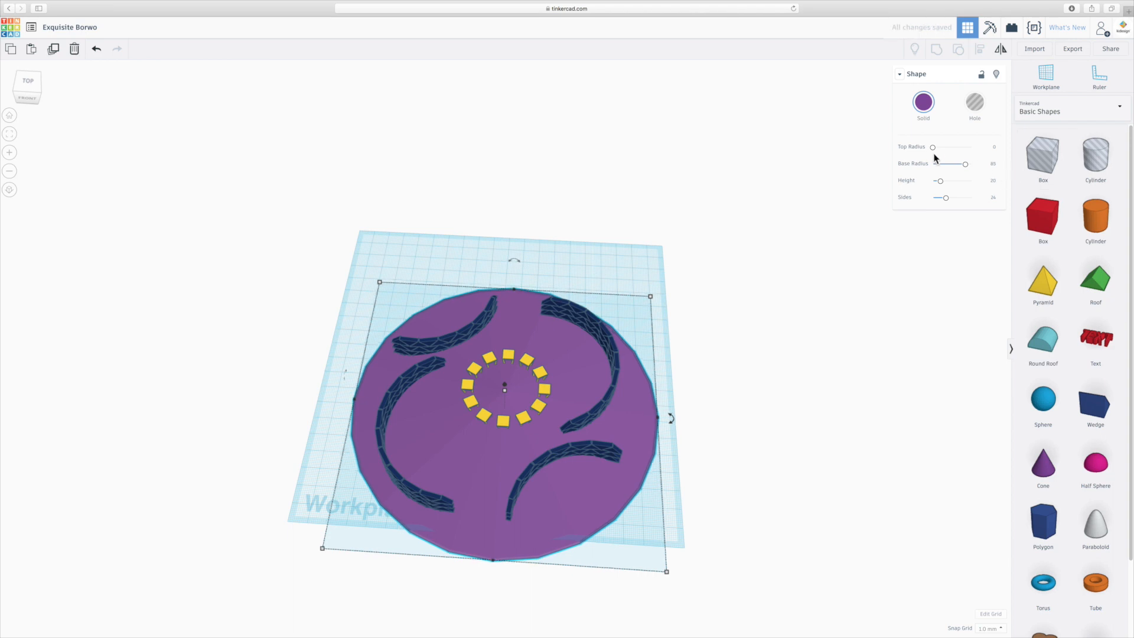
- Set the cone's top radius to 25 mm and nudge the cone so its flat top is concentric with the frame ring
{"action": "scroll", "coordinate": [488, 387], "scroll_direction": "up", "scroll_amount": 5}
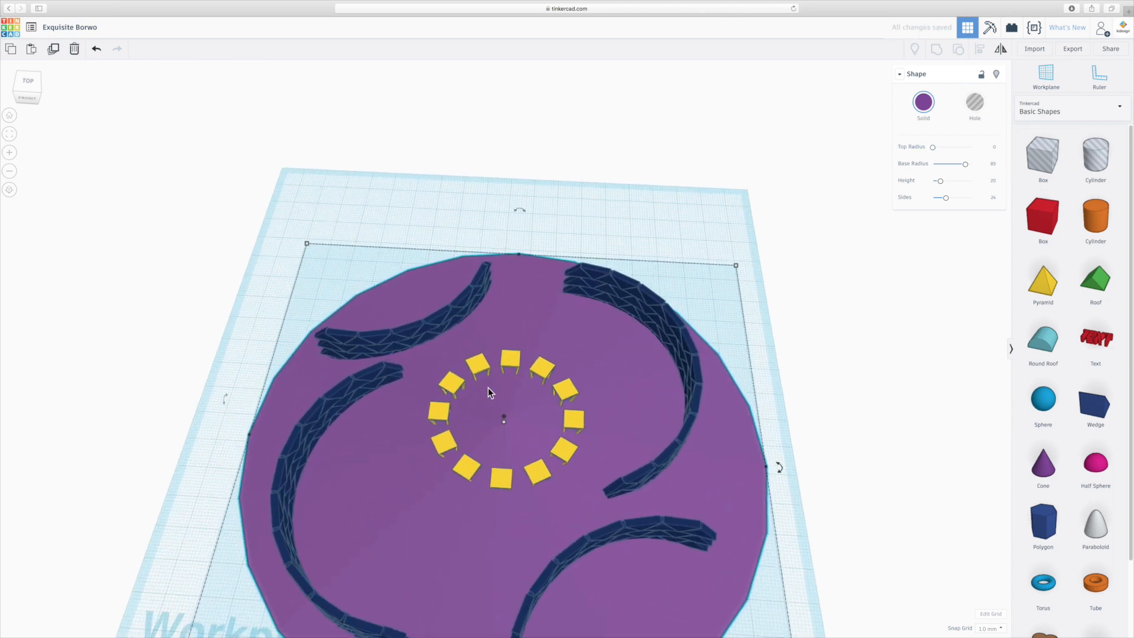
{"action": "left_click_drag", "start_coordinate": [933, 147], "coordinate": [942, 147]}
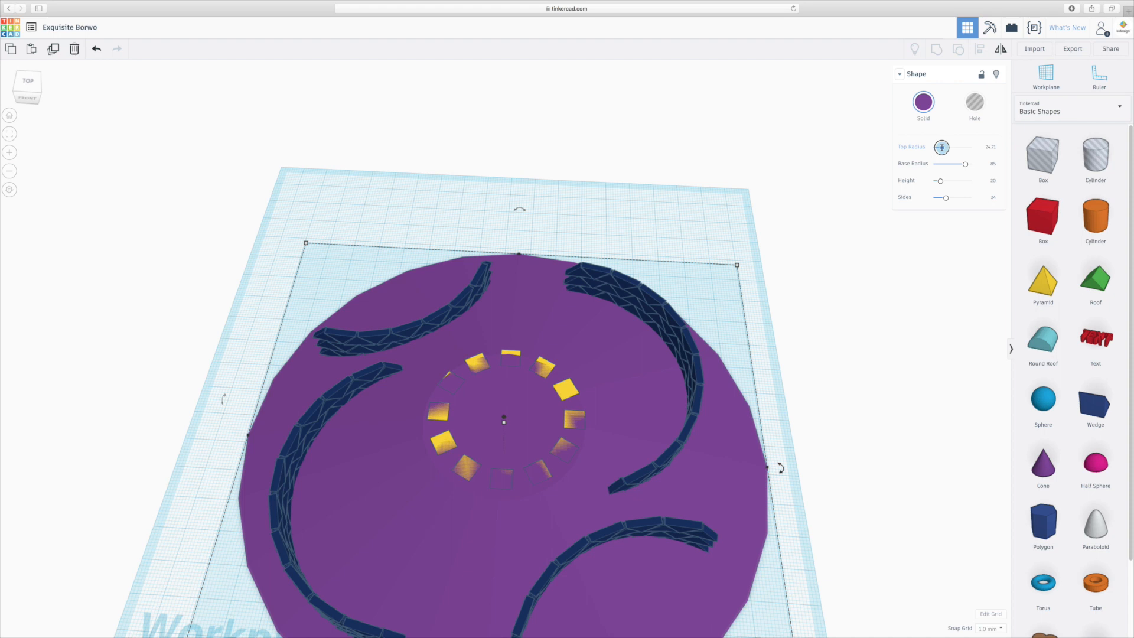
{"action": "left_click_drag", "start_coordinate": [654, 392], "coordinate": [654, 385]}
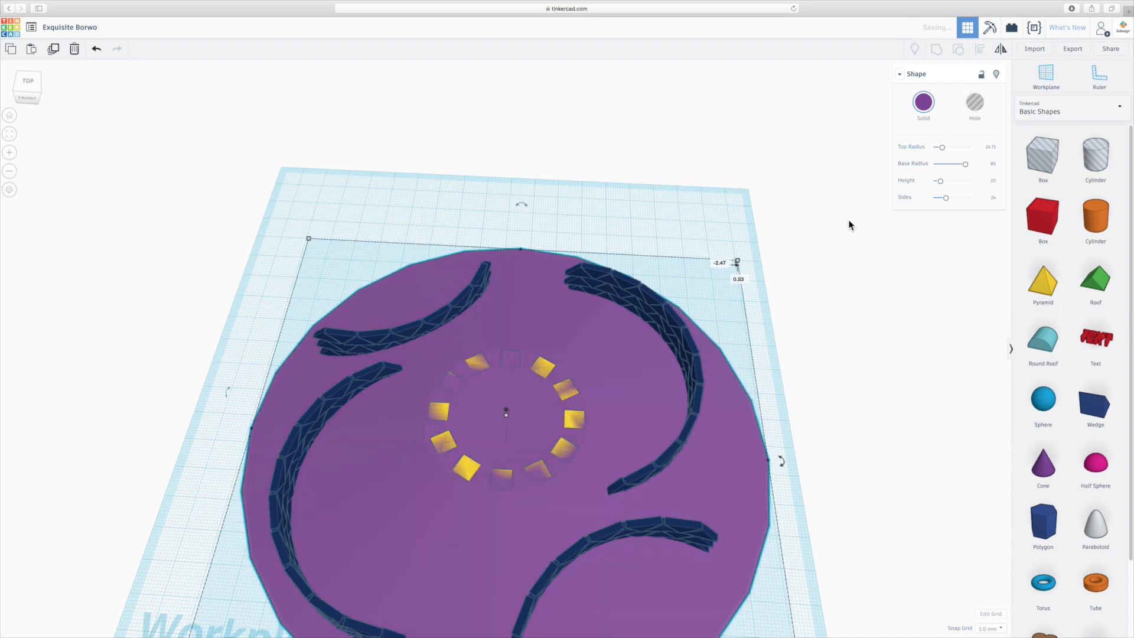
{"action": "left_click", "coordinate": [986, 147]}
{"action": "type", "text": "25"}
{"action": "key", "text": "Return"}
- Increase the cone's sides to 64 for a smooth edge and set its height to 10 mm
{"action": "scroll", "coordinate": [436, 434], "scroll_direction": "up", "scroll_amount": 2}
{"action": "scroll", "coordinate": [469, 519], "scroll_direction": "up", "scroll_amount": 2}
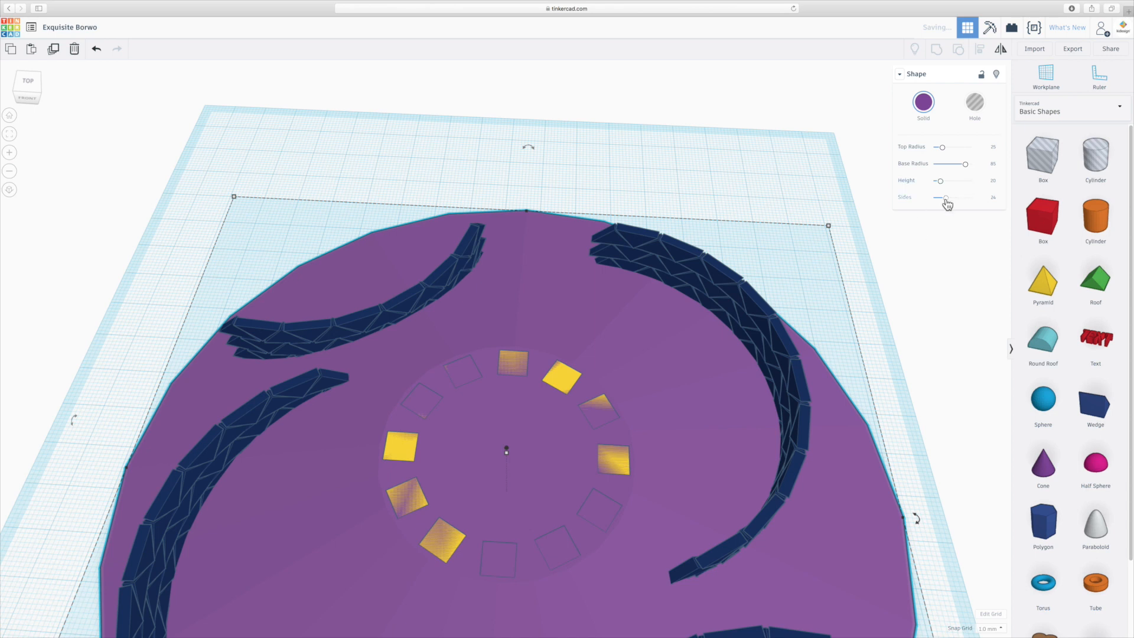
{"action": "left_click_drag", "start_coordinate": [945, 199], "coordinate": [980, 198]}
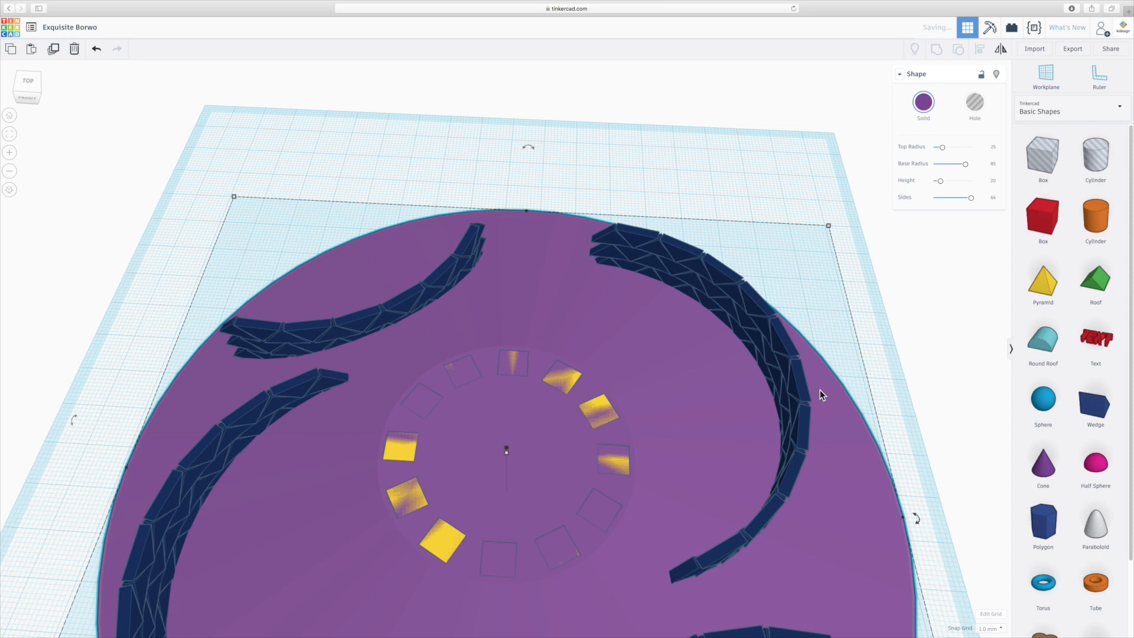
{"action": "right_click_drag", "start_coordinate": [856, 314], "coordinate": [661, 331]}
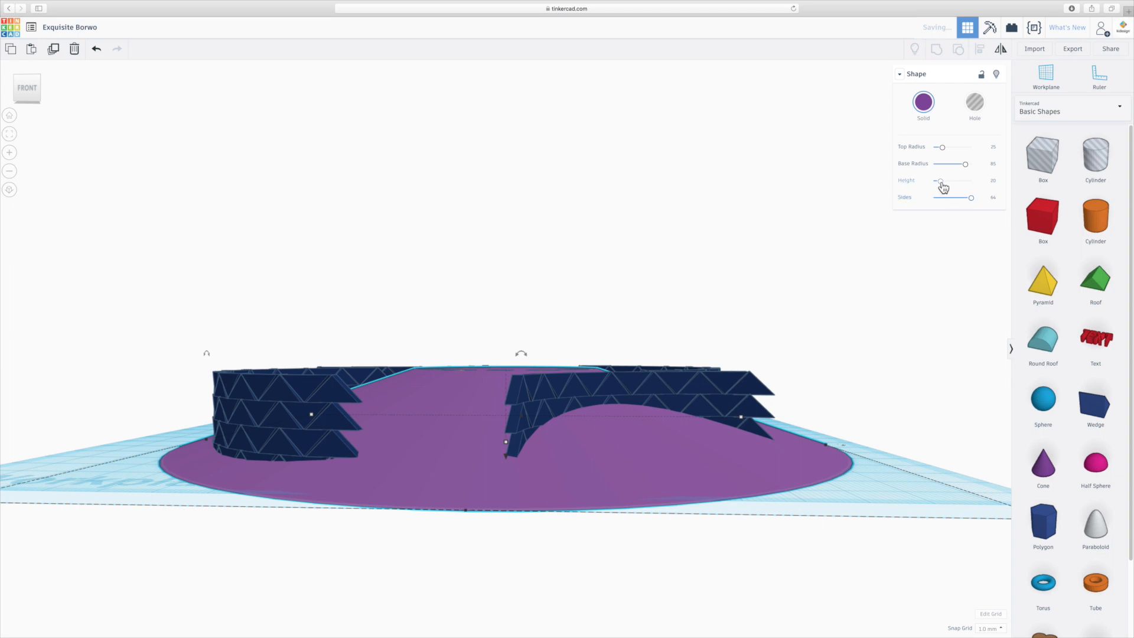
{"action": "left_click", "coordinate": [995, 180]}
{"action": "type", "text": "10"}
{"action": "key", "text": "Return"}
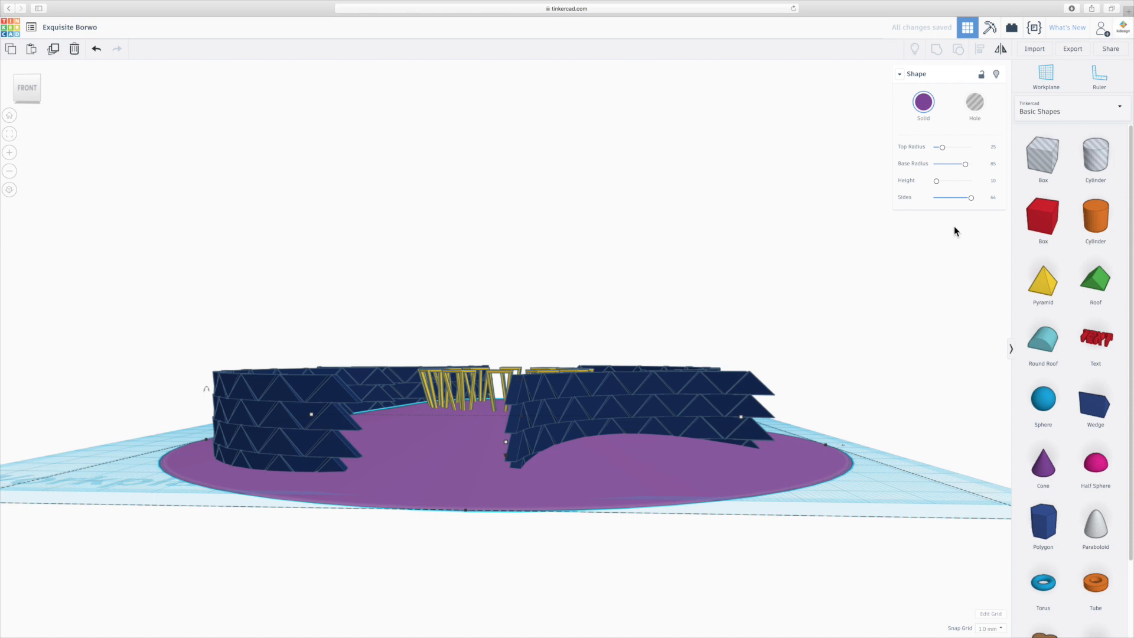
- Mirror the truncated cone vertically so its wide face points up
{"action": "mouse_move", "coordinate": [672, 195]}
{"action": "right_mouse_down"}
{"action": "mouse_move", "coordinate": [675, 225]}
{"action": "mouse_move", "coordinate": [678, 204]}
{"action": "right_mouse_up"}
{"action": "scroll", "coordinate": [678, 206], "scroll_direction": "down", "scroll_amount": 5}
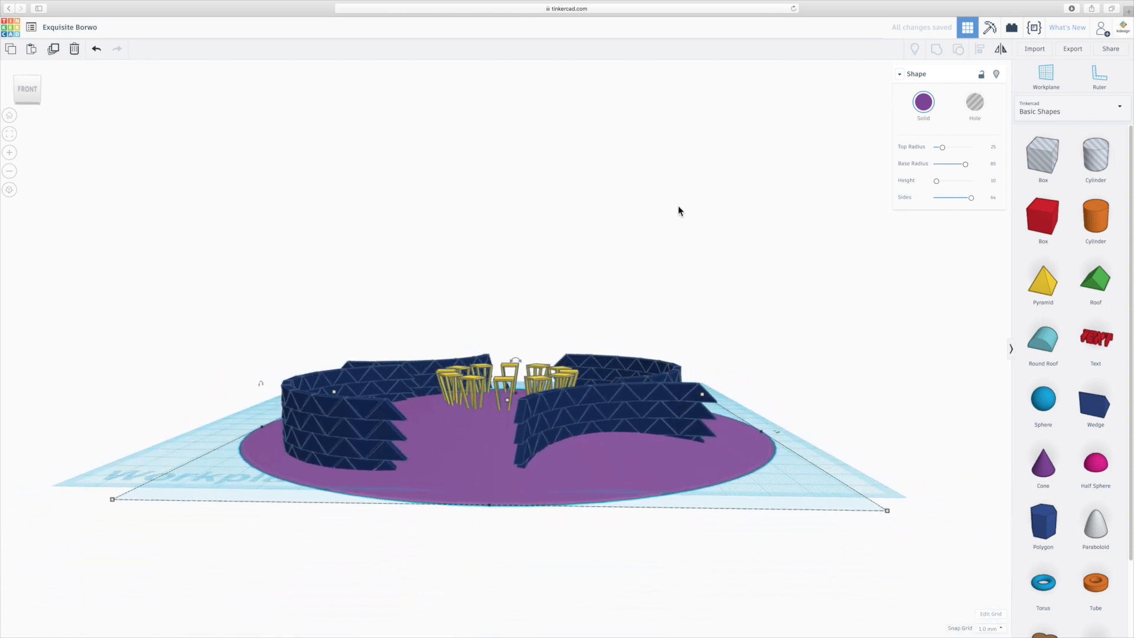
{"action": "left_click_drag", "start_coordinate": [515, 359], "coordinate": [511, 354]}
{"action": "left_click", "coordinate": [999, 49]}
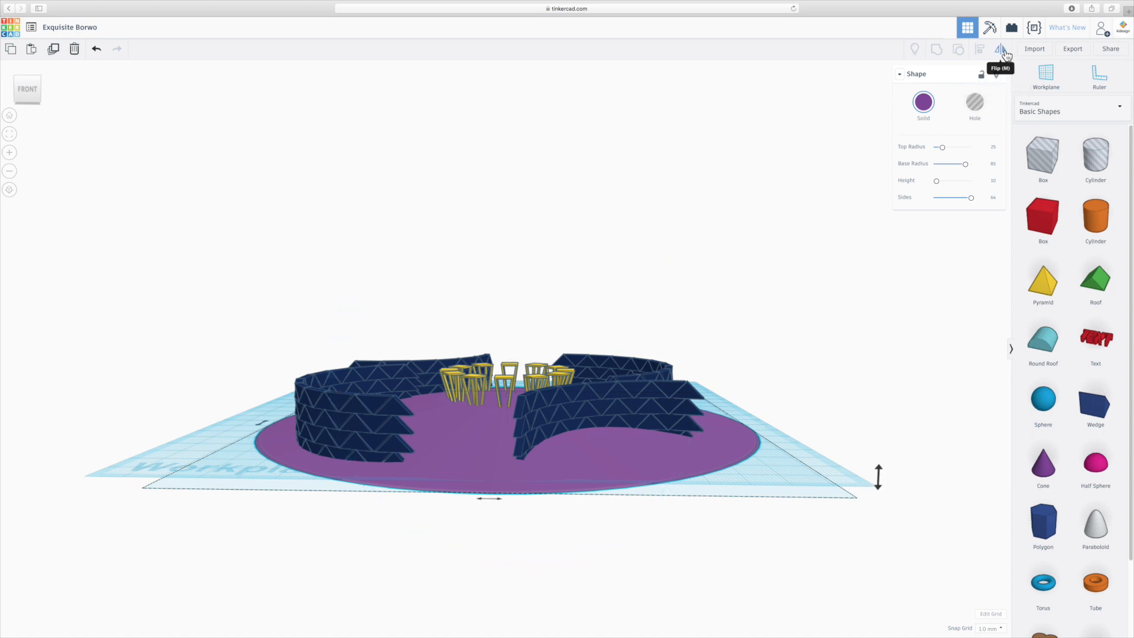
{"action": "left_click", "coordinate": [877, 479]}
{"action": "mouse_move", "coordinate": [640, 509]}
{"action": "right_mouse_down"}
{"action": "mouse_move", "coordinate": [640, 481]}
{"action": "mouse_move", "coordinate": [643, 500]}
{"action": "right_mouse_up"}
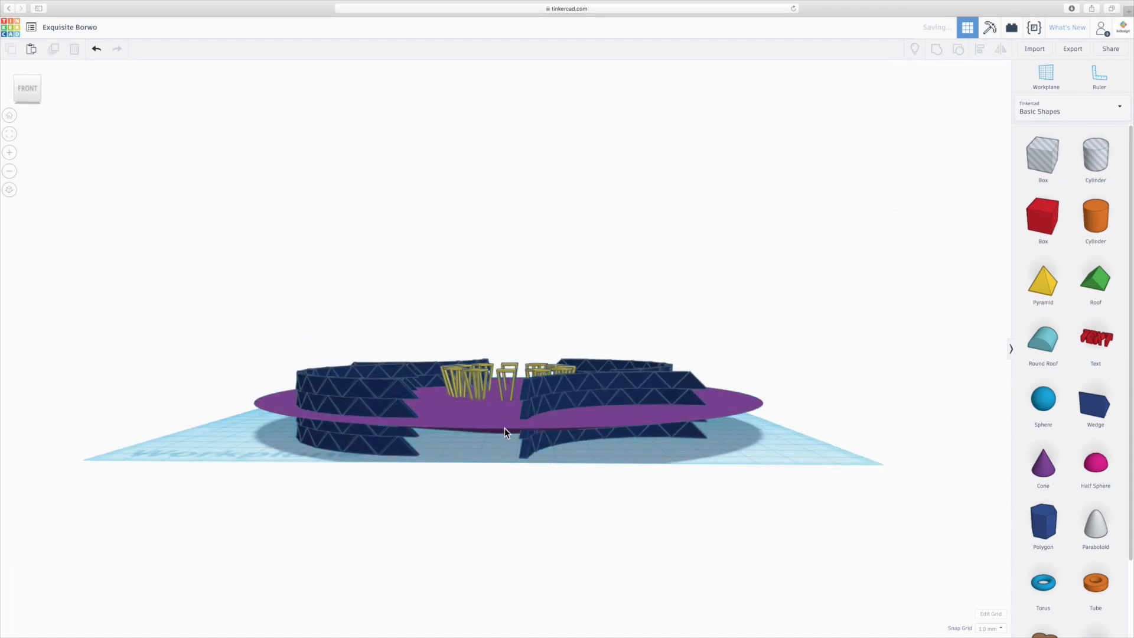
- Raise the inverted cone 20 mm above the workplane so it sits on the yellow frames
{"action": "left_click", "coordinate": [488, 420]}
{"action": "left_click_drag", "start_coordinate": [509, 385], "coordinate": [512, 322]}
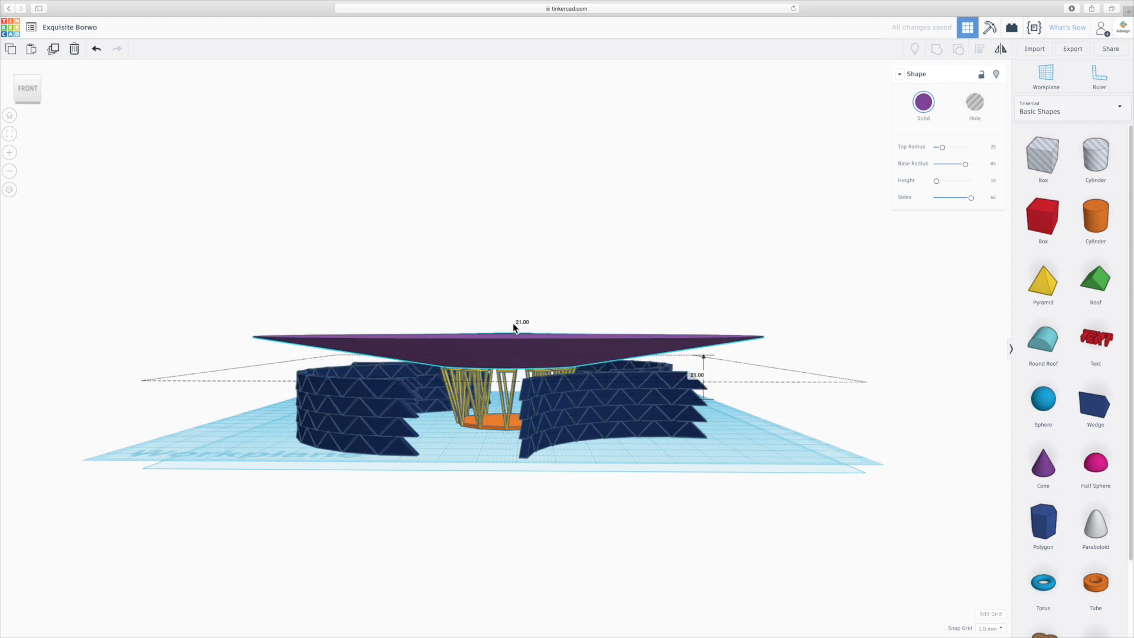
{"action": "scroll", "coordinate": [512, 324], "scroll_direction": "up", "scroll_amount": 5}
{"action": "scroll", "coordinate": [500, 371], "scroll_direction": "up", "scroll_amount": 3}
{"action": "scroll", "coordinate": [497, 388], "scroll_direction": "down", "scroll_amount": 4}
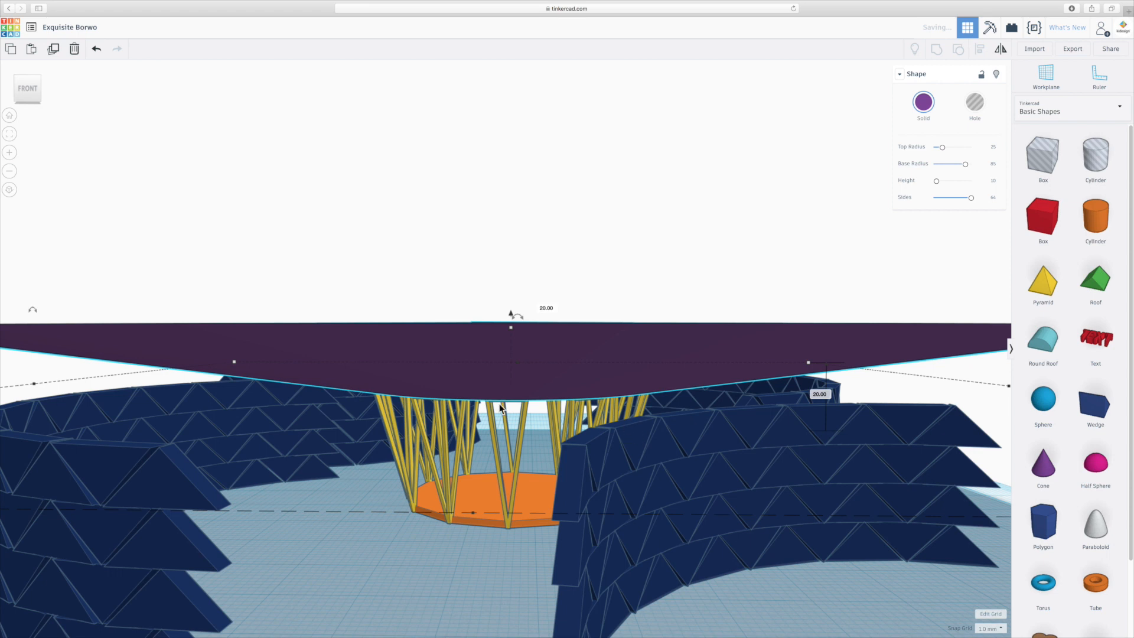
{"action": "scroll", "coordinate": [529, 307], "scroll_direction": "down", "scroll_amount": 3}
- Check from below how the frame tops meet the inverted cone and lower the cone by 1 mm
{"action": "right_click_drag", "start_coordinate": [514, 380], "coordinate": [523, 328]}
{"action": "scroll", "coordinate": [522, 325], "scroll_direction": "up", "scroll_amount": 10}
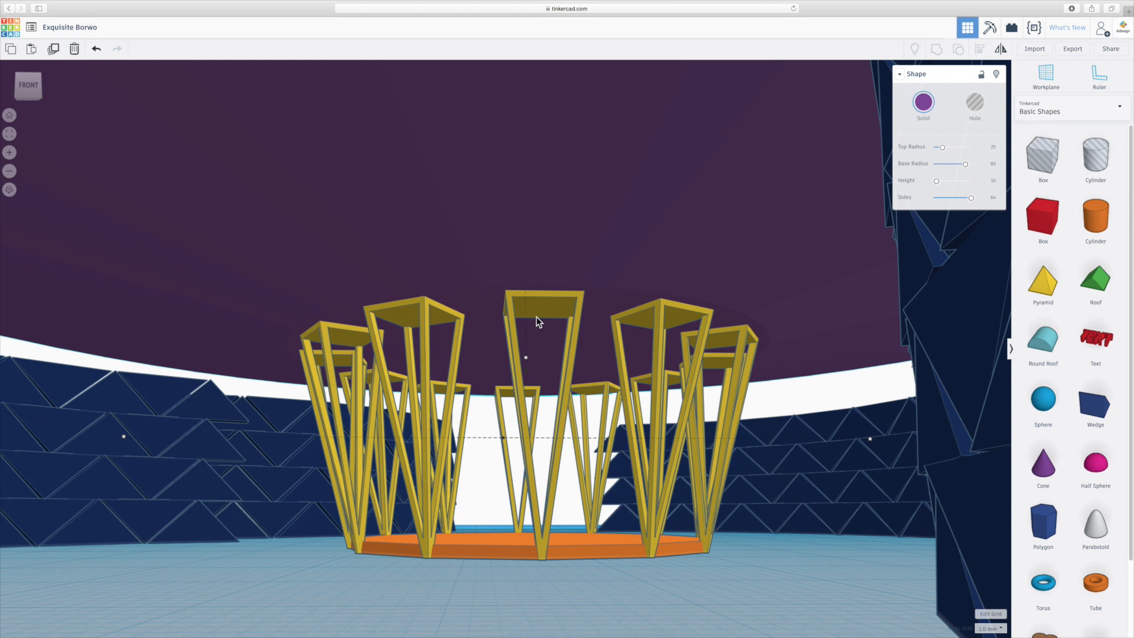
{"action": "scroll", "coordinate": [536, 317], "scroll_direction": "up", "scroll_amount": 2}
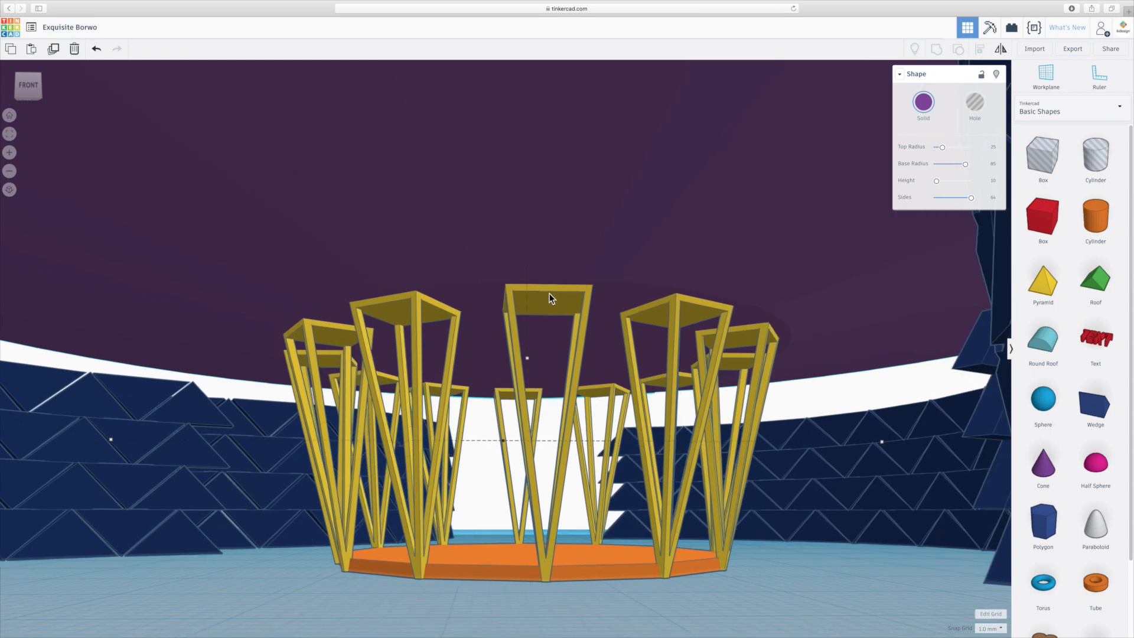
{"action": "scroll", "coordinate": [544, 334], "scroll_direction": "down", "scroll_amount": 5}
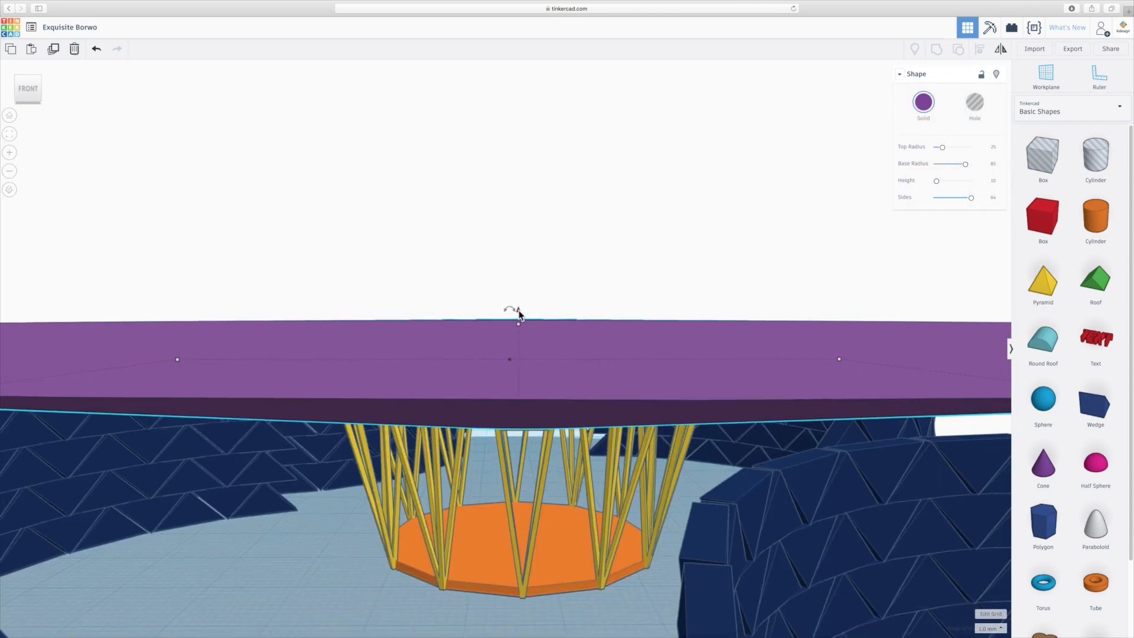
{"action": "left_click_drag", "start_coordinate": [519, 310], "coordinate": [519, 312]}
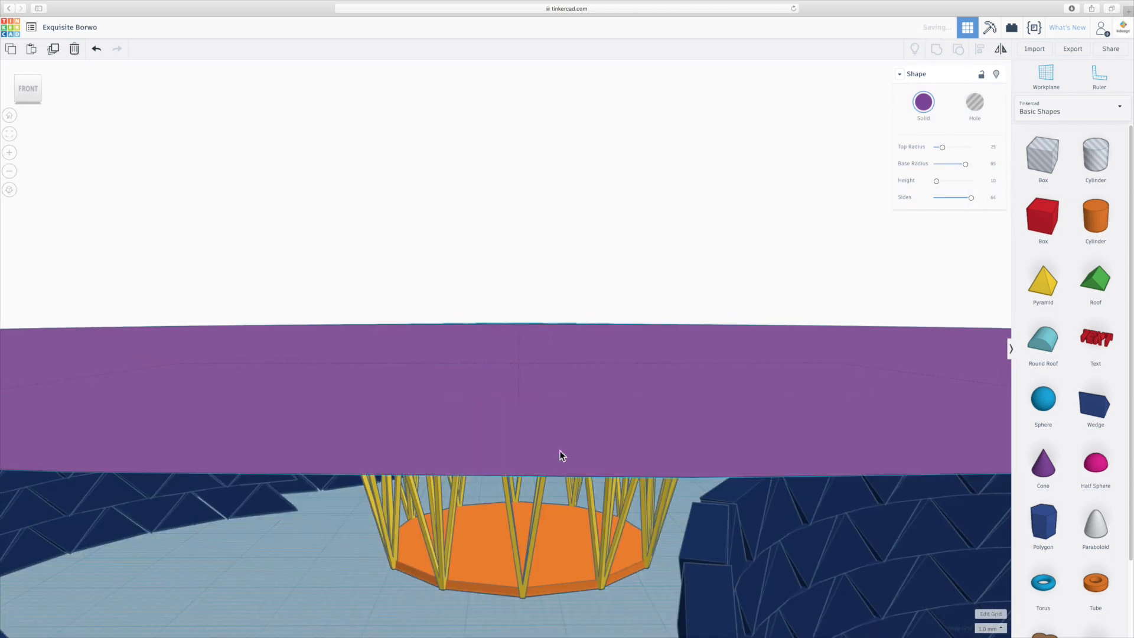
{"action": "scroll", "coordinate": [558, 450], "scroll_direction": "up", "scroll_amount": 5}
{"action": "scroll", "coordinate": [561, 446], "scroll_direction": "down", "scroll_amount": 3}
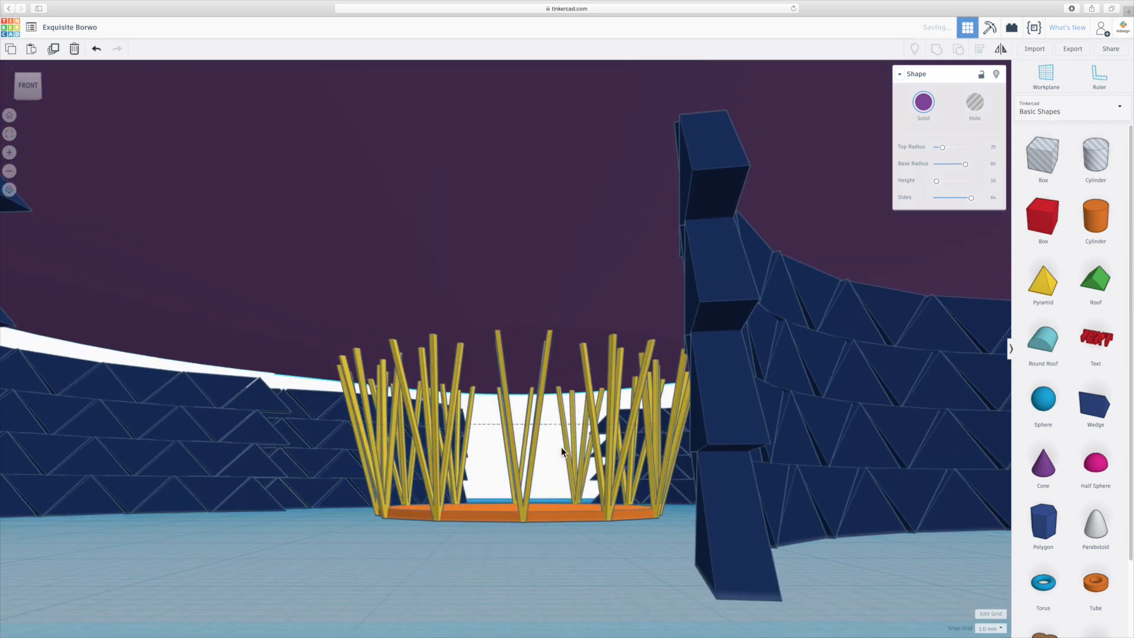
{"action": "scroll", "coordinate": [562, 455], "scroll_direction": "up", "scroll_amount": 8}
{"action": "scroll", "coordinate": [536, 419], "scroll_direction": "down", "scroll_amount": 6}
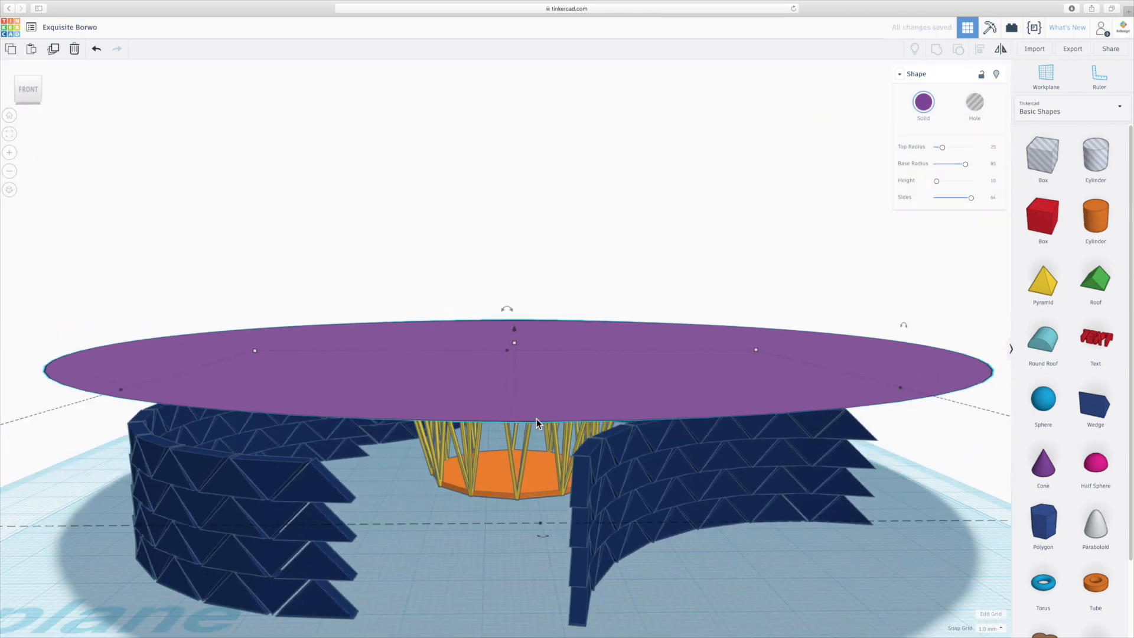
{"action": "scroll", "coordinate": [536, 420], "scroll_direction": "down", "scroll_amount": 1}
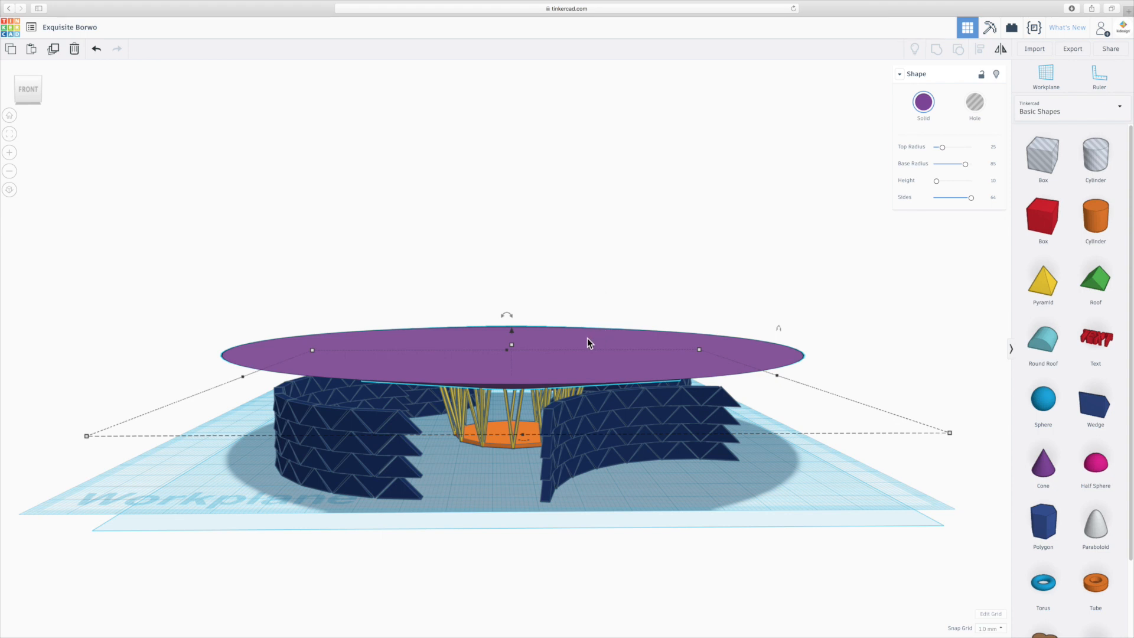
- Set the snap grid to 0.25 mm and raise the inverted cone by 0.25 mm
{"action": "left_click_drag", "start_coordinate": [587, 338], "coordinate": [562, 339]}
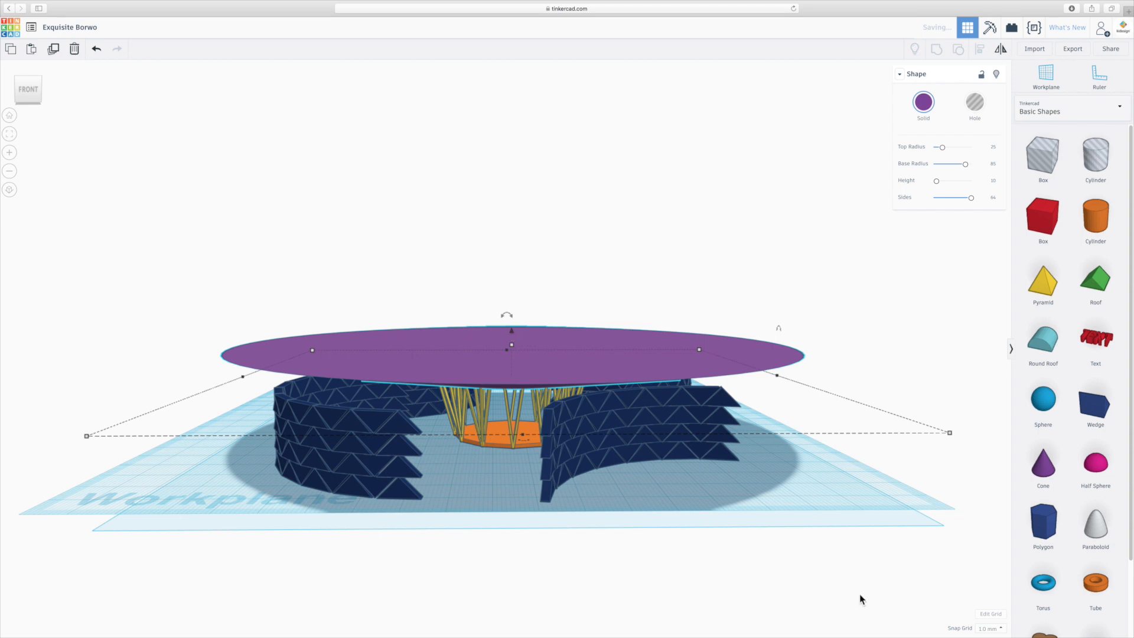
{"action": "left_click", "coordinate": [990, 629]}
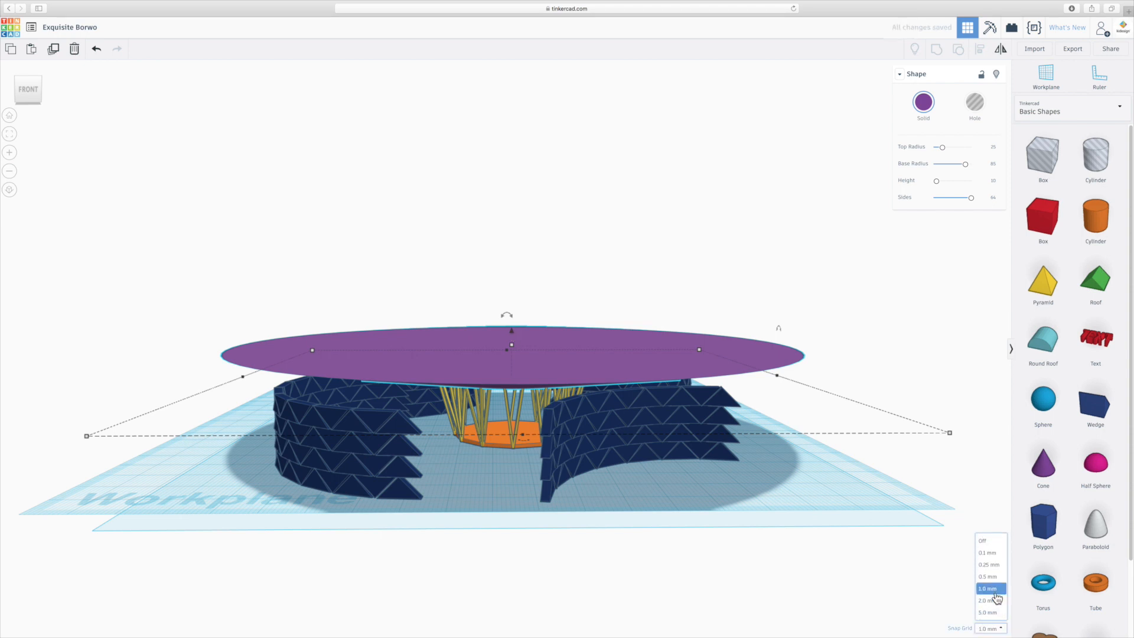
{"action": "left_click", "coordinate": [991, 565]}
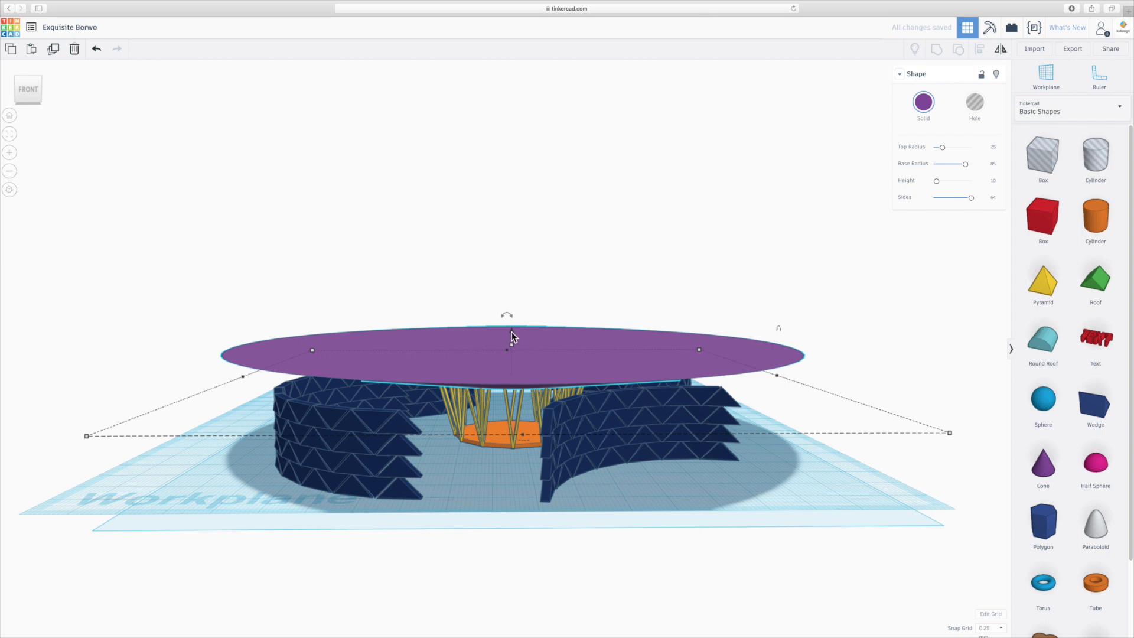
{"action": "left_click_drag", "start_coordinate": [512, 332], "coordinate": [511, 331]}
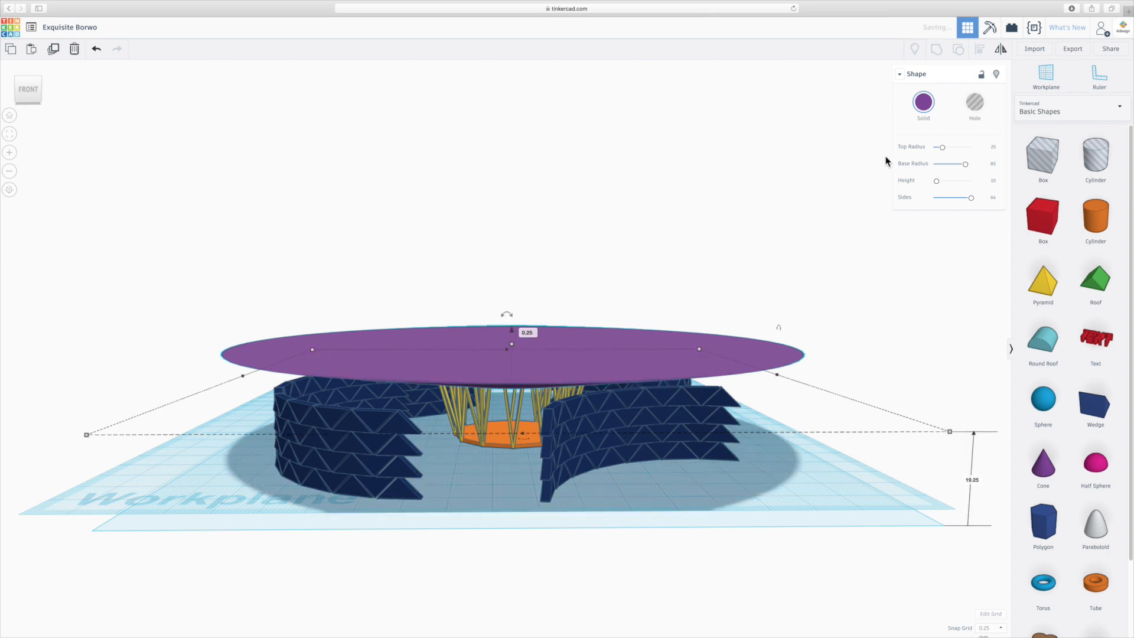
- Turn the inverted cone into a hole
{"action": "left_click", "coordinate": [981, 110]}
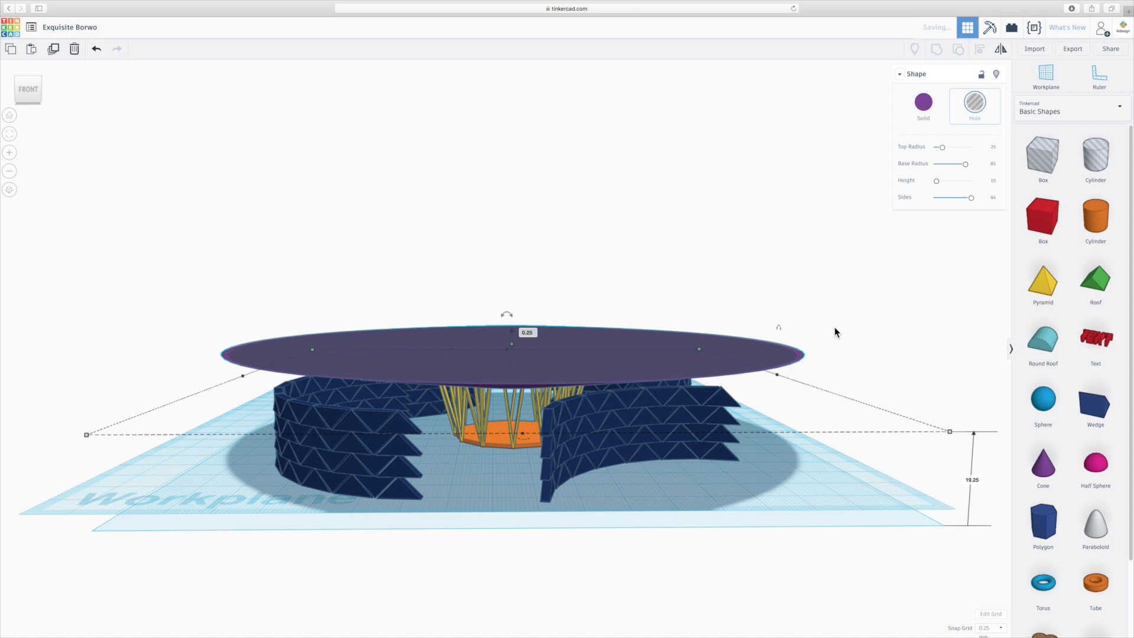
- Group the inverted hole cone with the solid purple cone to hollow out the roof
{"action": "scroll", "coordinate": [817, 367], "scroll_direction": "up", "scroll_amount": 4}
{"action": "right_click_drag", "start_coordinate": [897, 392], "coordinate": [898, 339]}
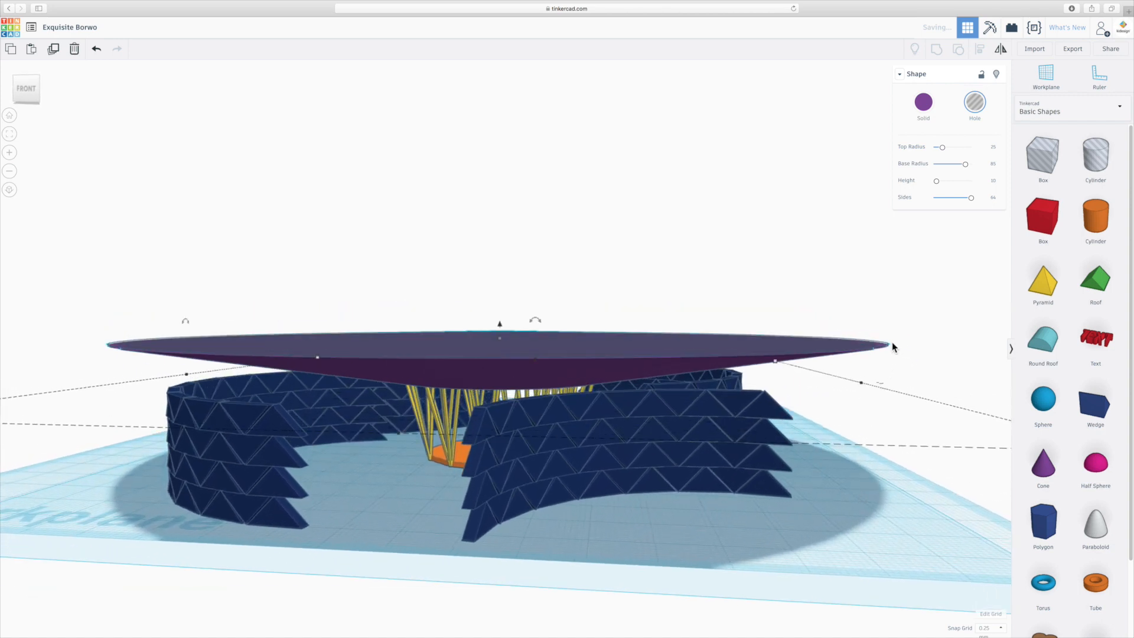
{"action": "scroll", "coordinate": [890, 342], "scroll_direction": "up", "scroll_amount": 3}
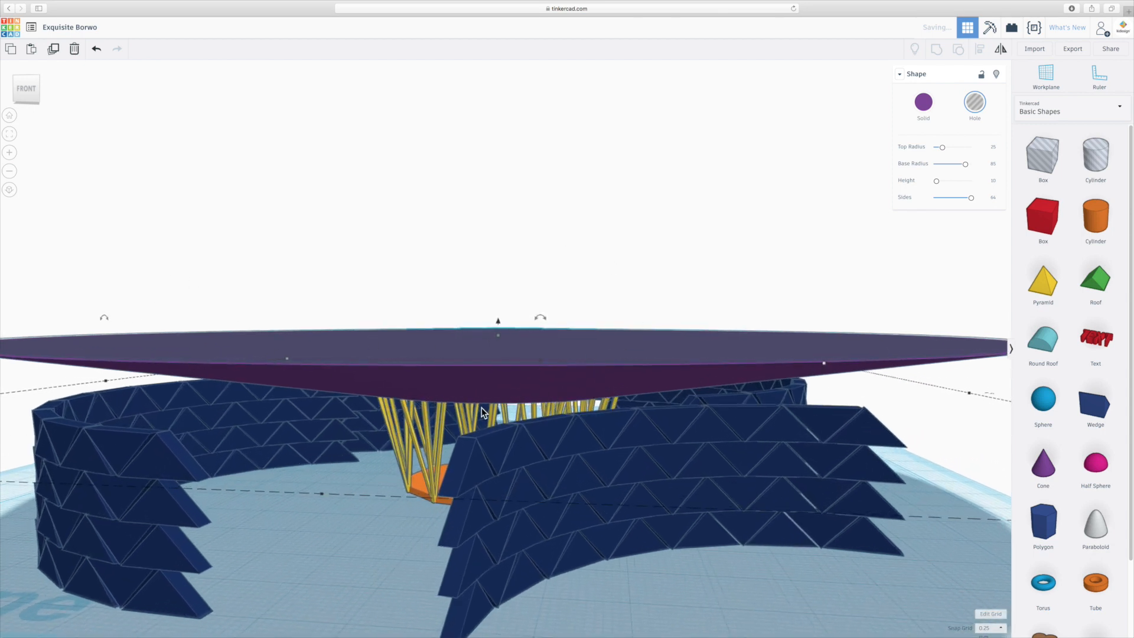
{"action": "scroll", "coordinate": [476, 388], "scroll_direction": "down", "scroll_amount": 3}
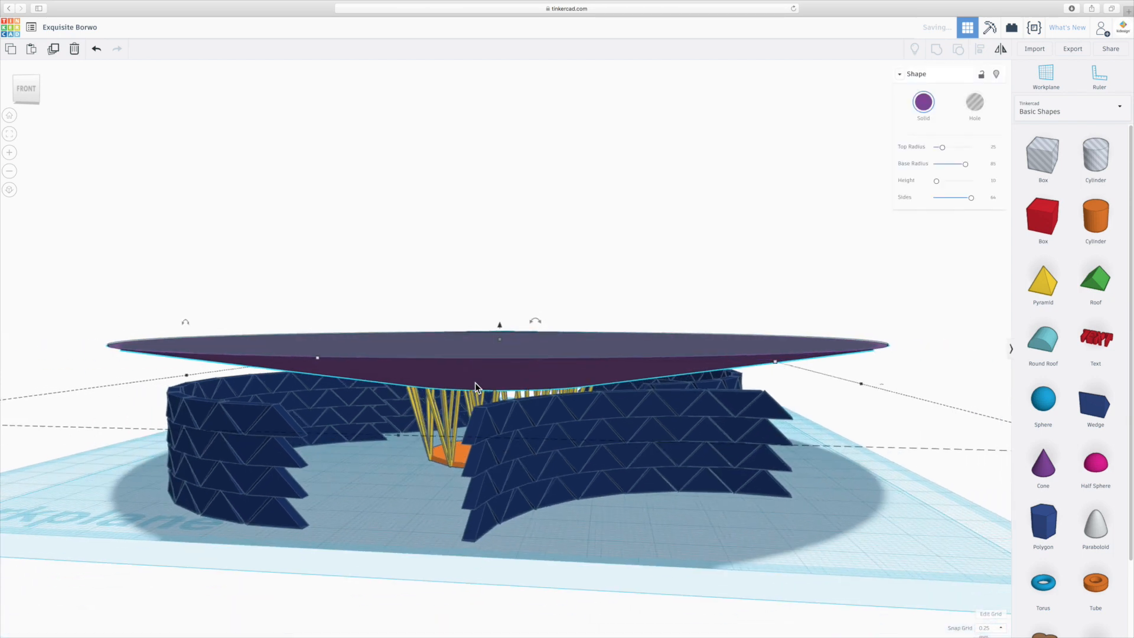
{"action": "left_click", "coordinate": [897, 364]}
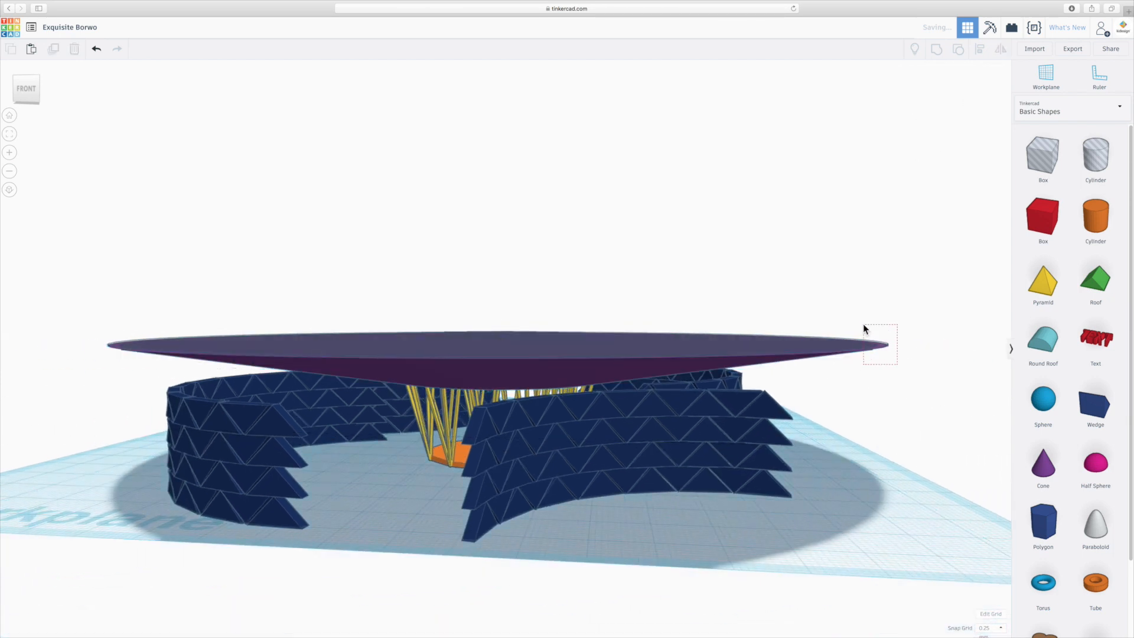
{"action": "left_click_drag", "start_coordinate": [863, 325], "coordinate": [860, 322]}
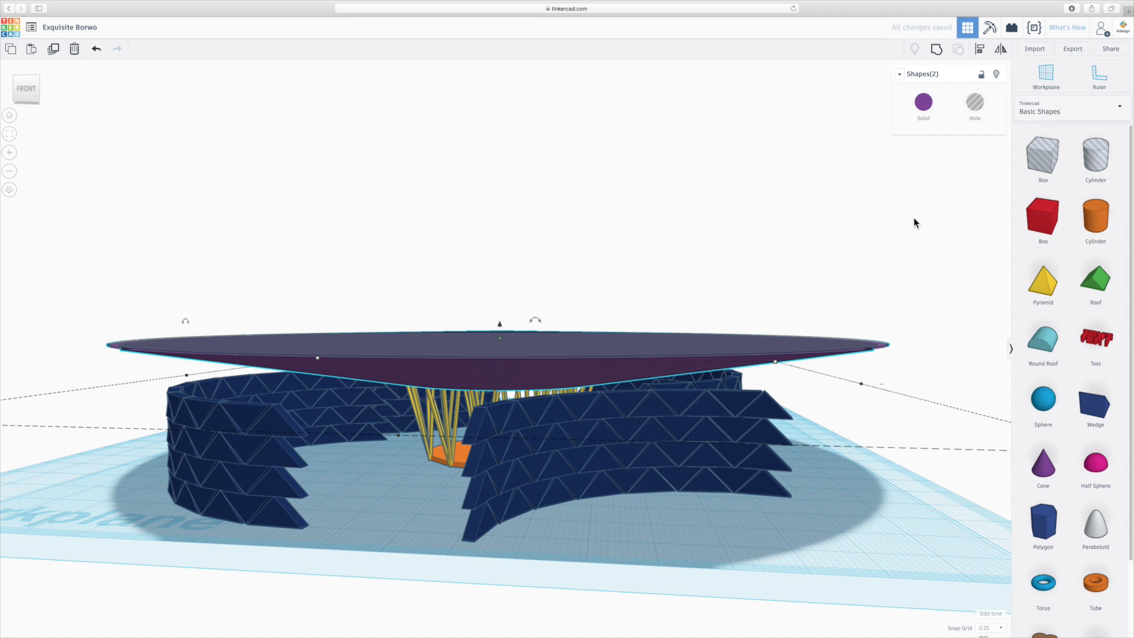
{"action": "left_click", "coordinate": [936, 51]}
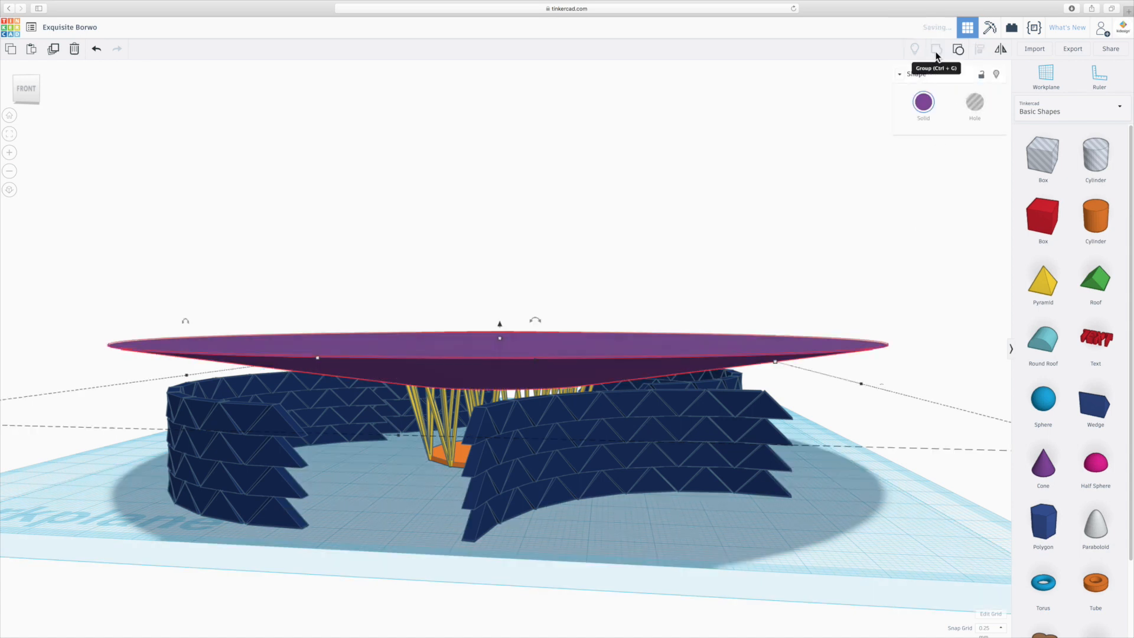
- Duplicate the orange twelve-sided base in place and set the copy's sides to the maximum to make it round
{"action": "right_click_drag", "start_coordinate": [575, 250], "coordinate": [531, 278]}
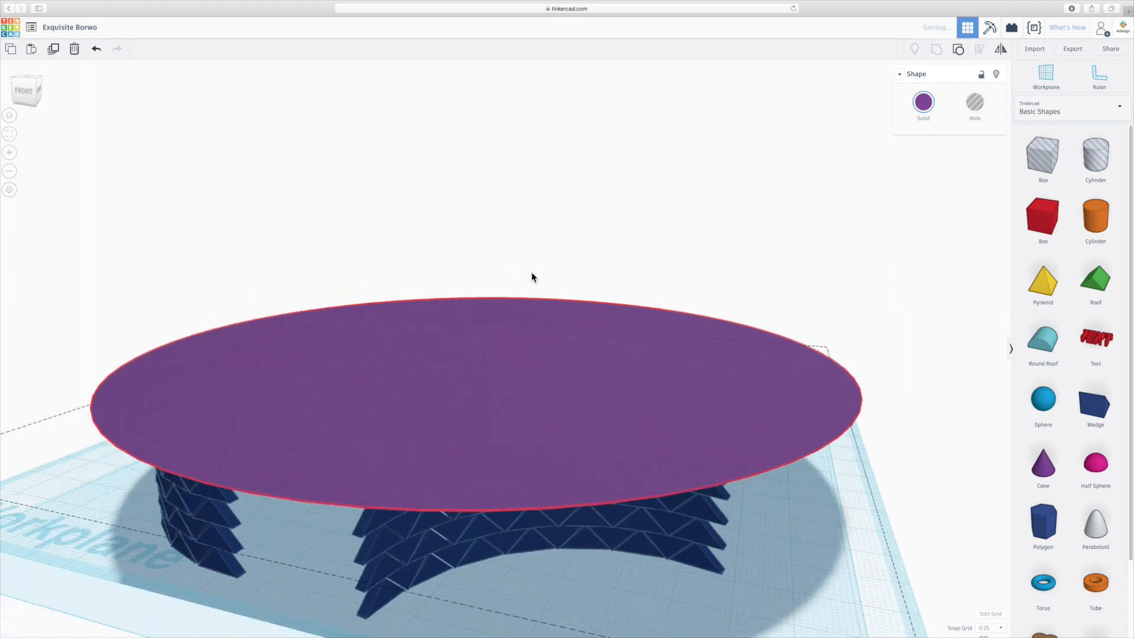
{"action": "right_click_drag", "start_coordinate": [605, 375], "coordinate": [728, 334]}
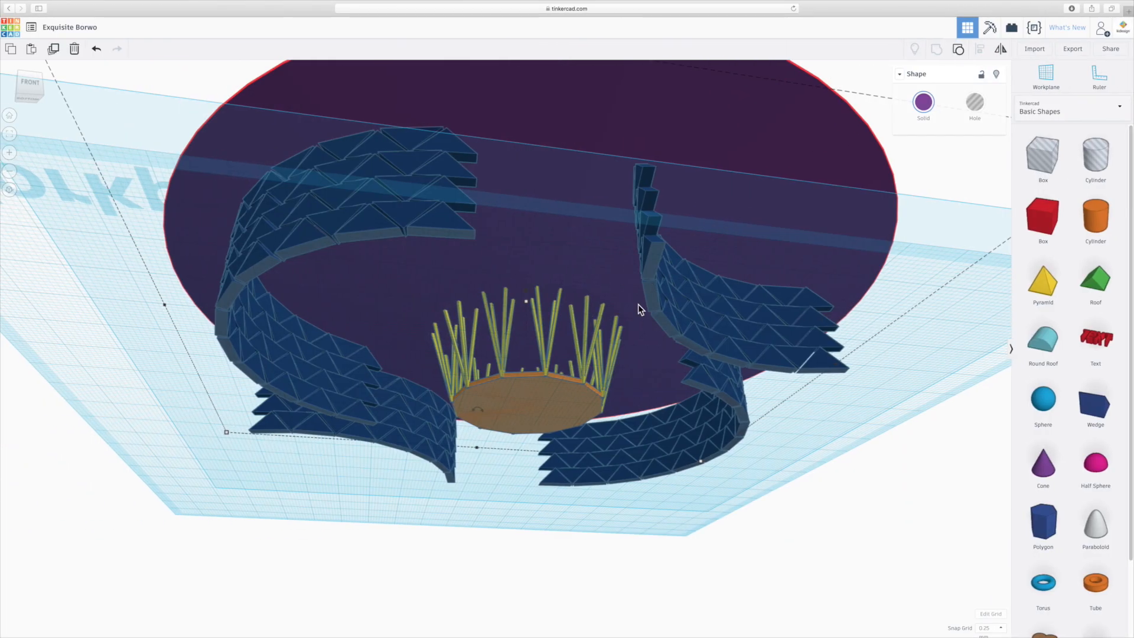
{"action": "right_click_drag", "start_coordinate": [597, 277], "coordinate": [549, 325]}
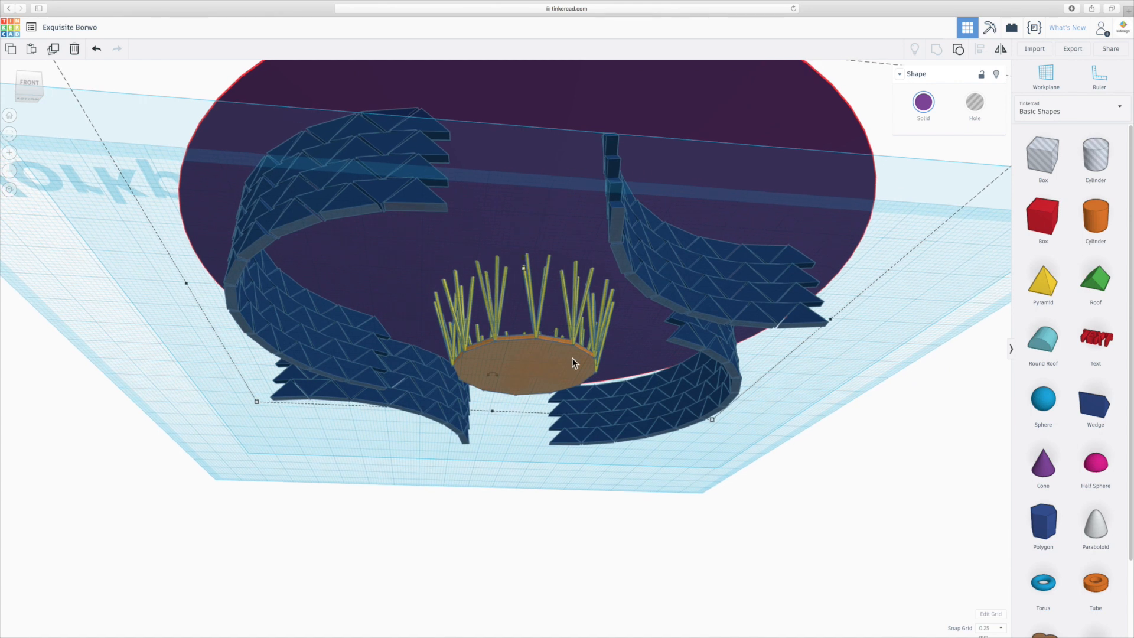
{"action": "left_click", "coordinate": [526, 381]}
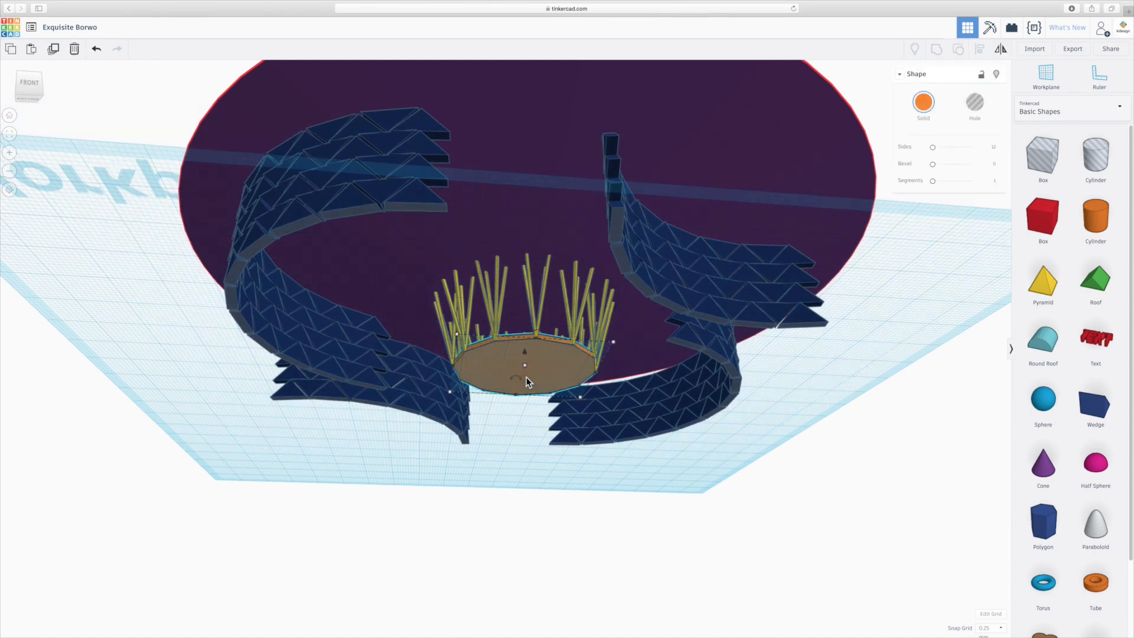
{"action": "key", "text": "super+d"}
{"action": "right_click_drag", "start_coordinate": [537, 352], "coordinate": [542, 385]}
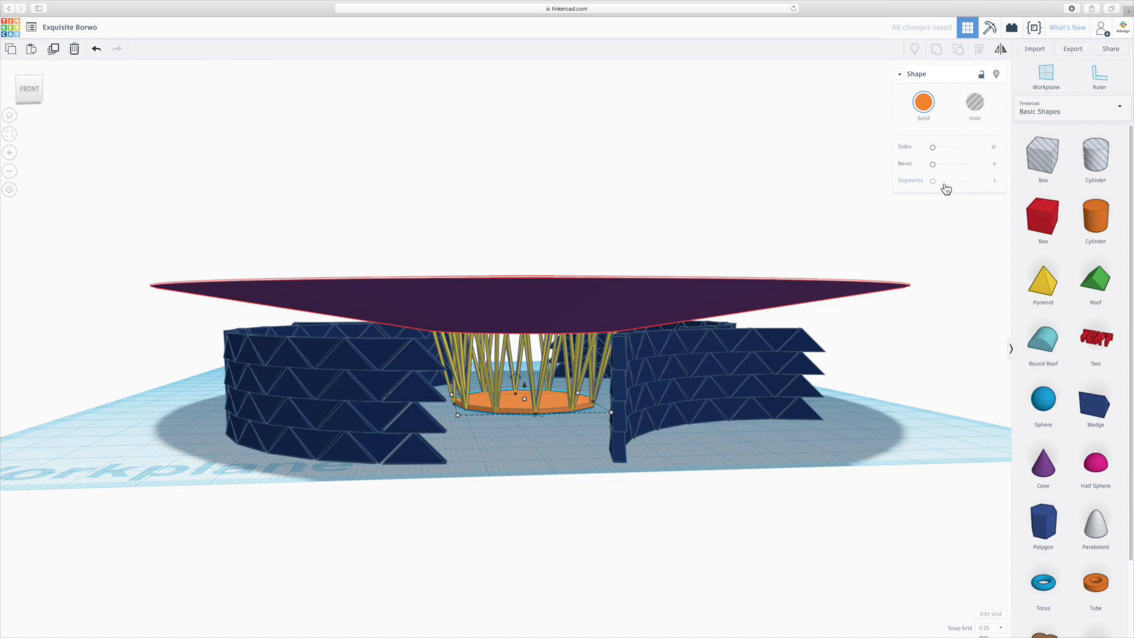
{"action": "left_click_drag", "start_coordinate": [933, 148], "coordinate": [1045, 143]}
- Raise the round orange copy above the base and stretch it to 32.5 mm tall so it passes through the roof
{"action": "scroll", "coordinate": [564, 422], "scroll_direction": "up", "scroll_amount": 10}
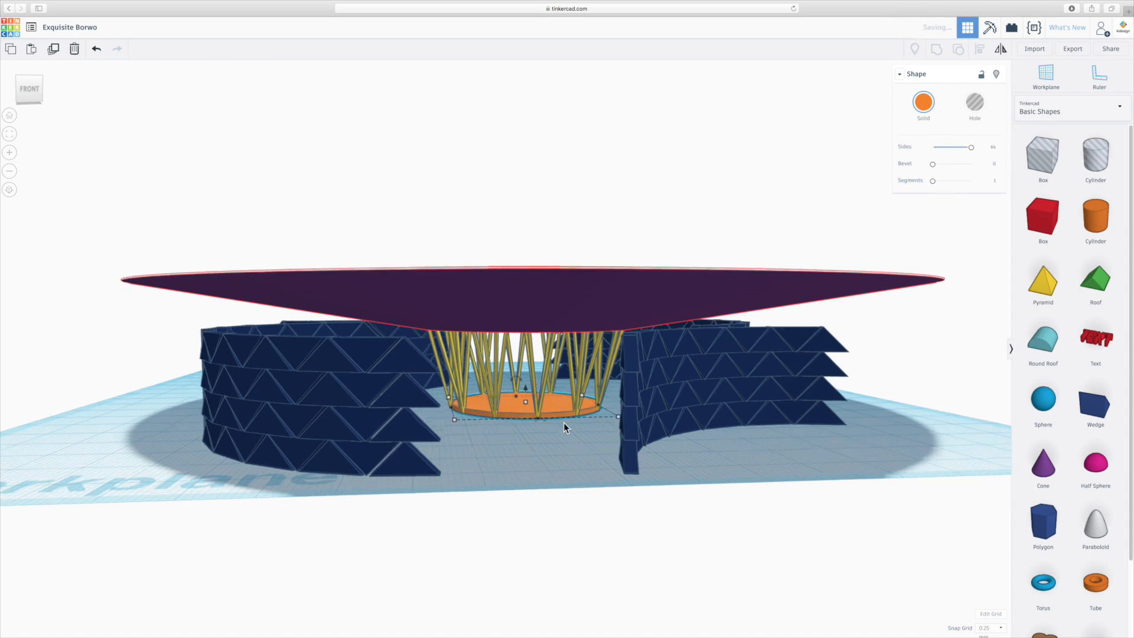
{"action": "scroll", "coordinate": [721, 484], "scroll_direction": "up", "scroll_amount": 5}
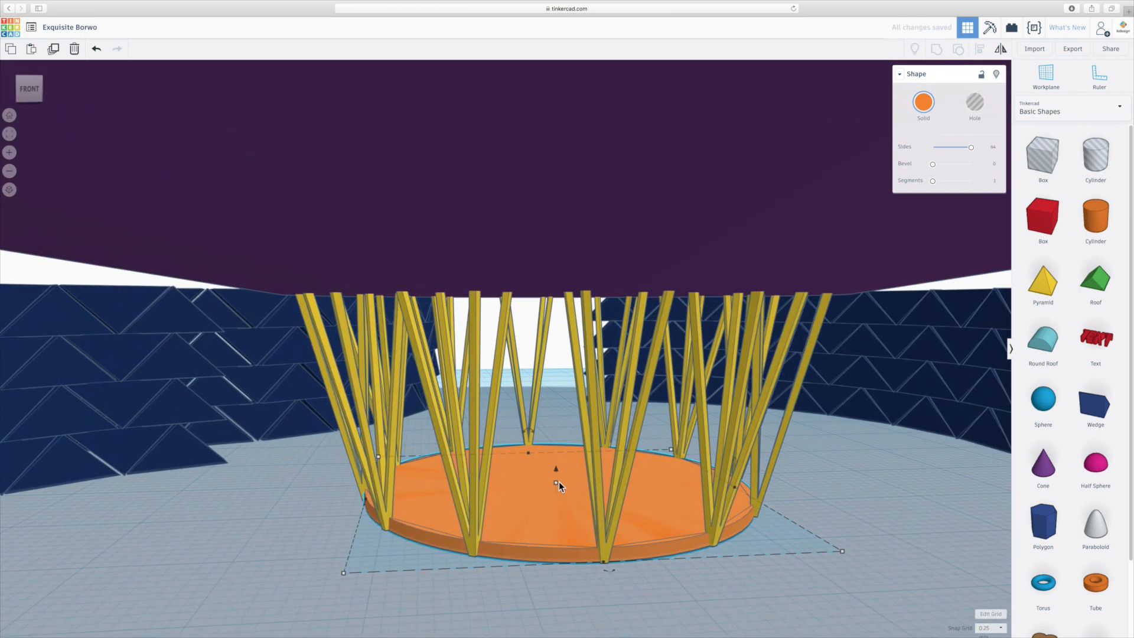
{"action": "left_click_drag", "start_coordinate": [556, 468], "coordinate": [565, 106]}
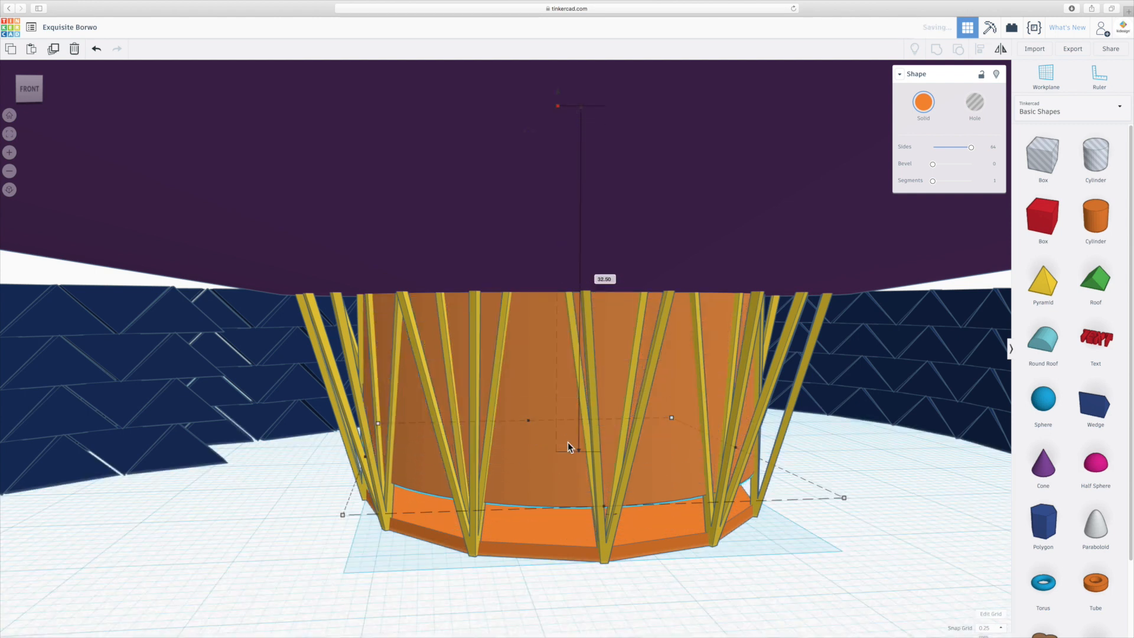
{"action": "scroll", "coordinate": [576, 526], "scroll_direction": "down", "scroll_amount": 5}
{"action": "scroll", "coordinate": [580, 381], "scroll_direction": "down", "scroll_amount": 5}
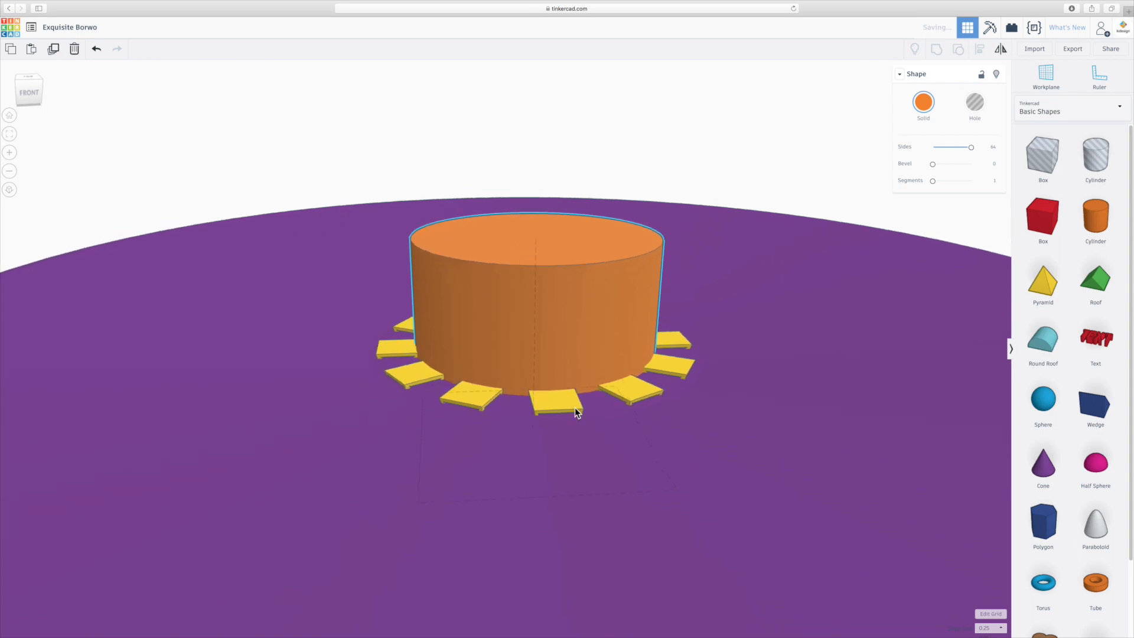
{"action": "scroll", "coordinate": [574, 410], "scroll_direction": "up", "scroll_amount": 5}
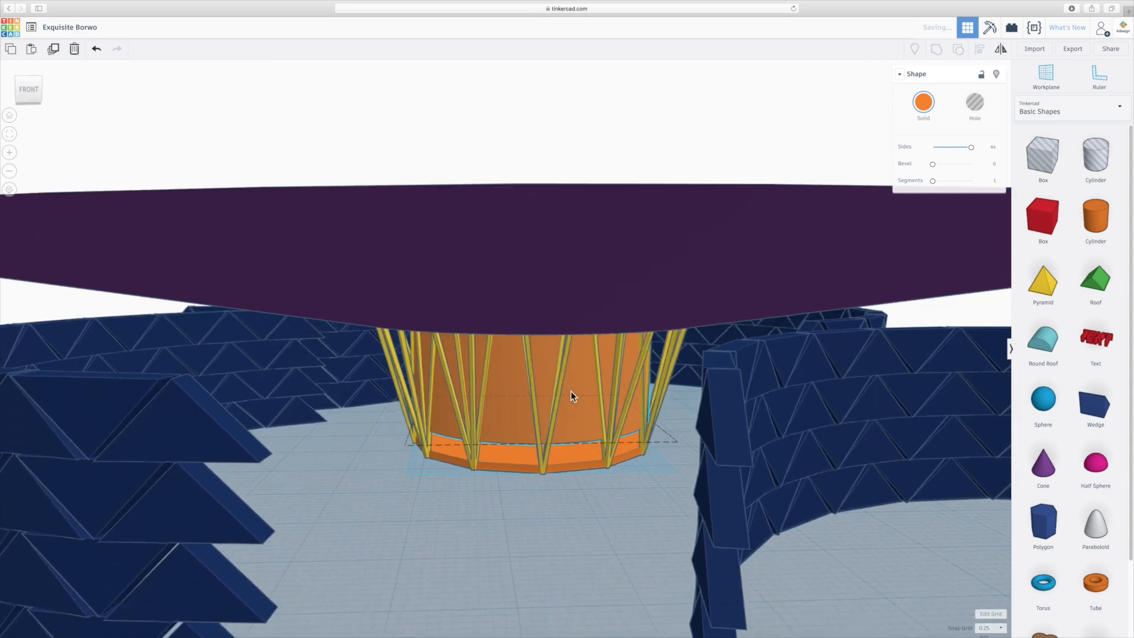
{"action": "scroll", "coordinate": [571, 395], "scroll_direction": "down", "scroll_amount": 4}
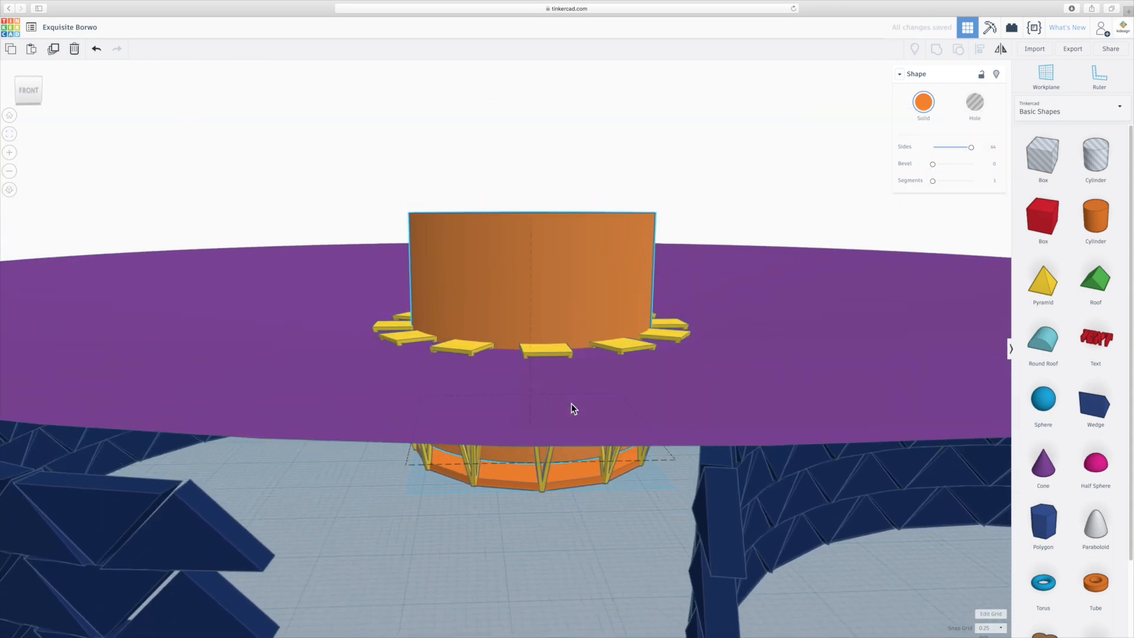
{"action": "scroll", "coordinate": [568, 400], "scroll_direction": "up", "scroll_amount": 4}
{"action": "scroll", "coordinate": [568, 398], "scroll_direction": "down", "scroll_amount": 2}
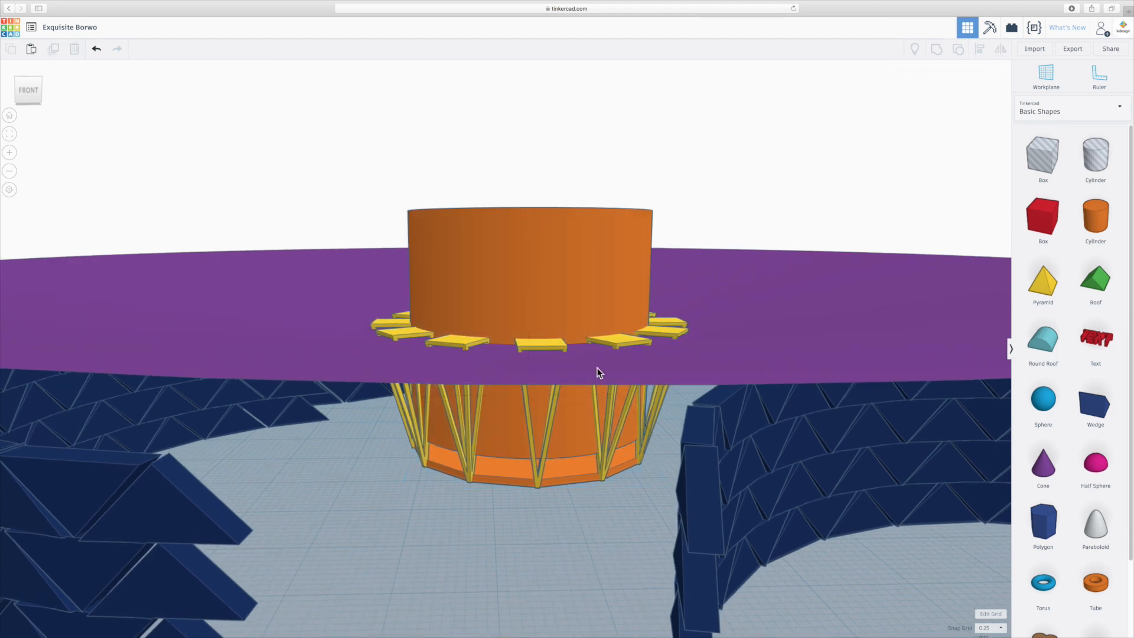
- Raise the hollow purple roof slightly so the yellow frame tops do not poke through it
{"action": "left_click", "coordinate": [548, 367]}
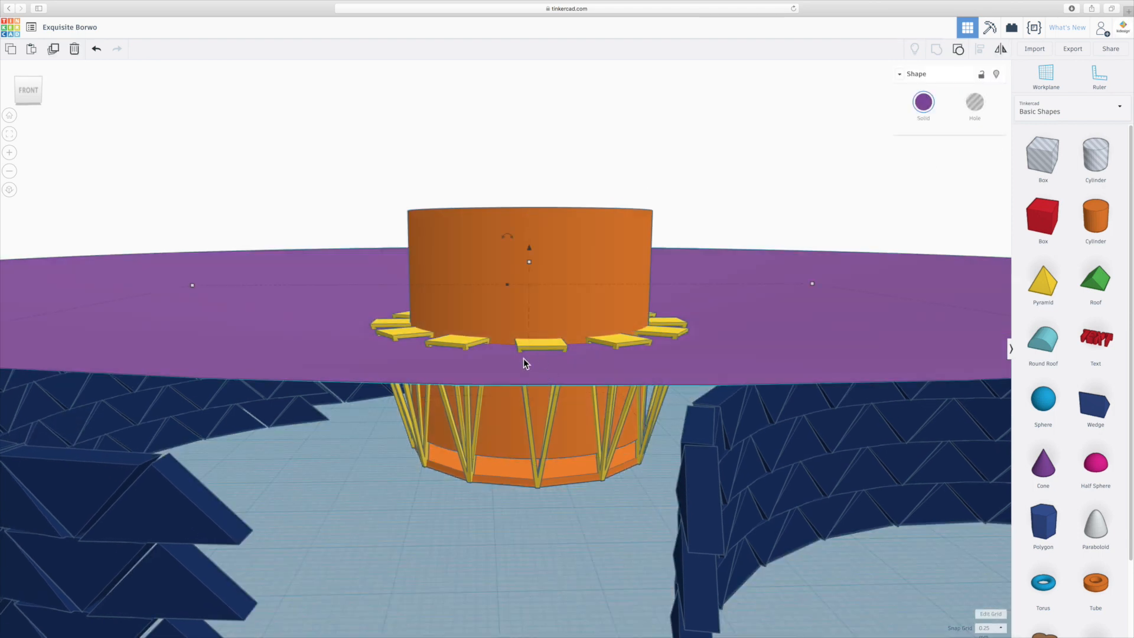
{"action": "scroll", "coordinate": [523, 358], "scroll_direction": "up", "scroll_amount": 3}
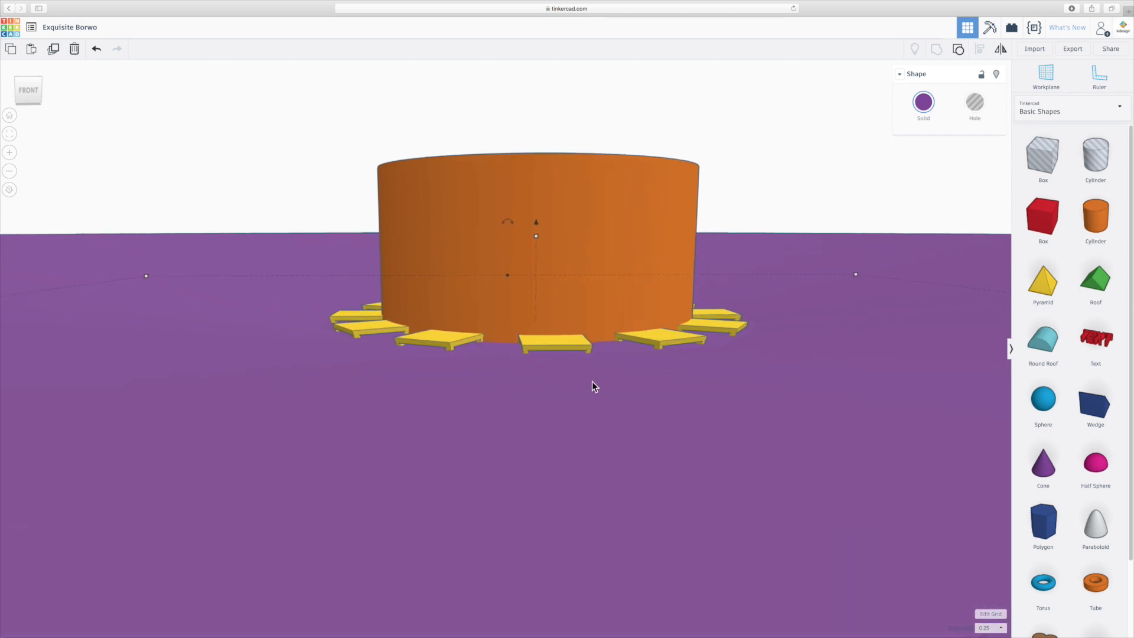
{"action": "scroll", "coordinate": [593, 385], "scroll_direction": "up", "scroll_amount": 5}
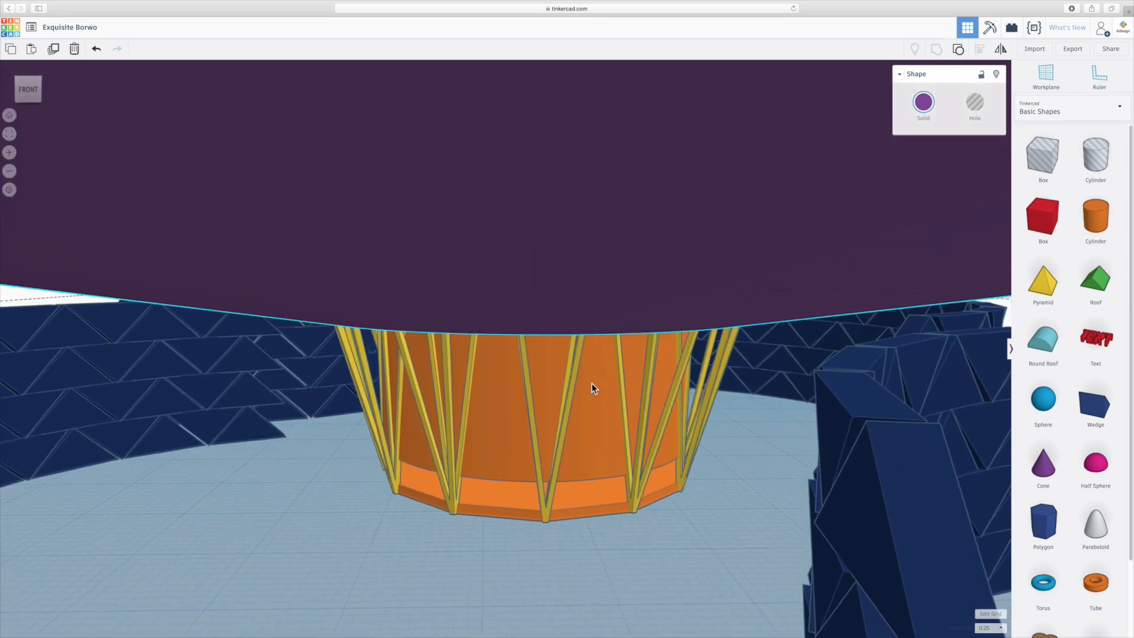
{"action": "scroll", "coordinate": [591, 387], "scroll_direction": "down", "scroll_amount": 5}
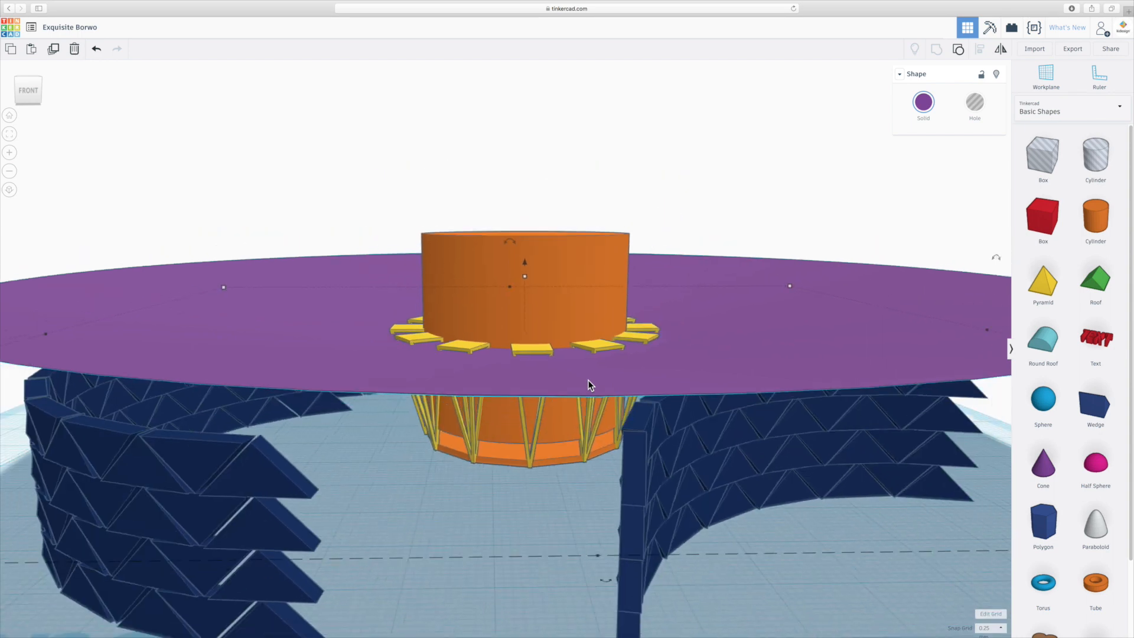
{"action": "left_click_drag", "start_coordinate": [524, 267], "coordinate": [522, 271]}
{"action": "right_click_drag", "start_coordinate": [522, 270], "coordinate": [515, 425]}
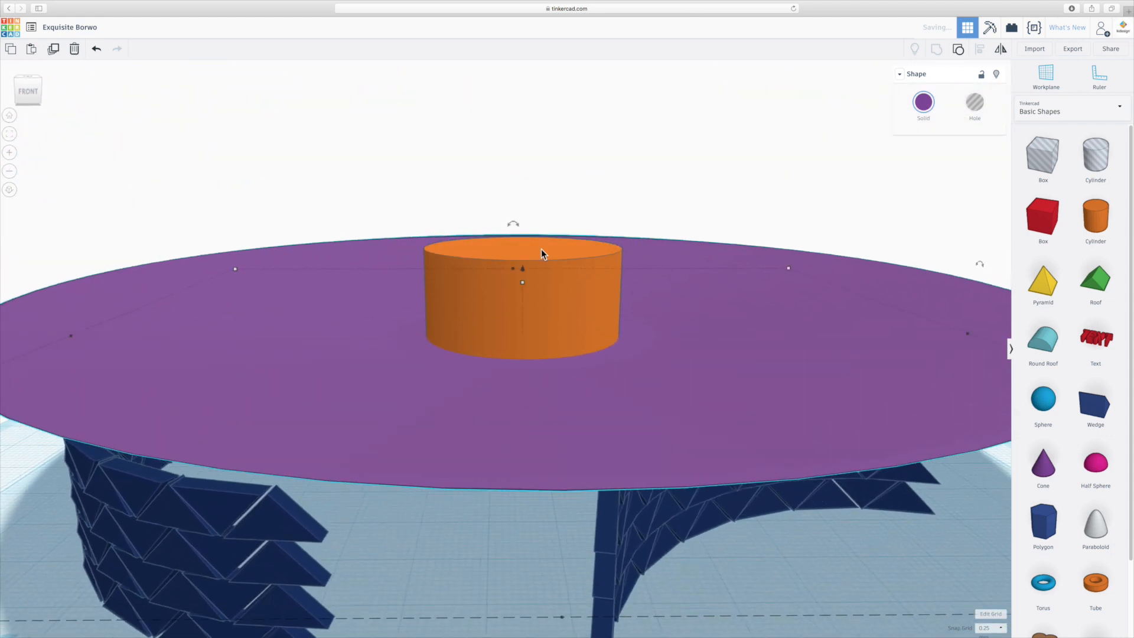
- Turn the tall orange cylinder into a hole and group it with the roof to cut a round central opening
{"action": "right_click_drag", "start_coordinate": [578, 172], "coordinate": [575, 148]}
{"action": "scroll", "coordinate": [576, 148], "scroll_direction": "down", "scroll_amount": 5}
{"action": "key", "text": "Escape"}
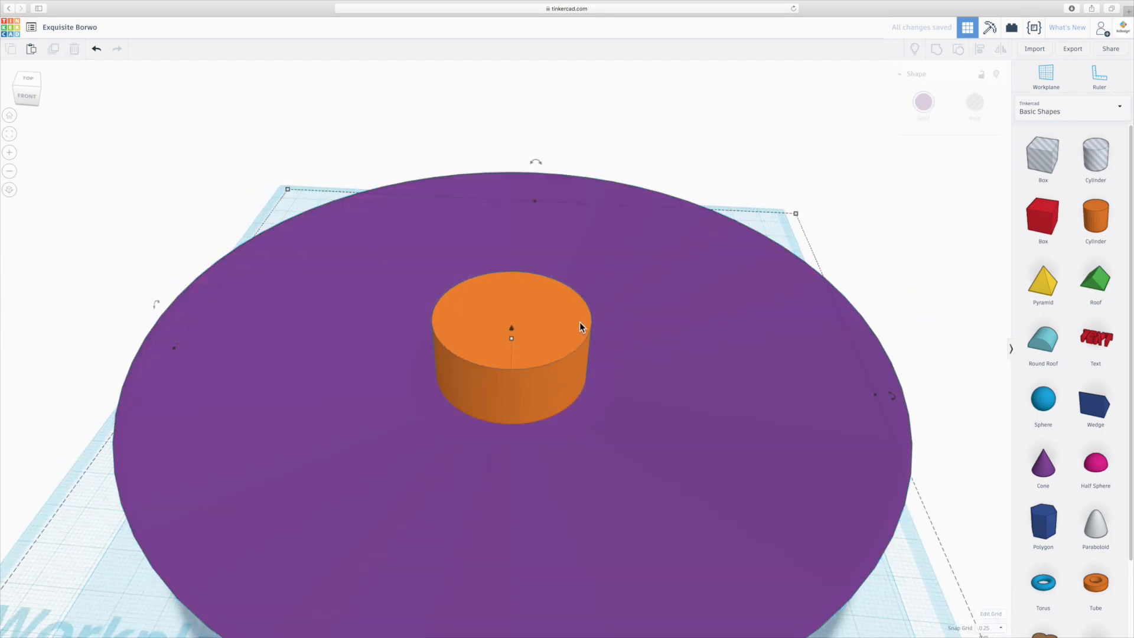
{"action": "left_click", "coordinate": [566, 332]}
{"action": "left_click", "coordinate": [974, 102]}
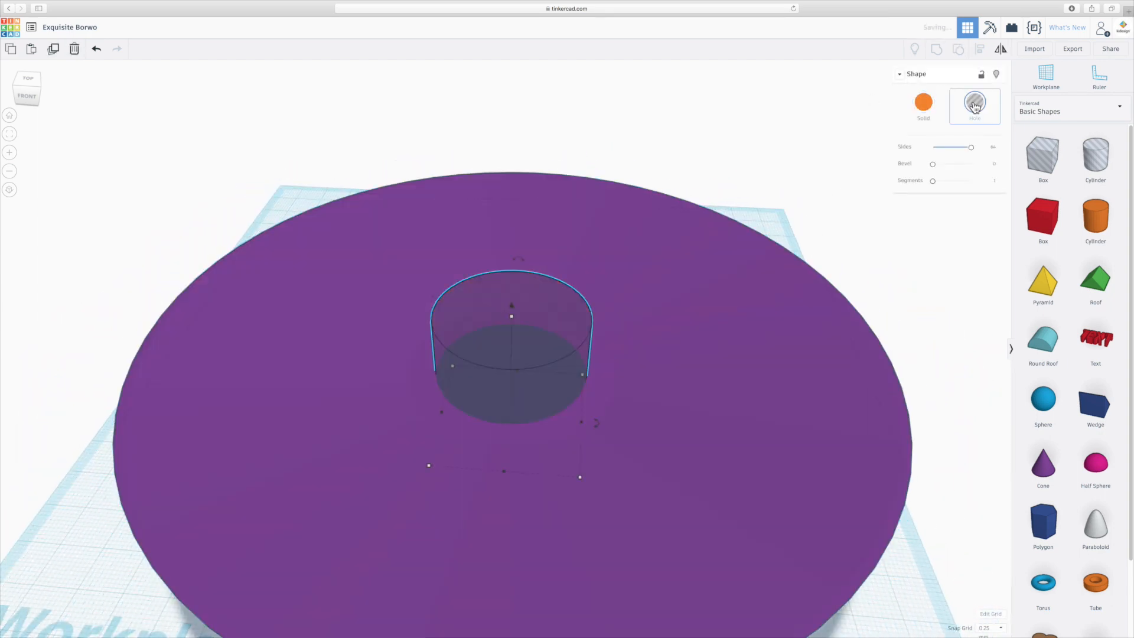
{"action": "left_click", "coordinate": [763, 313], "text": "shift"}
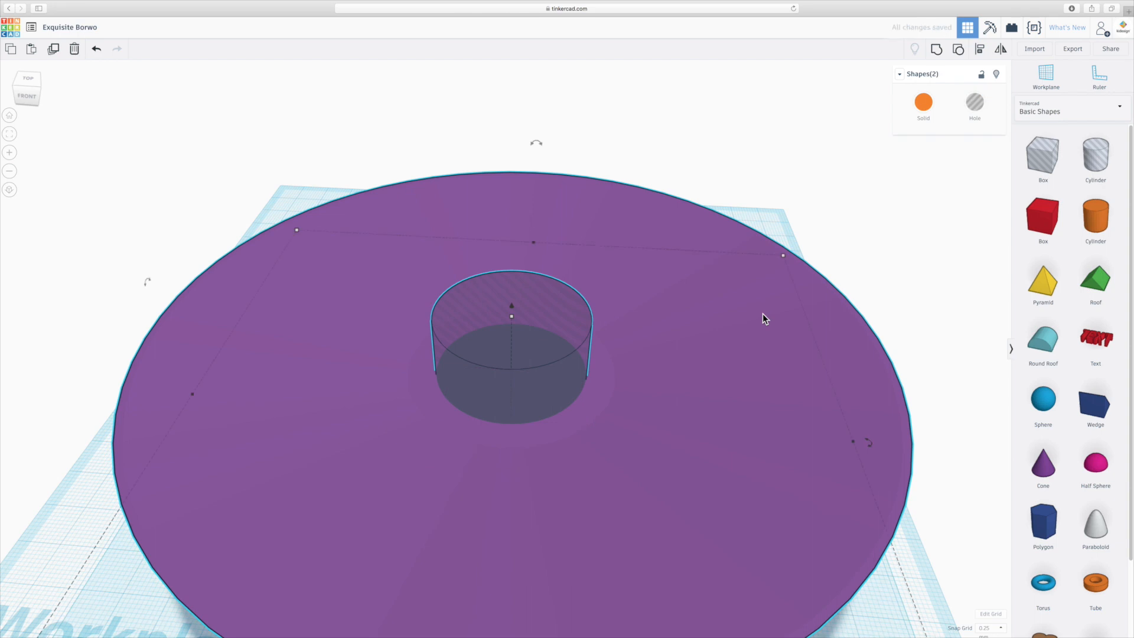
{"action": "left_click", "coordinate": [936, 48]}
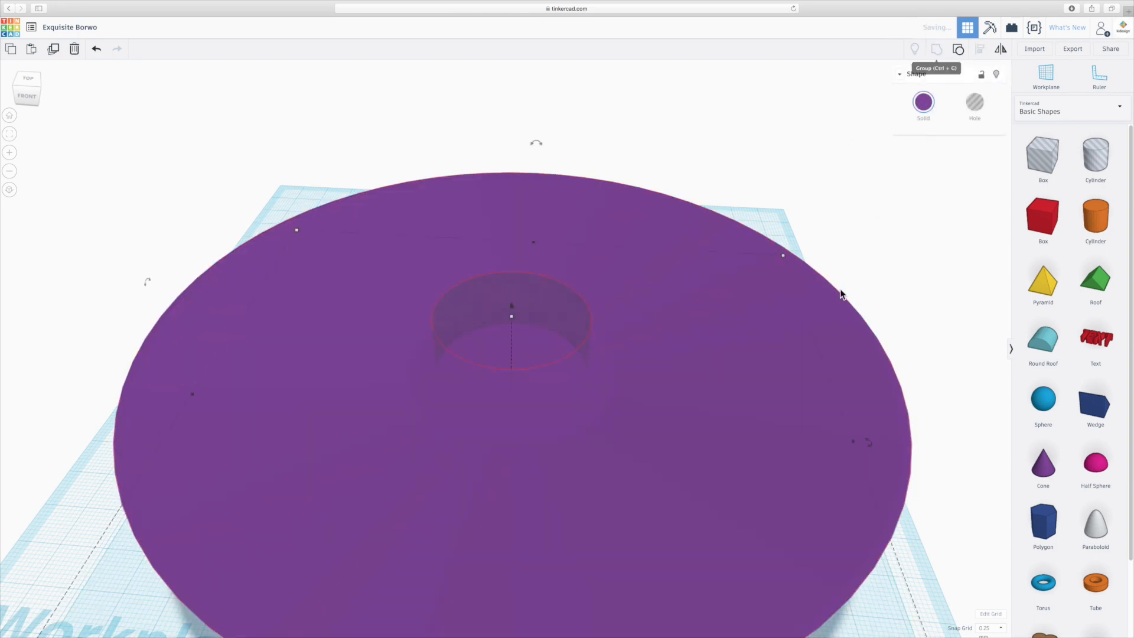
- Examine the roof's central opening and its fit on the frame tops from above, below and the sides
{"action": "right_click_drag", "start_coordinate": [741, 429], "coordinate": [764, 439]}
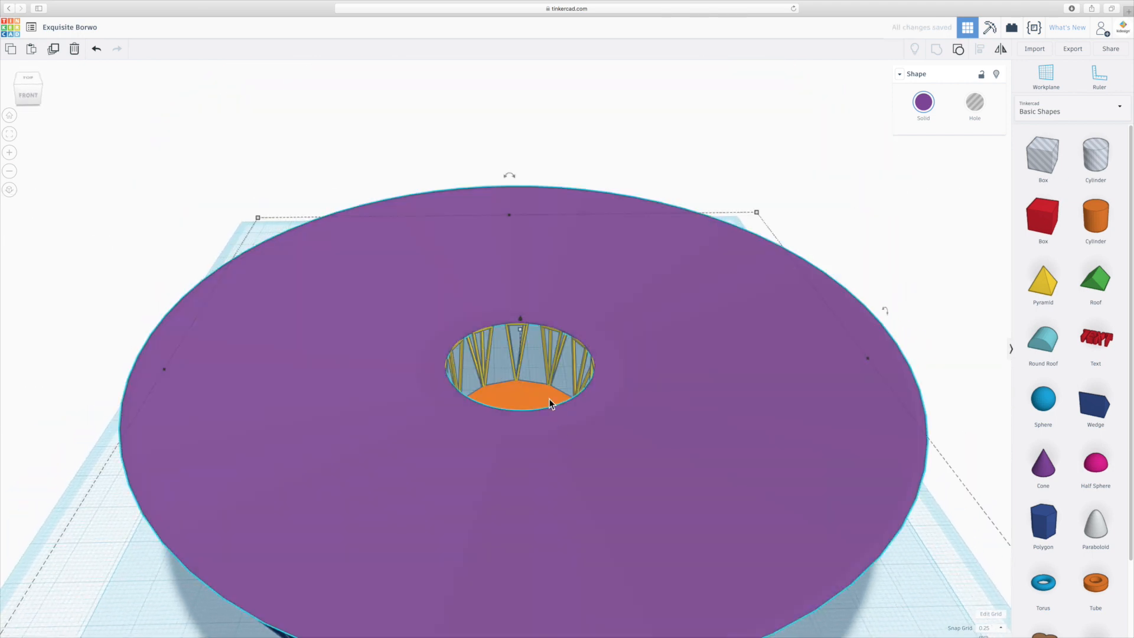
{"action": "mouse_move", "coordinate": [549, 398]}
{"action": "right_mouse_down"}
{"action": "mouse_move", "coordinate": [532, 499]}
{"action": "mouse_move", "coordinate": [529, 458]}
{"action": "mouse_move", "coordinate": [550, 404]}
{"action": "right_mouse_up"}
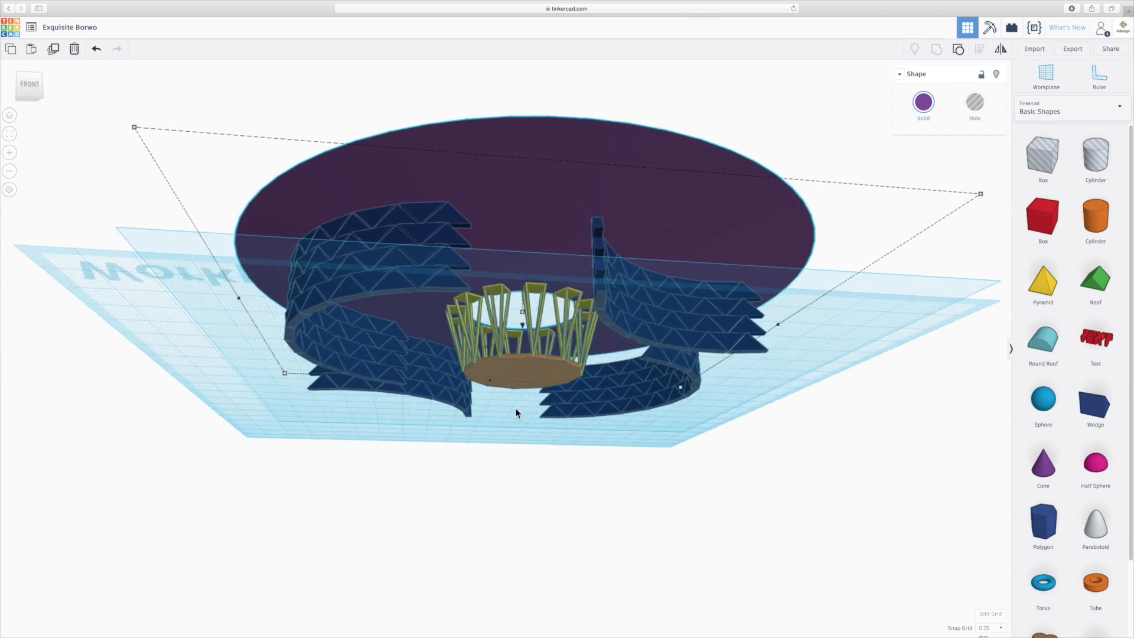
{"action": "scroll", "coordinate": [515, 404], "scroll_direction": "up", "scroll_amount": 5}
{"action": "right_click_drag", "start_coordinate": [516, 403], "coordinate": [500, 467]}
{"action": "scroll", "coordinate": [500, 466], "scroll_direction": "down", "scroll_amount": 4}
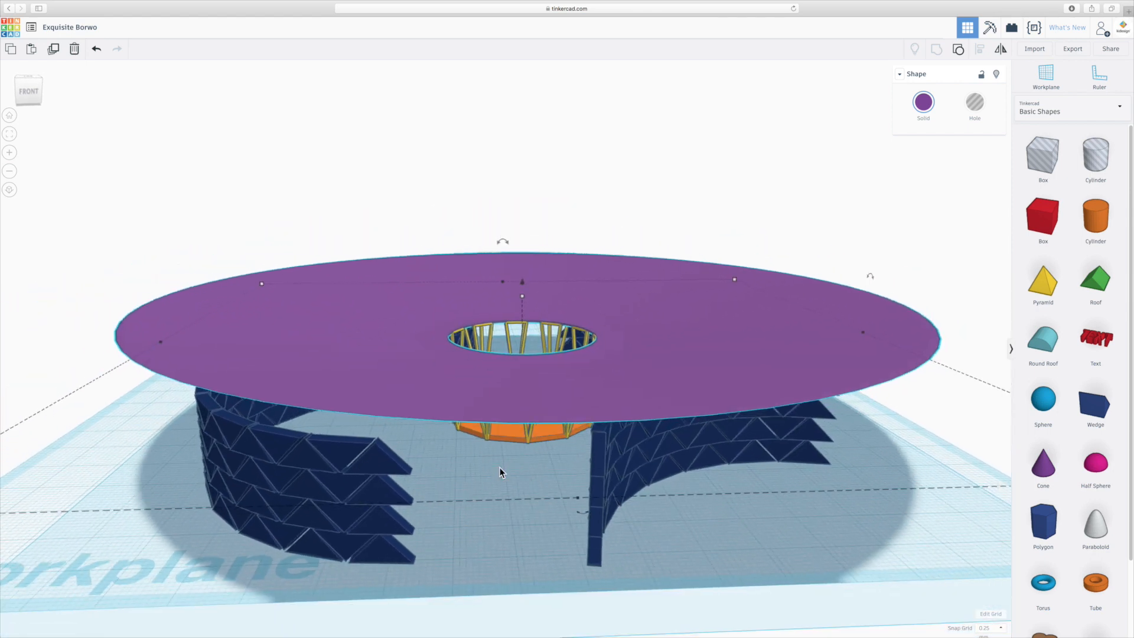
{"action": "left_click", "coordinate": [759, 236]}
{"action": "right_click_drag", "start_coordinate": [671, 410], "coordinate": [503, 384]}
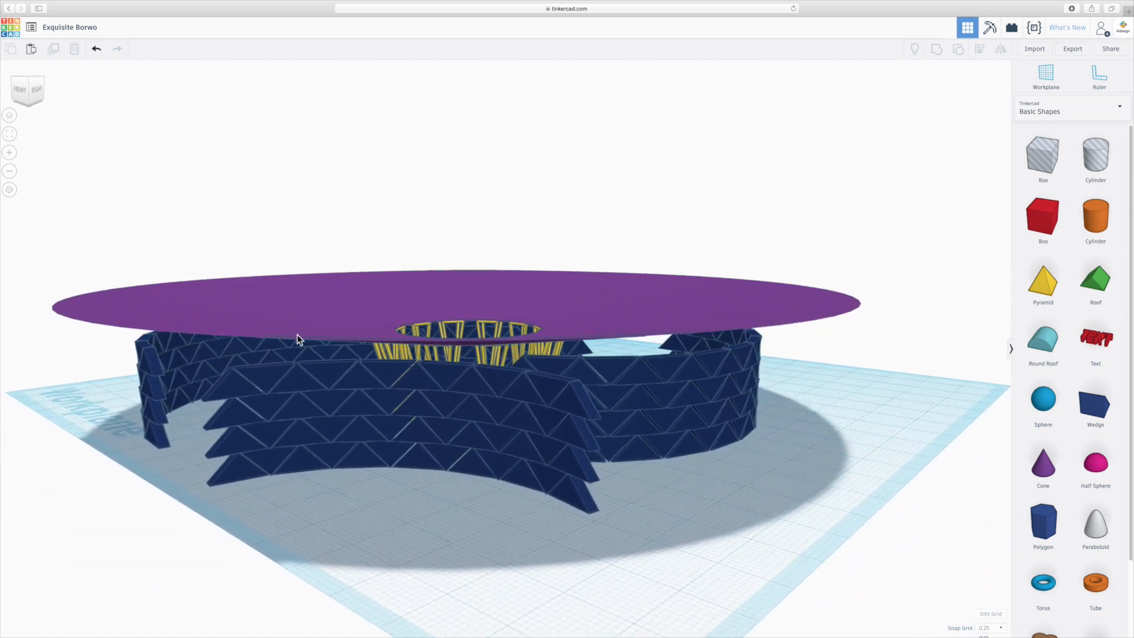
{"action": "right_click_drag", "start_coordinate": [406, 340], "coordinate": [547, 401]}
- Recolor all the yellow frames under the roof light grey
{"action": "left_click", "coordinate": [503, 418]}
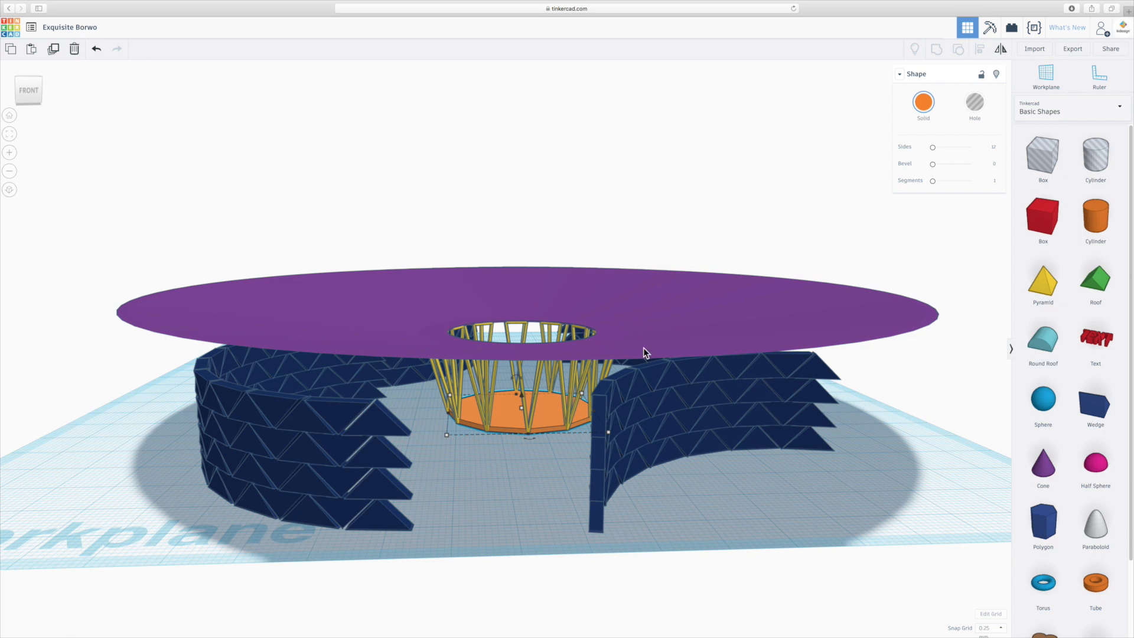
{"action": "right_click_drag", "start_coordinate": [554, 419], "coordinate": [558, 453]}
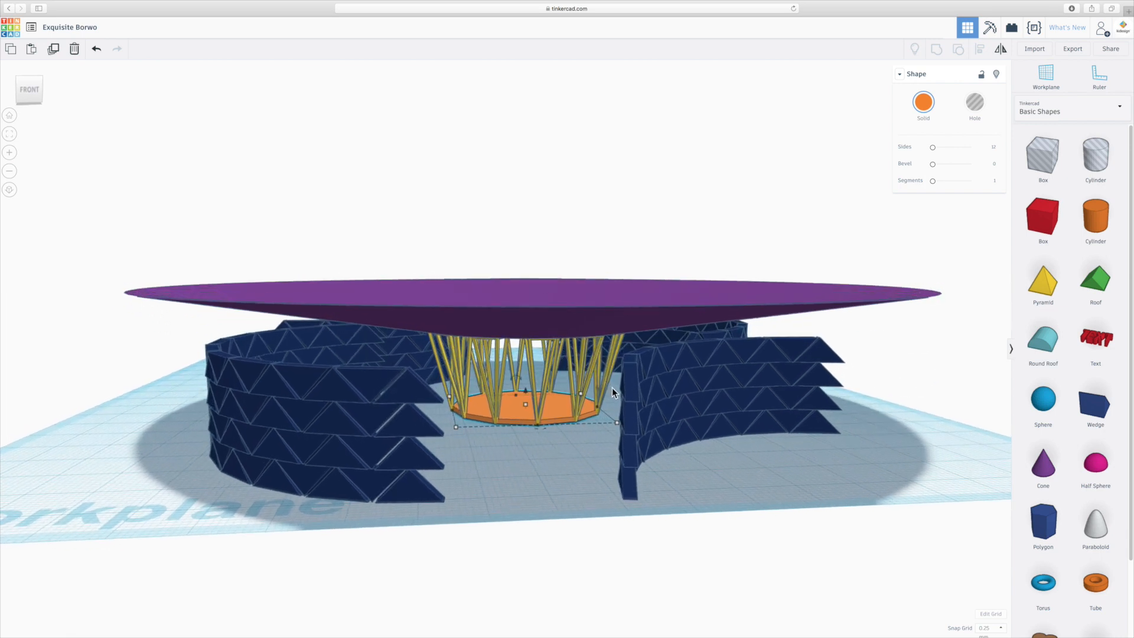
{"action": "left_click", "coordinate": [441, 384]}
{"action": "left_click", "coordinate": [924, 105]}
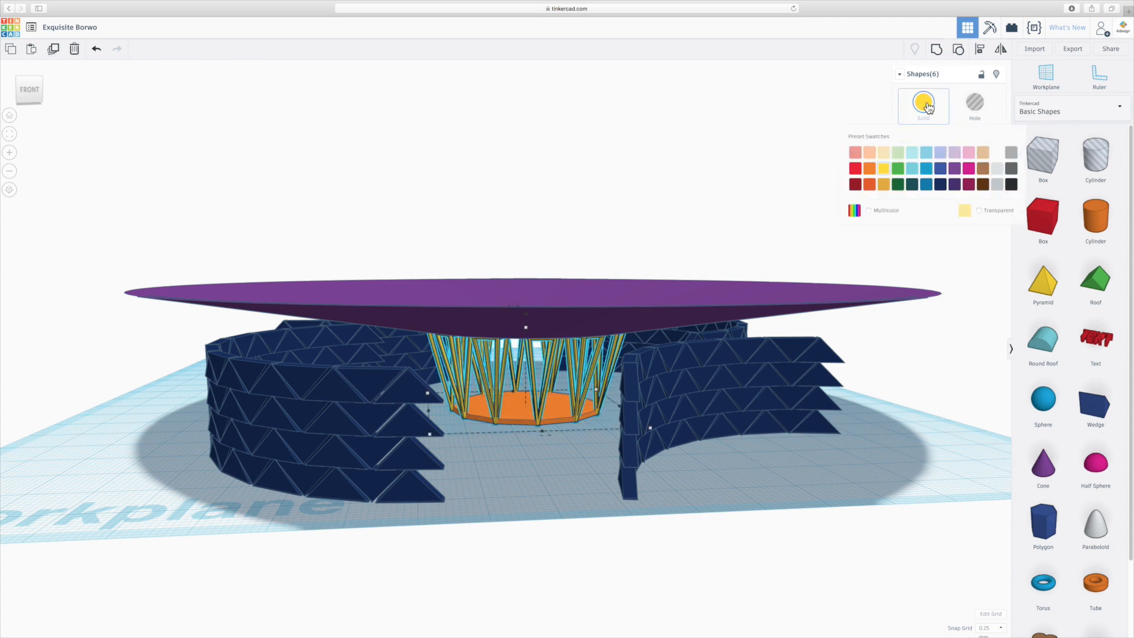
{"action": "left_click", "coordinate": [995, 170]}
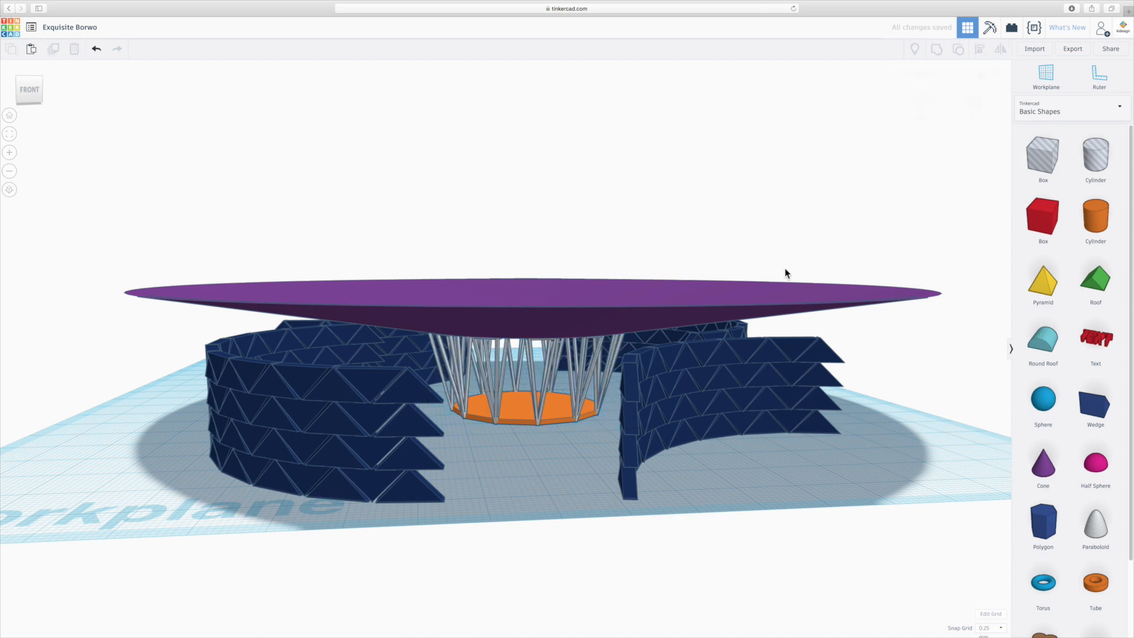
- Recolor the purple roof medium brown, trying light tan first
{"action": "left_click", "coordinate": [823, 285]}
{"action": "left_click", "coordinate": [924, 104]}
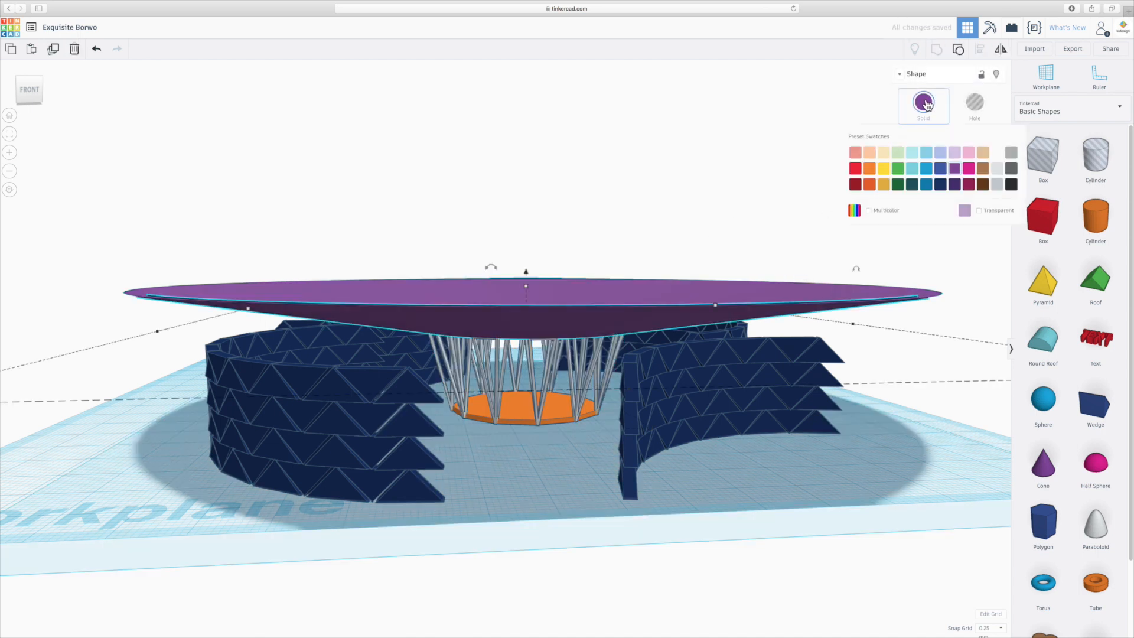
{"action": "left_click", "coordinate": [984, 153]}
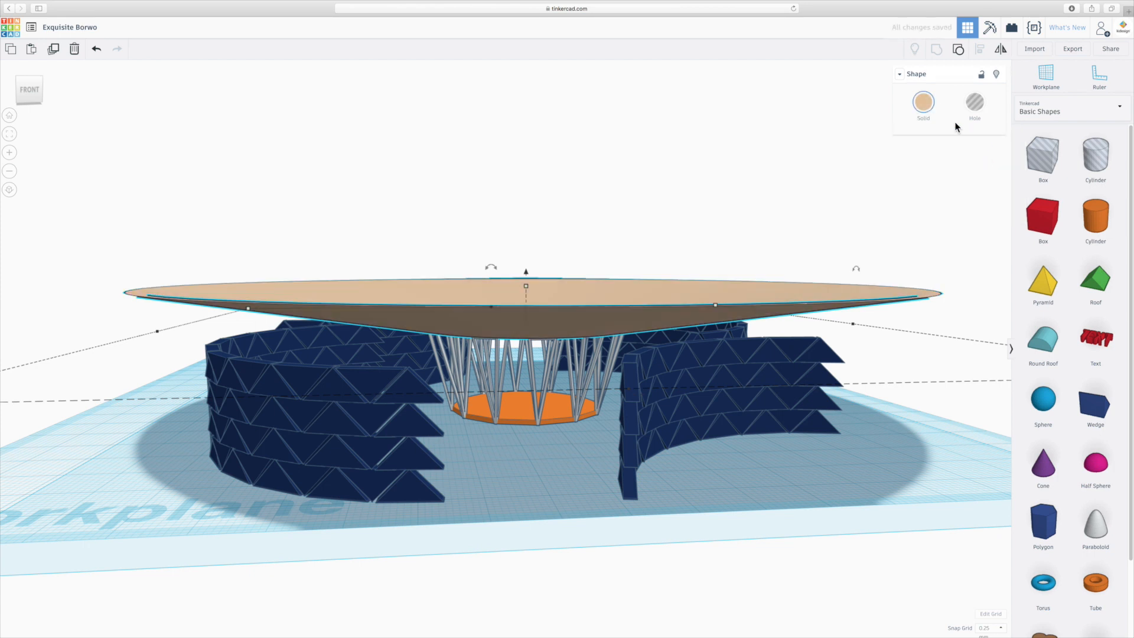
{"action": "left_click", "coordinate": [923, 102]}
{"action": "left_click", "coordinate": [981, 168]}
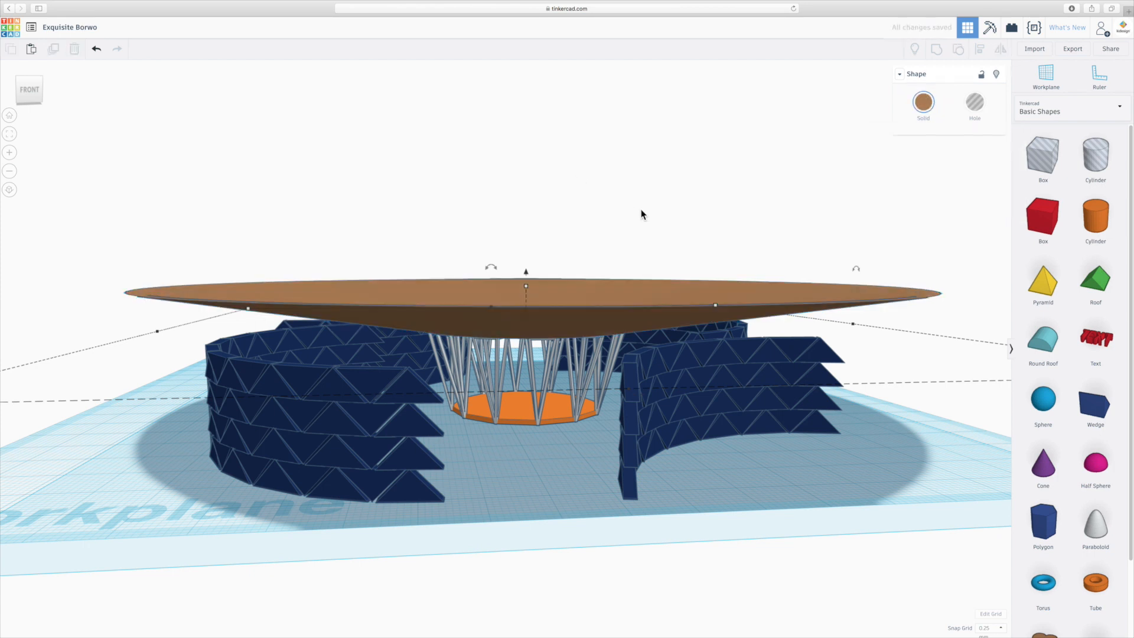
{"action": "left_click", "coordinate": [645, 213]}
- Recolor the orange floor disc under the frames white
{"action": "left_click", "coordinate": [557, 406]}
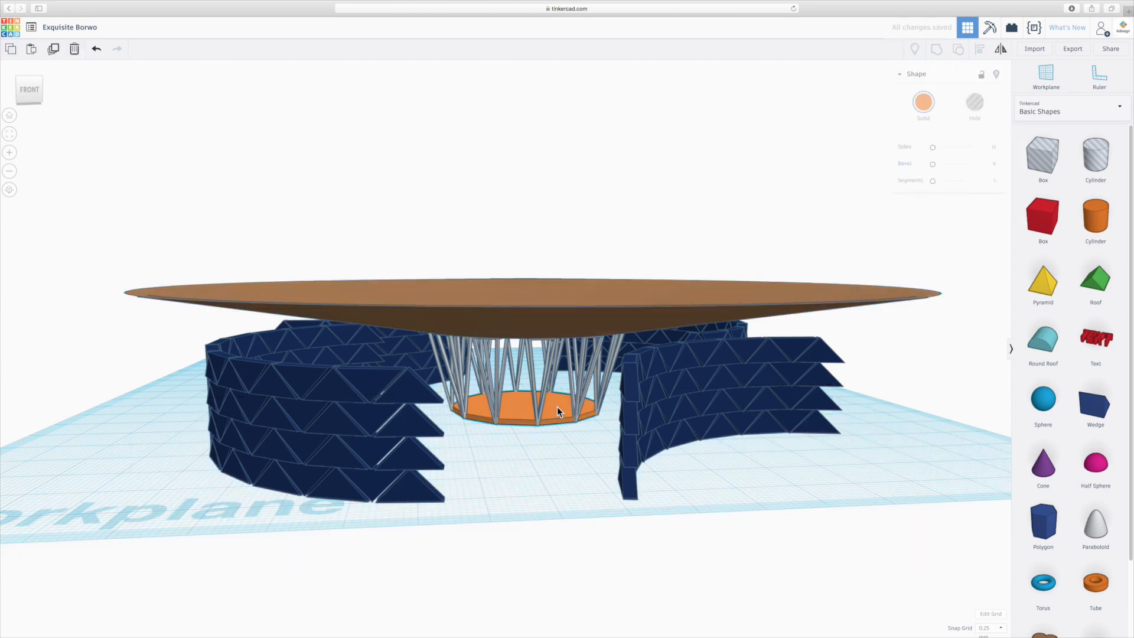
{"action": "left_click", "coordinate": [923, 106]}
{"action": "left_click", "coordinate": [999, 154]}
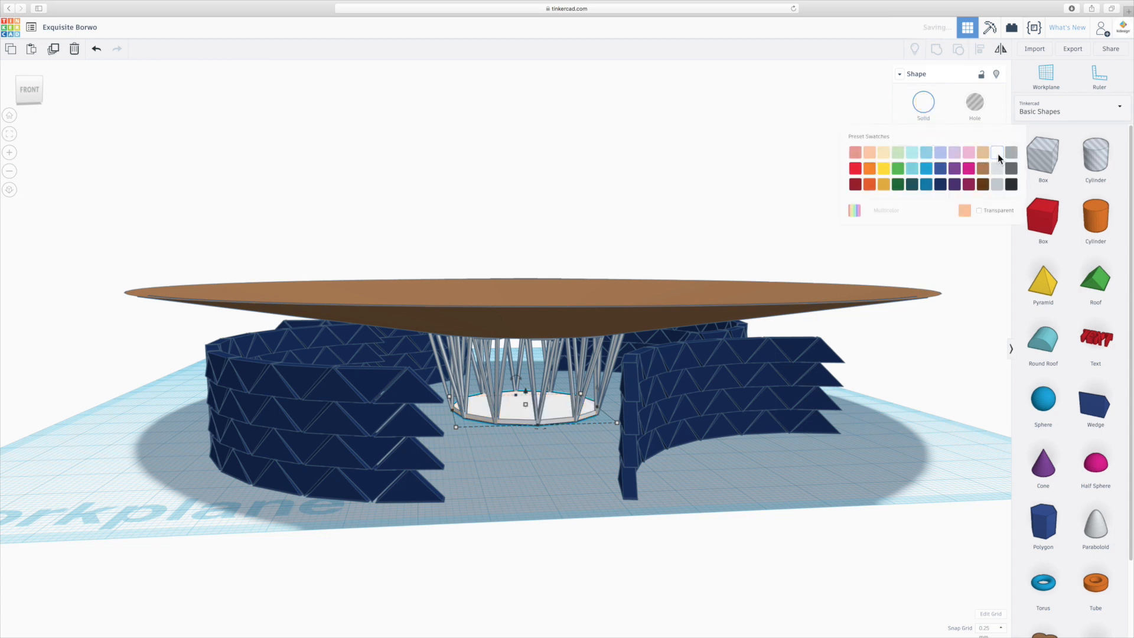
- Flatten the white floor disc to a thinner slab and raise its number of sides to the maximum for a round outline
{"action": "scroll", "coordinate": [515, 423], "scroll_direction": "up", "scroll_amount": 5}
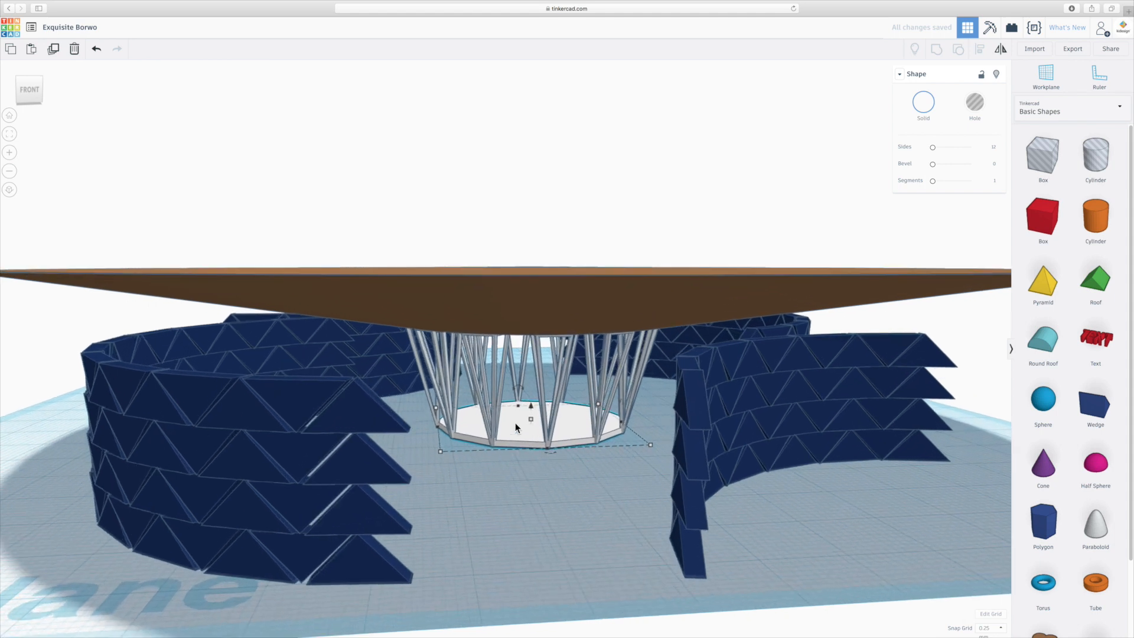
{"action": "scroll", "coordinate": [561, 458], "scroll_direction": "up", "scroll_amount": 3}
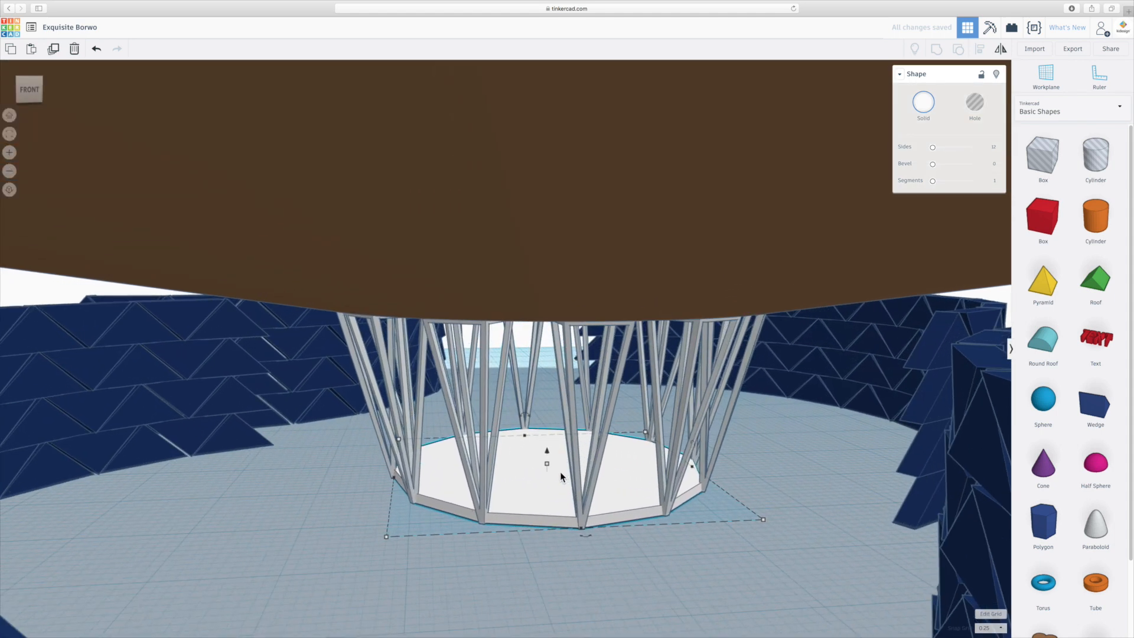
{"action": "mouse_move", "coordinate": [546, 463]}
{"action": "left_click_drag", "start_coordinate": [547, 463], "coordinate": [547, 467]}
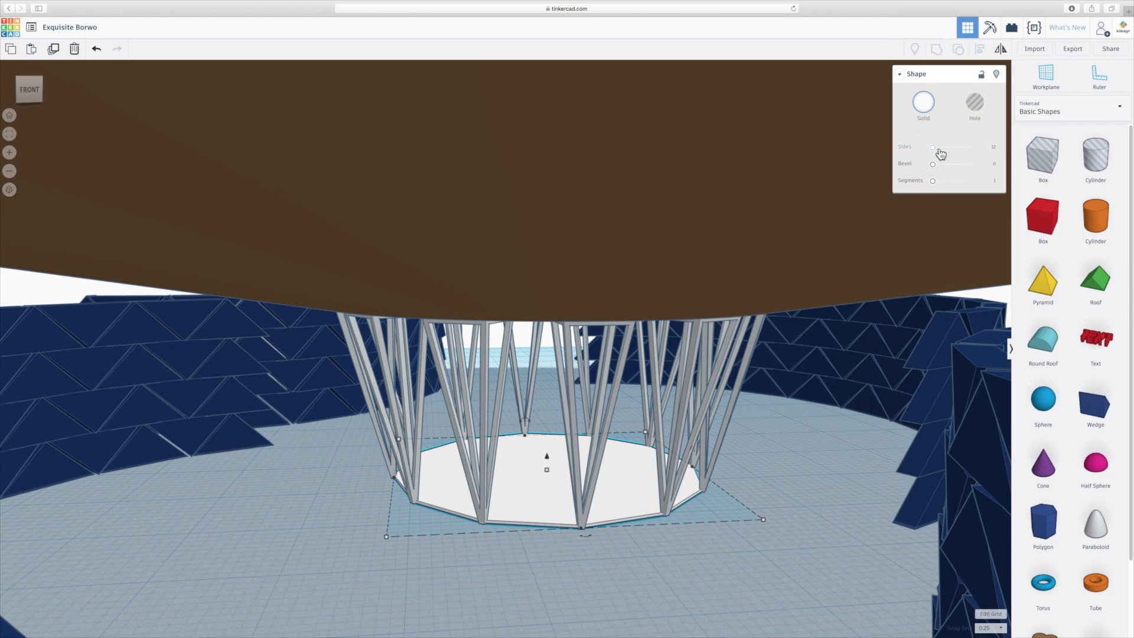
{"action": "left_click_drag", "start_coordinate": [933, 148], "coordinate": [970, 147]}
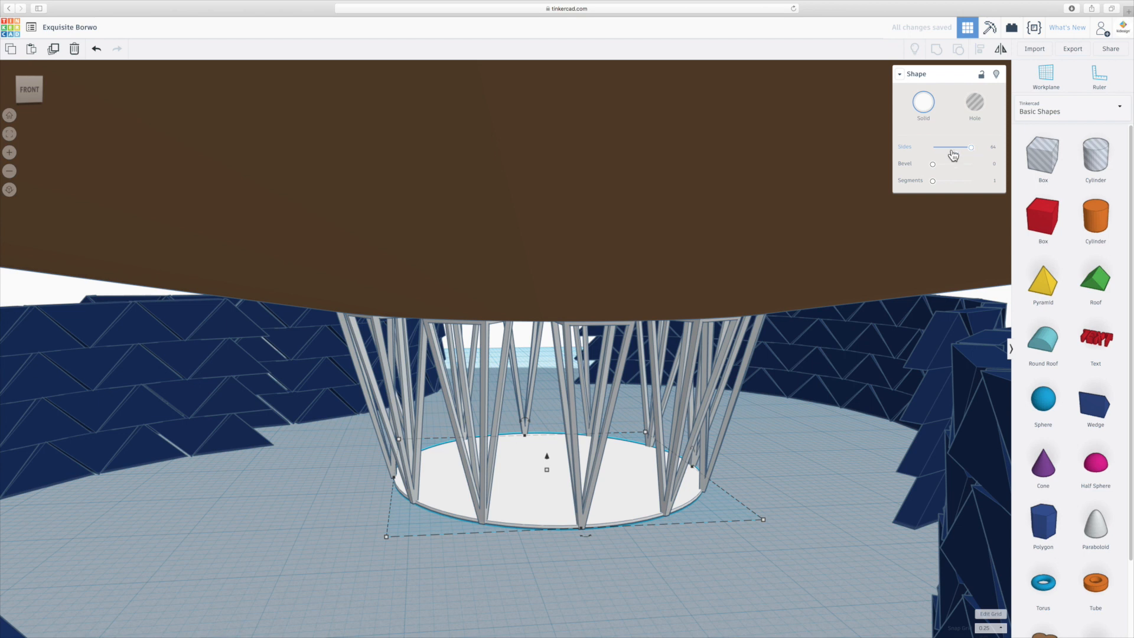
{"action": "left_click", "coordinate": [788, 437]}
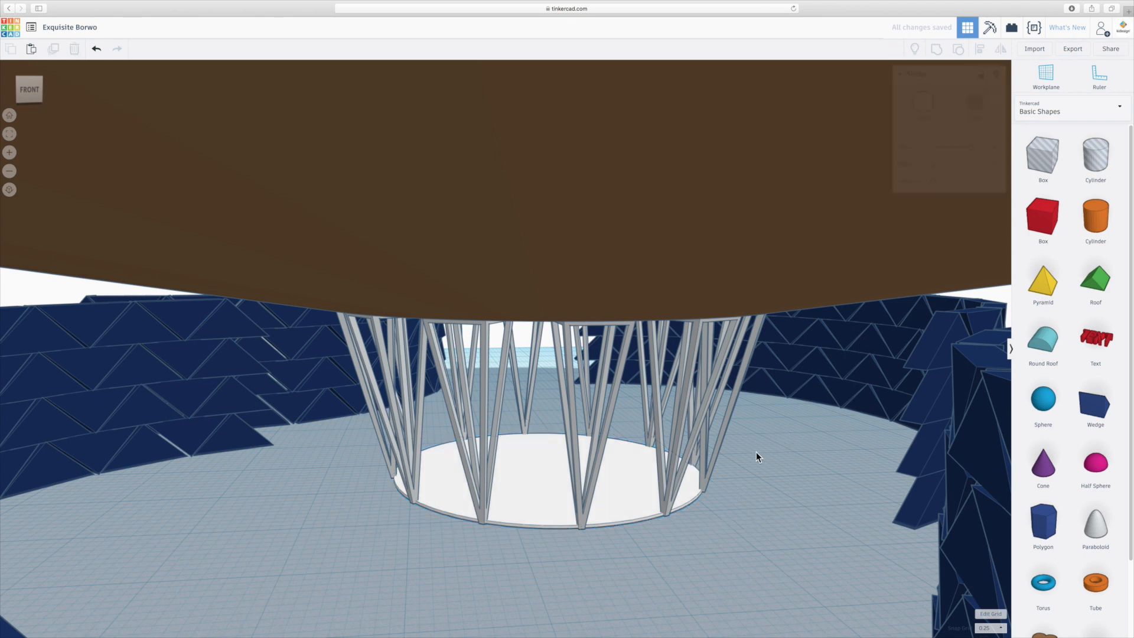
{"action": "scroll", "coordinate": [756, 452], "scroll_direction": "down", "scroll_amount": 5}
{"action": "scroll", "coordinate": [628, 451], "scroll_direction": "down", "scroll_amount": 4}
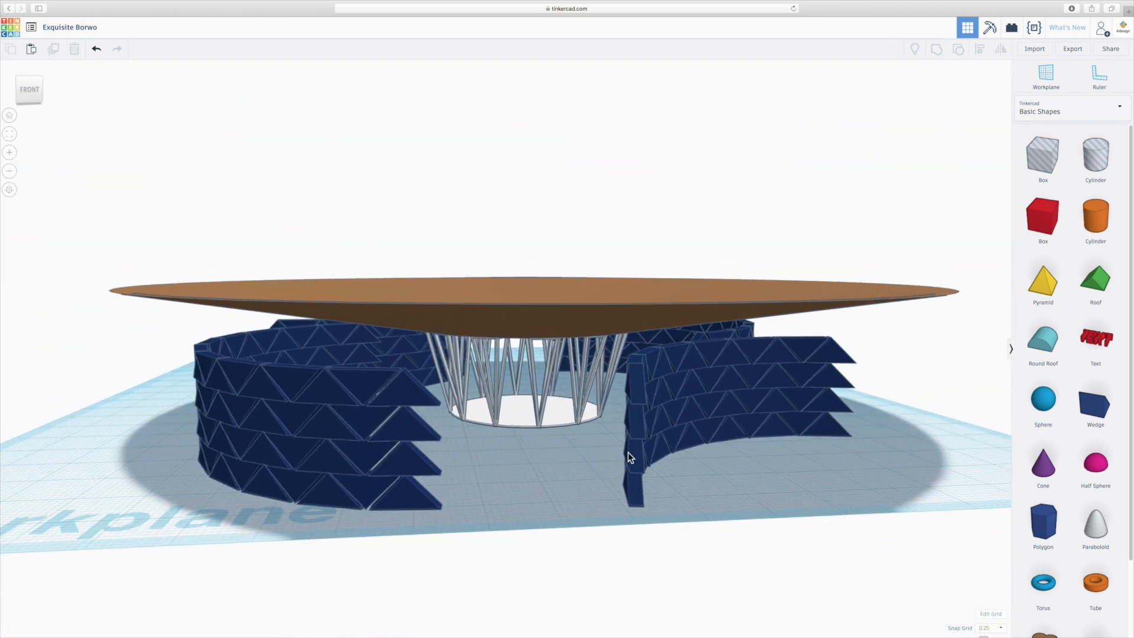
{"action": "right_click_drag", "start_coordinate": [584, 449], "coordinate": [564, 466]}
{"action": "scroll", "coordinate": [563, 466], "scroll_direction": "down", "scroll_amount": 3}
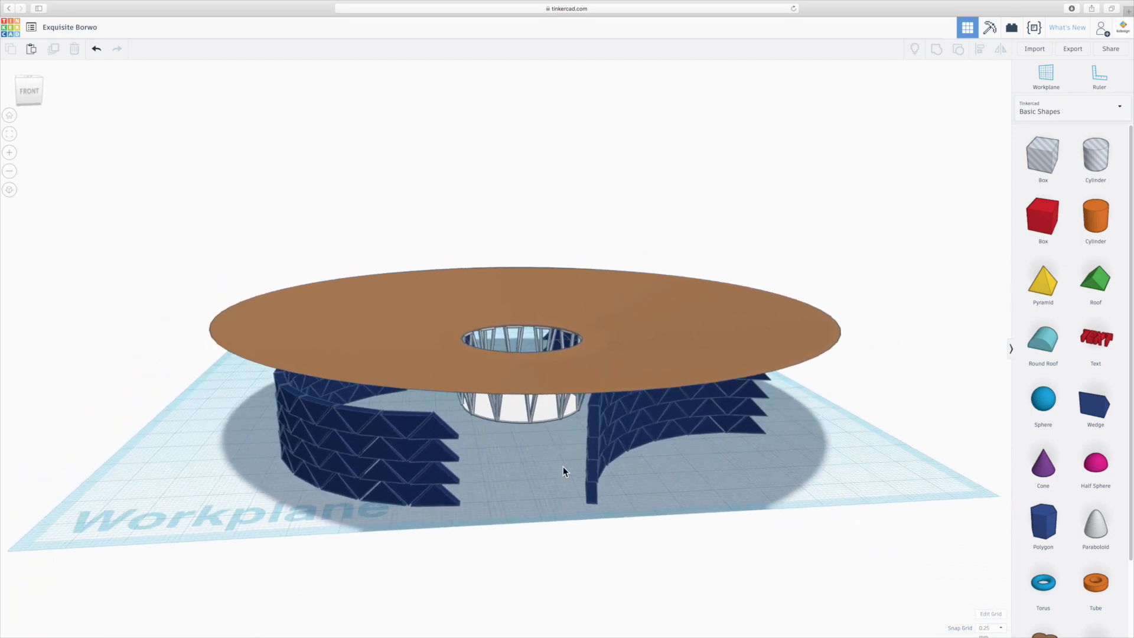
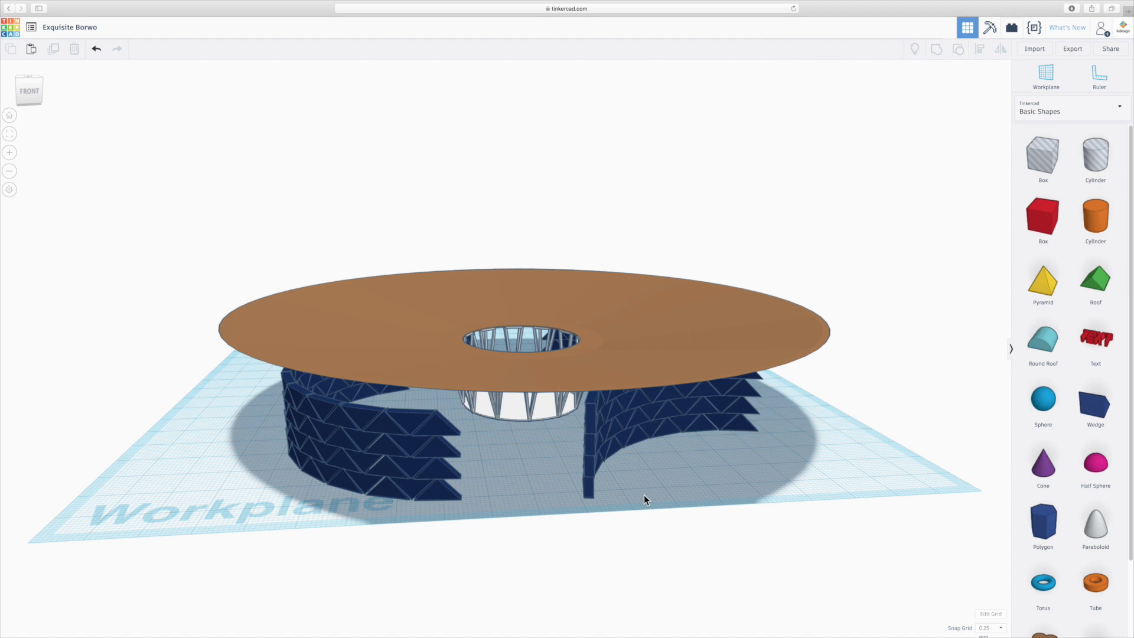
- Try to move all the visible parts of the pavilion together towards the workplane centre, and undo the move
{"action": "right_click_drag", "start_coordinate": [643, 494], "coordinate": [642, 510]}
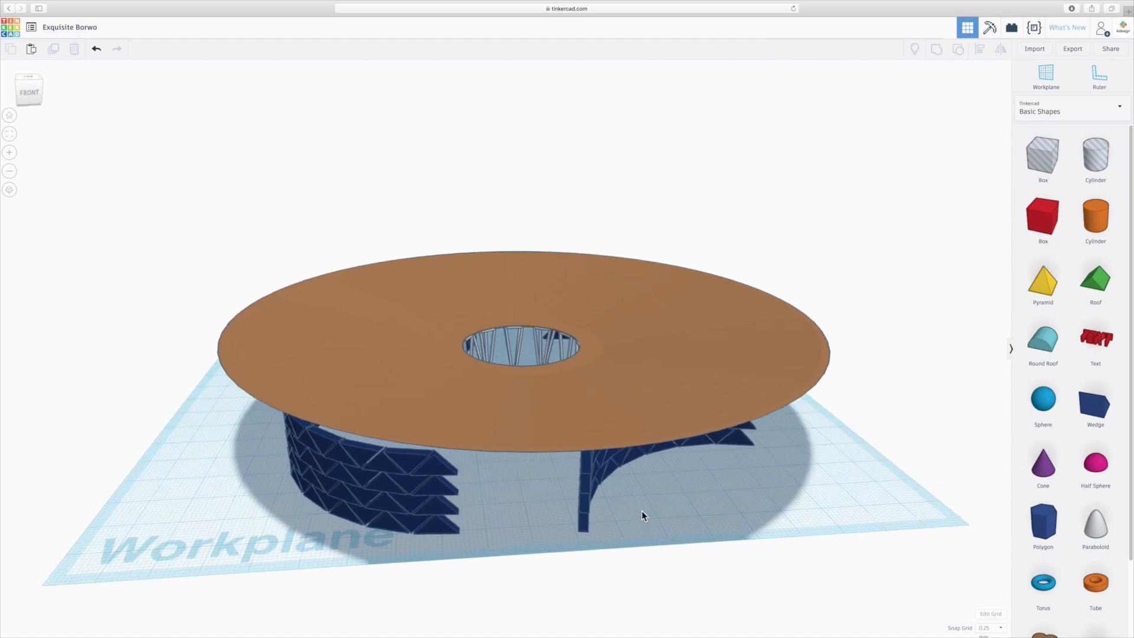
{"action": "left_click", "coordinate": [26, 75]}
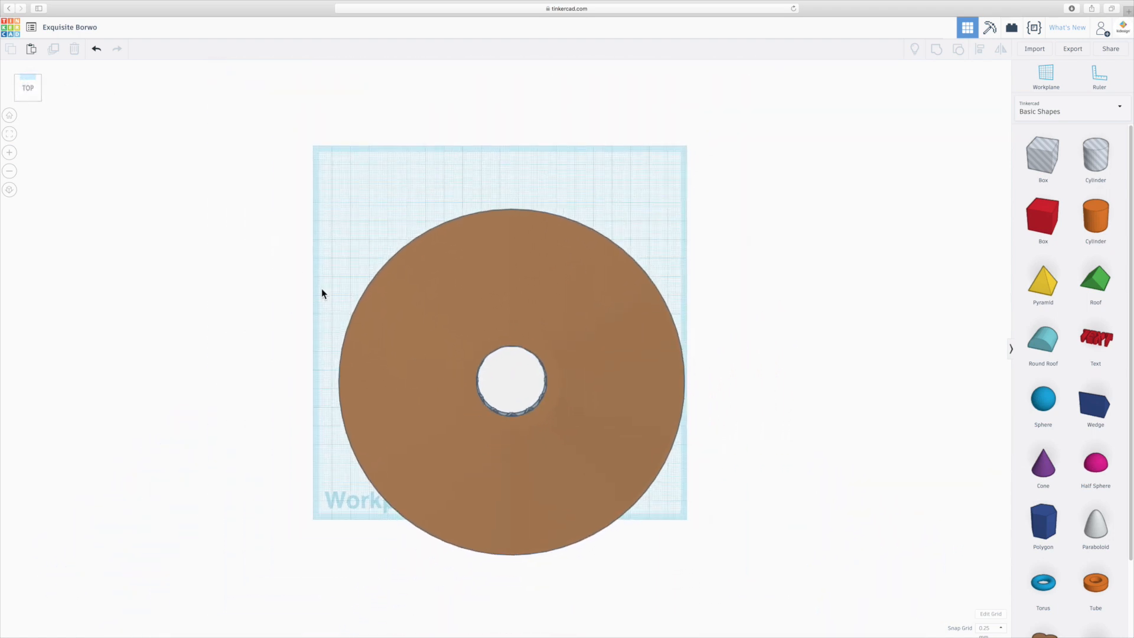
{"action": "left_click_drag", "start_coordinate": [291, 192], "coordinate": [746, 575]}
{"action": "left_click_drag", "start_coordinate": [581, 430], "coordinate": [573, 377]}
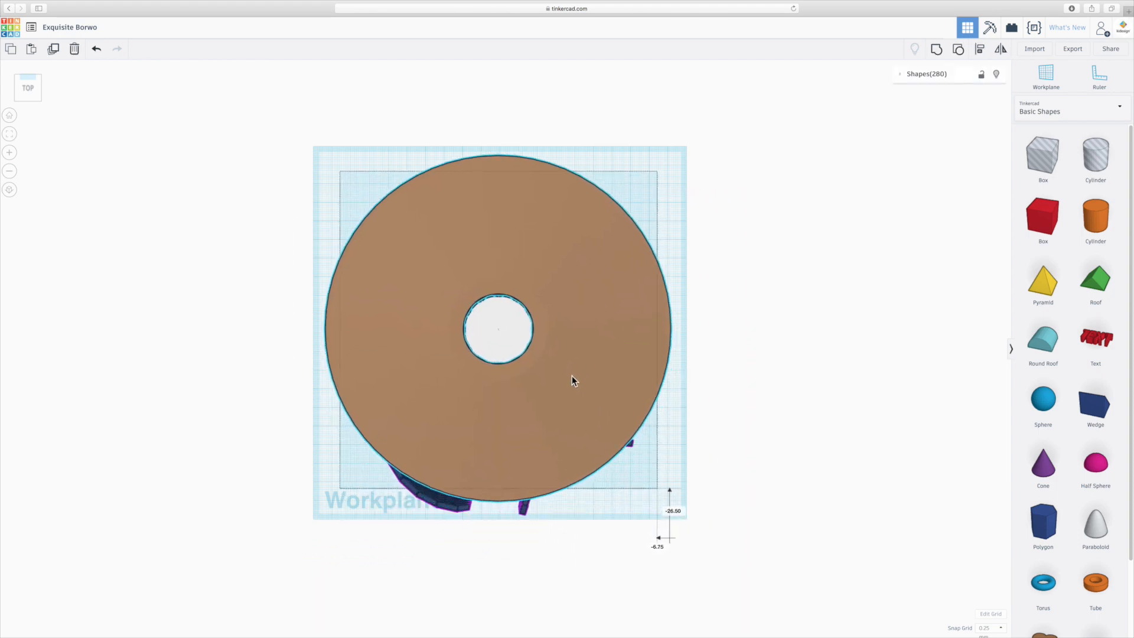
{"action": "key", "text": "ctrl+z"}
- Select every part of the pavilion and unlock all of them, locking the whole selection first
{"action": "right_click_drag", "start_coordinate": [668, 589], "coordinate": [656, 465]}
{"action": "left_click", "coordinate": [520, 506]}
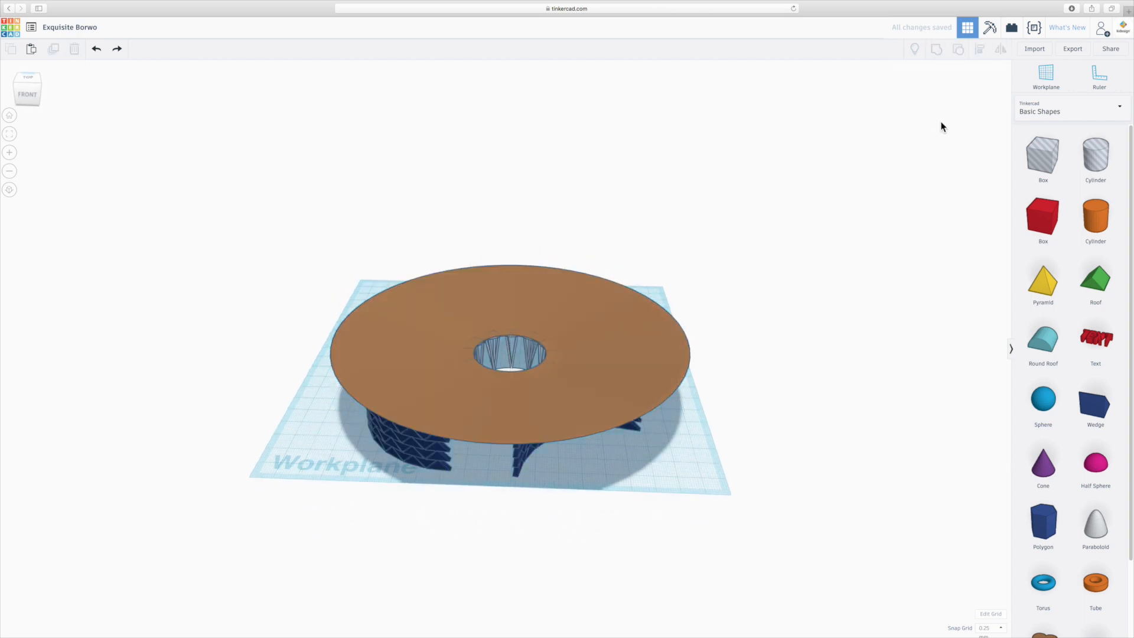
{"action": "right_click_drag", "start_coordinate": [633, 502], "coordinate": [637, 470]}
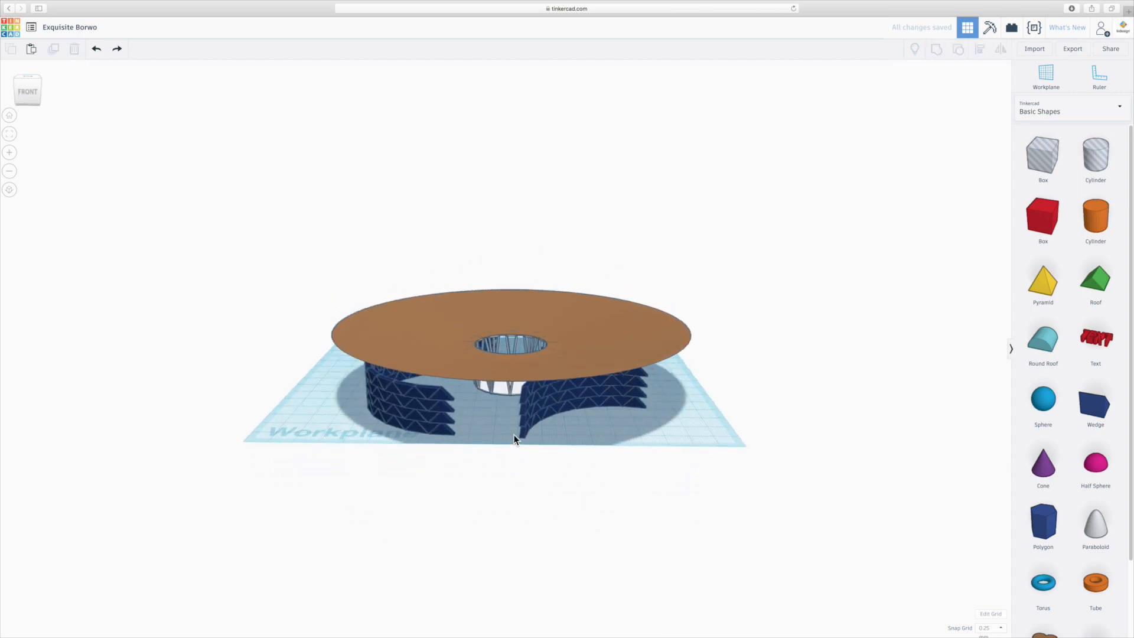
{"action": "left_click", "coordinate": [551, 403]}
{"action": "left_click", "coordinate": [797, 198]}
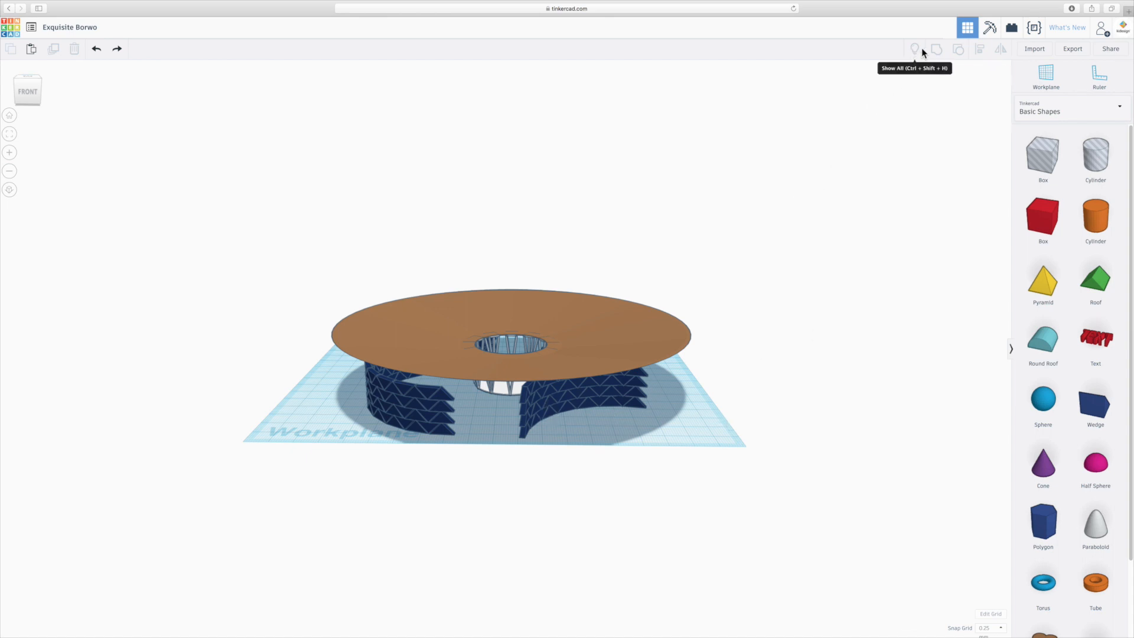
{"action": "left_click_drag", "start_coordinate": [286, 238], "coordinate": [802, 496]}
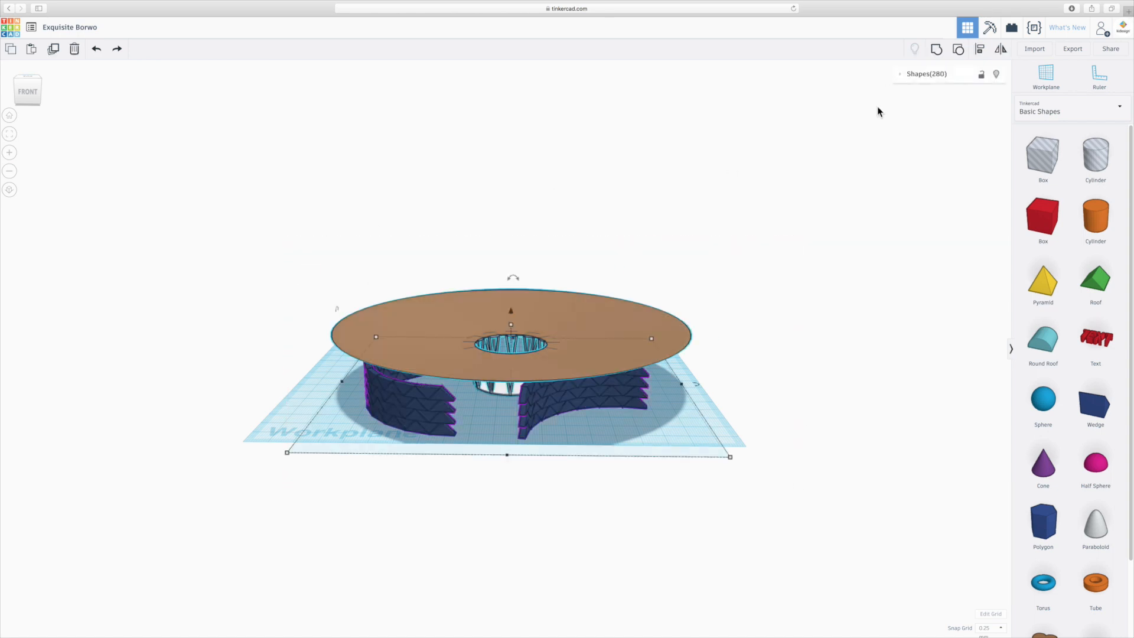
{"action": "left_click", "coordinate": [981, 76]}
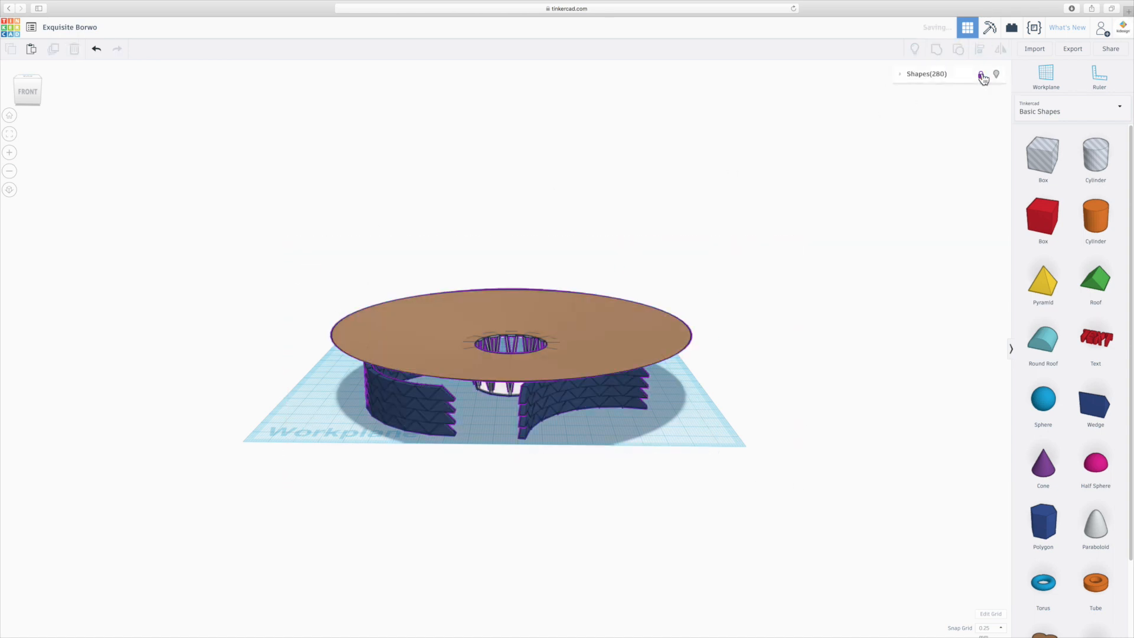
{"action": "left_click", "coordinate": [981, 75]}
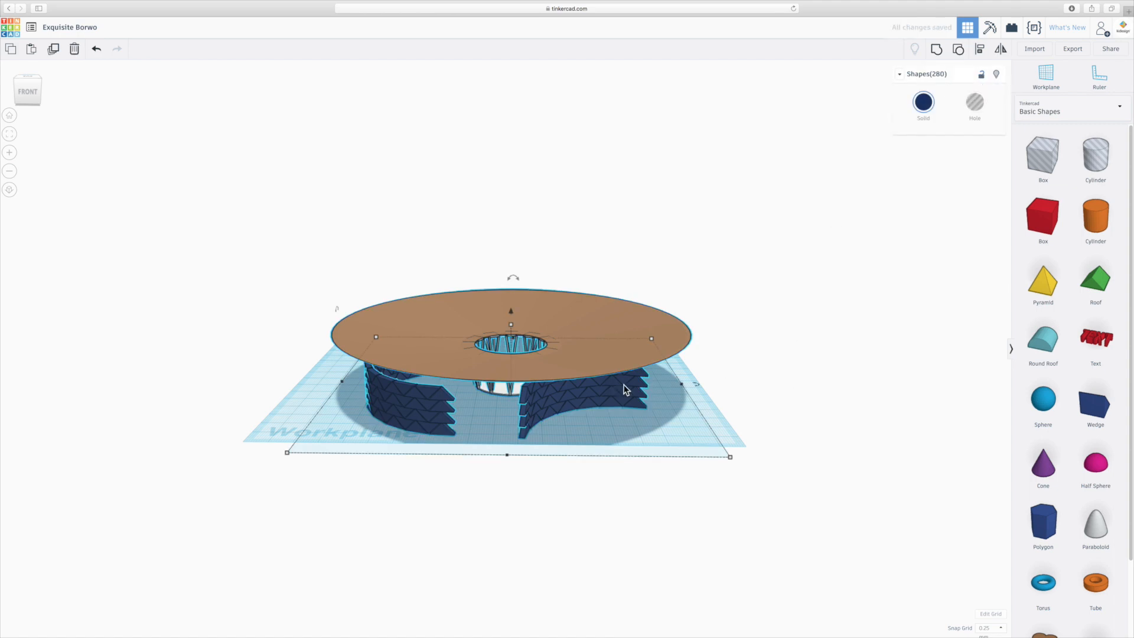
- Move the entire pavilion, including the walls, up to the centre of the workplane in plan view
{"action": "left_click", "coordinate": [28, 78]}
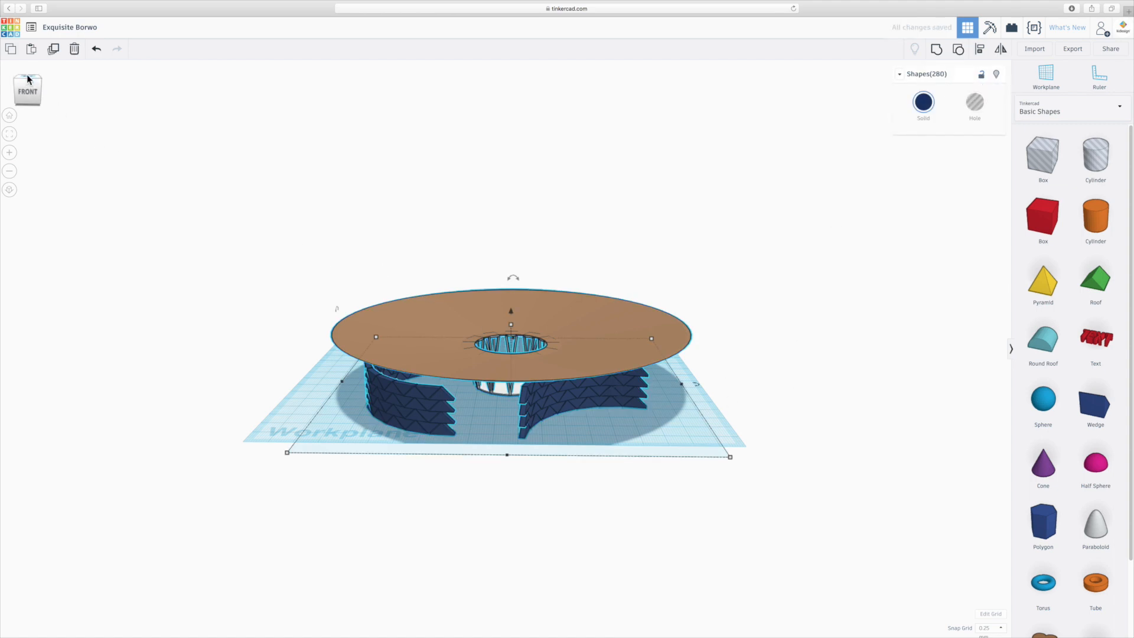
{"action": "left_click_drag", "start_coordinate": [185, 142], "coordinate": [703, 537]}
{"action": "left_click_drag", "start_coordinate": [572, 443], "coordinate": [562, 405]}
{"action": "left_click", "coordinate": [658, 584]}
{"action": "right_click_drag", "start_coordinate": [658, 585], "coordinate": [530, 459]}
{"action": "scroll", "coordinate": [519, 437], "scroll_direction": "up", "scroll_amount": 3}
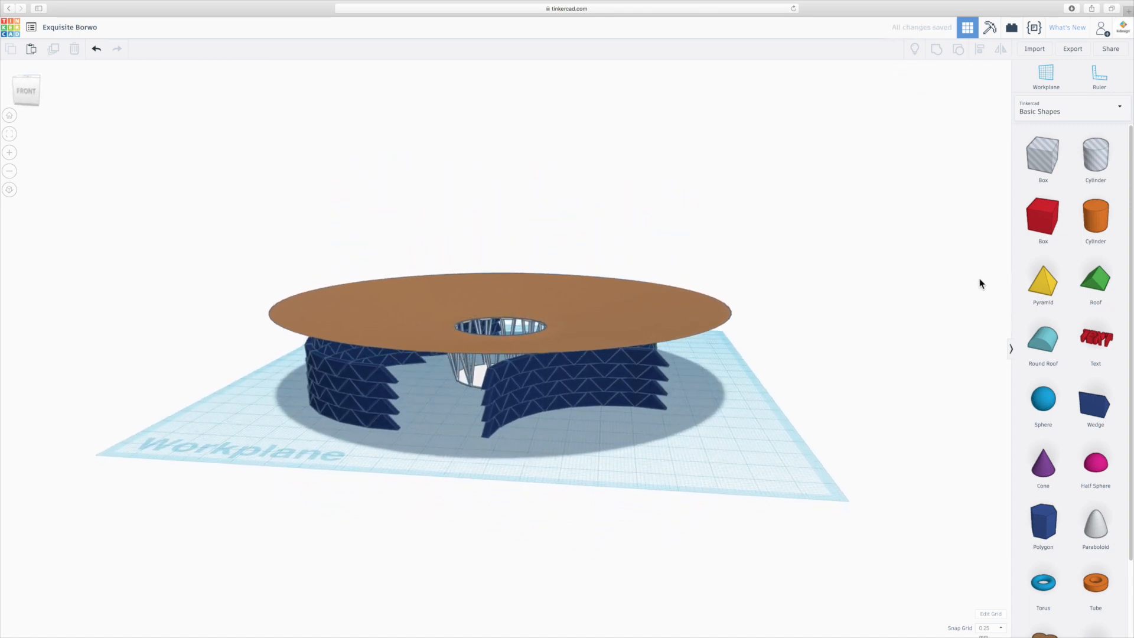
- Add a solid cylinder beside the pavilion and set its width and length to 170 mm
{"action": "left_click_drag", "start_coordinate": [1098, 230], "coordinate": [690, 457]}
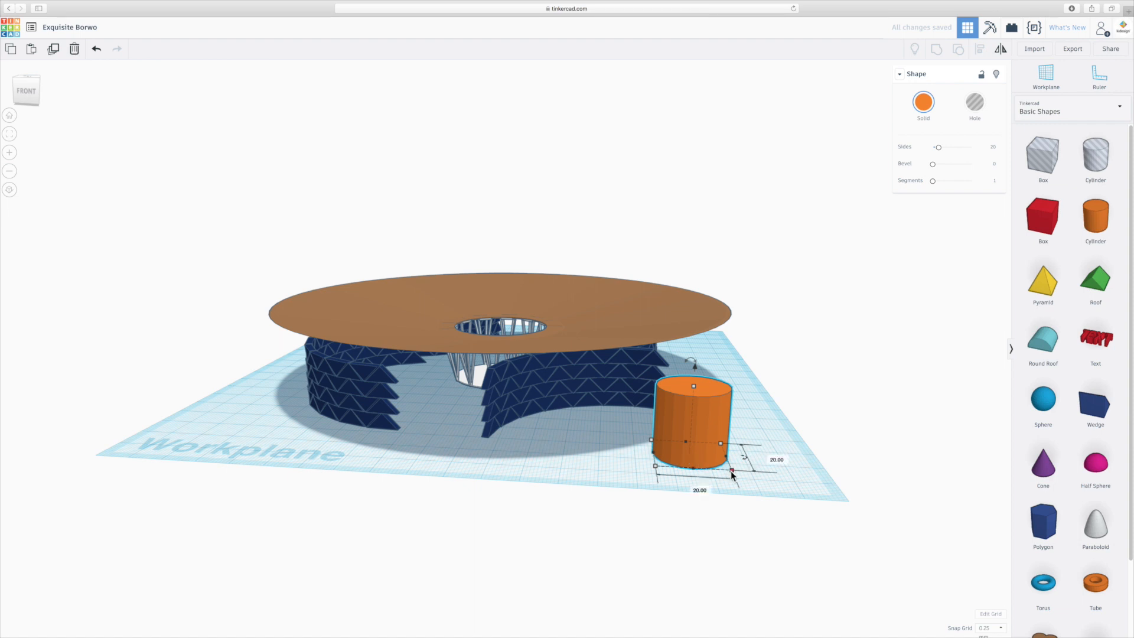
{"action": "left_click", "coordinate": [603, 290]}
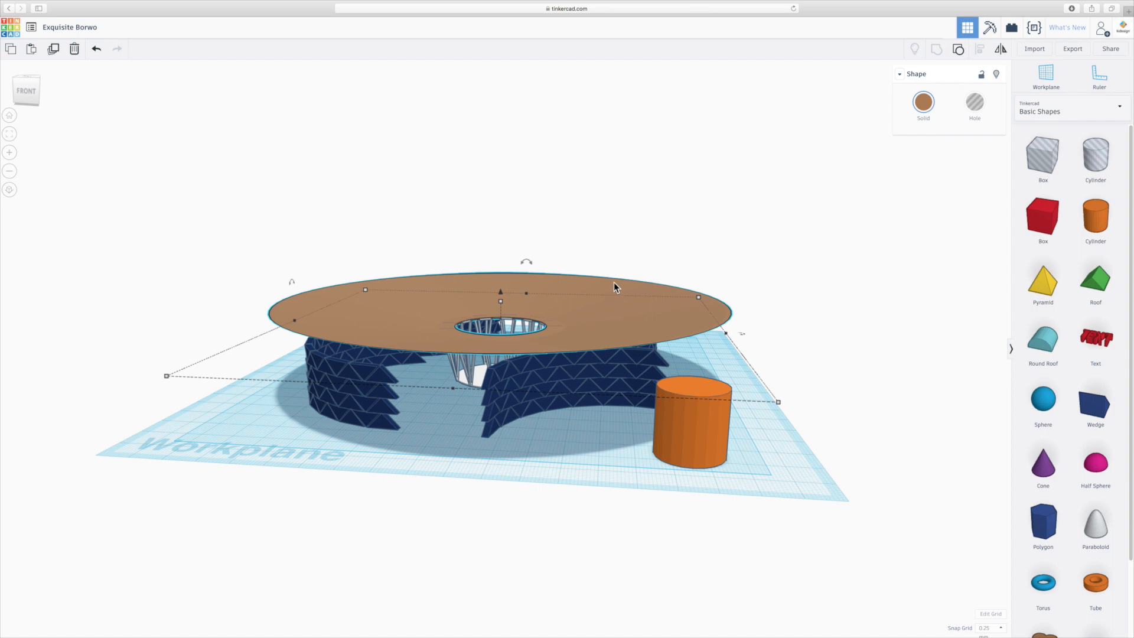
{"action": "left_click", "coordinate": [738, 496]}
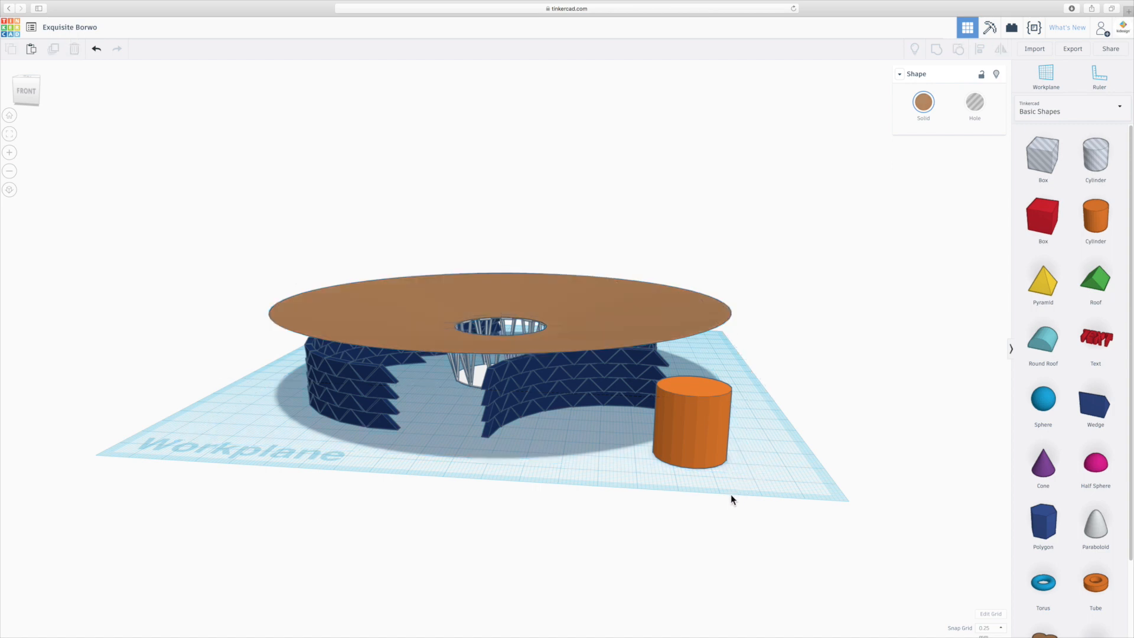
{"action": "left_click", "coordinate": [699, 448]}
{"action": "mouse_move", "coordinate": [732, 473]}
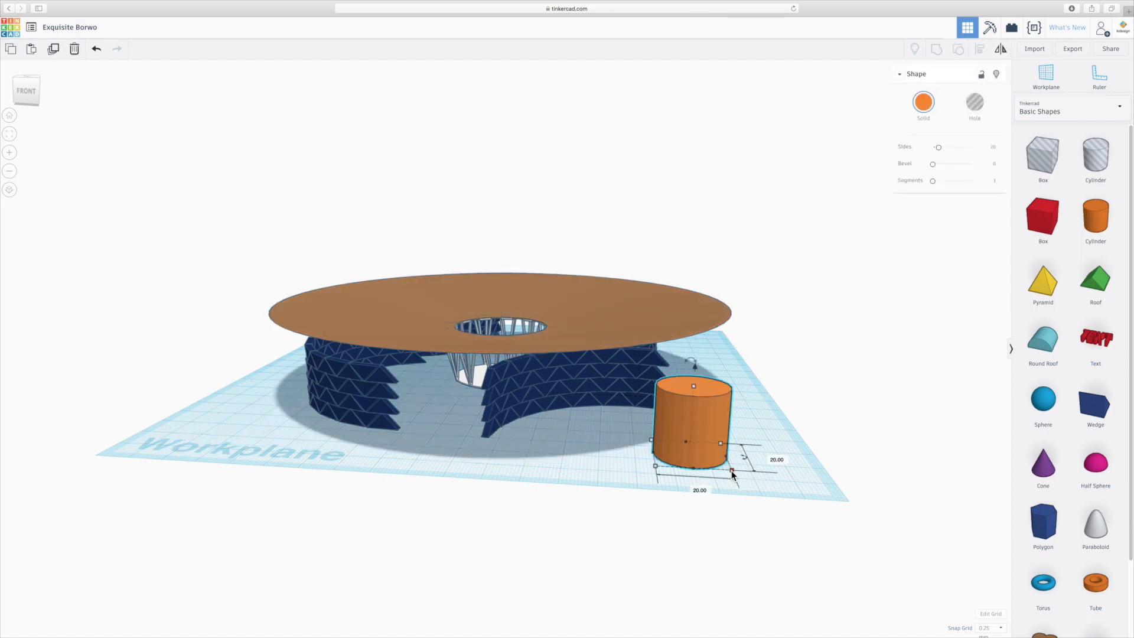
{"action": "left_click_drag", "start_coordinate": [731, 472], "coordinate": [420, 320]}
{"action": "left_click", "coordinate": [358, 440]}
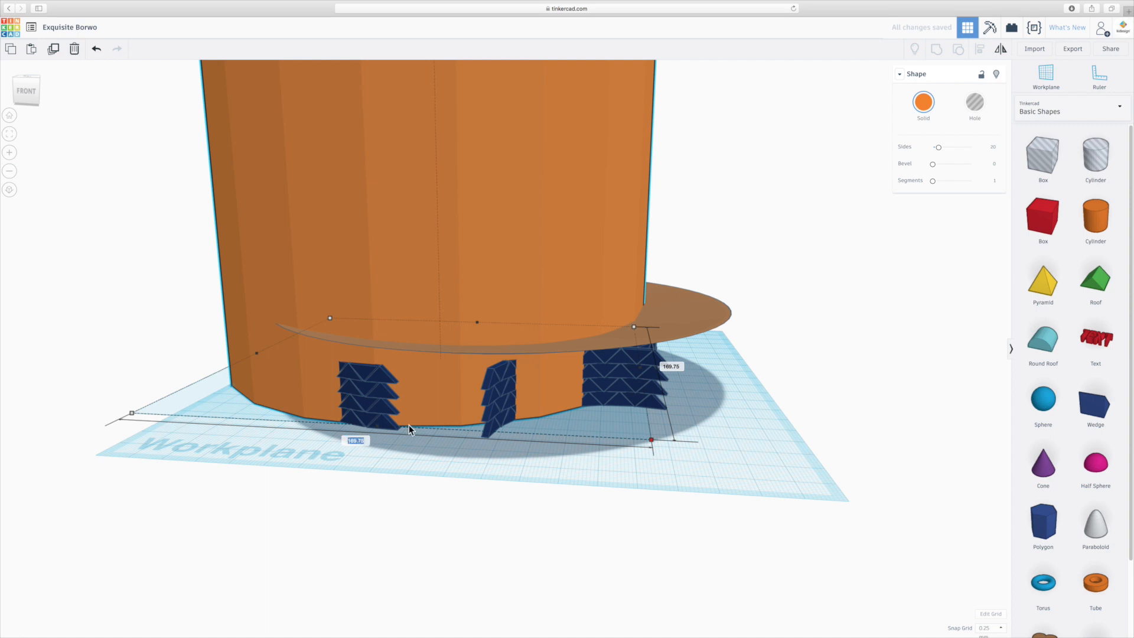
{"action": "type", "text": "170"}
{"action": "key", "text": "Return"}
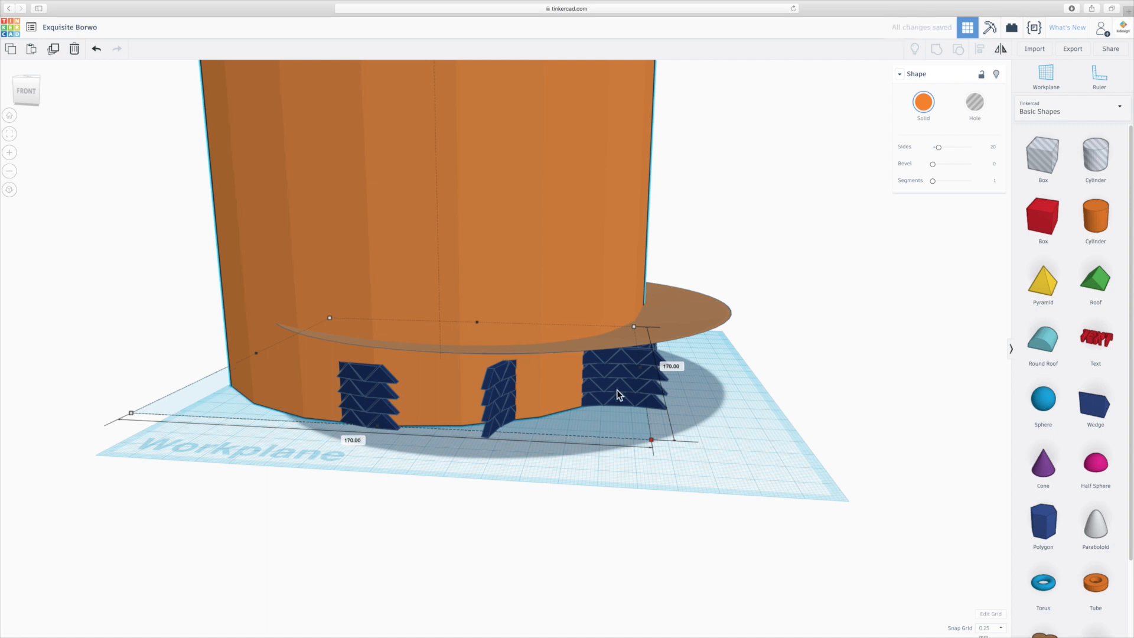
- Flatten the orange cylinder into a thin disc 0.25 mm high
{"action": "scroll", "coordinate": [740, 398], "scroll_direction": "down", "scroll_amount": 8}
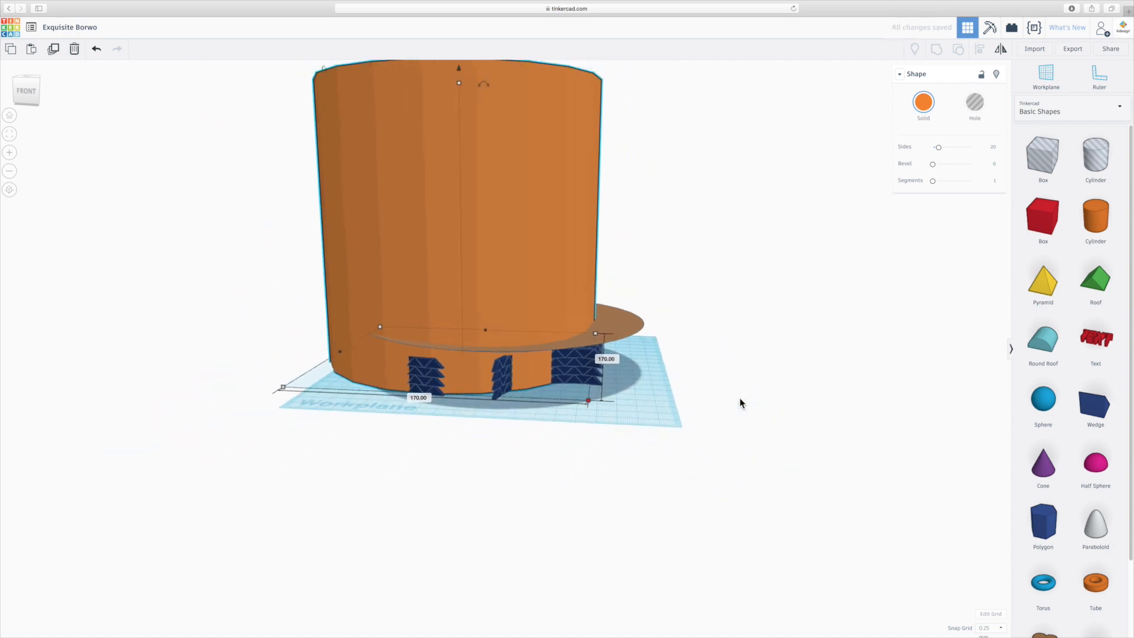
{"action": "left_click_drag", "start_coordinate": [512, 207], "coordinate": [511, 207]}
{"action": "left_click_drag", "start_coordinate": [471, 167], "coordinate": [473, 346]}
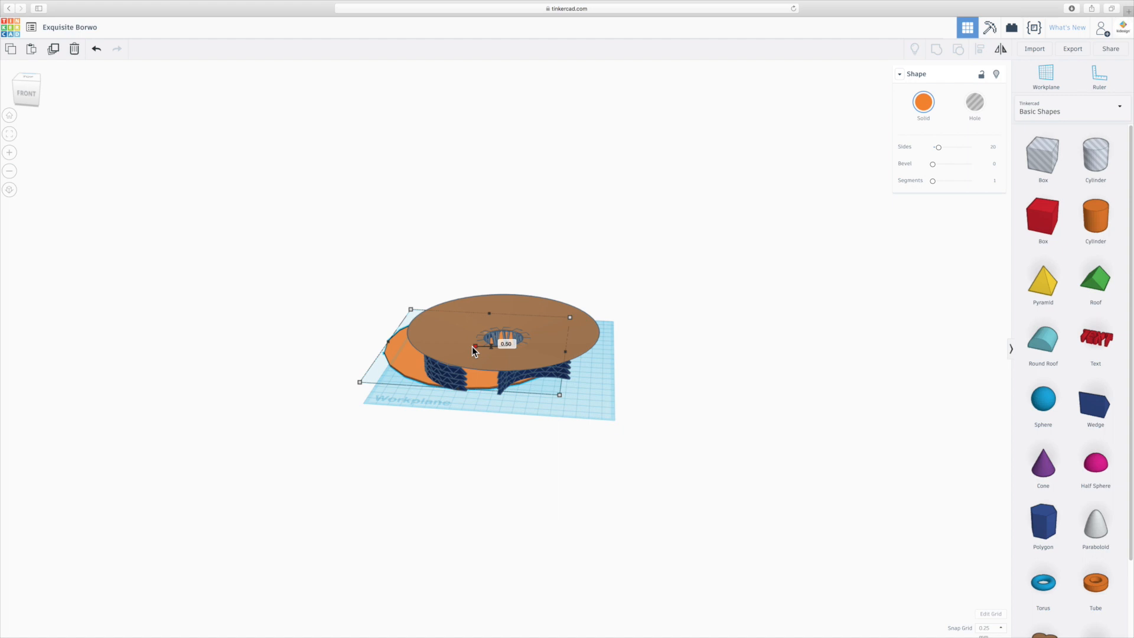
{"action": "scroll", "coordinate": [459, 398], "scroll_direction": "up", "scroll_amount": 6}
{"action": "right_click_drag", "start_coordinate": [460, 398], "coordinate": [460, 367]}
{"action": "left_click_drag", "start_coordinate": [393, 375], "coordinate": [392, 375]}
{"action": "scroll", "coordinate": [311, 463], "scroll_direction": "down", "scroll_amount": 5}
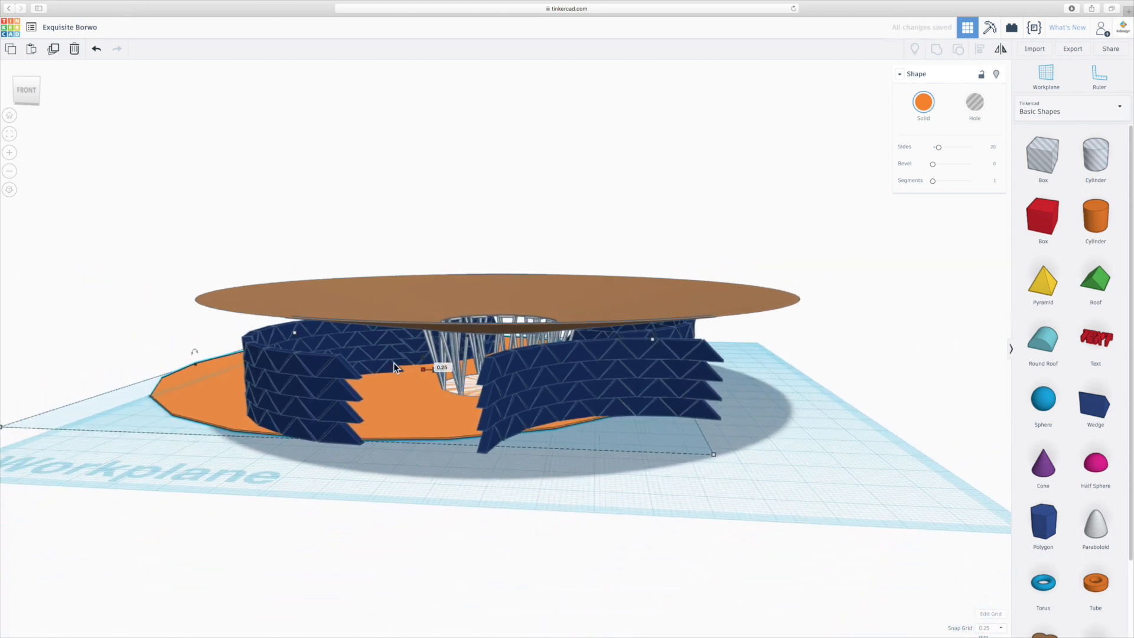
- Centre the thin orange disc under the roof and walls, using an orthographic plan view for the final alignment
{"action": "left_click_drag", "start_coordinate": [212, 396], "coordinate": [277, 421]}
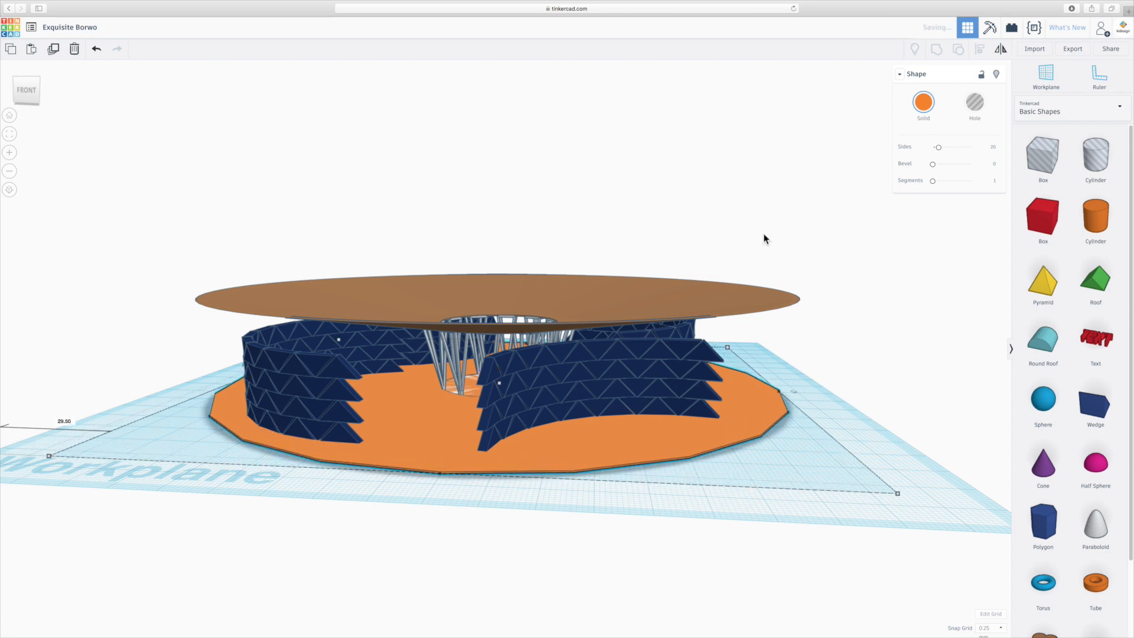
{"action": "left_click", "coordinate": [30, 81]}
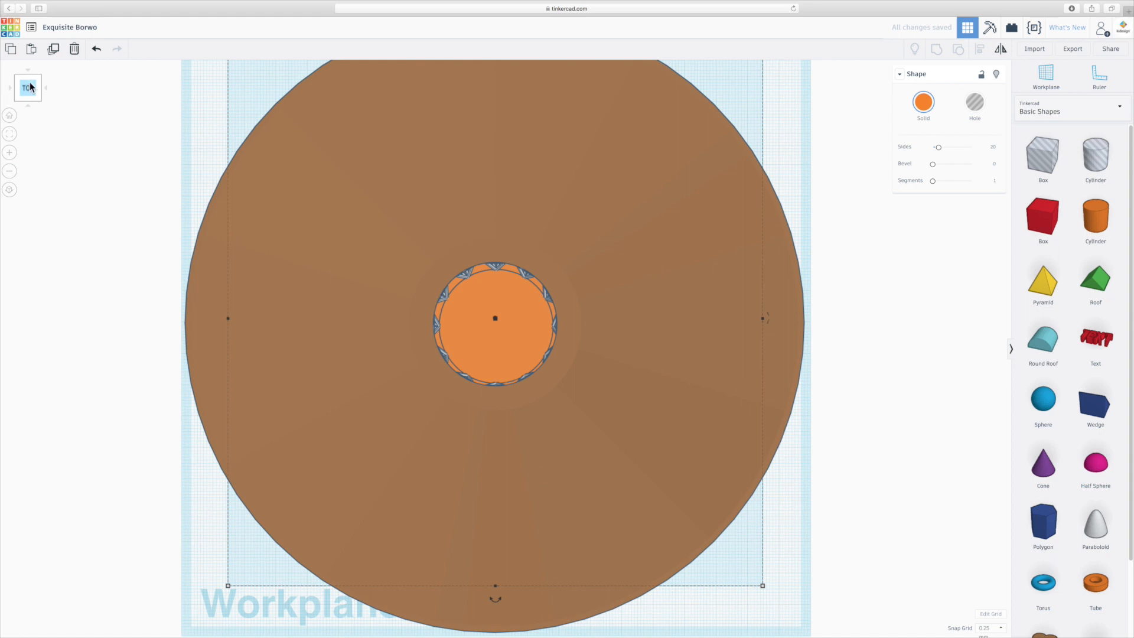
{"action": "mouse_move", "coordinate": [509, 346]}
{"action": "left_mouse_down"}
{"action": "mouse_move", "coordinate": [530, 384]}
{"action": "mouse_move", "coordinate": [543, 377]}
{"action": "mouse_move", "coordinate": [540, 367]}
{"action": "mouse_move", "coordinate": [360, 402]}
{"action": "mouse_move", "coordinate": [477, 353]}
{"action": "mouse_move", "coordinate": [515, 357]}
{"action": "left_mouse_up"}
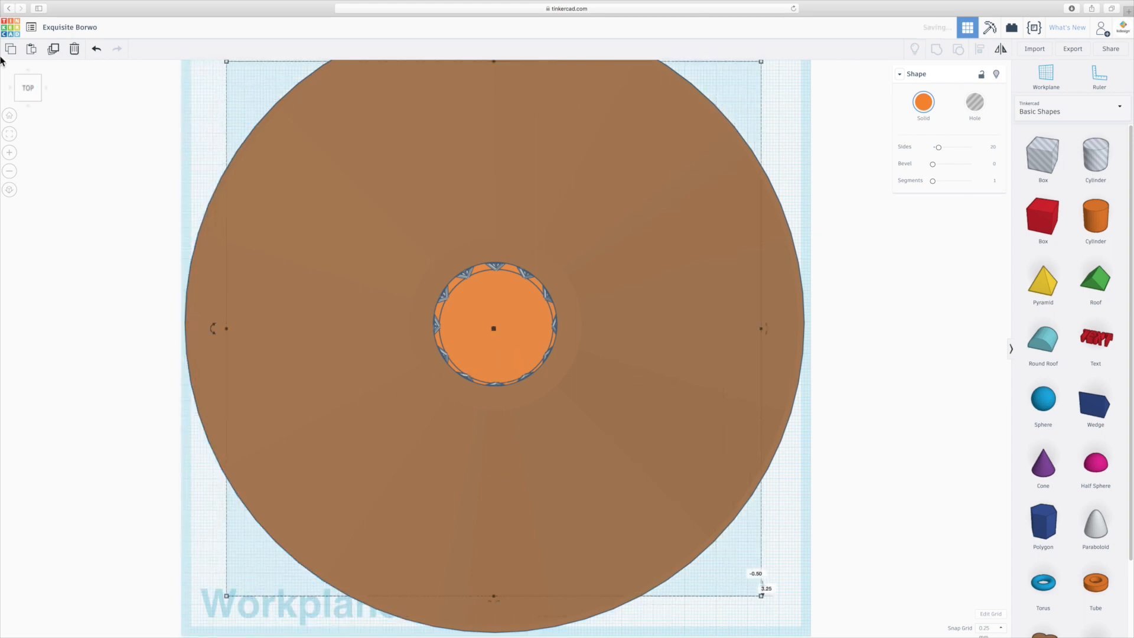
{"action": "left_click", "coordinate": [10, 190]}
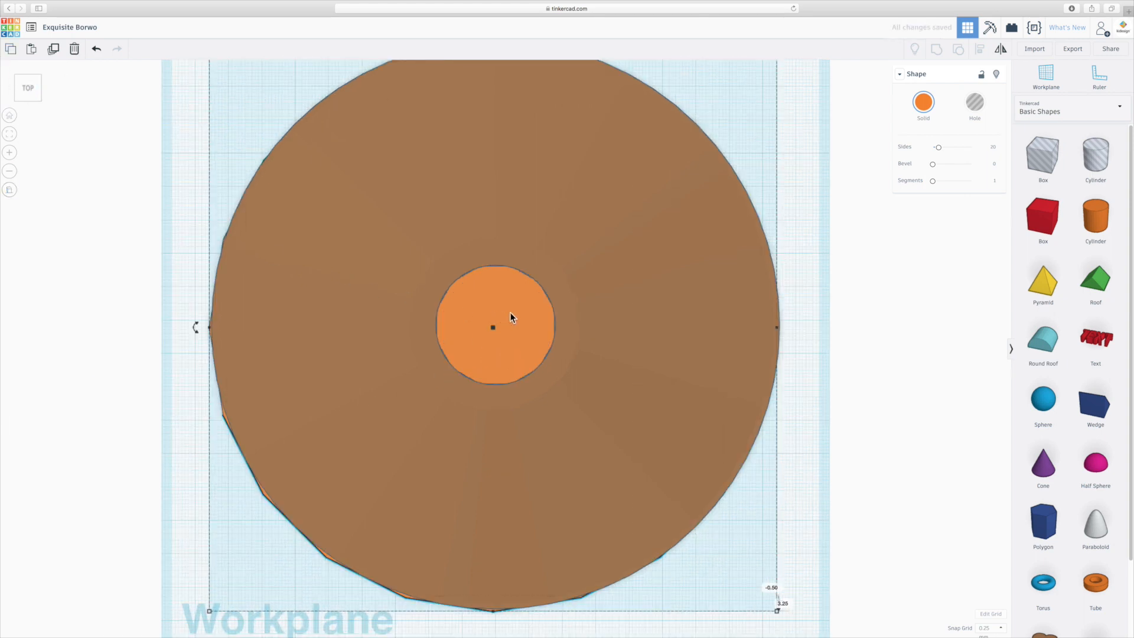
{"action": "left_click", "coordinate": [515, 322]}
{"action": "left_click_drag", "start_coordinate": [515, 322], "coordinate": [513, 315]}
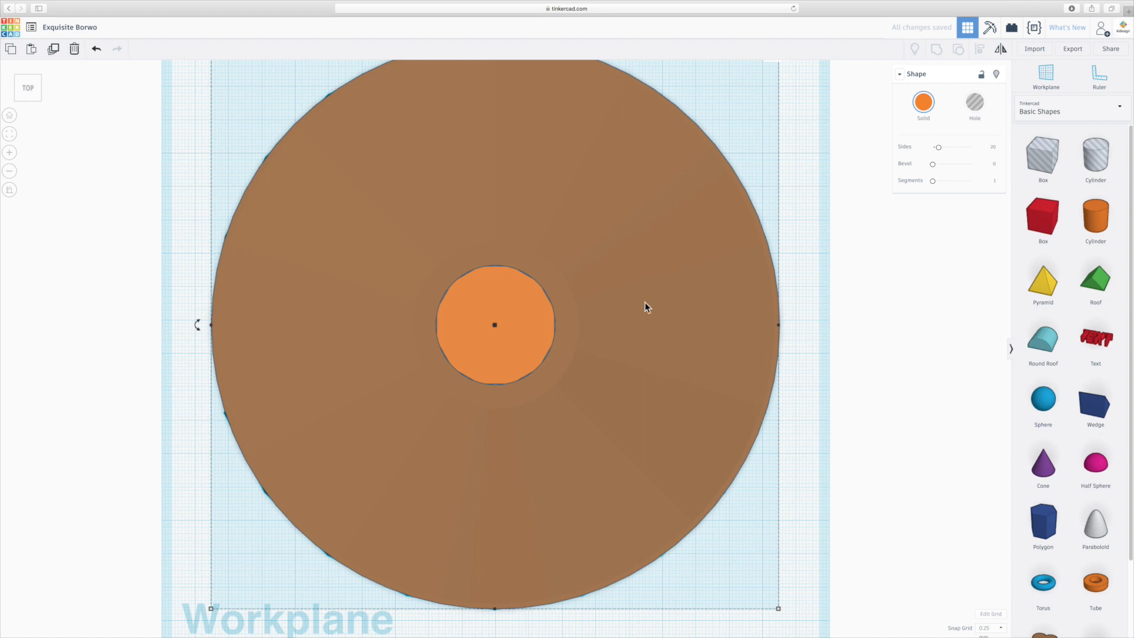
- Raise the orange base disc's number of sides to the maximum of 64 and recolor it light grey
{"action": "left_click_drag", "start_coordinate": [942, 152], "coordinate": [971, 149]}
{"action": "right_click_drag", "start_coordinate": [824, 421], "coordinate": [820, 291]}
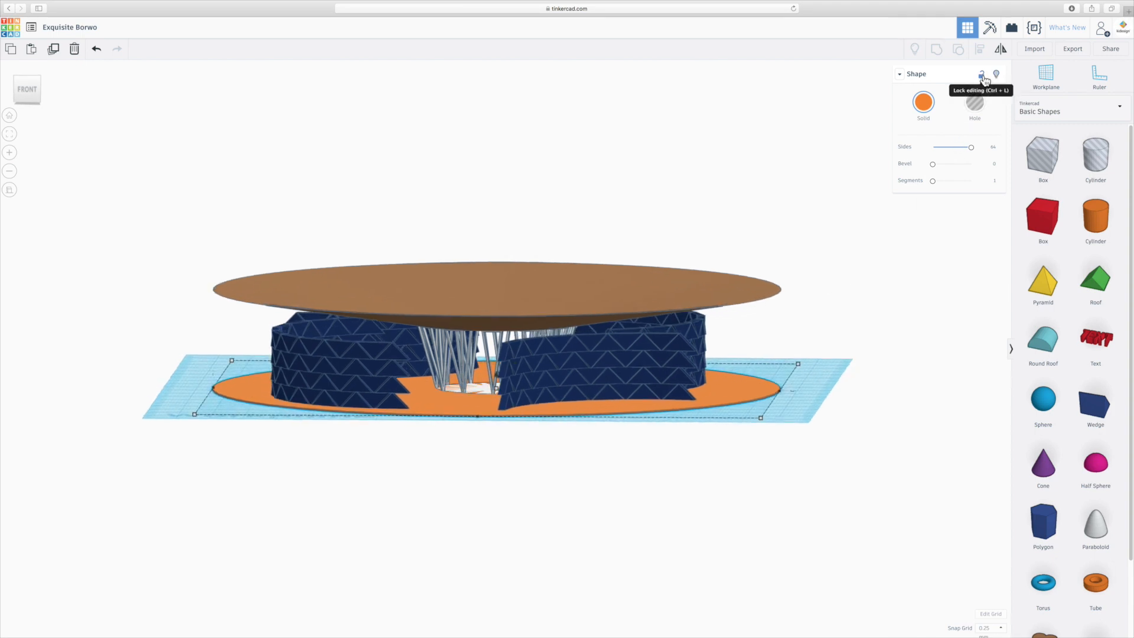
{"action": "left_click", "coordinate": [923, 102]}
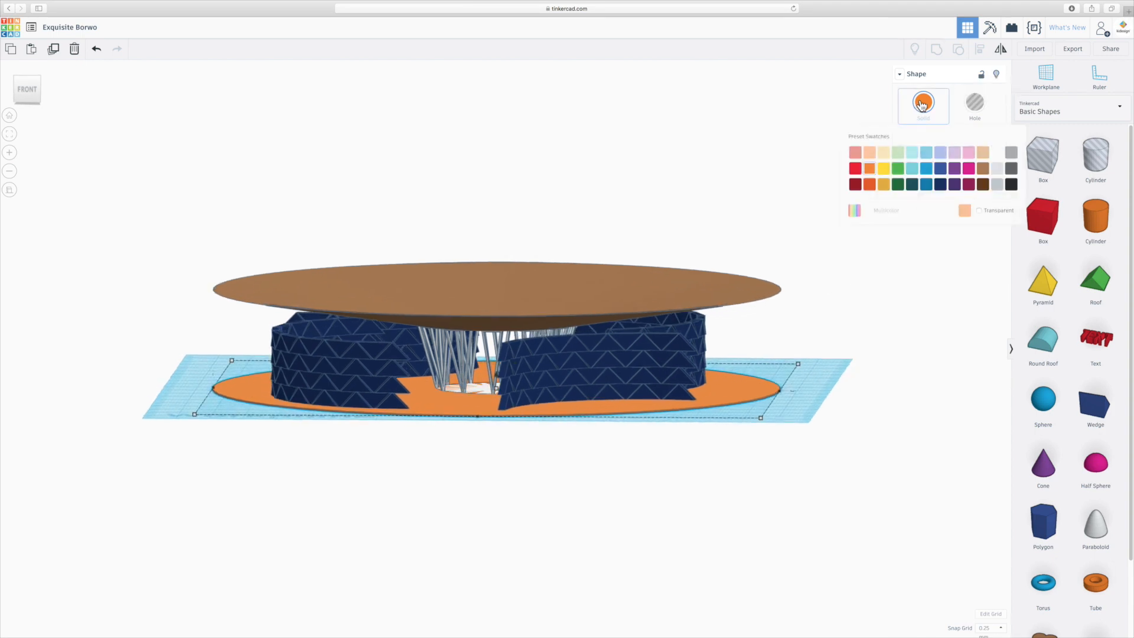
{"action": "left_click", "coordinate": [998, 169]}
{"action": "right_click_drag", "start_coordinate": [867, 359], "coordinate": [859, 392]}
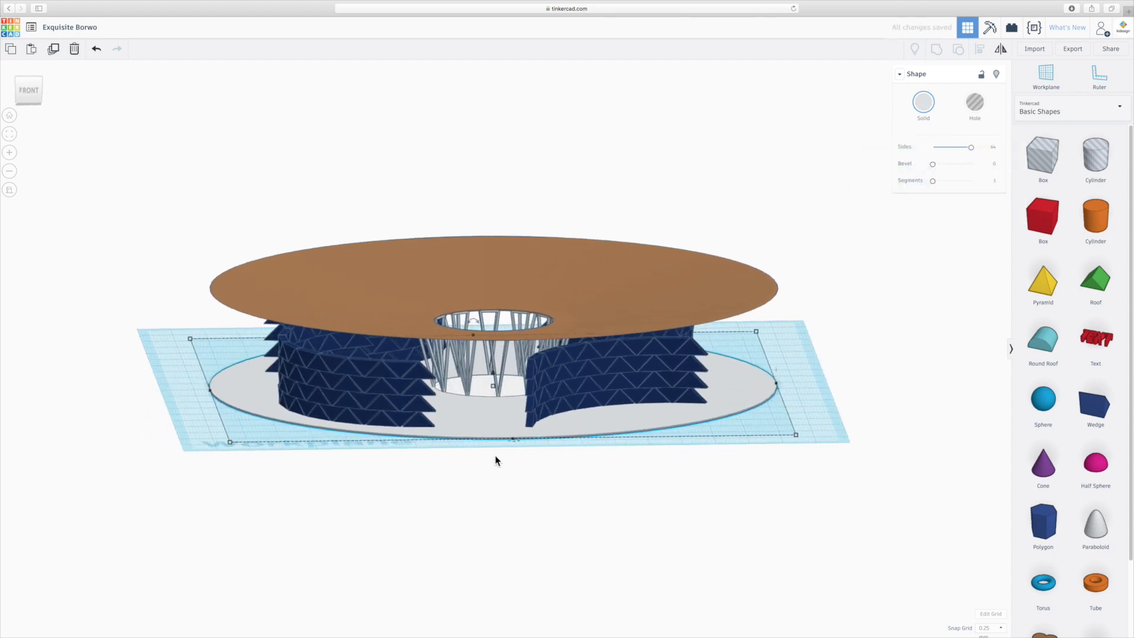
- Set the snap grid to 0.1 mm and lower the light grey base disc by 0.1 mm beneath the white floor
{"action": "scroll", "coordinate": [480, 394], "scroll_direction": "up", "scroll_amount": 5}
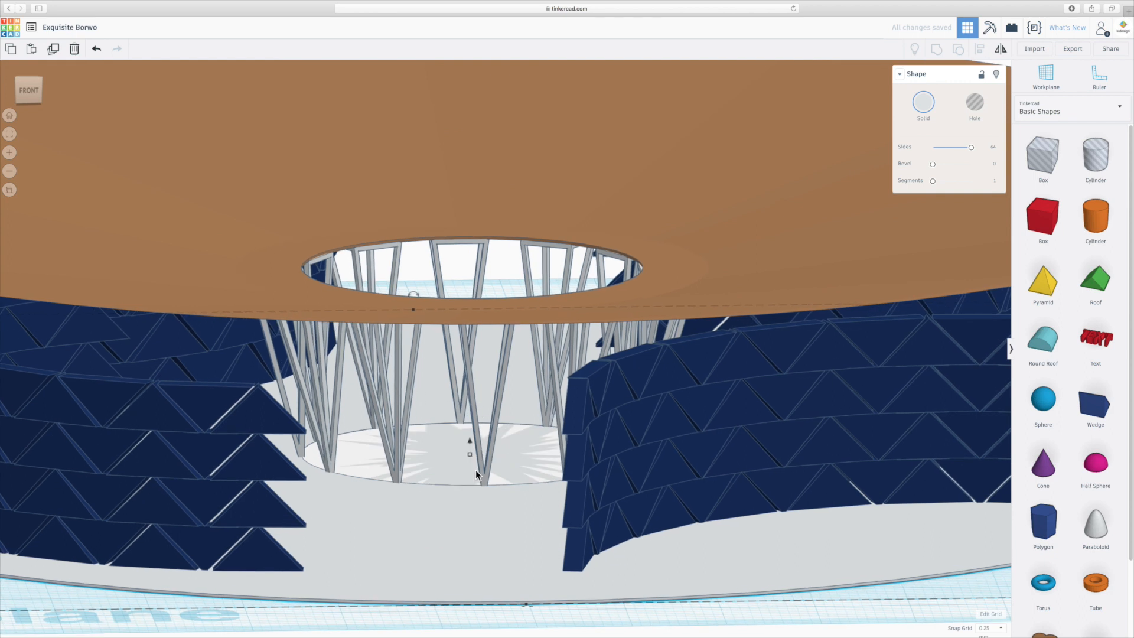
{"action": "right_click_drag", "start_coordinate": [458, 491], "coordinate": [437, 477]}
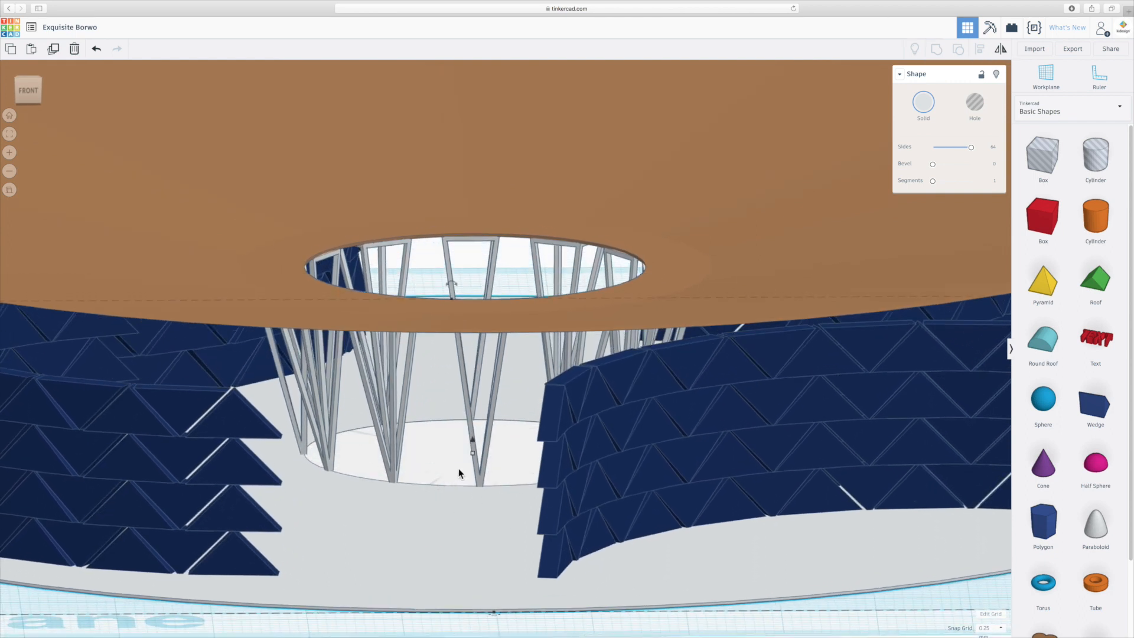
{"action": "left_click", "coordinate": [330, 627]}
{"action": "left_click", "coordinate": [422, 466]}
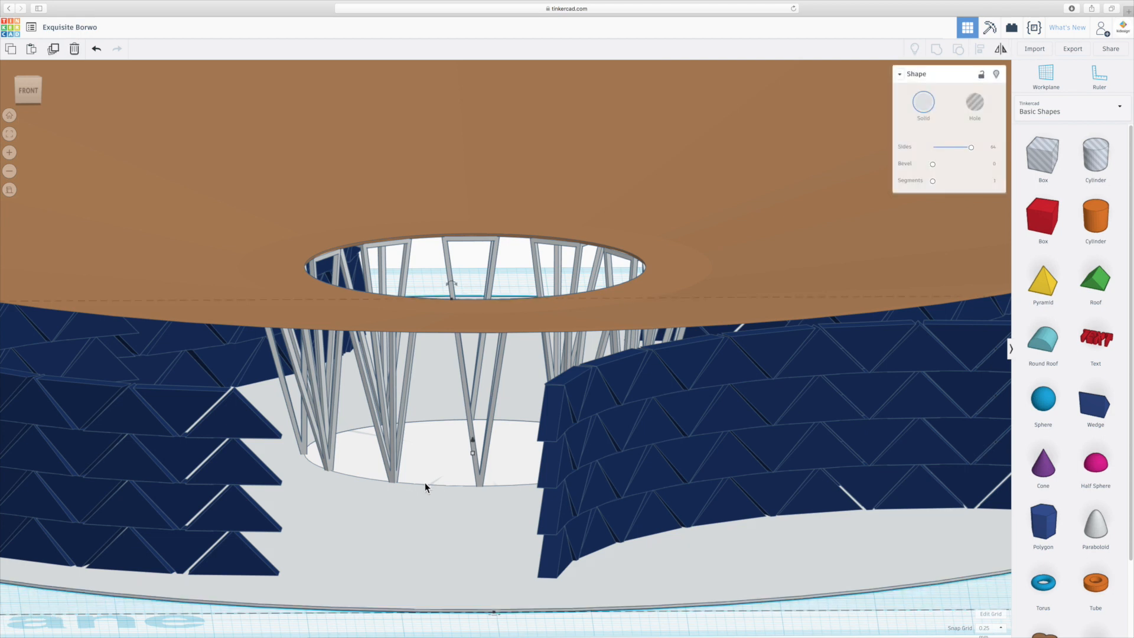
{"action": "left_click", "coordinate": [989, 627]}
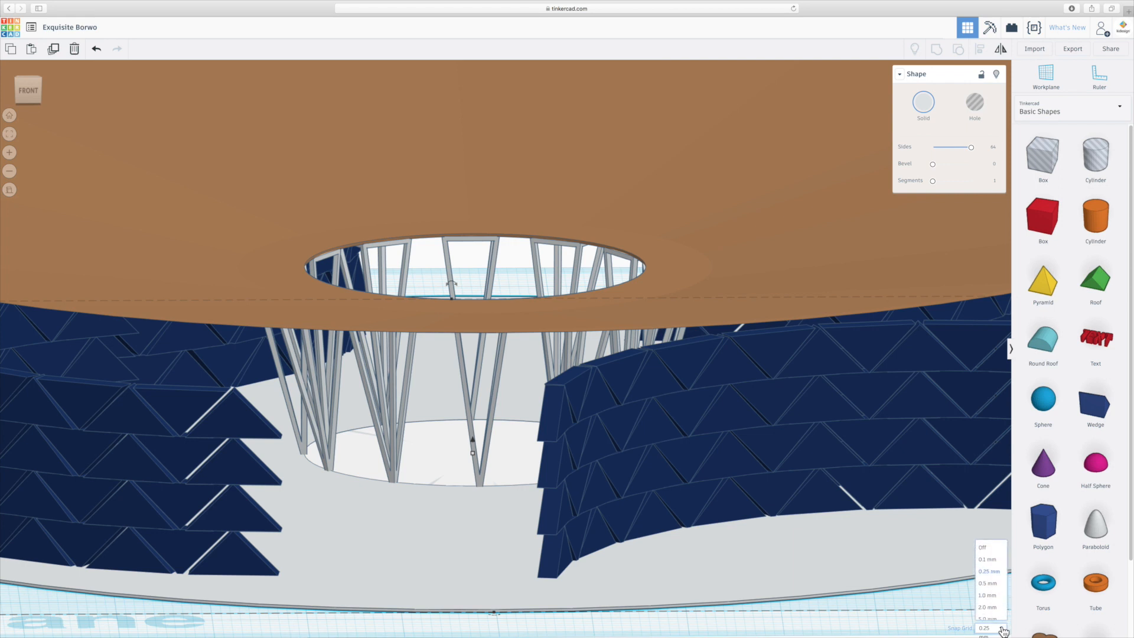
{"action": "left_click", "coordinate": [985, 554]}
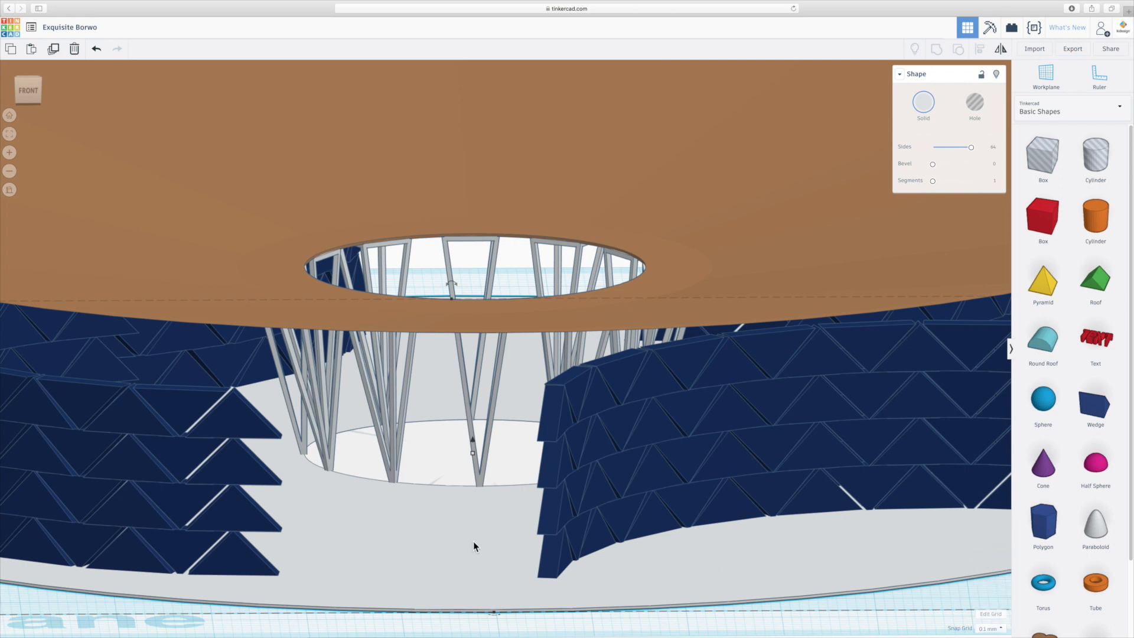
{"action": "left_click_drag", "start_coordinate": [473, 541], "coordinate": [475, 553]}
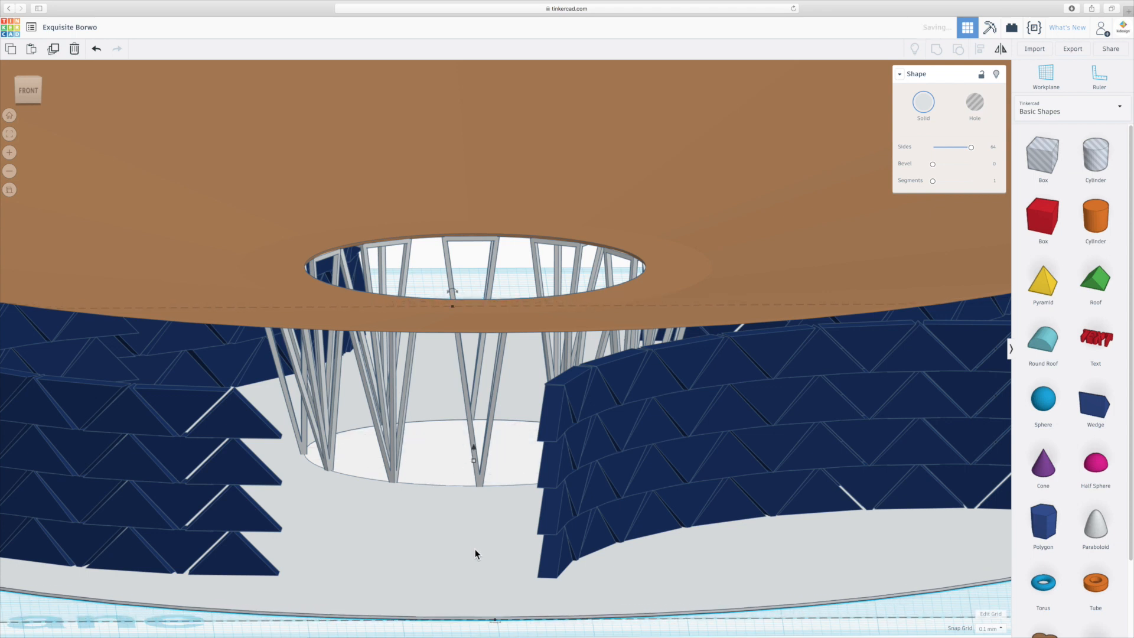
{"action": "key", "text": "super+z"}
{"action": "left_click_drag", "start_coordinate": [474, 439], "coordinate": [474, 440]}
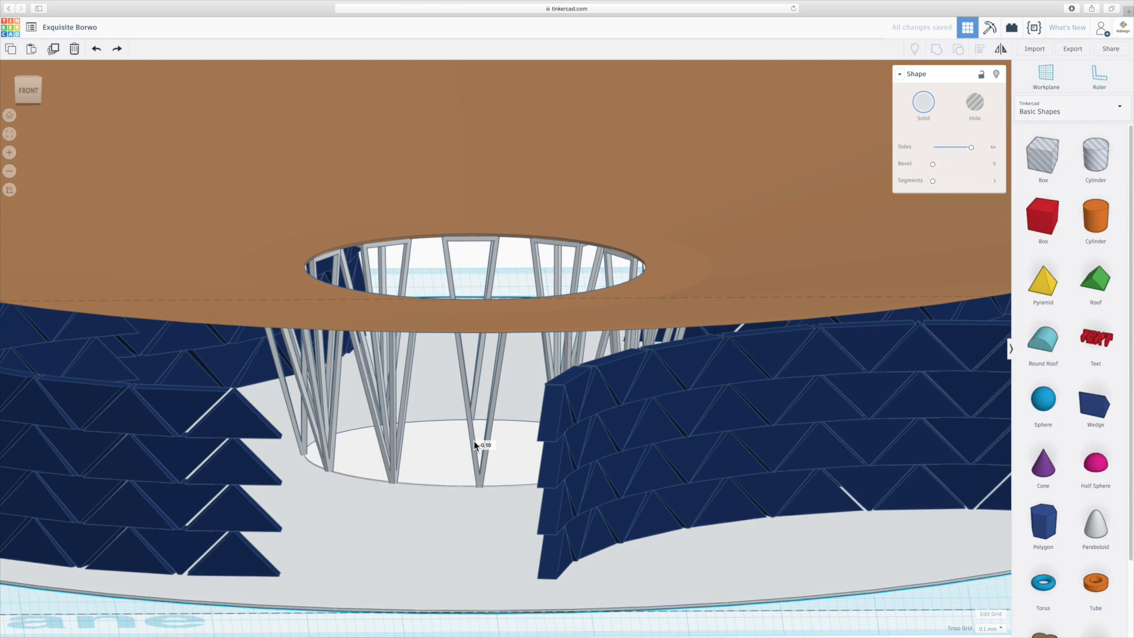
{"action": "left_click", "coordinate": [844, 621]}
{"action": "scroll", "coordinate": [441, 488], "scroll_direction": "down", "scroll_amount": 5}
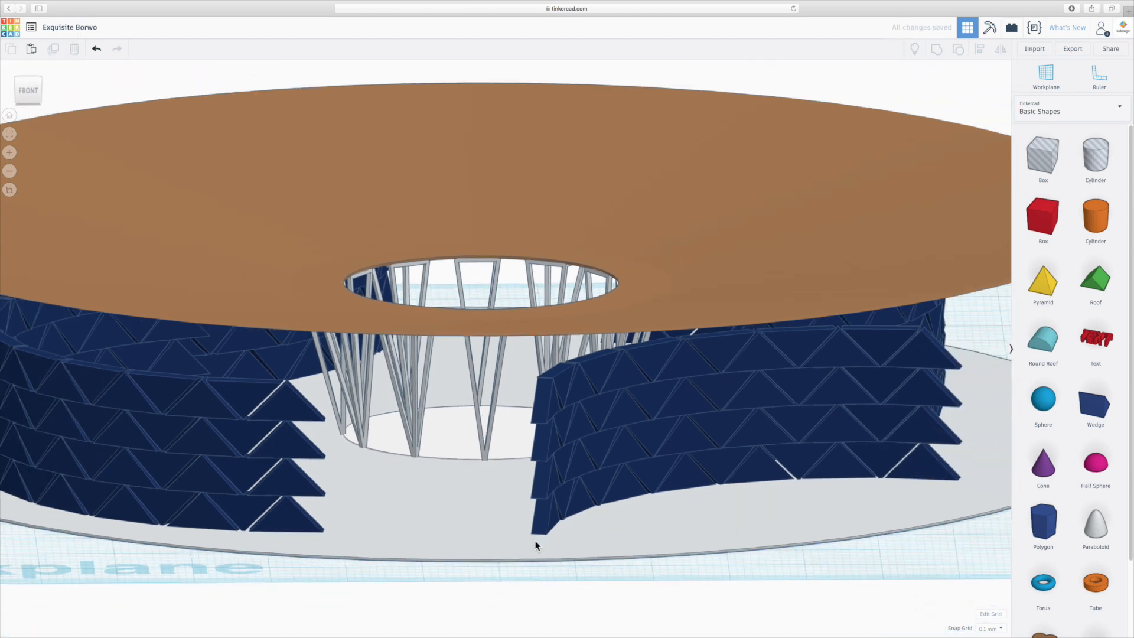
- Examine the pavilion's roof, walls, inner frames and grey base from several angles and distances
{"action": "right_click_drag", "start_coordinate": [536, 543], "coordinate": [487, 528]}
{"action": "left_click", "coordinate": [9, 189]}
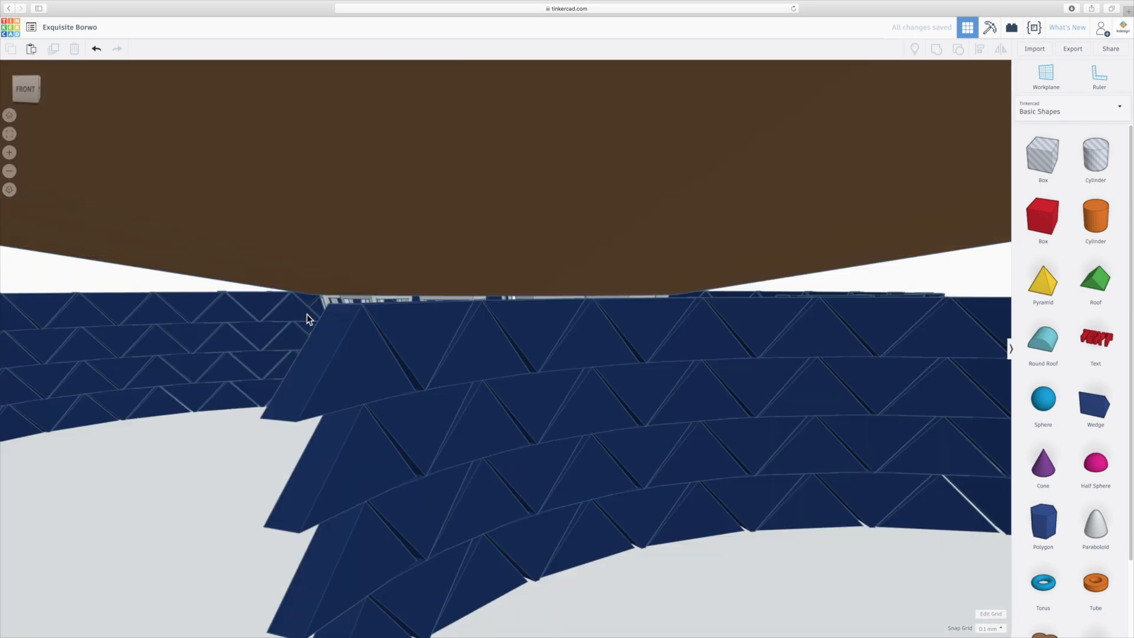
{"action": "scroll", "coordinate": [339, 369], "scroll_direction": "up", "scroll_amount": 2}
{"action": "scroll", "coordinate": [353, 377], "scroll_direction": "down", "scroll_amount": 7}
{"action": "scroll", "coordinate": [353, 377], "scroll_direction": "up", "scroll_amount": 5}
{"action": "scroll", "coordinate": [532, 348], "scroll_direction": "up", "scroll_amount": 5}
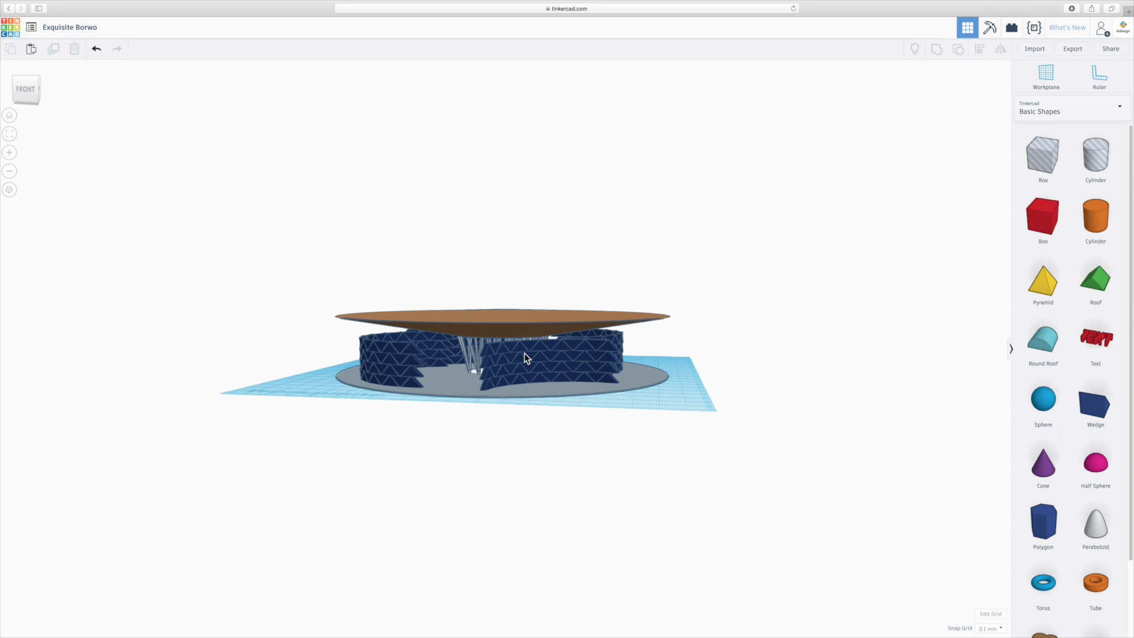
{"action": "scroll", "coordinate": [513, 362], "scroll_direction": "up", "scroll_amount": 2}
{"action": "right_click_drag", "start_coordinate": [424, 391], "coordinate": [459, 391]}
{"action": "scroll", "coordinate": [457, 392], "scroll_direction": "up", "scroll_amount": 2}
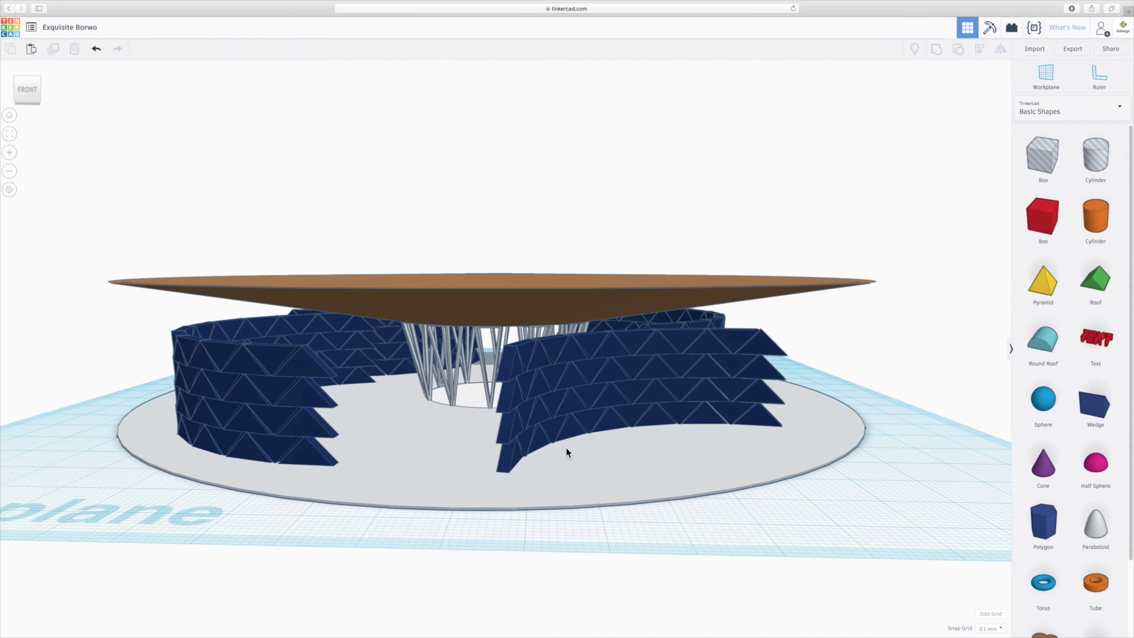
{"action": "right_click_drag", "start_coordinate": [566, 448], "coordinate": [583, 470]}
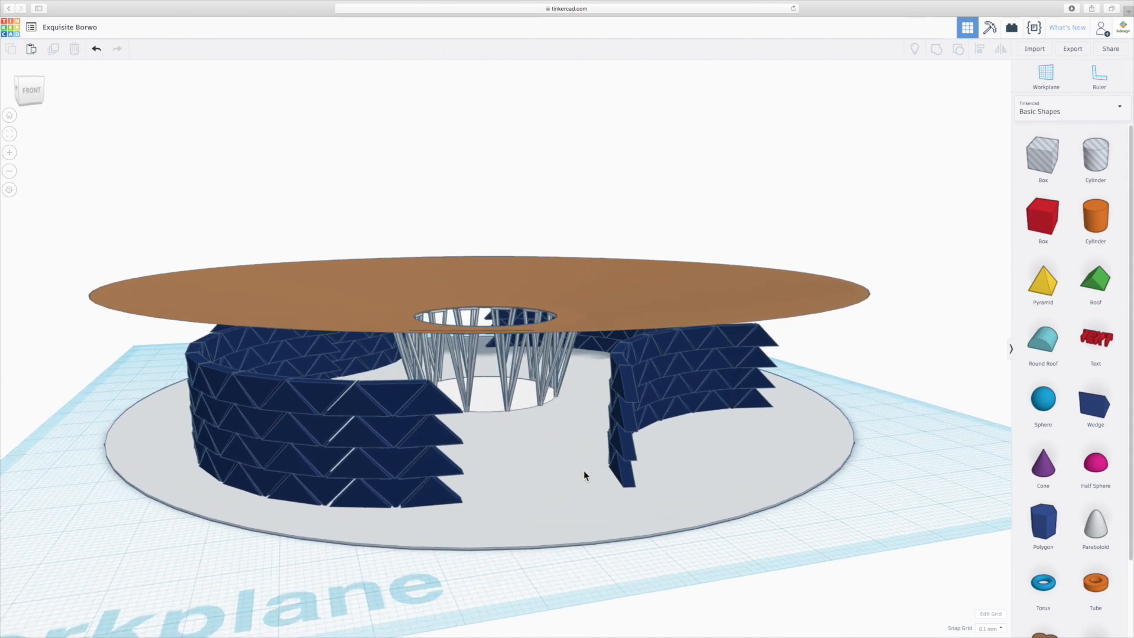
- Add a cylinder beside the grey base, size it 8 mm by 8 mm with the snap grid at 1.0 mm, and flatten it
{"action": "left_click_drag", "start_coordinate": [1095, 219], "coordinate": [885, 522]}
{"action": "left_click_drag", "start_coordinate": [983, 552], "coordinate": [857, 507]}
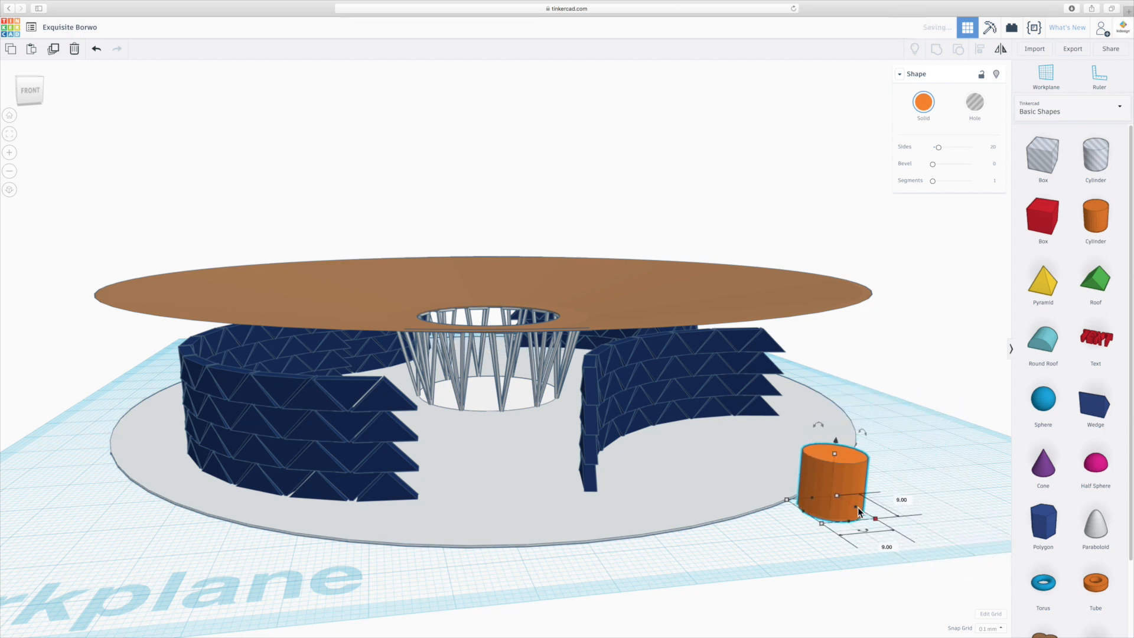
{"action": "left_click", "coordinate": [989, 628]}
{"action": "left_click", "coordinate": [990, 589]}
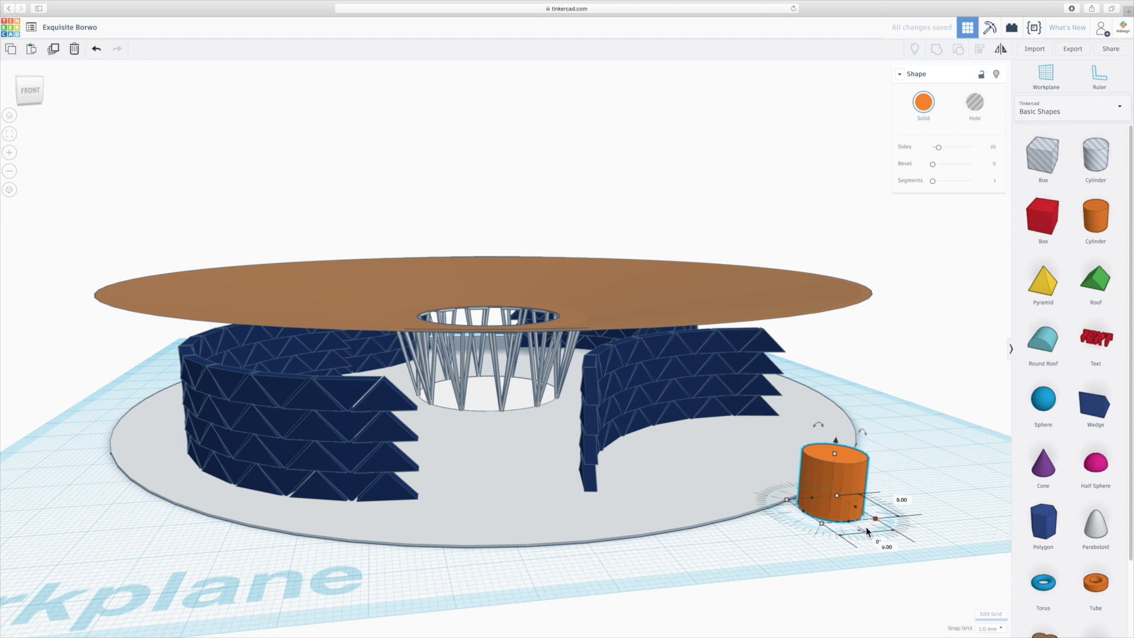
{"action": "left_click_drag", "start_coordinate": [876, 520], "coordinate": [861, 515]}
{"action": "left_click", "coordinate": [880, 543]}
{"action": "type", "text": "8"}
{"action": "left_click", "coordinate": [892, 499]}
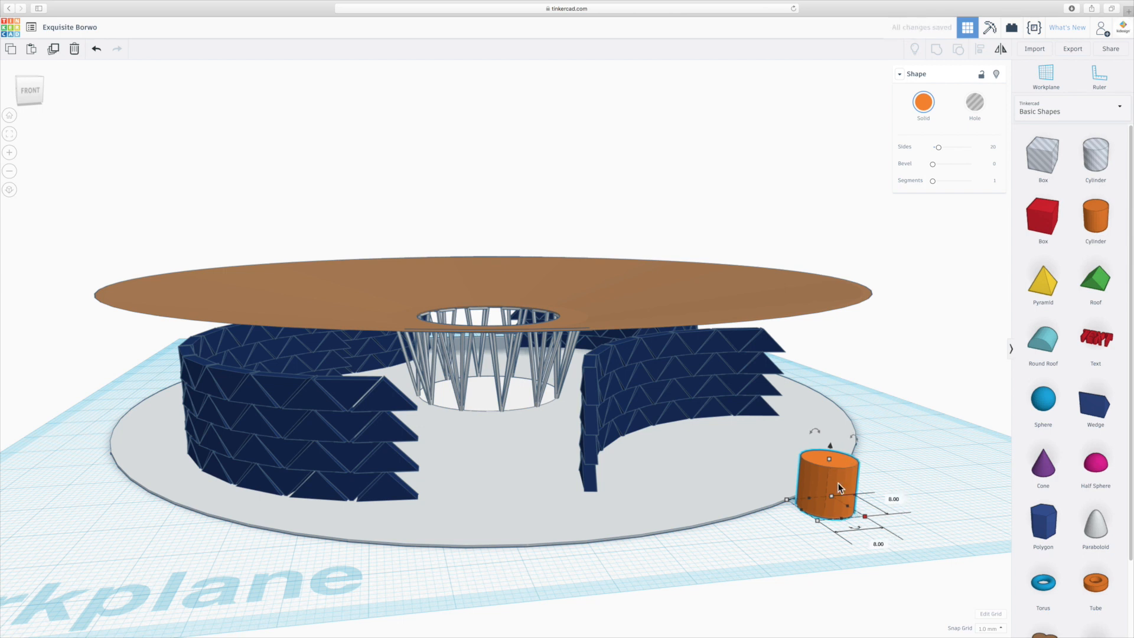
{"action": "left_click_drag", "start_coordinate": [830, 461], "coordinate": [828, 496]}
{"action": "scroll", "coordinate": [845, 538], "scroll_direction": "up", "scroll_amount": 3}
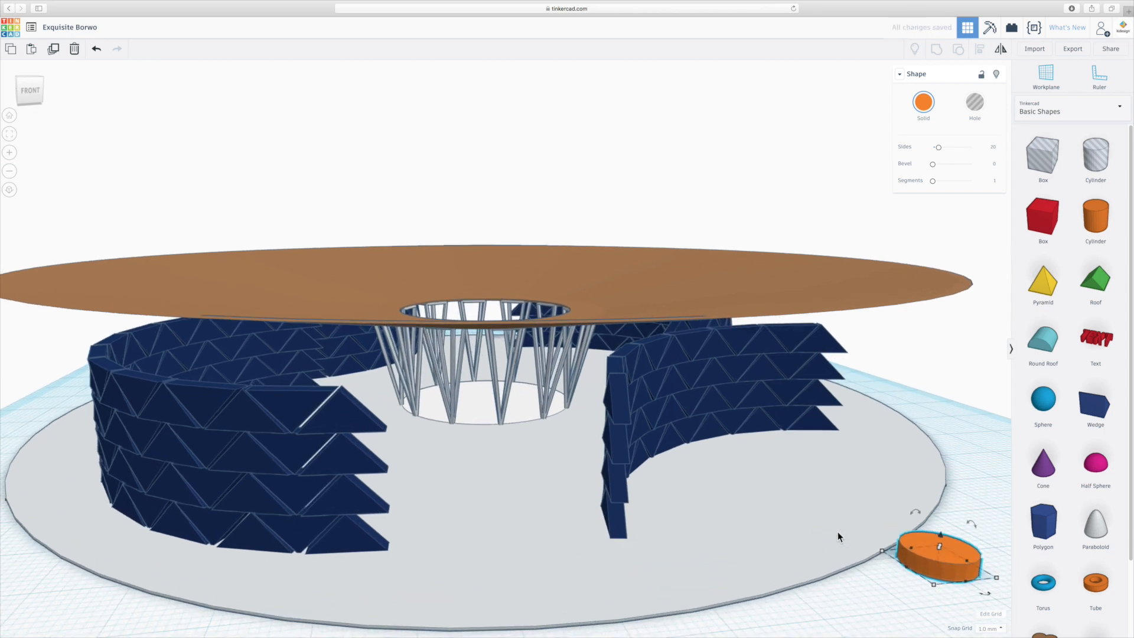
- Place the flattened cylinder on the white floor inside the ring of frames and recolor it white
{"action": "left_click_drag", "start_coordinate": [963, 558], "coordinate": [438, 404]}
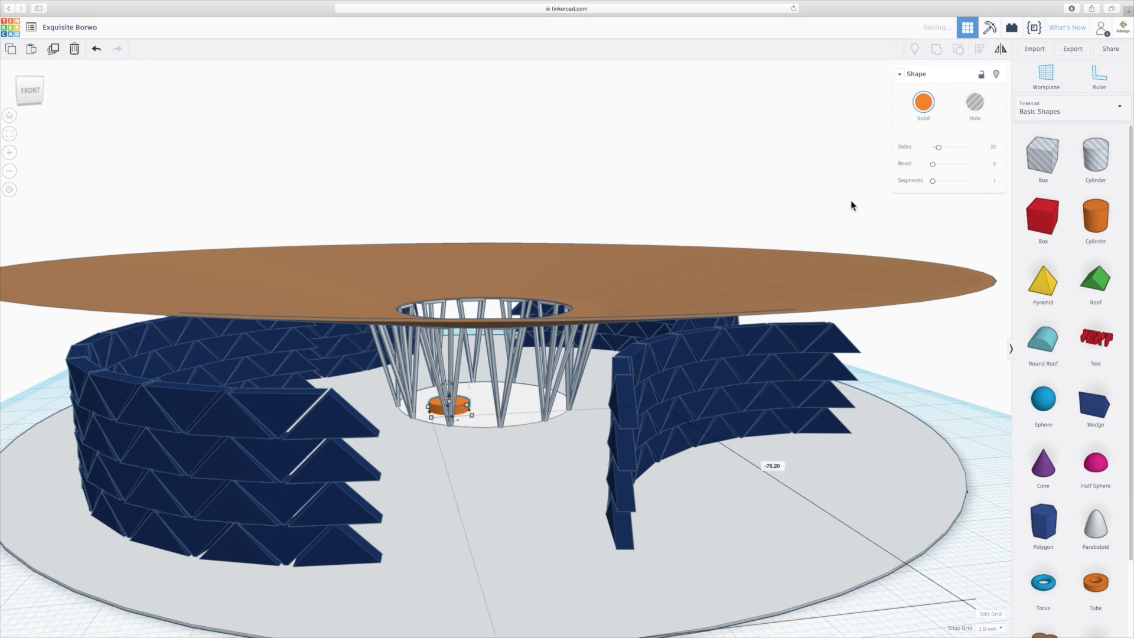
{"action": "left_click", "coordinate": [911, 123]}
{"action": "left_click", "coordinate": [997, 152]}
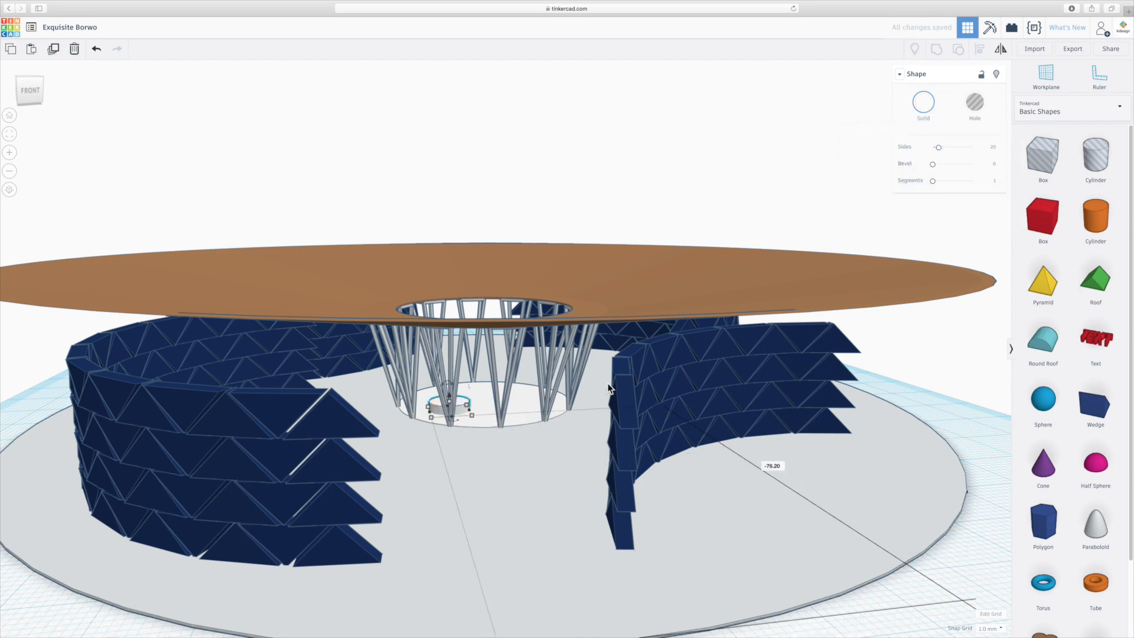
- Duplicate the white round seat twice and spread the copies over the white floor as a group of three
{"action": "scroll", "coordinate": [473, 426], "scroll_direction": "up", "scroll_amount": 4}
{"action": "scroll", "coordinate": [431, 446], "scroll_direction": "up", "scroll_amount": 5}
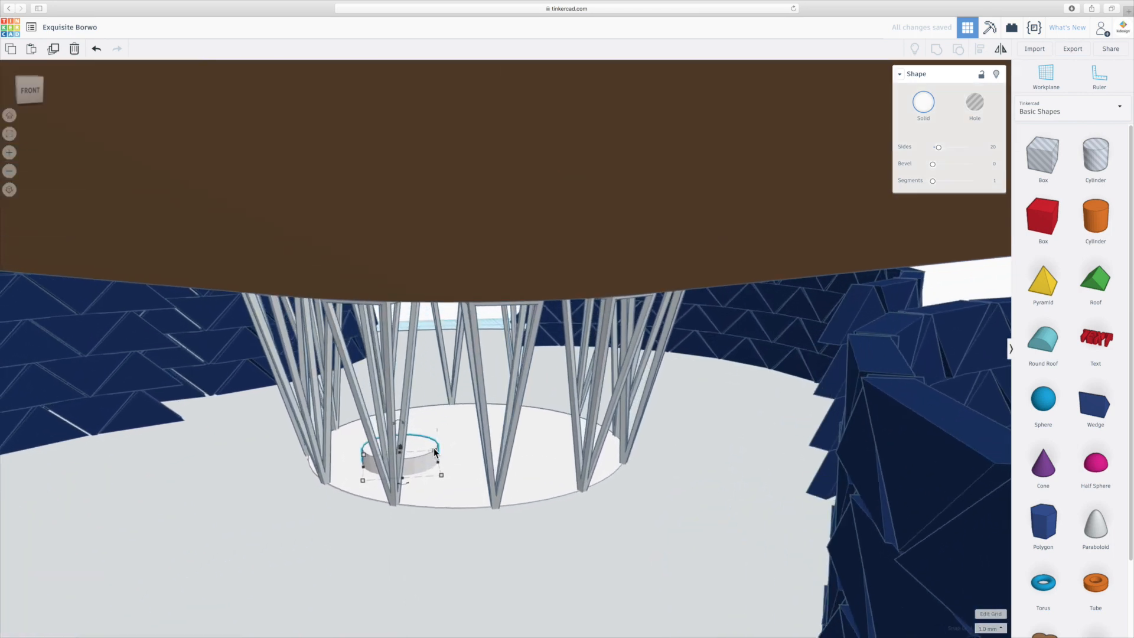
{"action": "key", "text": "ctrl+d"}
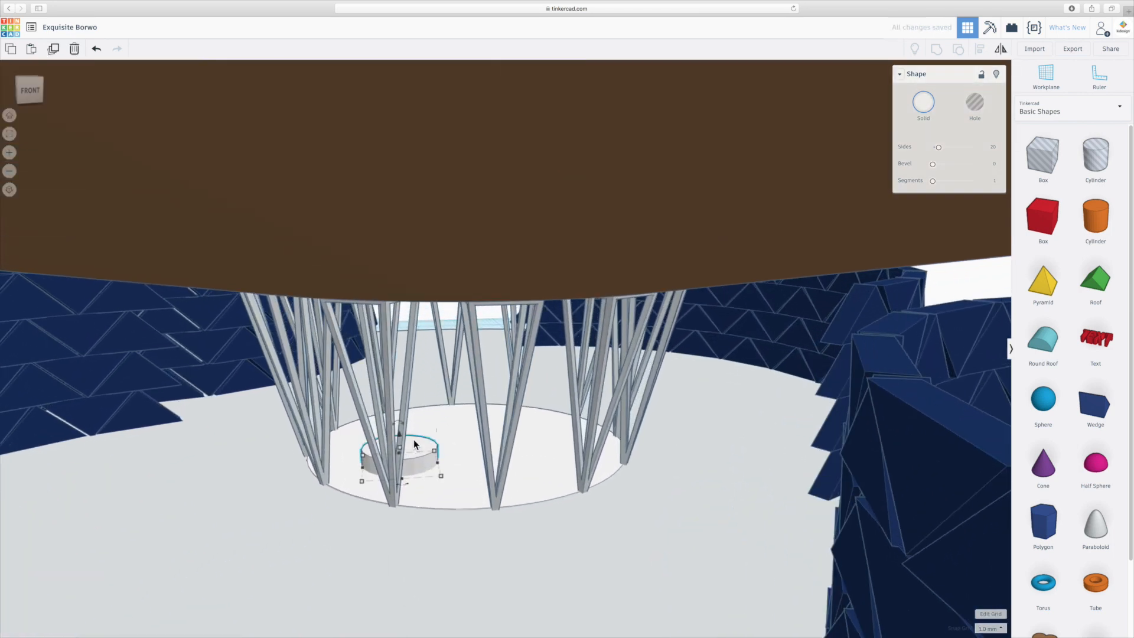
{"action": "left_click_drag", "start_coordinate": [419, 442], "coordinate": [473, 411]}
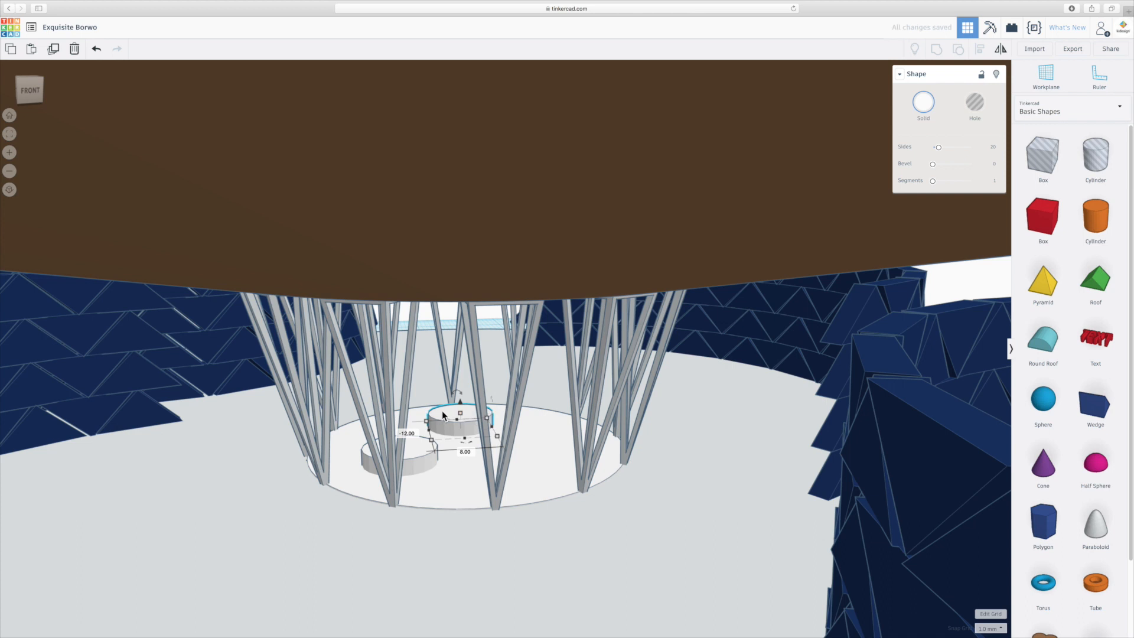
{"action": "key", "text": "super+d"}
{"action": "left_click_drag", "start_coordinate": [499, 385], "coordinate": [531, 447]}
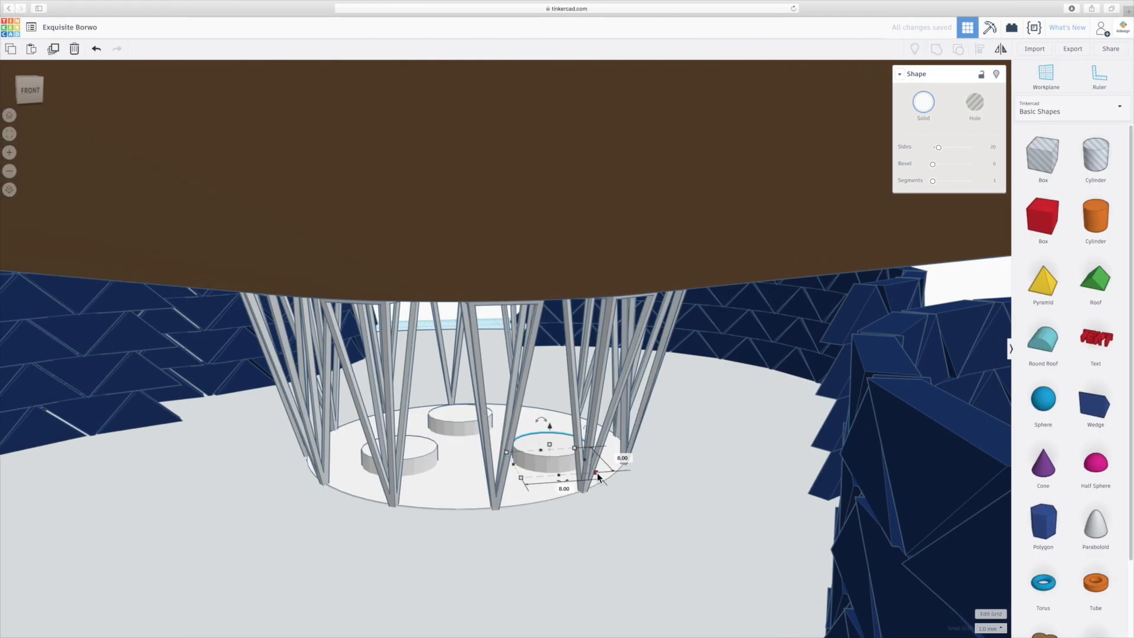
- Shrink one seat copy to 6 mm across and the rear copy even smaller, both 2 mm high, and shift the rear one slightly
{"action": "left_click_drag", "start_coordinate": [598, 476], "coordinate": [566, 466]}
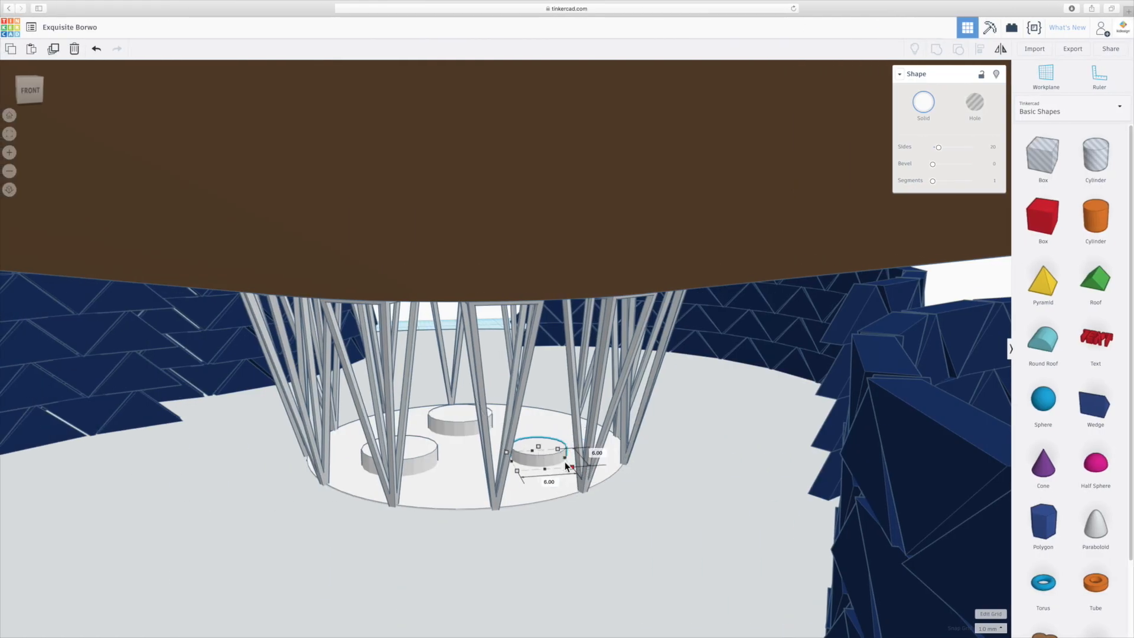
{"action": "left_click", "coordinate": [489, 429]}
{"action": "left_click_drag", "start_coordinate": [497, 437], "coordinate": [459, 427]}
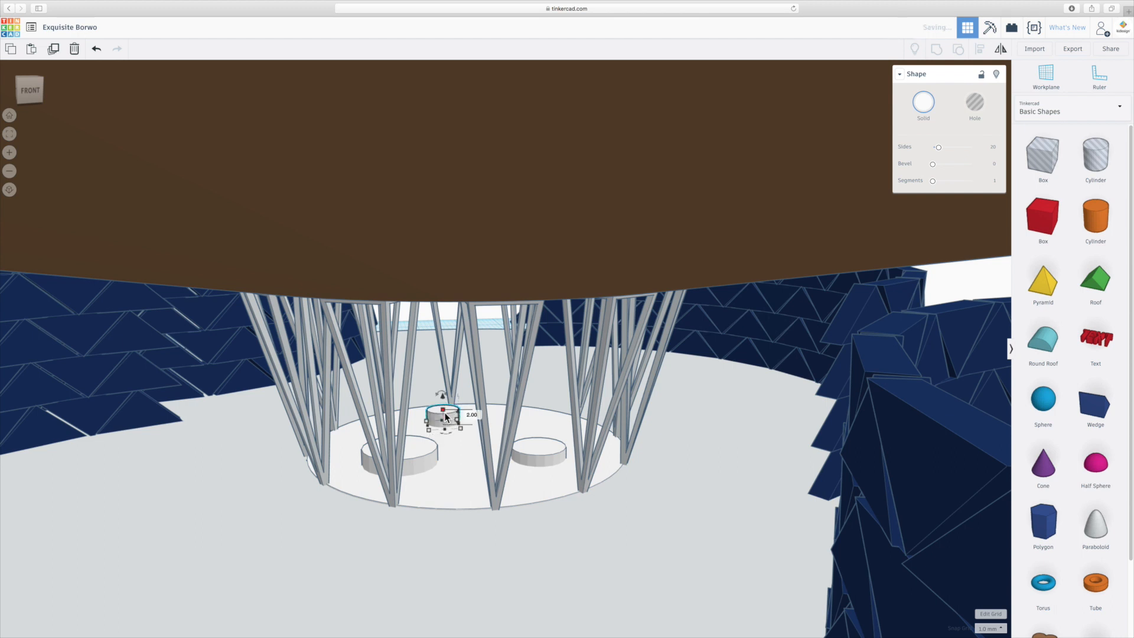
{"action": "left_click", "coordinate": [536, 449]}
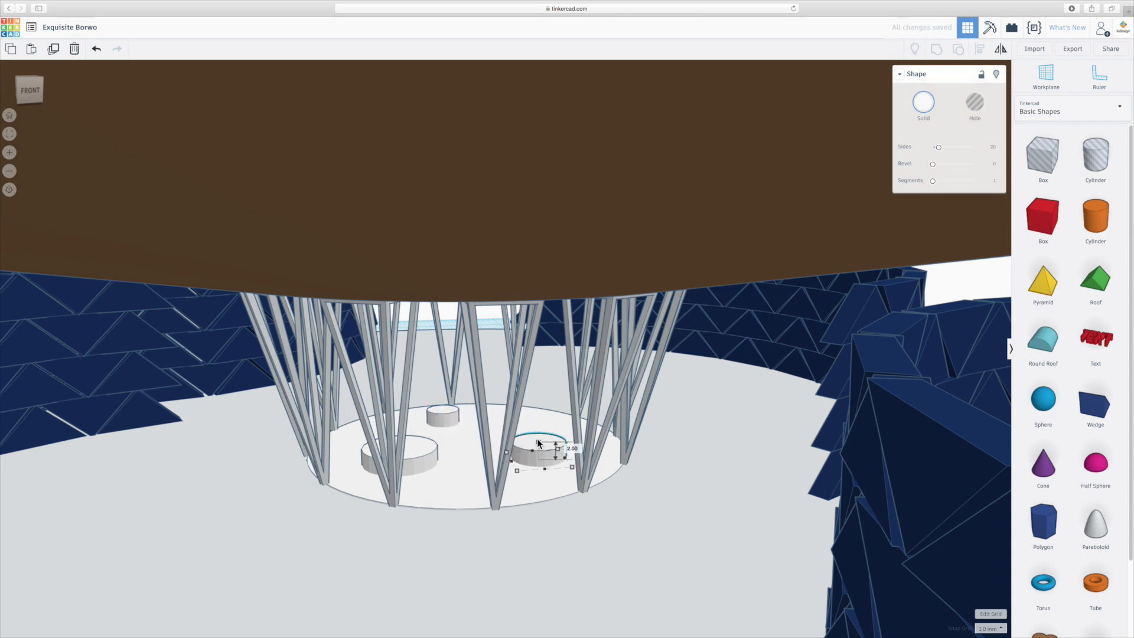
{"action": "left_click_drag", "start_coordinate": [448, 423], "coordinate": [466, 423]}
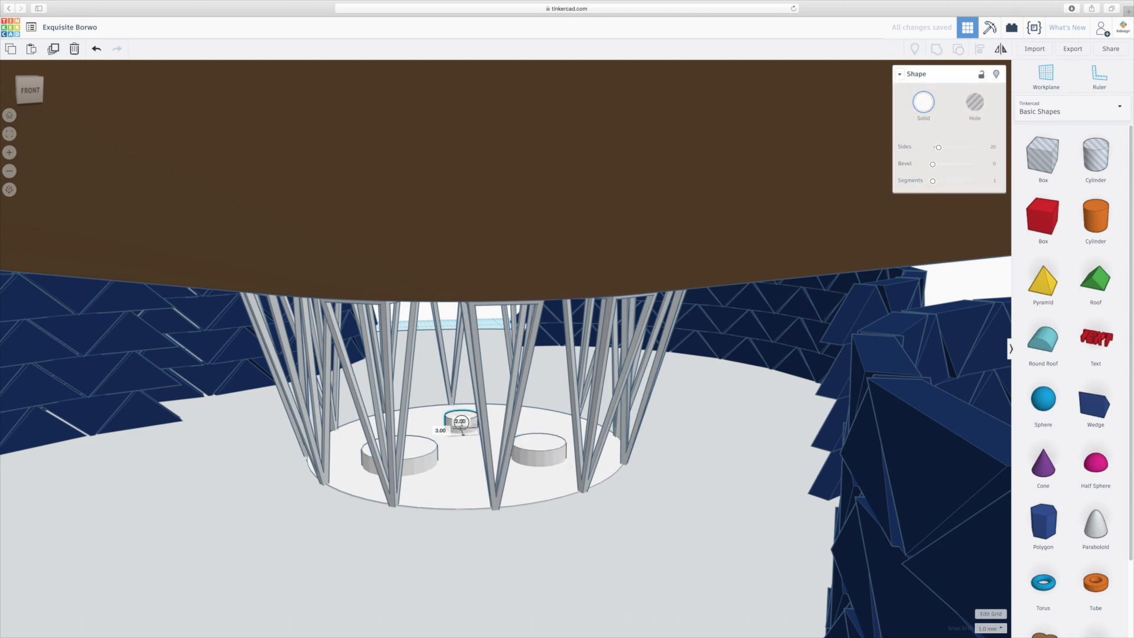
{"action": "left_click", "coordinate": [539, 535]}
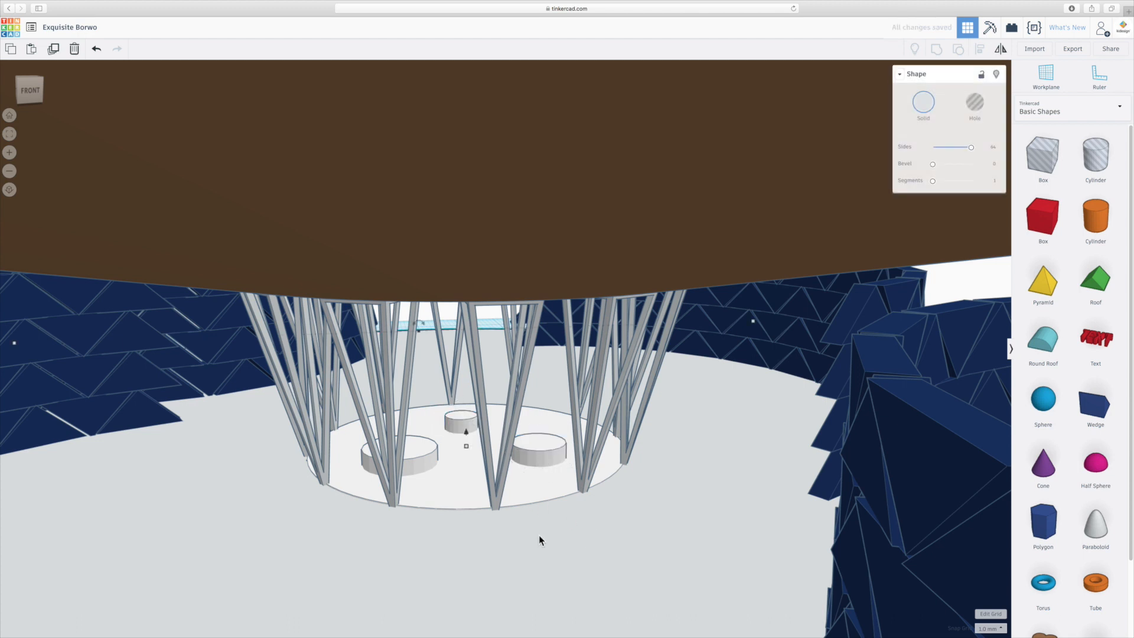
- Add a small cylinder about 2 mm across on the workplane just outside the grey base's edge
{"action": "scroll", "coordinate": [538, 535], "scroll_direction": "down", "scroll_amount": 5}
{"action": "right_click_drag", "start_coordinate": [540, 539], "coordinate": [490, 526]}
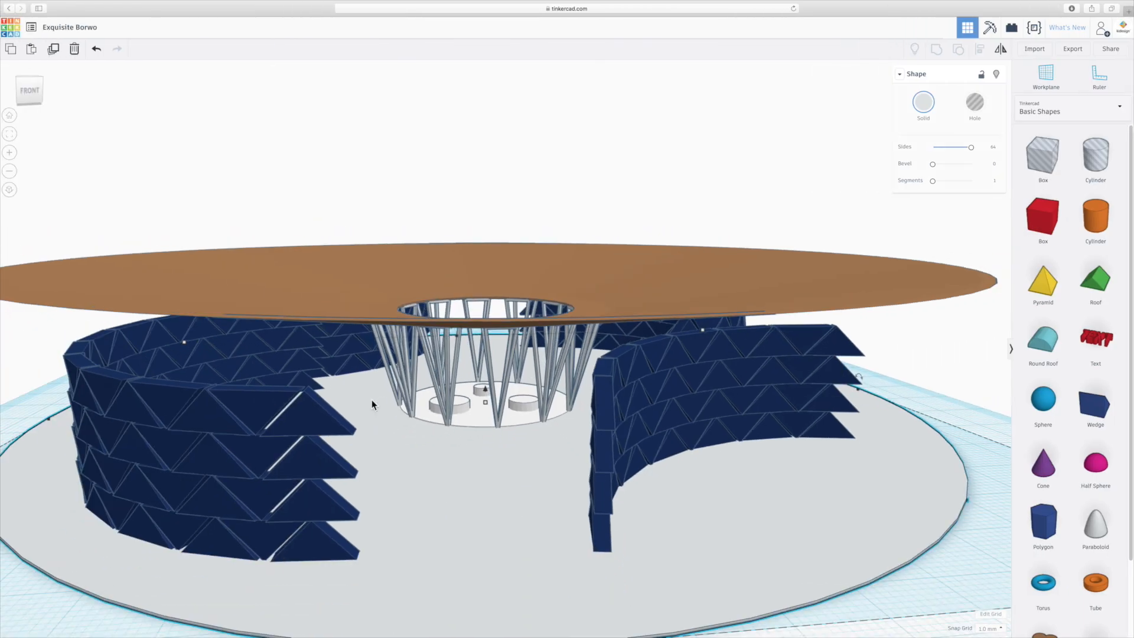
{"action": "scroll", "coordinate": [371, 401], "scroll_direction": "down", "scroll_amount": 5}
{"action": "left_click", "coordinate": [520, 538]}
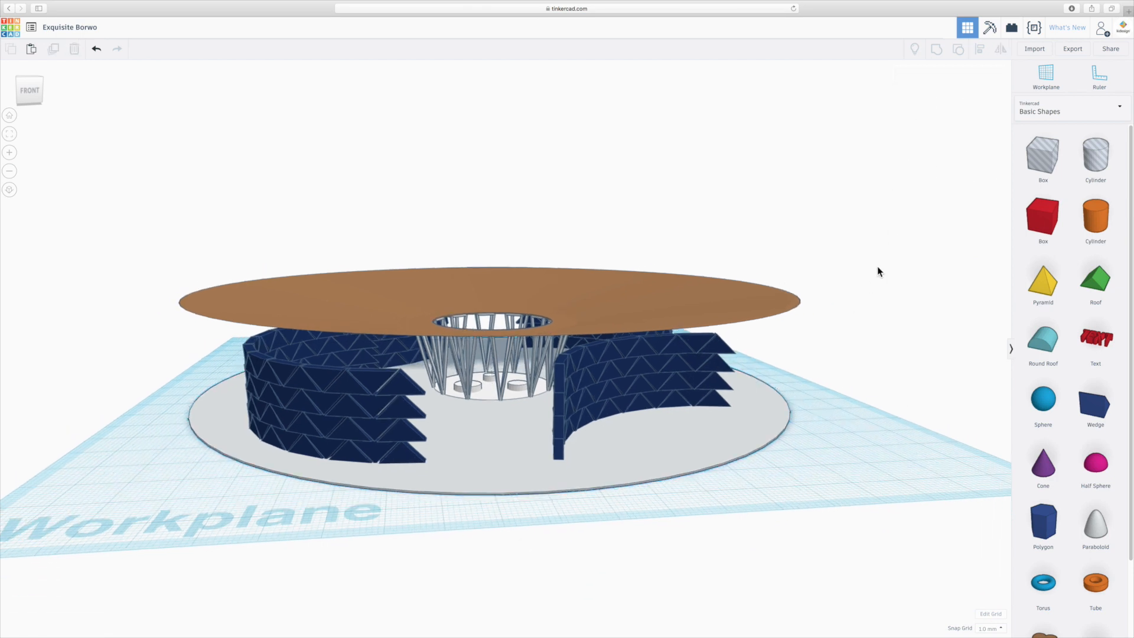
{"action": "left_click_drag", "start_coordinate": [1093, 220], "coordinate": [845, 471]}
{"action": "left_click_drag", "start_coordinate": [929, 488], "coordinate": [784, 459], "text": "shift"}
{"action": "scroll", "coordinate": [789, 458], "scroll_direction": "up", "scroll_amount": 8}
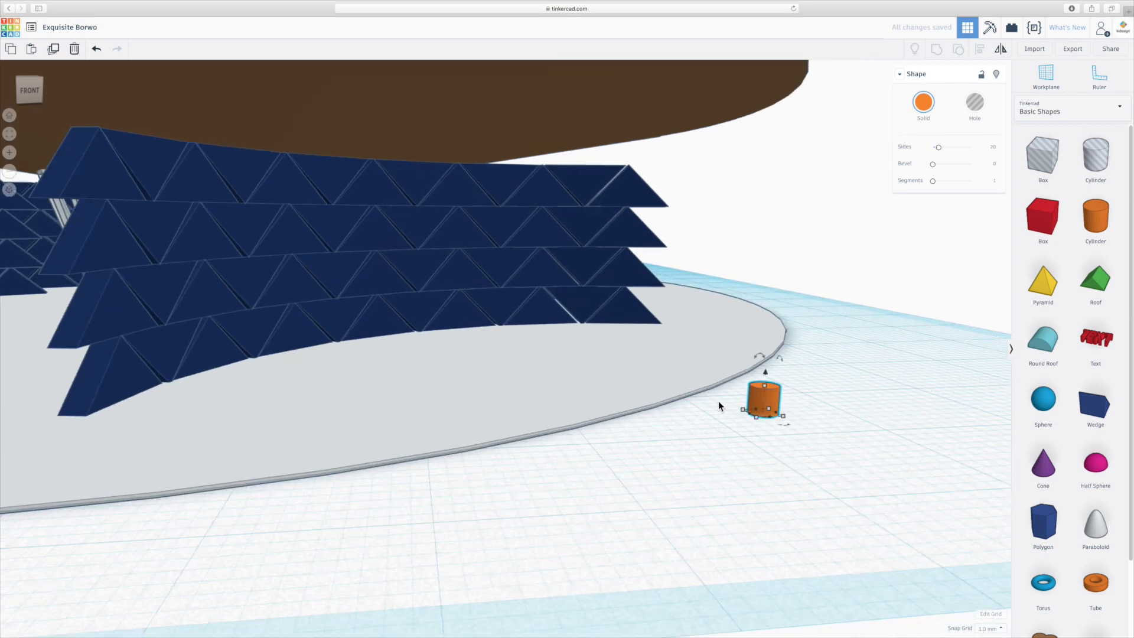
{"action": "left_click", "coordinate": [785, 401]}
{"action": "left_click", "coordinate": [764, 392]}
{"action": "mouse_move", "coordinate": [763, 386]}
{"action": "right_click_drag", "start_coordinate": [810, 423], "coordinate": [582, 520]}
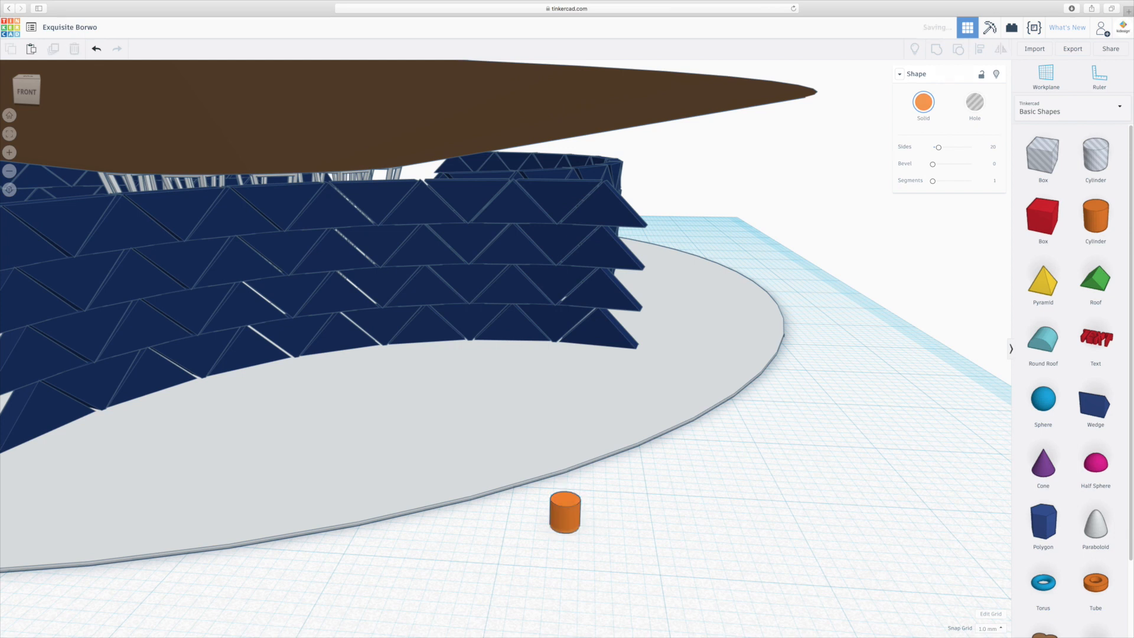
{"action": "right_click_drag", "start_coordinate": [618, 506], "coordinate": [268, 484]}
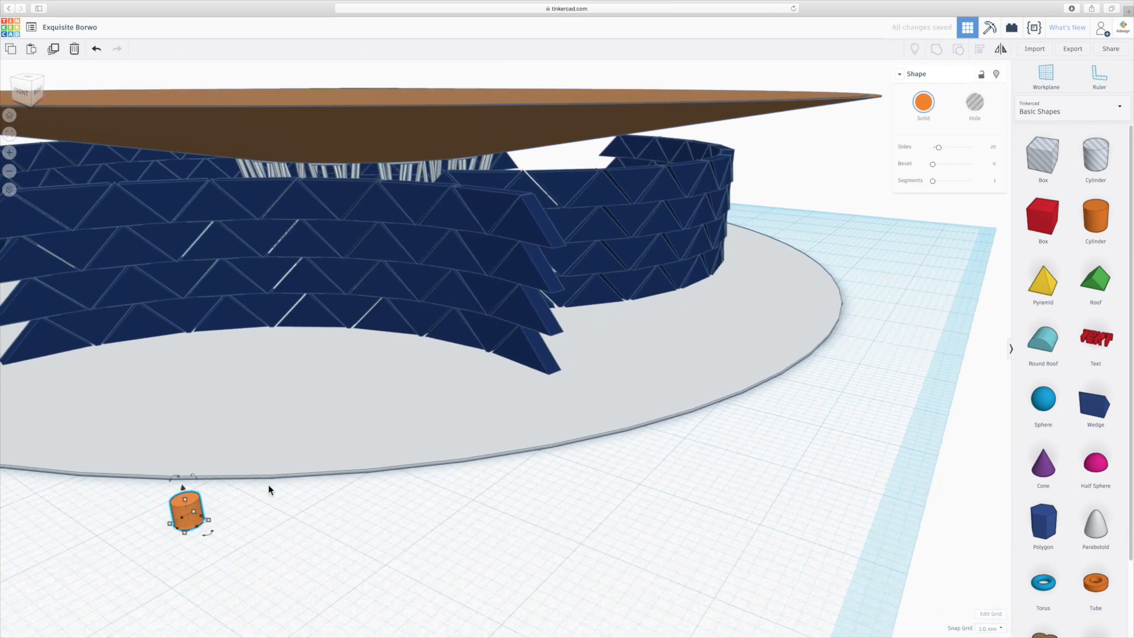
- Duplicate the small orange cylinder and rotate the copy 90° so it lies horizontally through the upright one
{"action": "left_click_drag", "start_coordinate": [179, 478], "coordinate": [151, 521]}
{"action": "scroll", "coordinate": [166, 534], "scroll_direction": "up", "scroll_amount": 5}
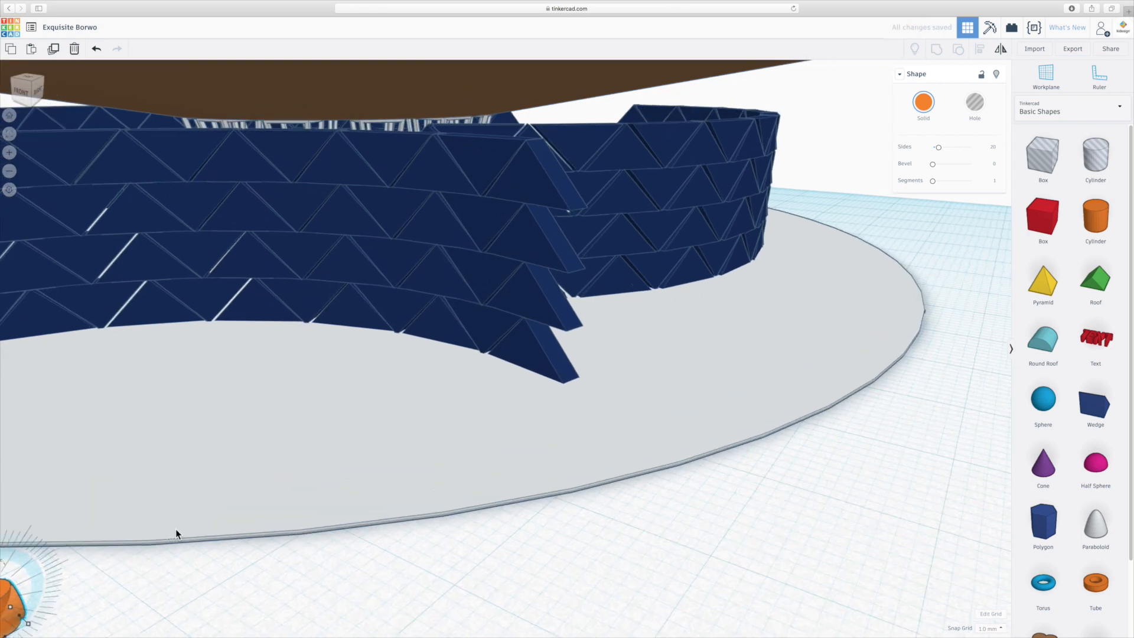
{"action": "middle_click_drag", "start_coordinate": [176, 530], "coordinate": [400, 475]}
{"action": "scroll", "coordinate": [444, 430], "scroll_direction": "up", "scroll_amount": 5}
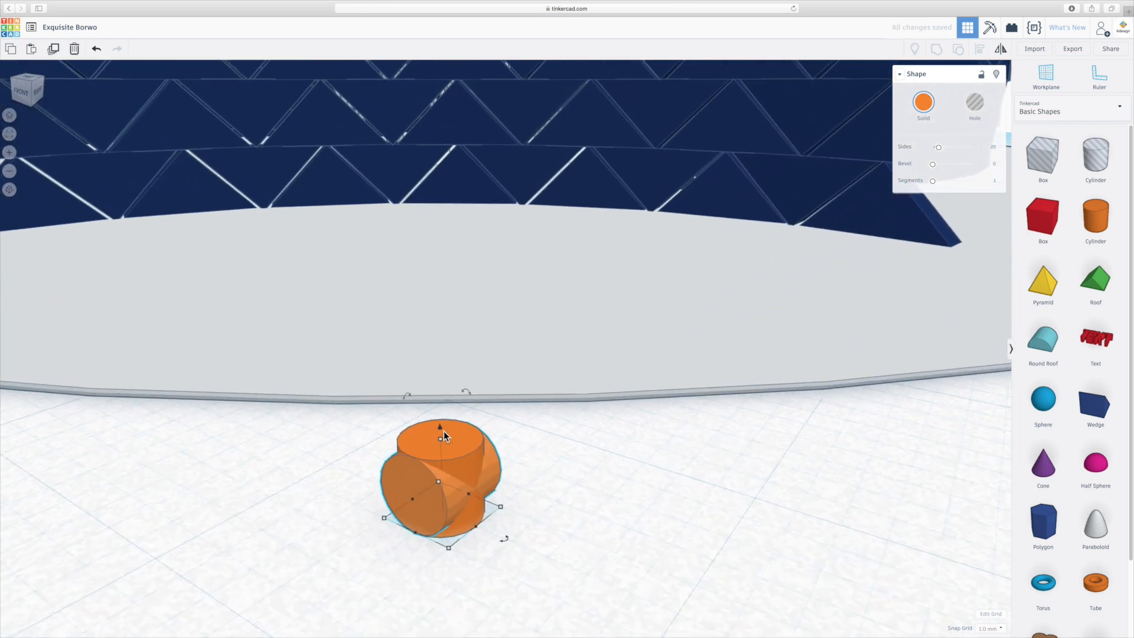
{"action": "middle_click_drag", "start_coordinate": [540, 509], "coordinate": [583, 489]}
{"action": "left_click", "coordinate": [757, 402]}
{"action": "left_click", "coordinate": [657, 342]}
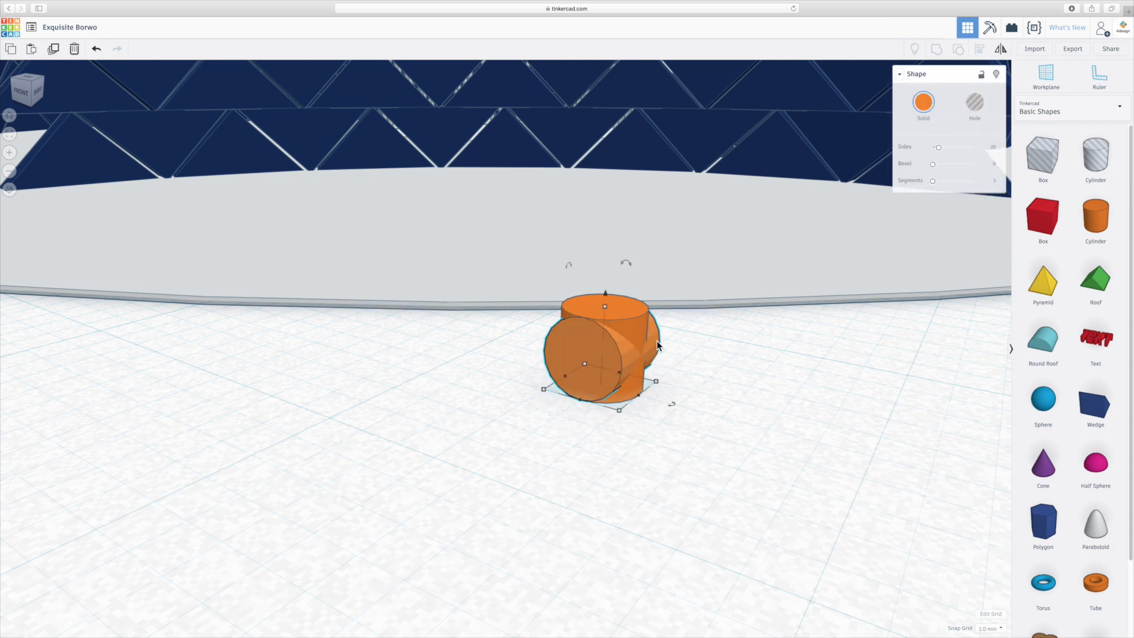
- Set the snap grid to 0.25 mm, then narrow the horizontal cylinder to 1 mm wide and reduce its height
{"action": "left_click", "coordinate": [637, 397]}
{"action": "mouse_move", "coordinate": [633, 396]}
{"action": "left_mouse_down"}
{"action": "mouse_move", "coordinate": [607, 387]}
{"action": "mouse_move", "coordinate": [624, 395]}
{"action": "left_mouse_up"}
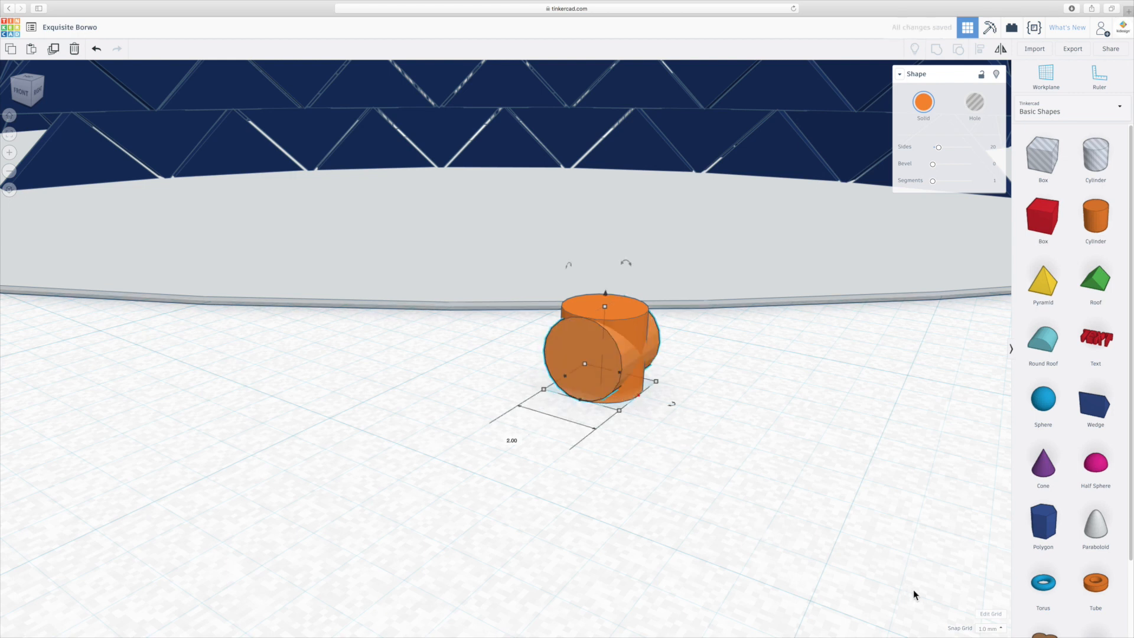
{"action": "left_click", "coordinate": [990, 629]}
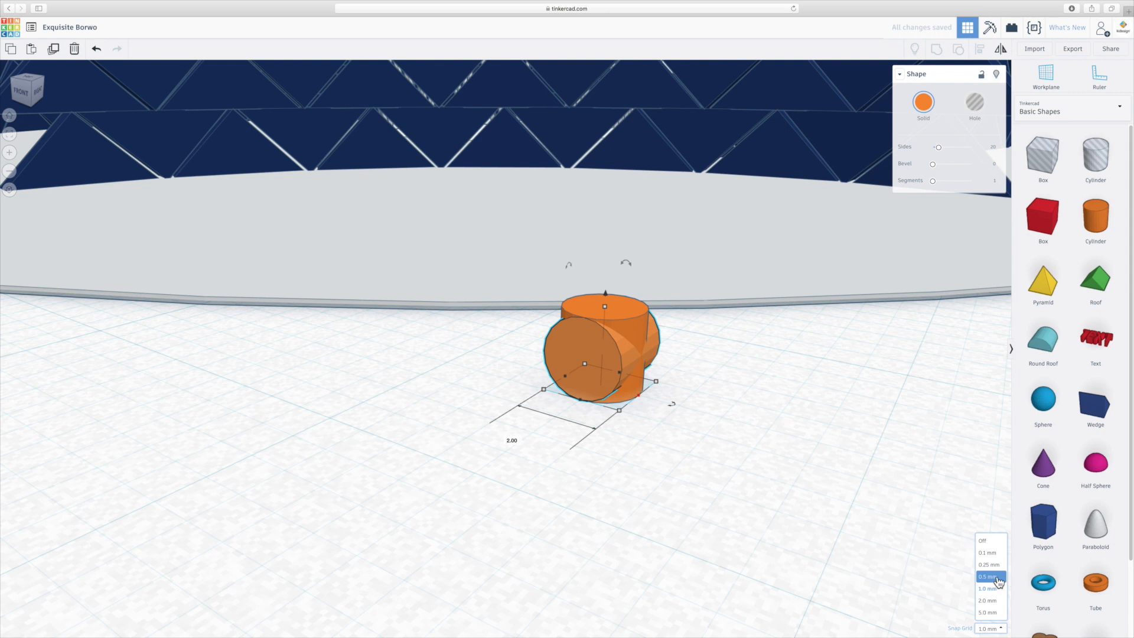
{"action": "left_click", "coordinate": [995, 577]}
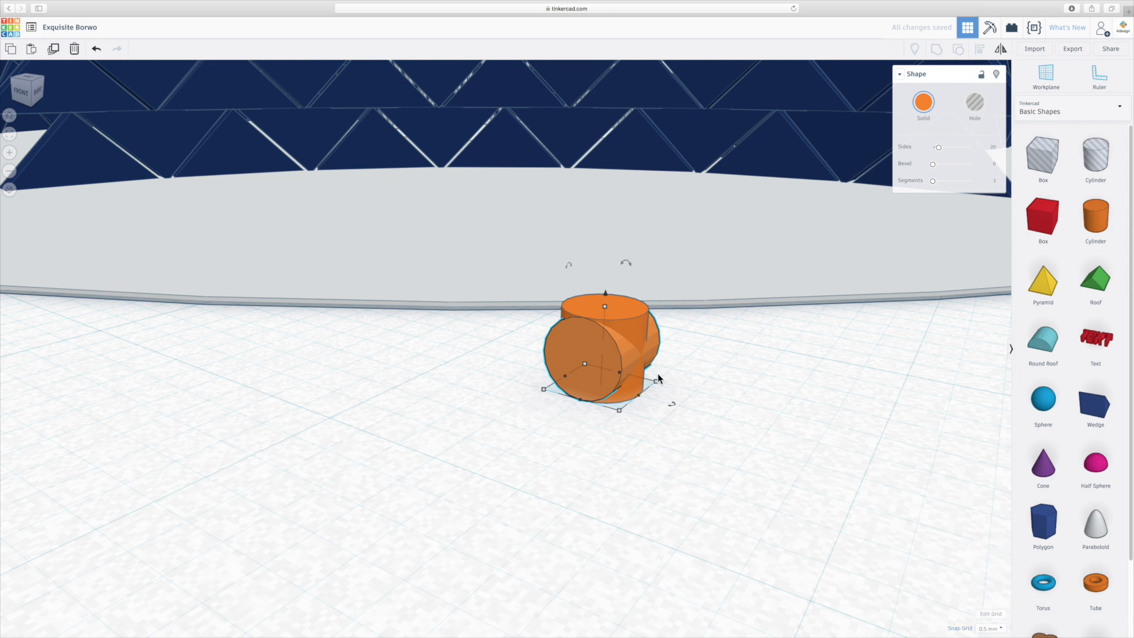
{"action": "mouse_move", "coordinate": [639, 395]}
{"action": "left_mouse_down"}
{"action": "mouse_move", "coordinate": [624, 391]}
{"action": "mouse_move", "coordinate": [638, 392]}
{"action": "left_mouse_up"}
{"action": "left_click", "coordinate": [992, 628]}
{"action": "left_click", "coordinate": [991, 568]}
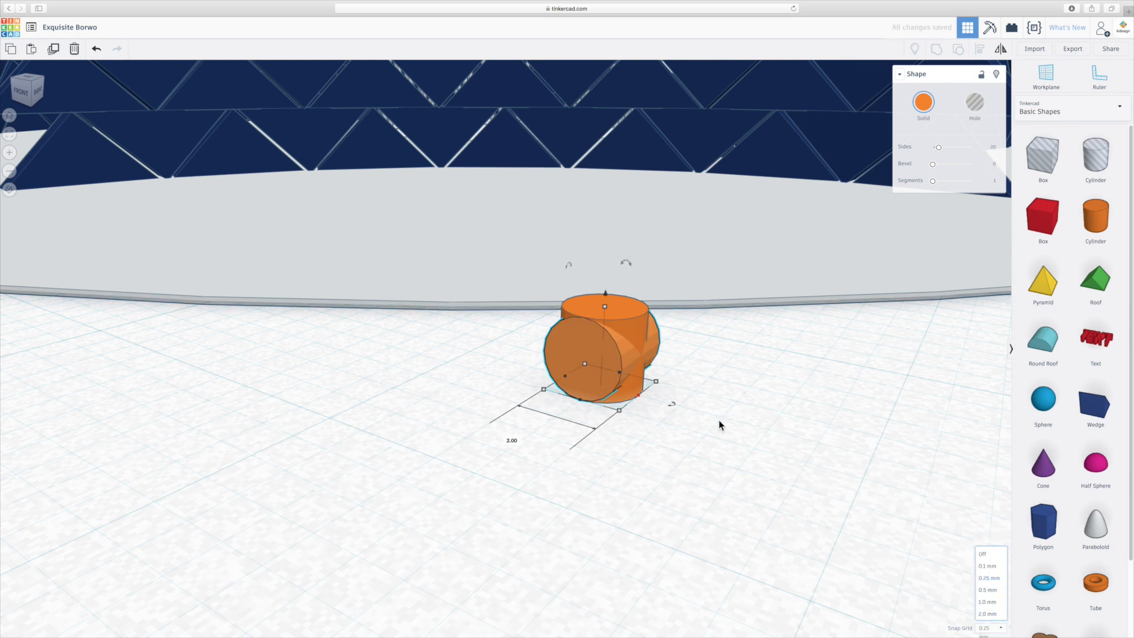
{"action": "left_click_drag", "start_coordinate": [639, 395], "coordinate": [629, 392]}
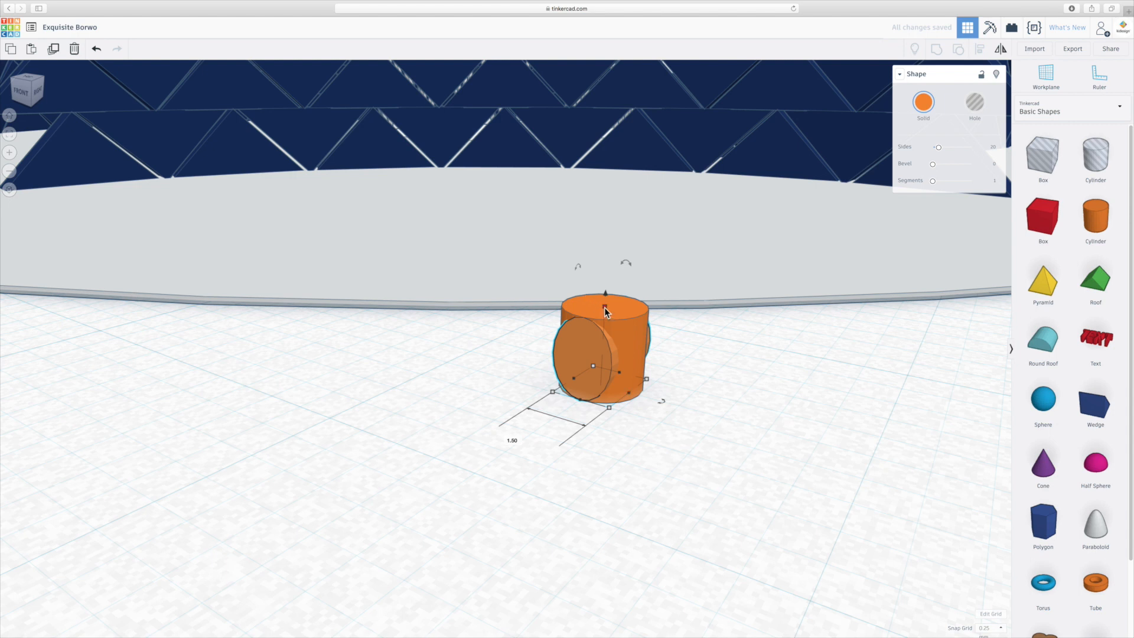
{"action": "left_click_drag", "start_coordinate": [604, 307], "coordinate": [605, 317]}
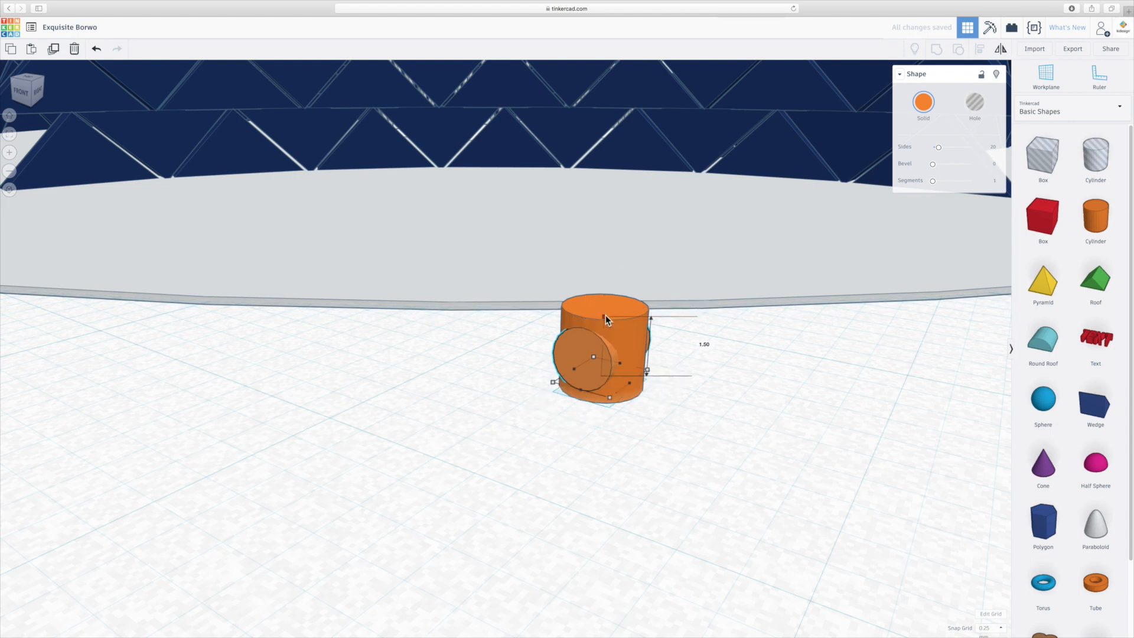
{"action": "left_click_drag", "start_coordinate": [625, 382], "coordinate": [621, 381]}
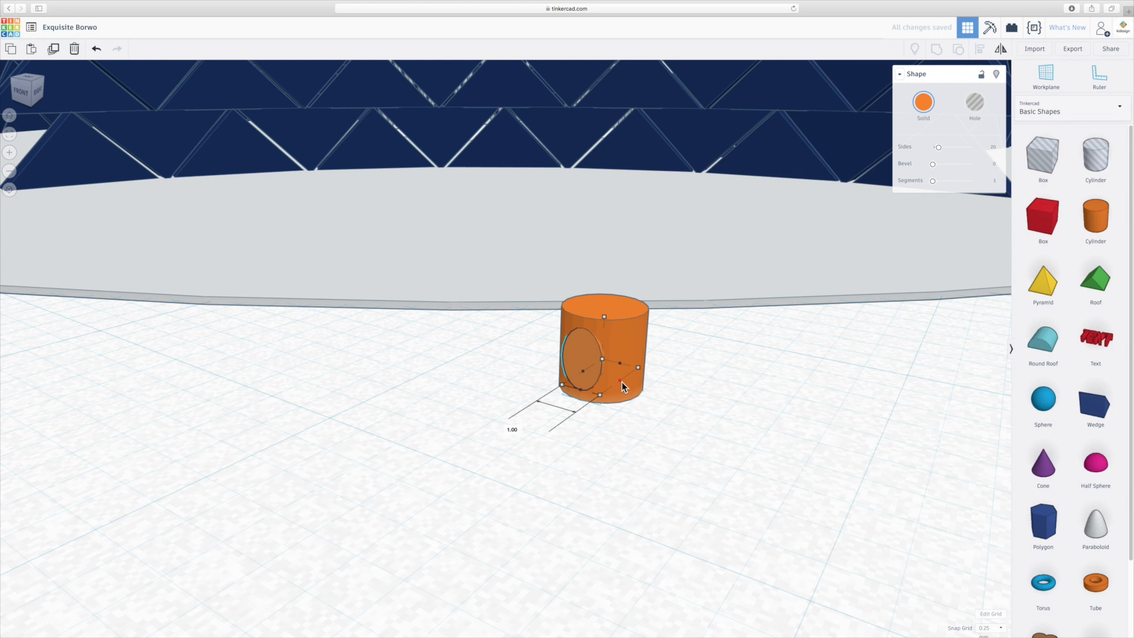
{"action": "right_click_drag", "start_coordinate": [677, 369], "coordinate": [547, 434]}
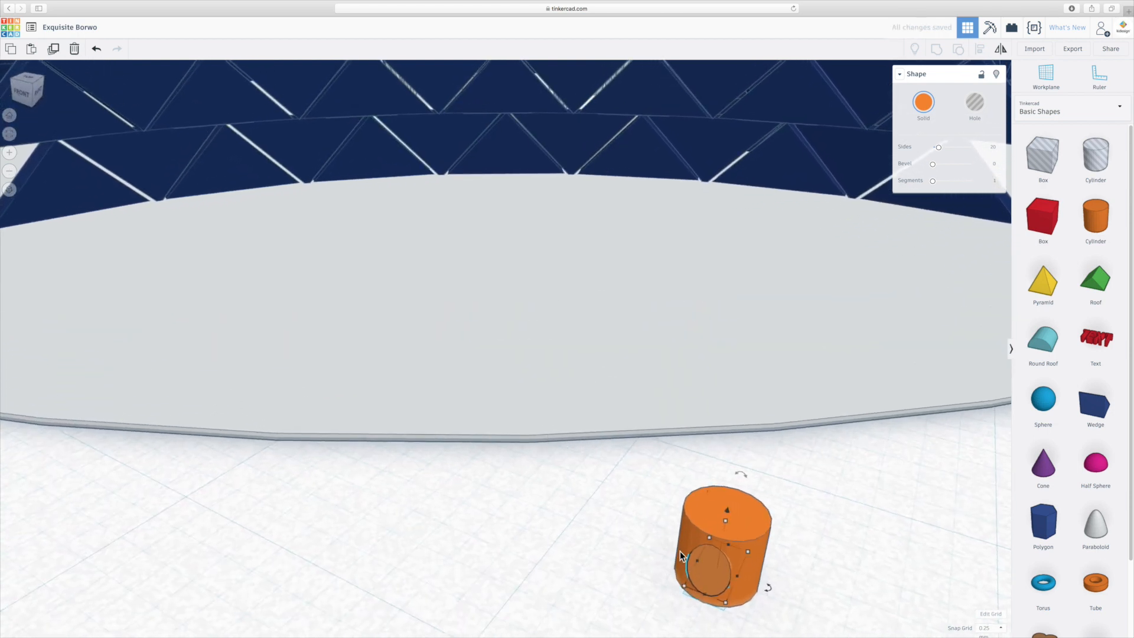
- Duplicate the small horizontal cylinder and rotate the copy 90° about the vertical axis so both cross through the upright cylinder
{"action": "left_click_drag", "start_coordinate": [700, 592], "coordinate": [697, 613]}
{"action": "key", "text": "f"}
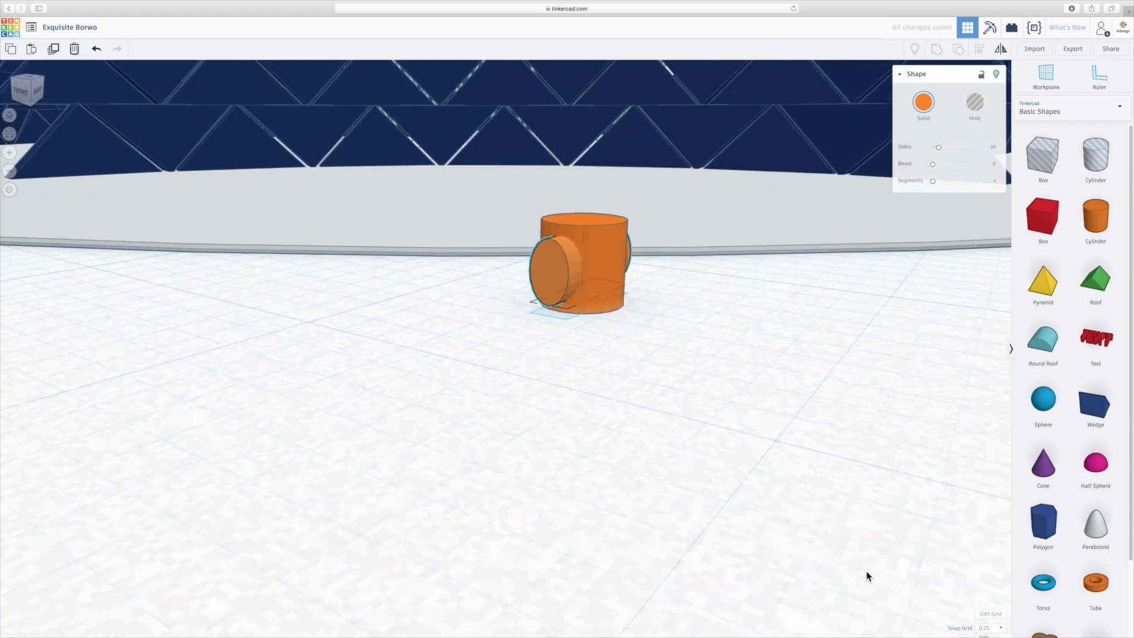
{"action": "left_click", "coordinate": [608, 378]}
{"action": "left_click", "coordinate": [547, 320]}
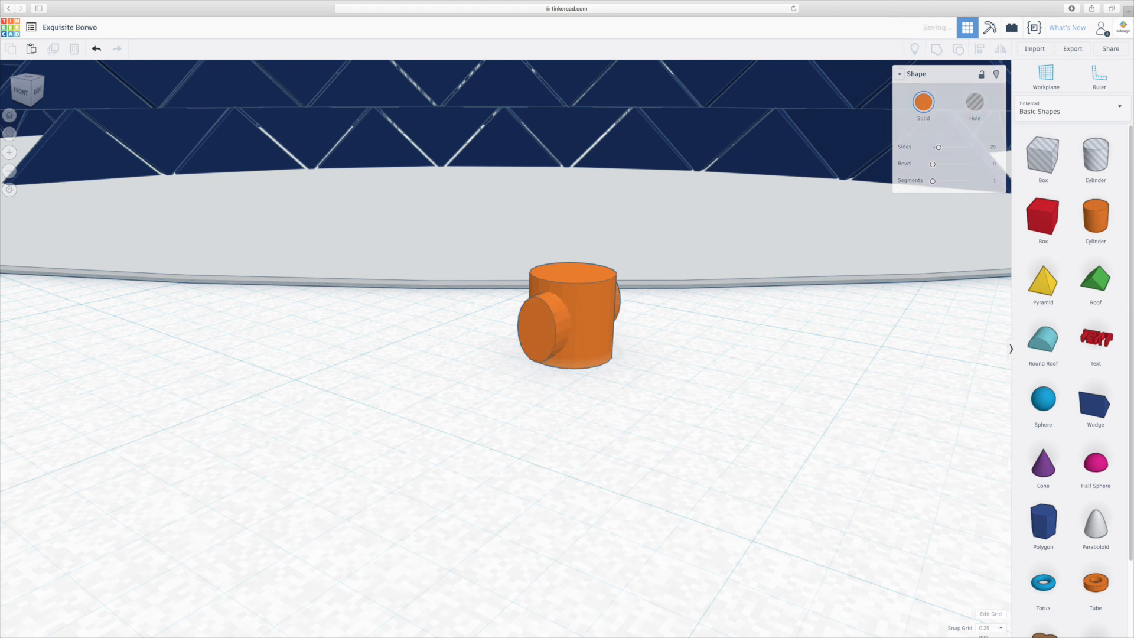
{"action": "left_click_drag", "start_coordinate": [628, 359], "coordinate": [547, 385]}
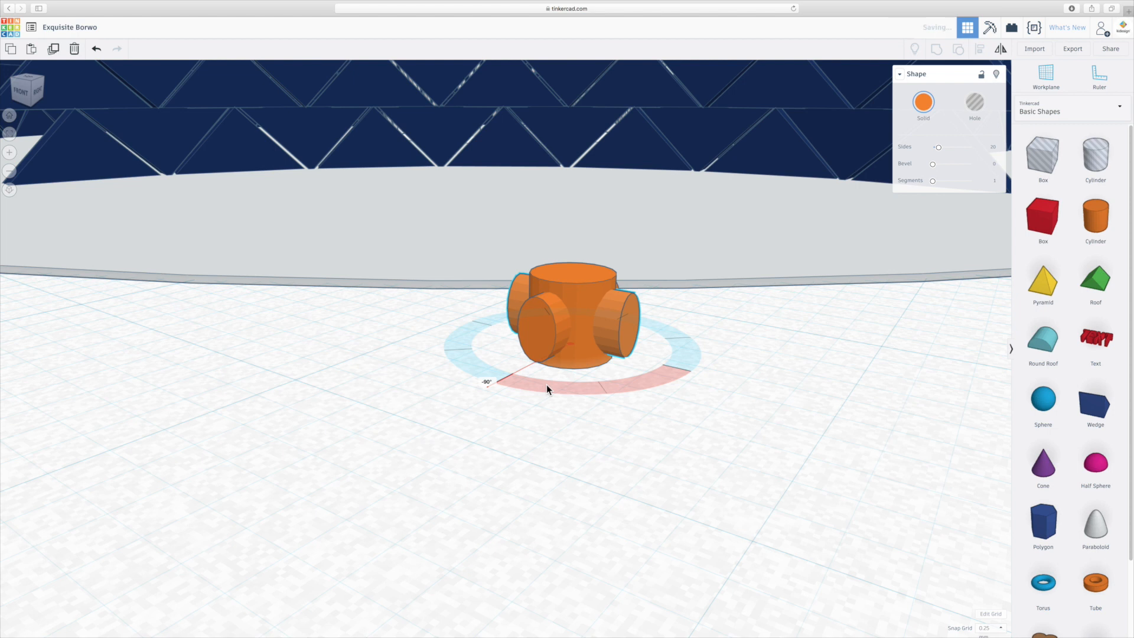
{"action": "middle_click_drag", "start_coordinate": [611, 254], "coordinate": [620, 463]}
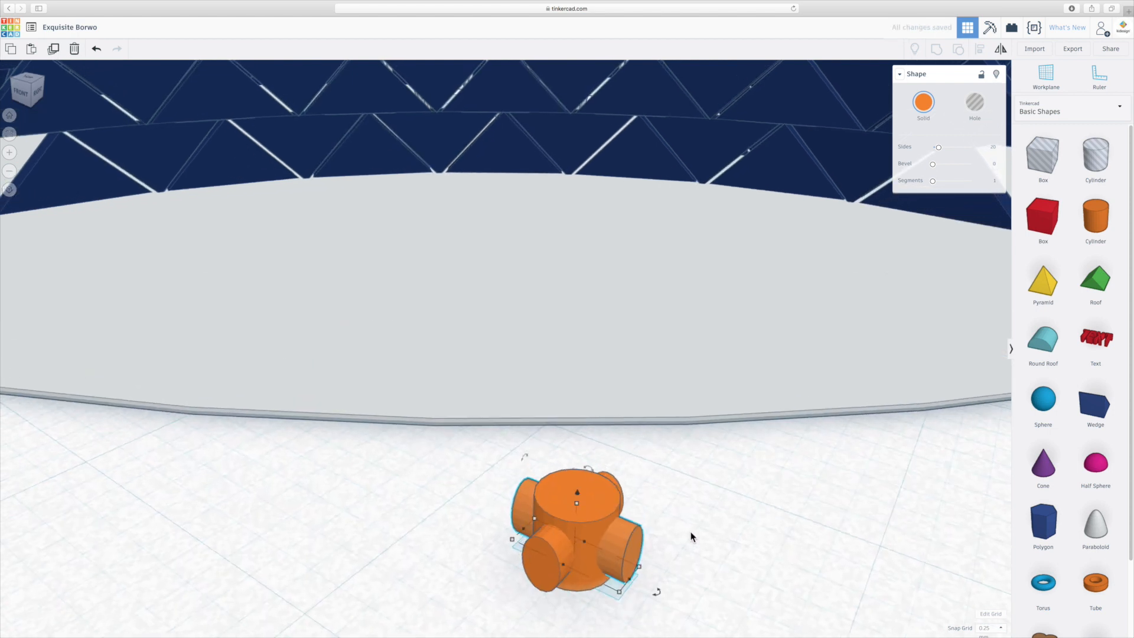
- Turn the two crossing horizontal cylinders into holes and group them with the upright cylinder to cut openings through it
{"action": "left_click", "coordinate": [690, 533]}
{"action": "left_click", "coordinate": [634, 549]}
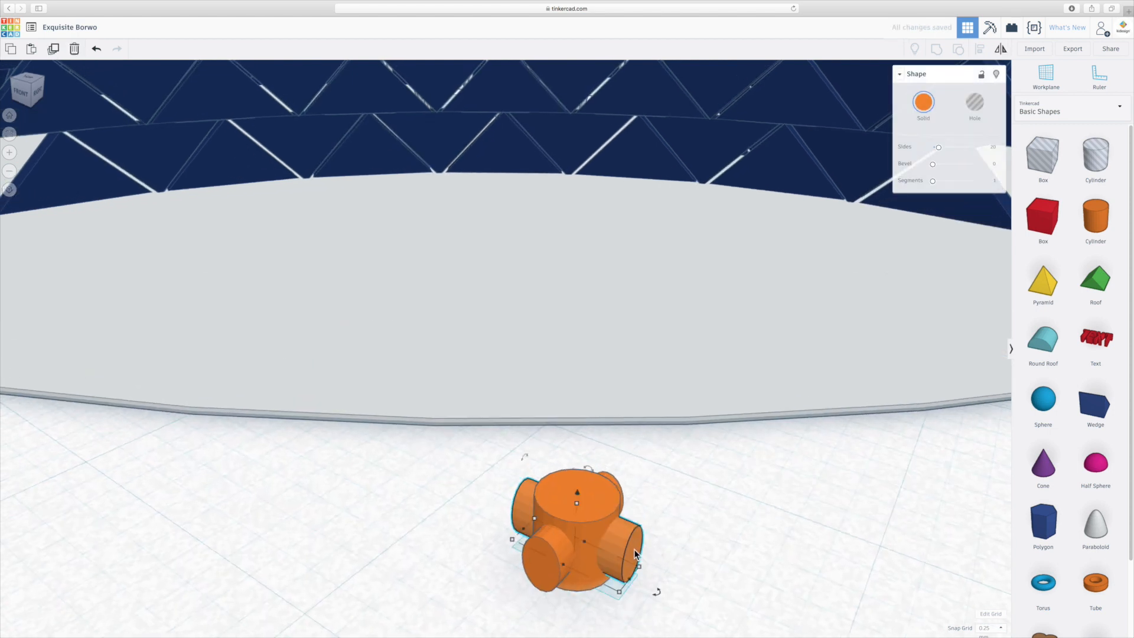
{"action": "left_click", "coordinate": [550, 569], "text": "shift"}
{"action": "left_click", "coordinate": [975, 103]}
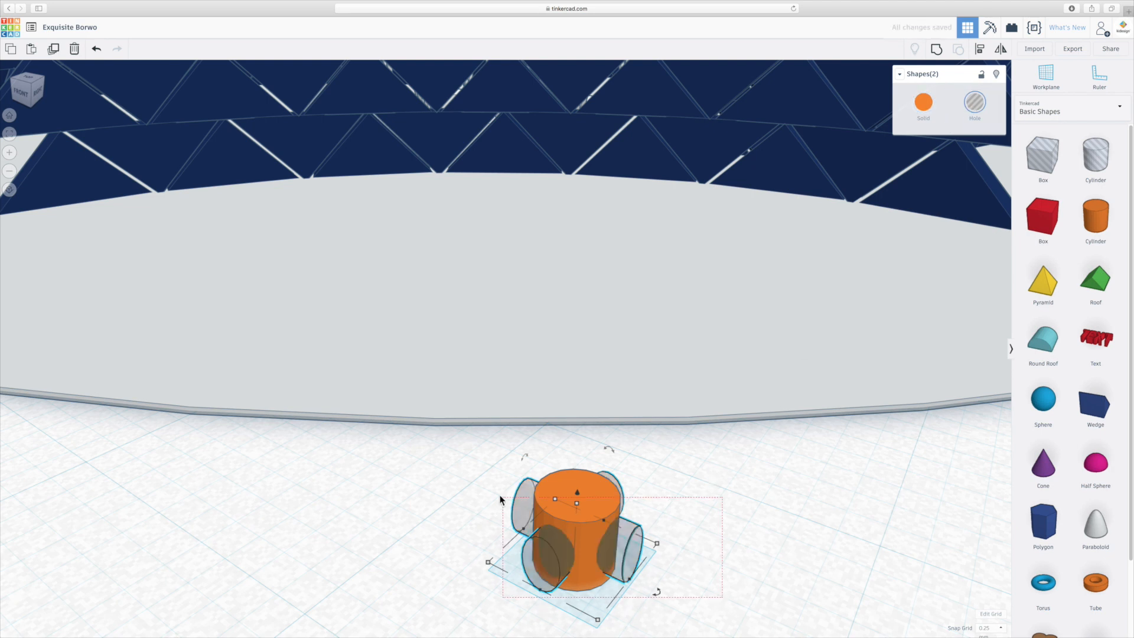
{"action": "left_click", "coordinate": [568, 487], "text": "shift"}
{"action": "left_click", "coordinate": [936, 49]}
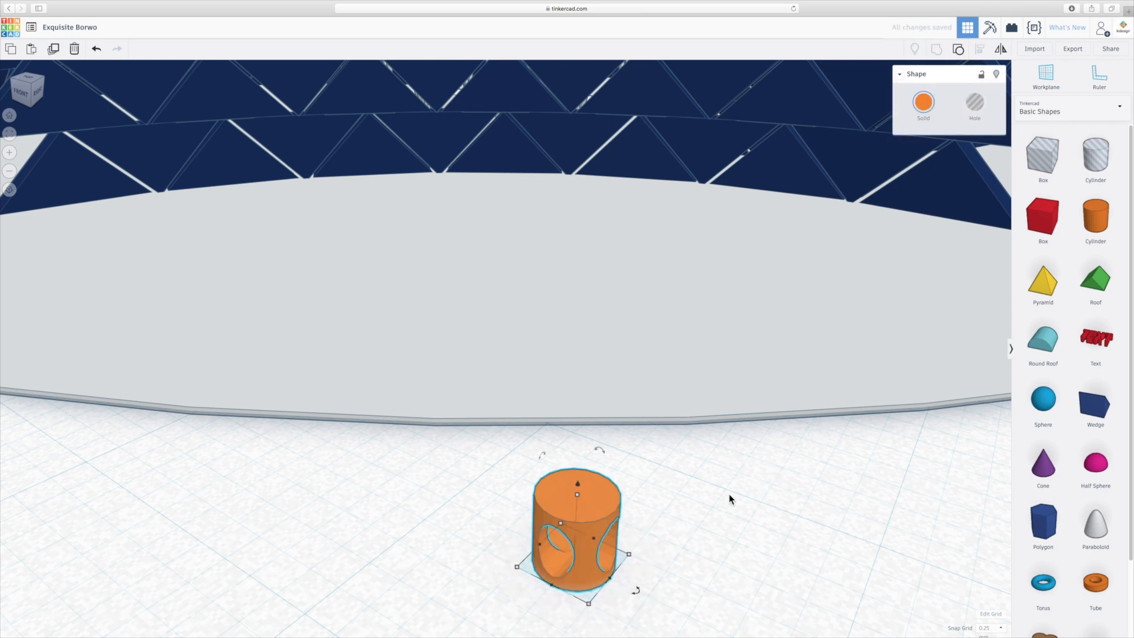
- Change the perforated stool's colour to medium brown from the preset swatches
{"action": "right_click_drag", "start_coordinate": [684, 531], "coordinate": [685, 524]}
{"action": "mouse_move", "coordinate": [674, 467]}
{"action": "right_mouse_down"}
{"action": "mouse_move", "coordinate": [611, 475]}
{"action": "mouse_move", "coordinate": [678, 460]}
{"action": "right_mouse_up"}
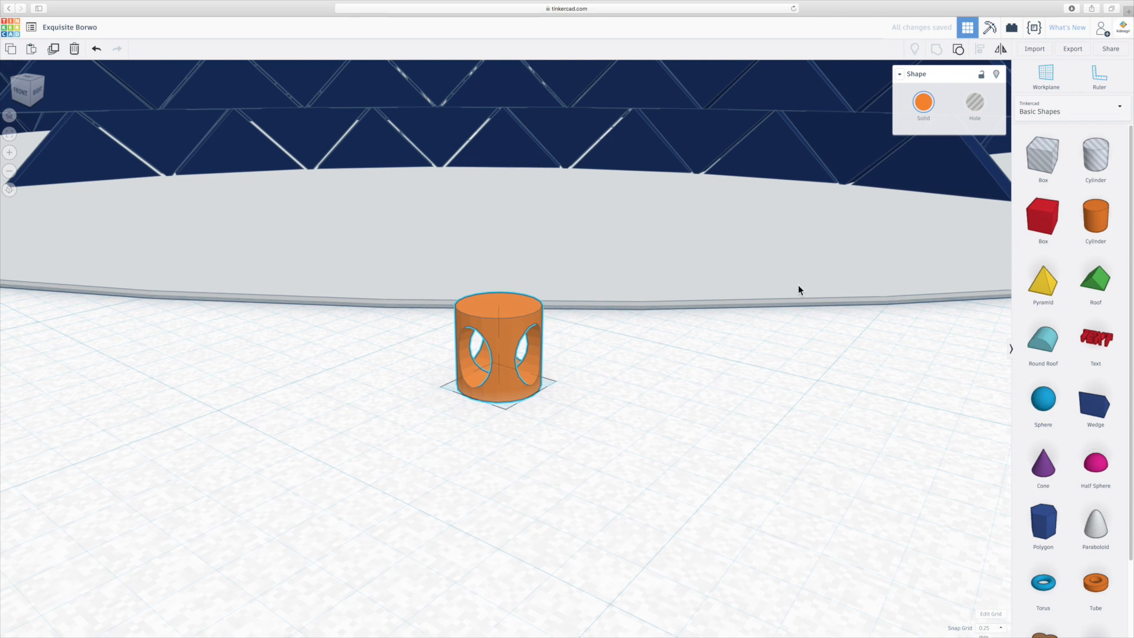
{"action": "left_click", "coordinate": [923, 102]}
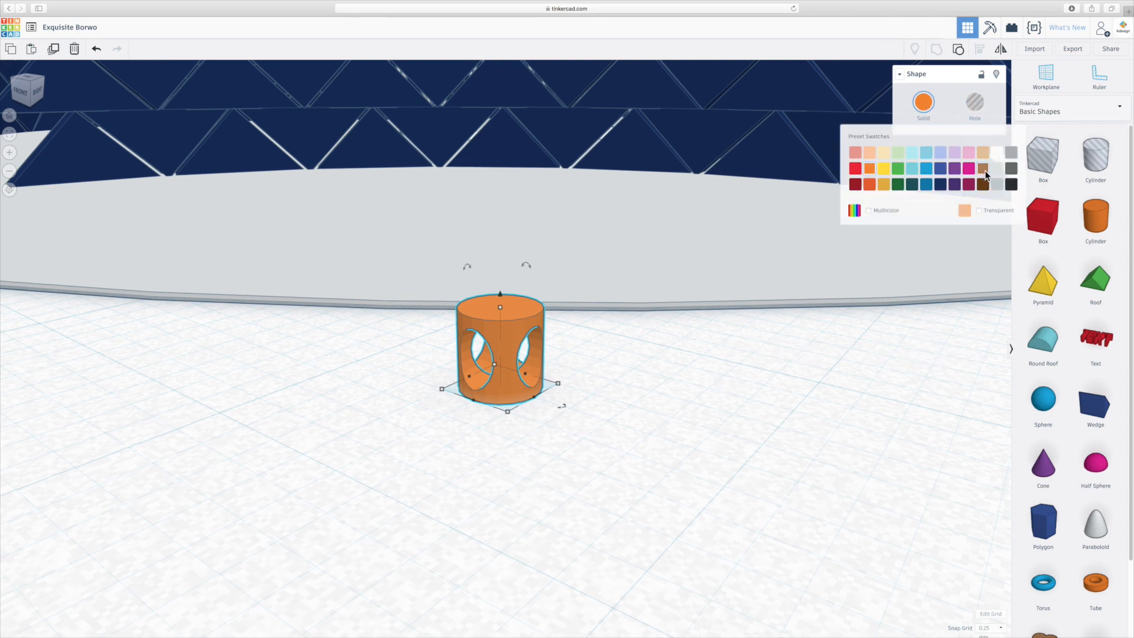
{"action": "left_click", "coordinate": [982, 169]}
- Move the brown stool onto the grey base, inside the opening between the blue walls, and adjust its height to rest there
{"action": "scroll", "coordinate": [685, 417], "scroll_direction": "down", "scroll_amount": 5}
{"action": "right_click_drag", "start_coordinate": [541, 395], "coordinate": [792, 450]}
{"action": "left_click_drag", "start_coordinate": [727, 426], "coordinate": [114, 211]}
{"action": "scroll", "coordinate": [111, 207], "scroll_direction": "up", "scroll_amount": 3}
{"action": "scroll", "coordinate": [111, 207], "scroll_direction": "up", "scroll_amount": 1}
{"action": "middle_click_drag", "start_coordinate": [232, 214], "coordinate": [606, 242]}
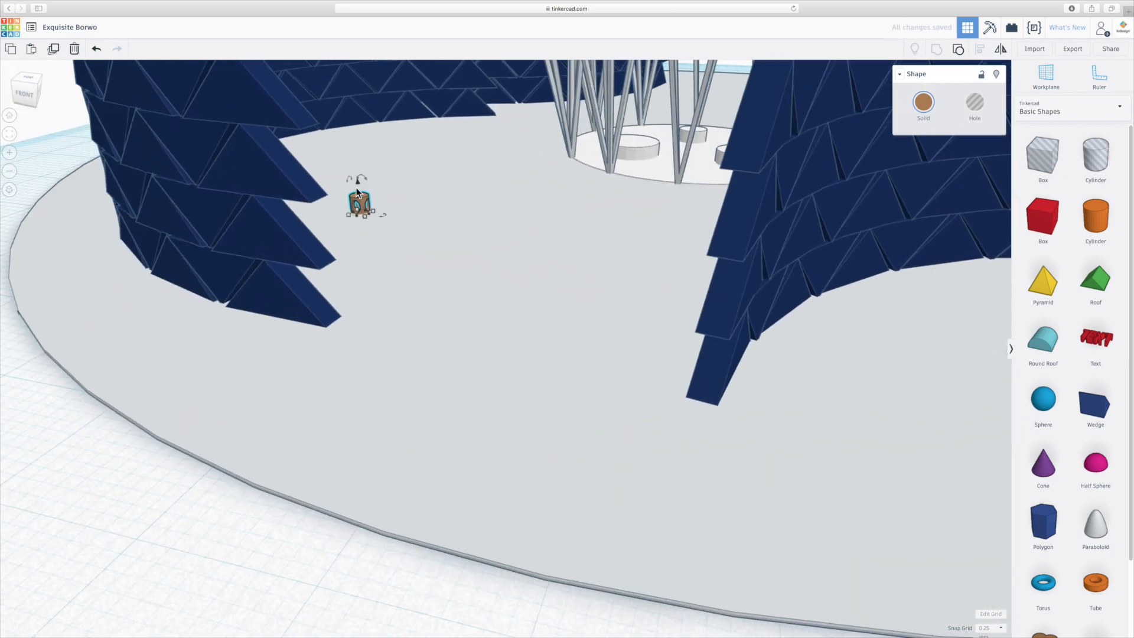
{"action": "left_click_drag", "start_coordinate": [357, 182], "coordinate": [357, 180]}
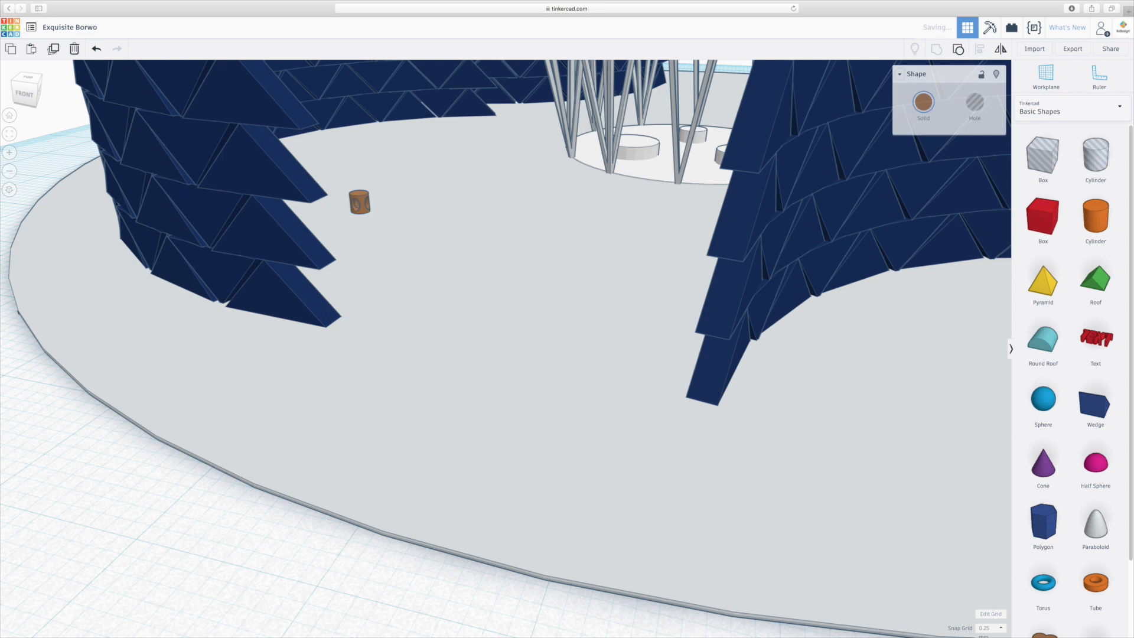
- Duplicate the brown stool repeatedly at an even offset to form a diagonal row of seven stools on the grey base
{"action": "left_click_drag", "start_coordinate": [365, 201], "coordinate": [388, 188], "text": "alt"}
{"action": "key", "text": "super+d"}
{"action": "key", "text": "super+d"}
{"action": "key", "text": "super+d"}
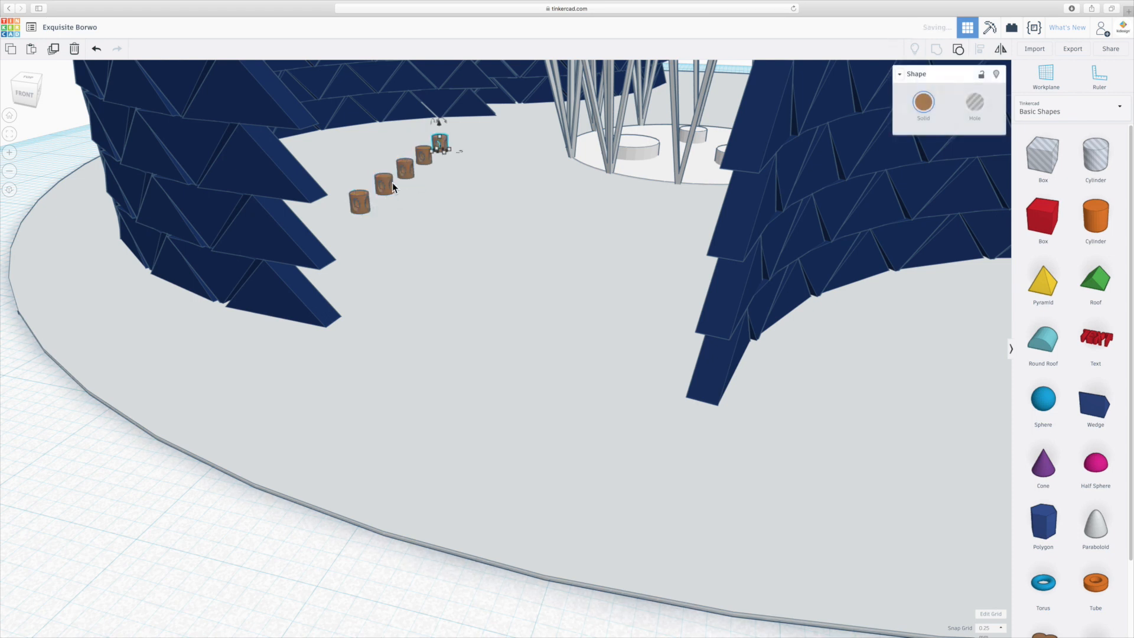
{"action": "key", "text": "super+d"}
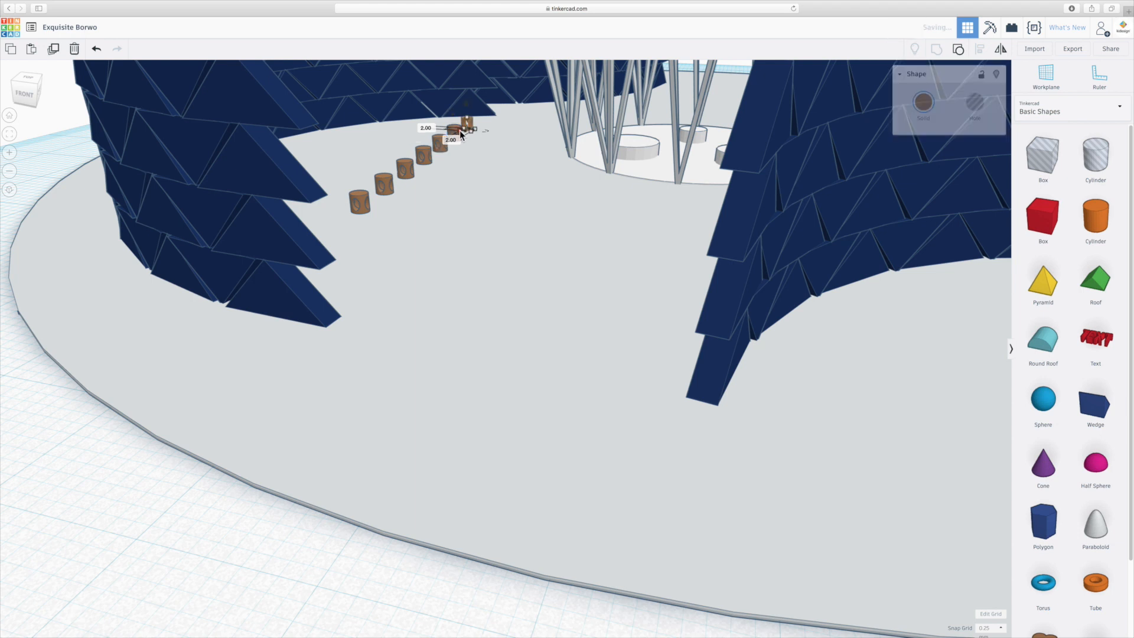
- Move individual brown stools out of the straight row to form a loose, irregular cluster on the grey base
{"action": "left_click_drag", "start_coordinate": [459, 131], "coordinate": [410, 148], "text": "alt"}
{"action": "key", "text": "super+z"}
{"action": "right_click_drag", "start_coordinate": [488, 154], "coordinate": [484, 161]}
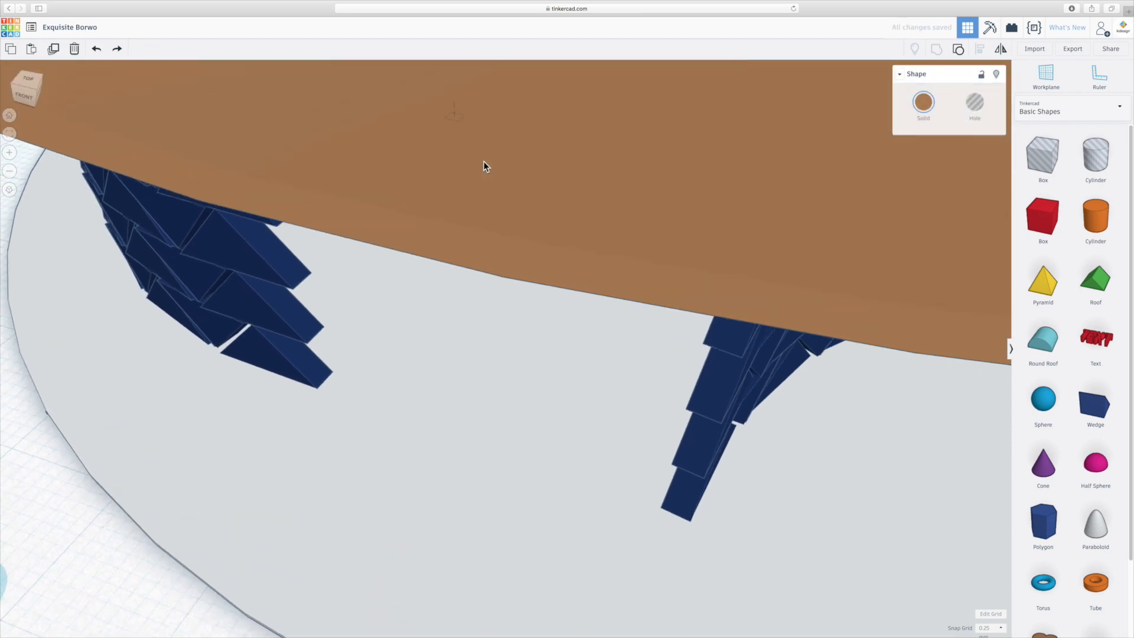
{"action": "right_click_drag", "start_coordinate": [470, 243], "coordinate": [470, 163]}
{"action": "left_click", "coordinate": [467, 108]}
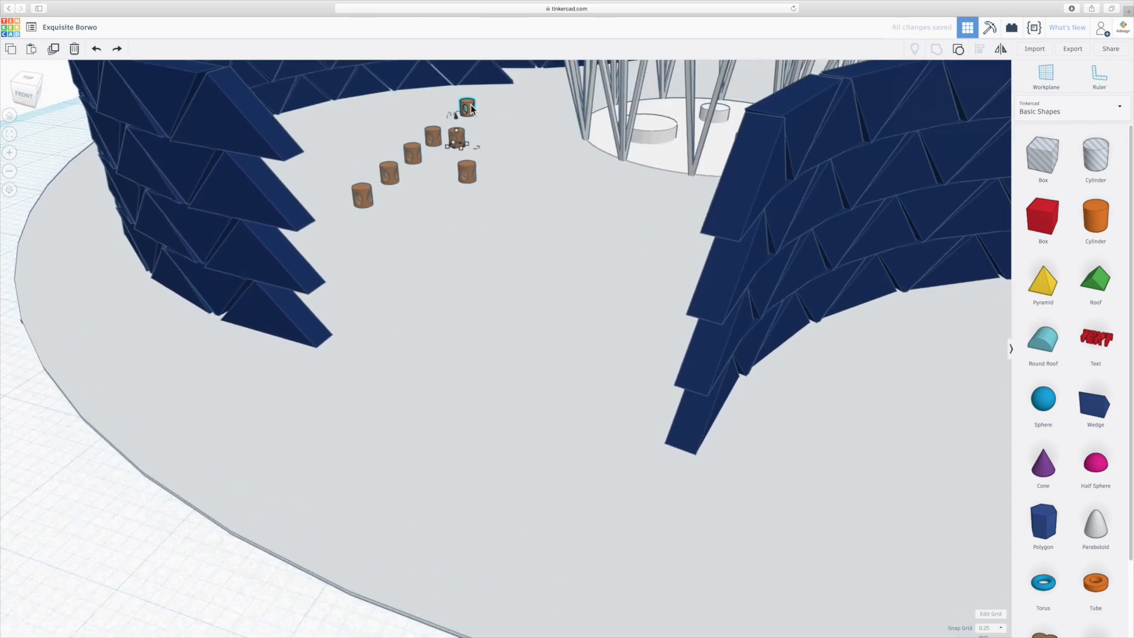
{"action": "left_click_drag", "start_coordinate": [467, 108], "coordinate": [390, 136]}
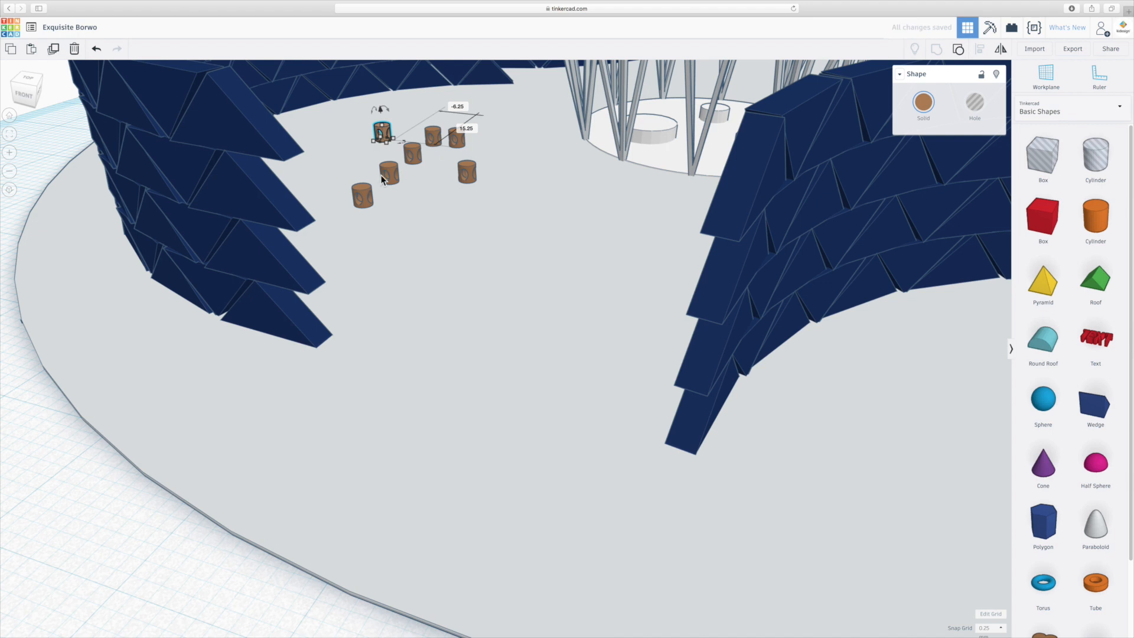
{"action": "mouse_move", "coordinate": [364, 180]}
{"action": "left_mouse_down"}
{"action": "mouse_move", "coordinate": [359, 159]}
{"action": "mouse_move", "coordinate": [364, 190]}
{"action": "mouse_move", "coordinate": [356, 167]}
{"action": "left_mouse_up"}
{"action": "key", "text": "super+z"}
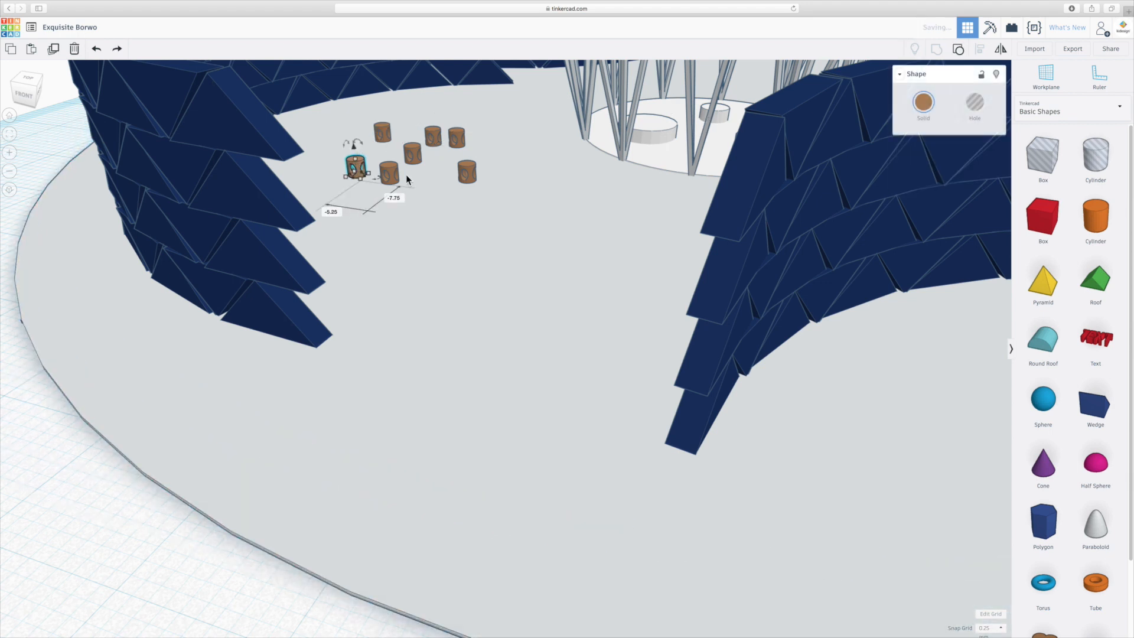
{"action": "left_click", "coordinate": [437, 132]}
{"action": "left_click_drag", "start_coordinate": [437, 132], "coordinate": [431, 115]}
{"action": "left_click", "coordinate": [468, 265]}
{"action": "key", "text": "f"}
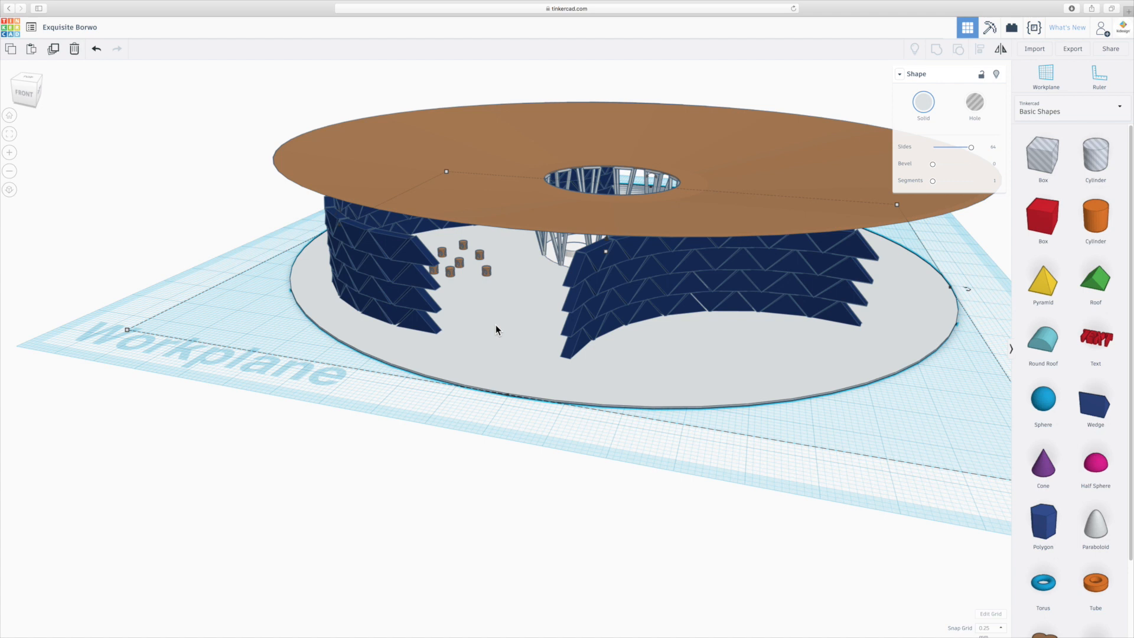
- Place a cone on the grey base outside the front blue wall and lower its top
{"action": "left_click", "coordinate": [759, 458]}
{"action": "right_click_drag", "start_coordinate": [759, 458], "coordinate": [745, 447]}
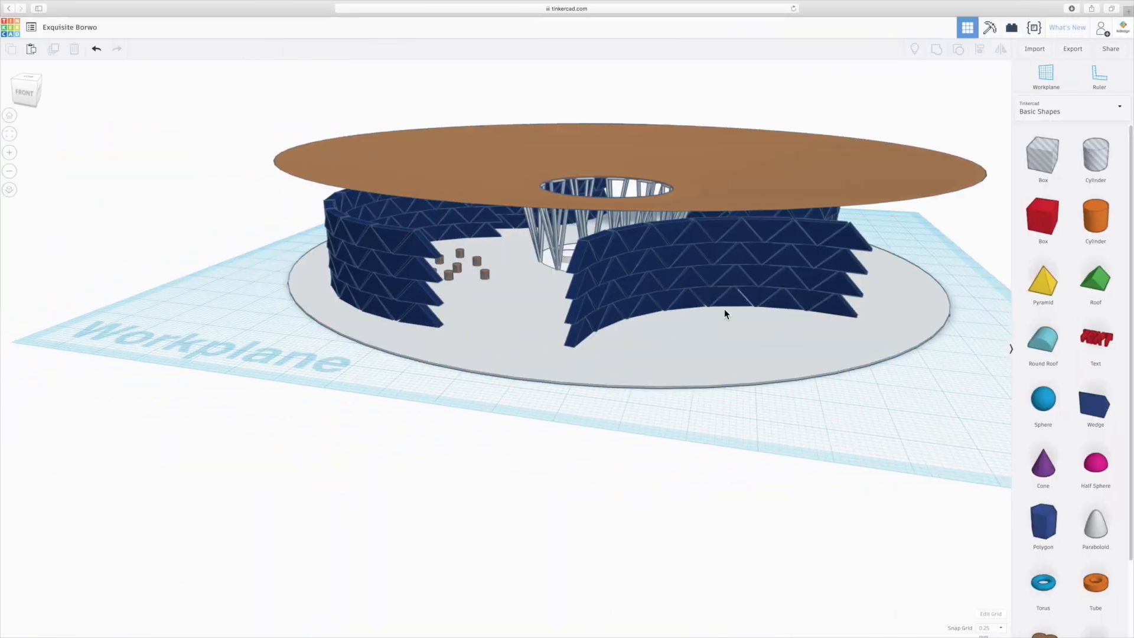
{"action": "right_click_drag", "start_coordinate": [724, 309], "coordinate": [721, 376]}
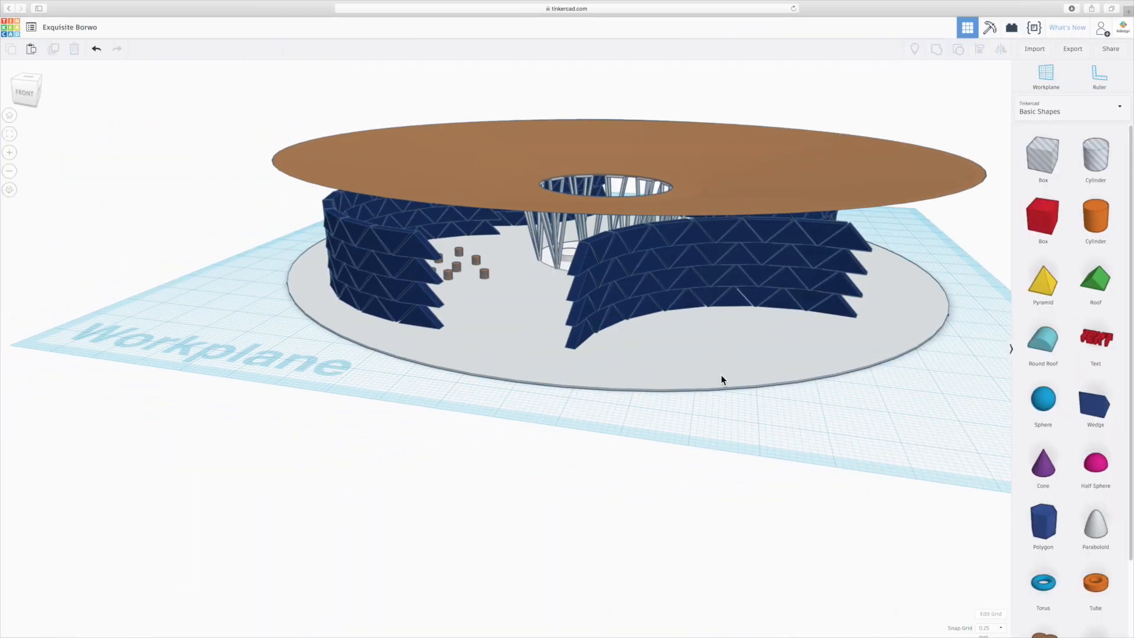
{"action": "scroll", "coordinate": [777, 371], "scroll_direction": "up", "scroll_amount": 3}
{"action": "right_click_drag", "start_coordinate": [814, 357], "coordinate": [628, 363], "text": "shift"}
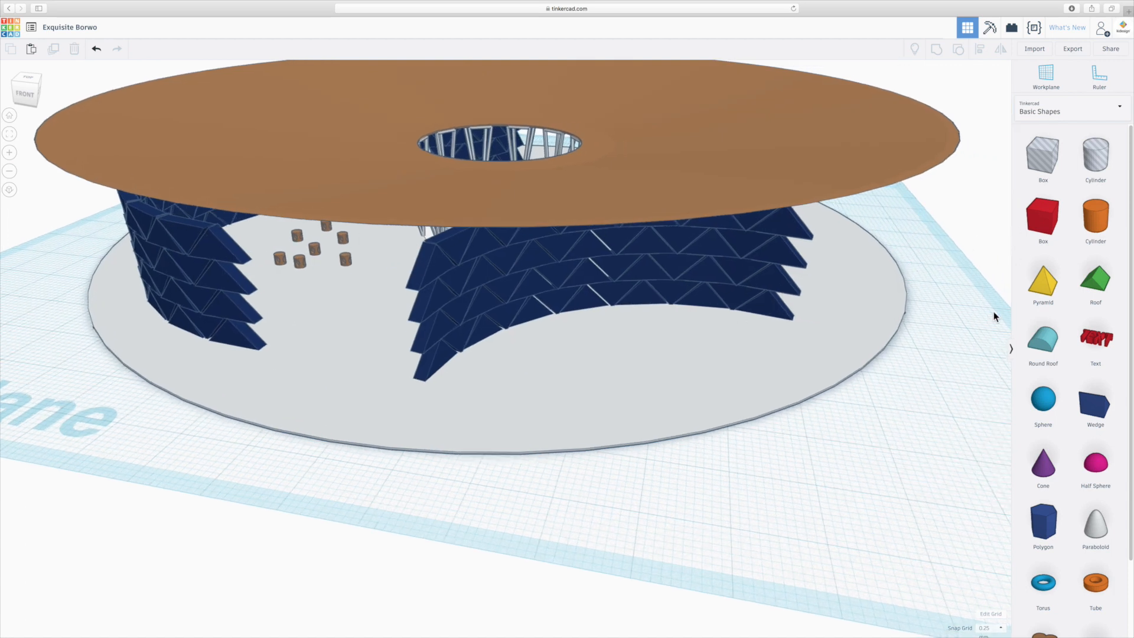
{"action": "left_click_drag", "start_coordinate": [1043, 465], "coordinate": [649, 386]}
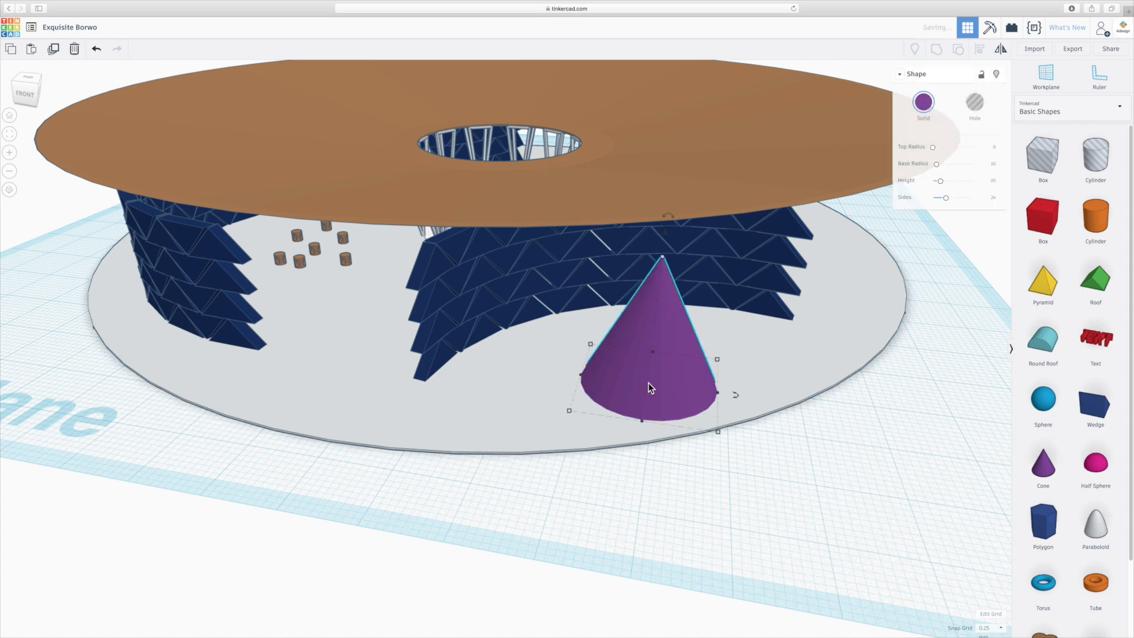
{"action": "left_click_drag", "start_coordinate": [672, 257], "coordinate": [659, 332]}
- Set the cone's top radius to 4 to give it a flat top
{"action": "mouse_move", "coordinate": [933, 148]}
{"action": "left_mouse_down"}
{"action": "mouse_move", "coordinate": [945, 147]}
{"action": "mouse_move", "coordinate": [934, 148]}
{"action": "left_mouse_up"}
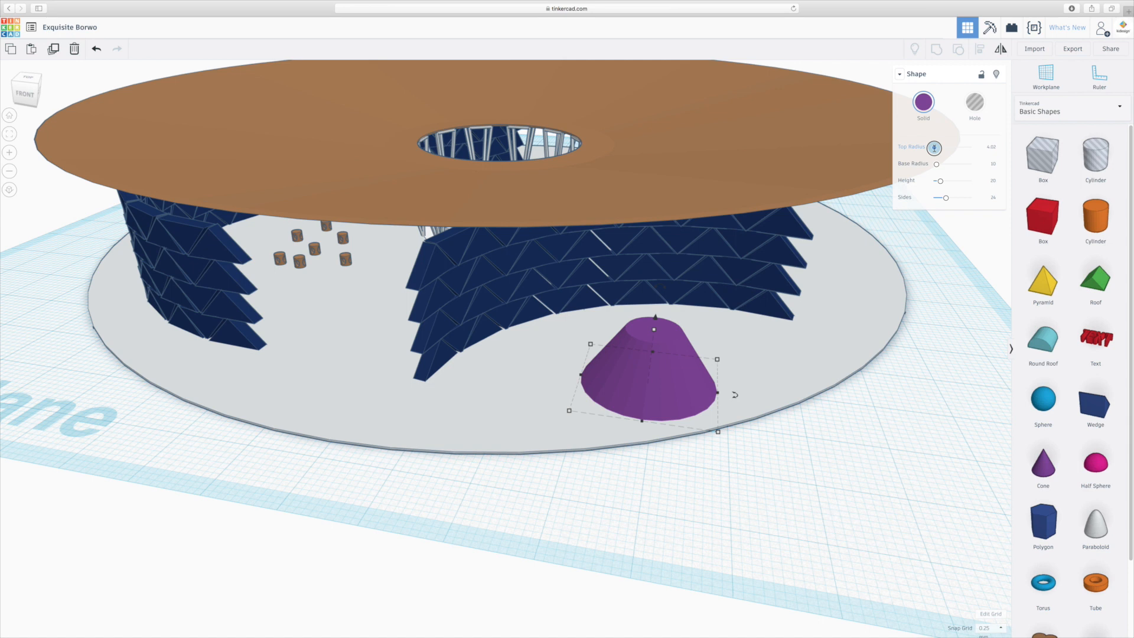
{"action": "left_click", "coordinate": [992, 148]}
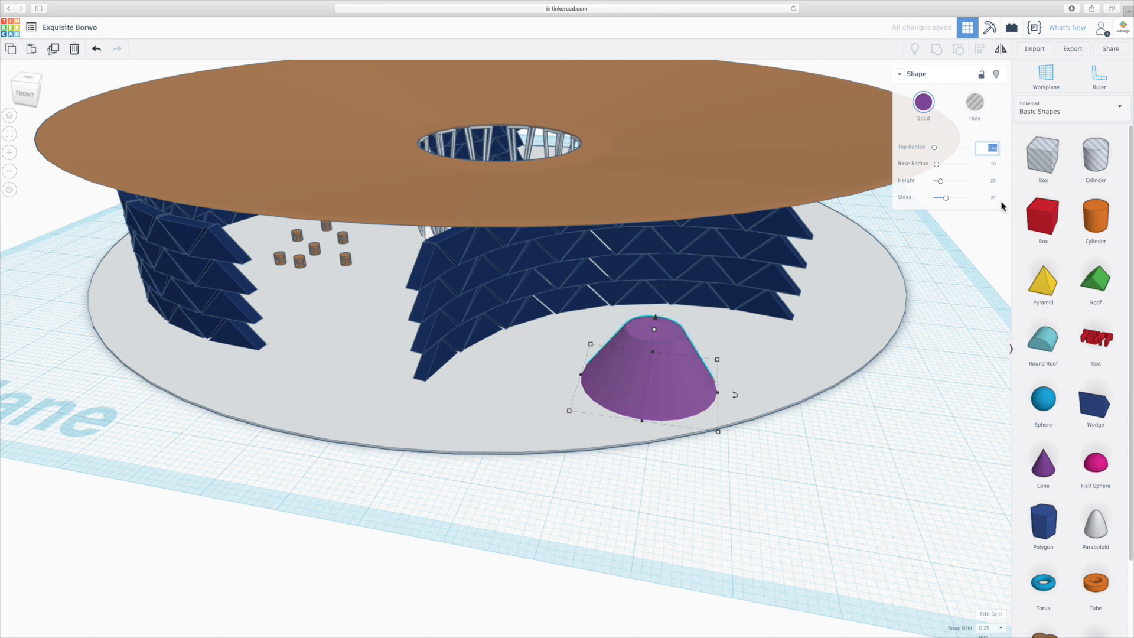
{"action": "type", "text": "4"}
{"action": "key", "text": "Return"}
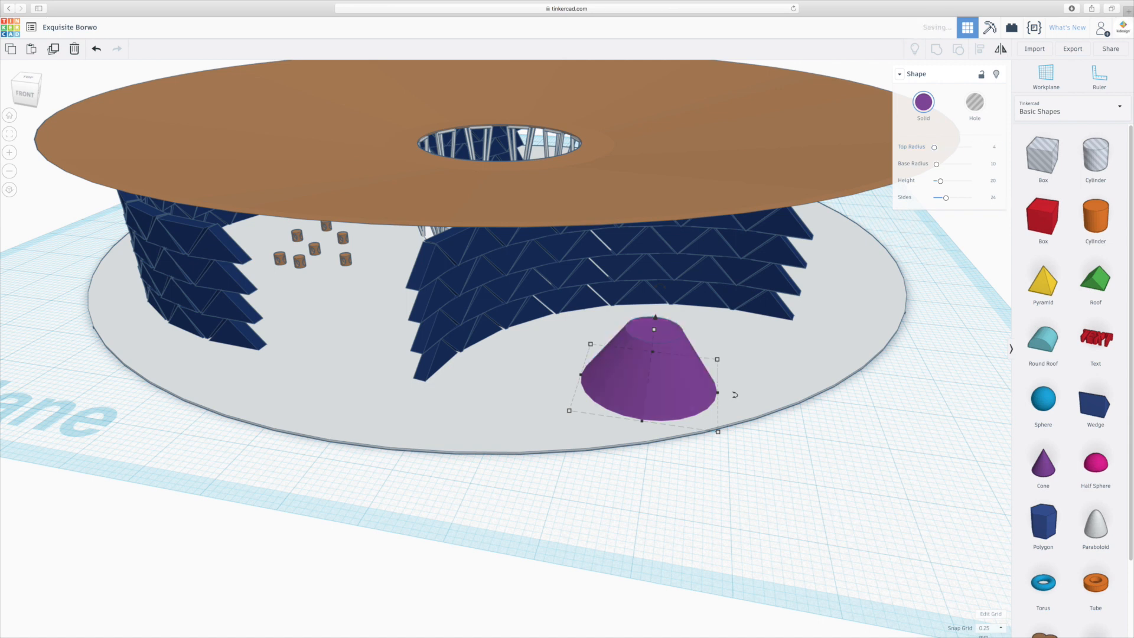
- Set the height of the flat-topped cone to 5
{"action": "left_click", "coordinate": [993, 181]}
{"action": "right_click_drag", "start_coordinate": [938, 307], "coordinate": [937, 283]}
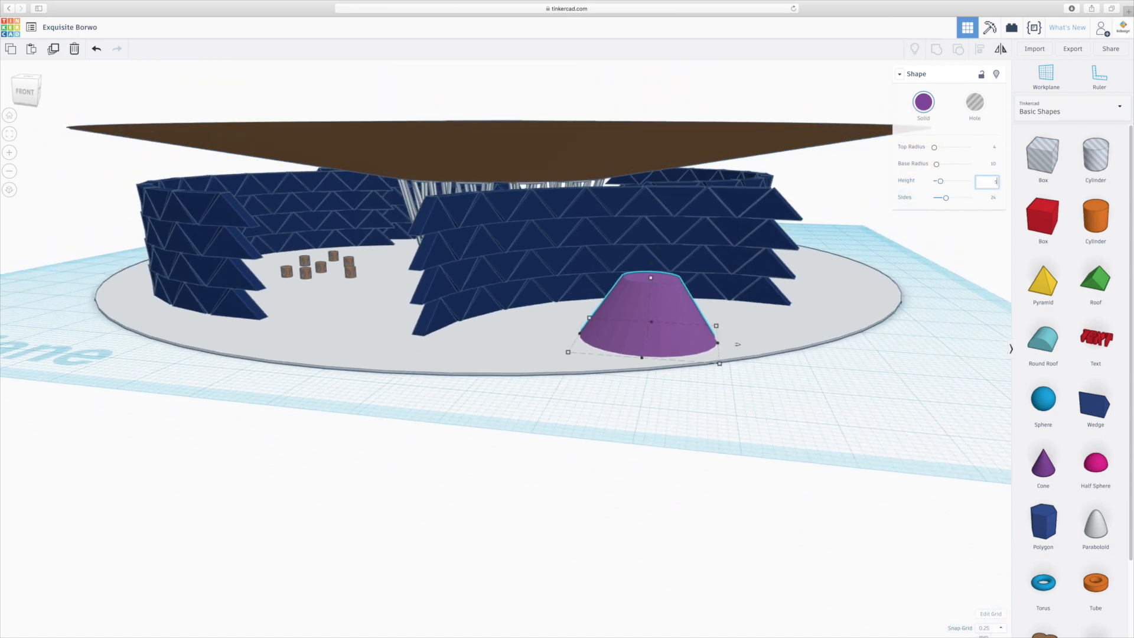
{"action": "type", "text": "5"}
{"action": "key", "text": "Return"}
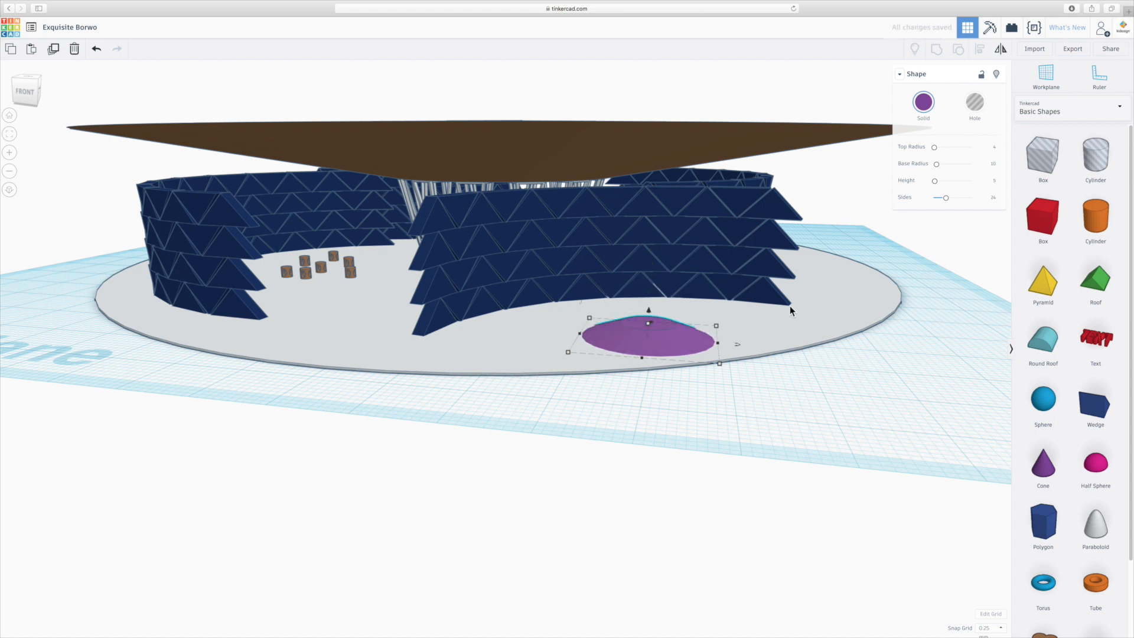
- Set the height of the flat-topped purple cone to 8
{"action": "right_click_drag", "start_coordinate": [789, 306], "coordinate": [716, 367]}
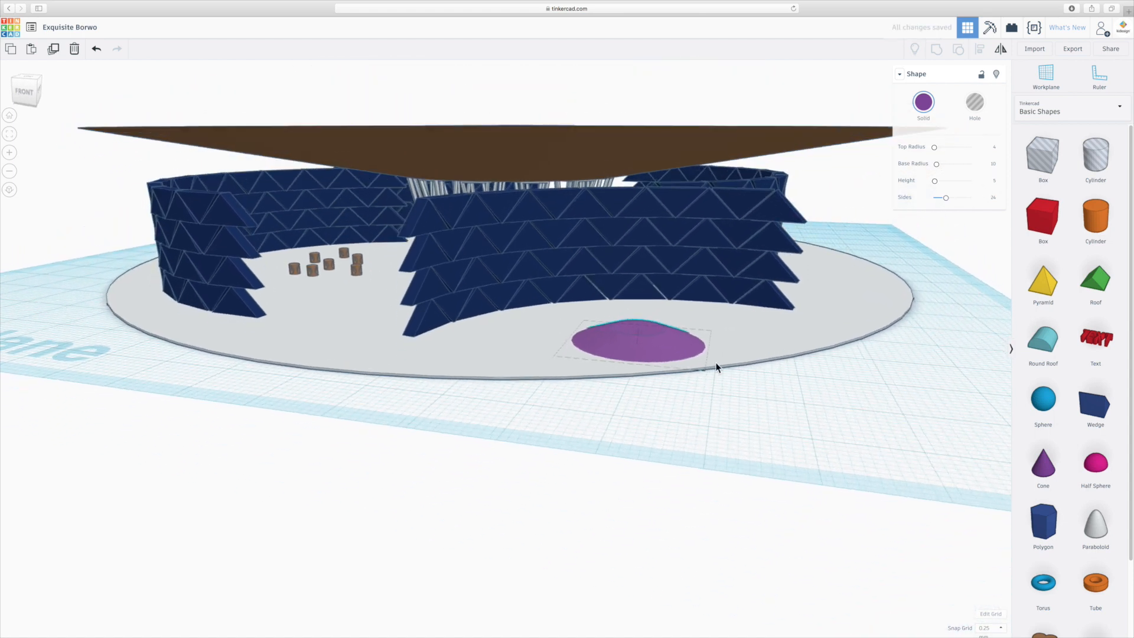
{"action": "scroll", "coordinate": [657, 370], "scroll_direction": "up", "scroll_amount": 3}
{"action": "left_click", "coordinate": [994, 180]}
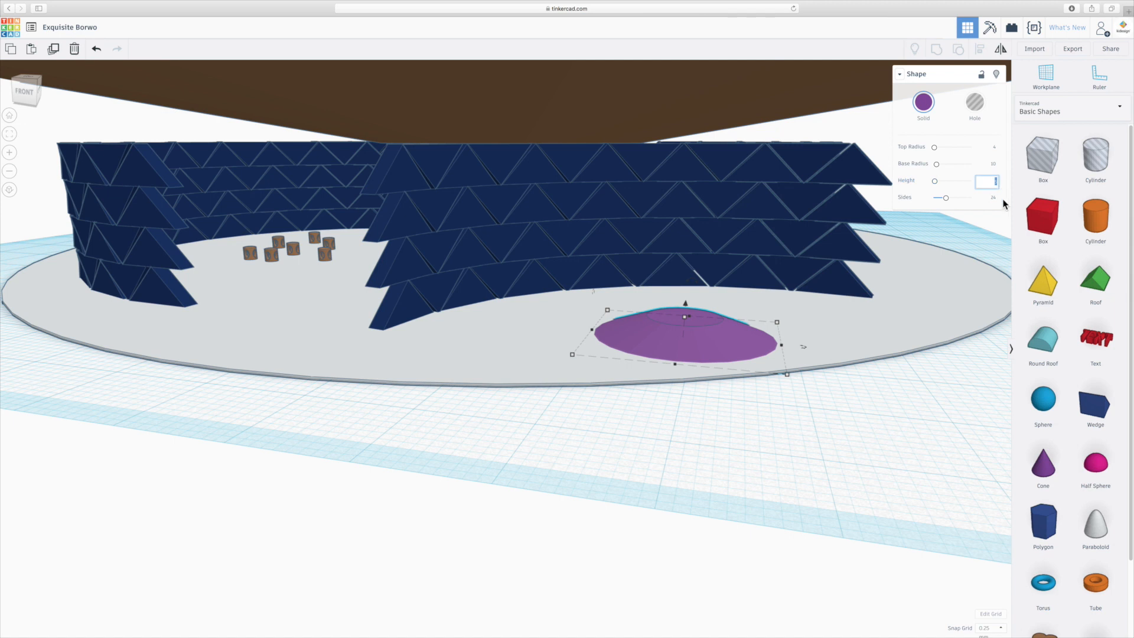
{"action": "type", "text": "8"}
{"action": "key", "text": "Return"}
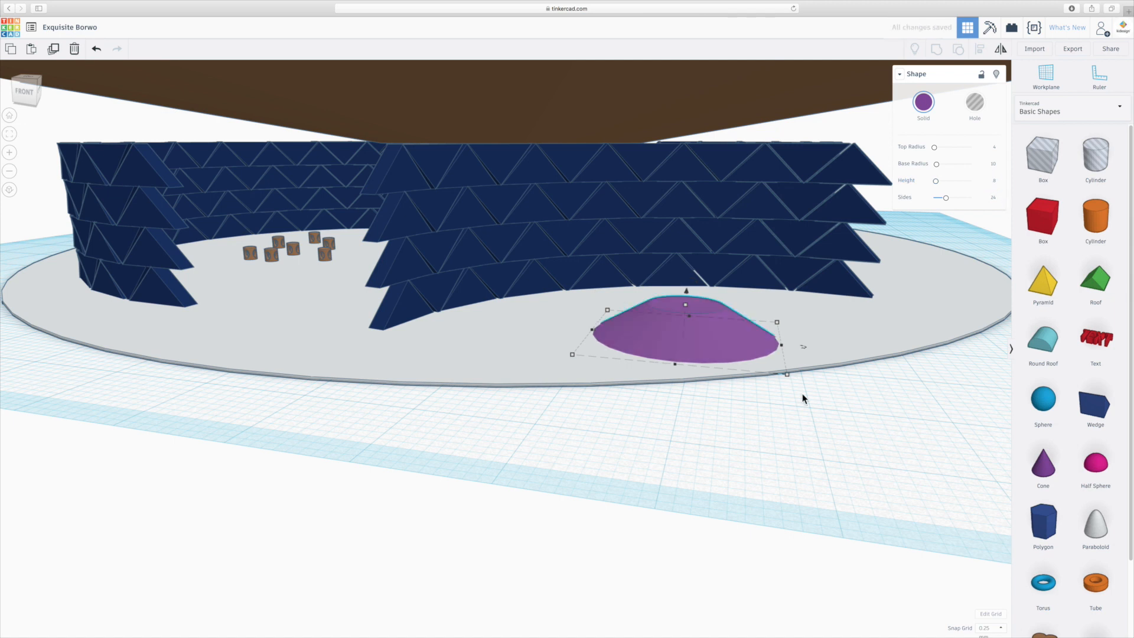
- Increase the purple cone's number of sides to the maximum for a smoother outline
{"action": "right_click_drag", "start_coordinate": [695, 417], "coordinate": [716, 436]}
{"action": "left_click", "coordinate": [871, 484]}
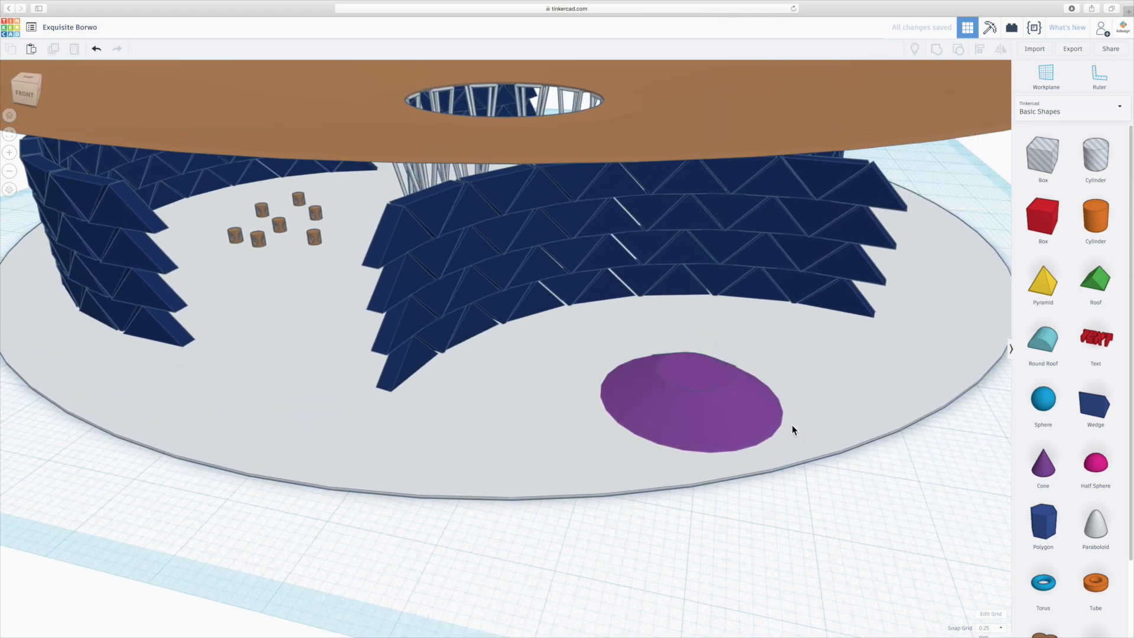
{"action": "left_click", "coordinate": [743, 423]}
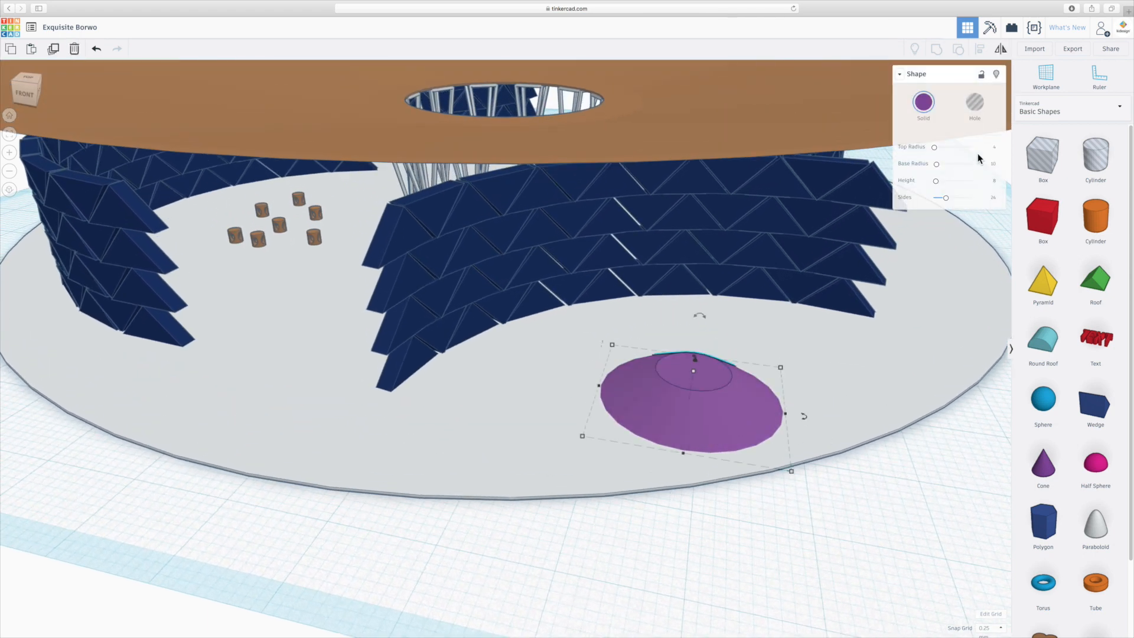
{"action": "left_click_drag", "start_coordinate": [945, 203], "coordinate": [1009, 202]}
{"action": "left_click", "coordinate": [812, 529]}
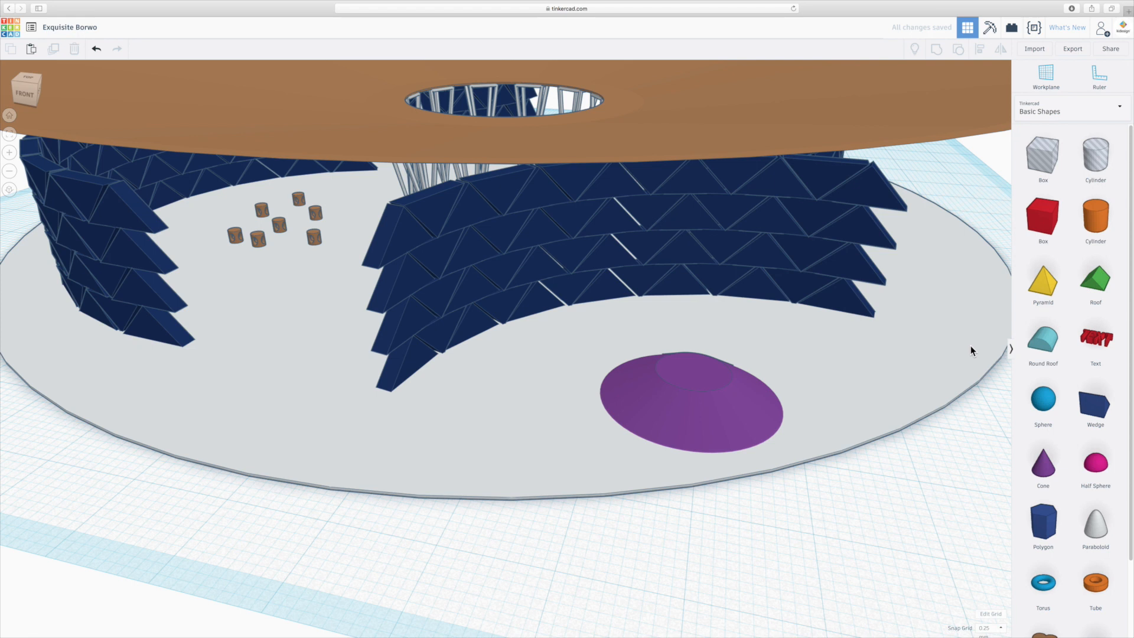
- Place a hole box over the outer side of the purple cone and narrow it into a passage-width cutter
{"action": "left_click_drag", "start_coordinate": [816, 363], "coordinate": [778, 402]}
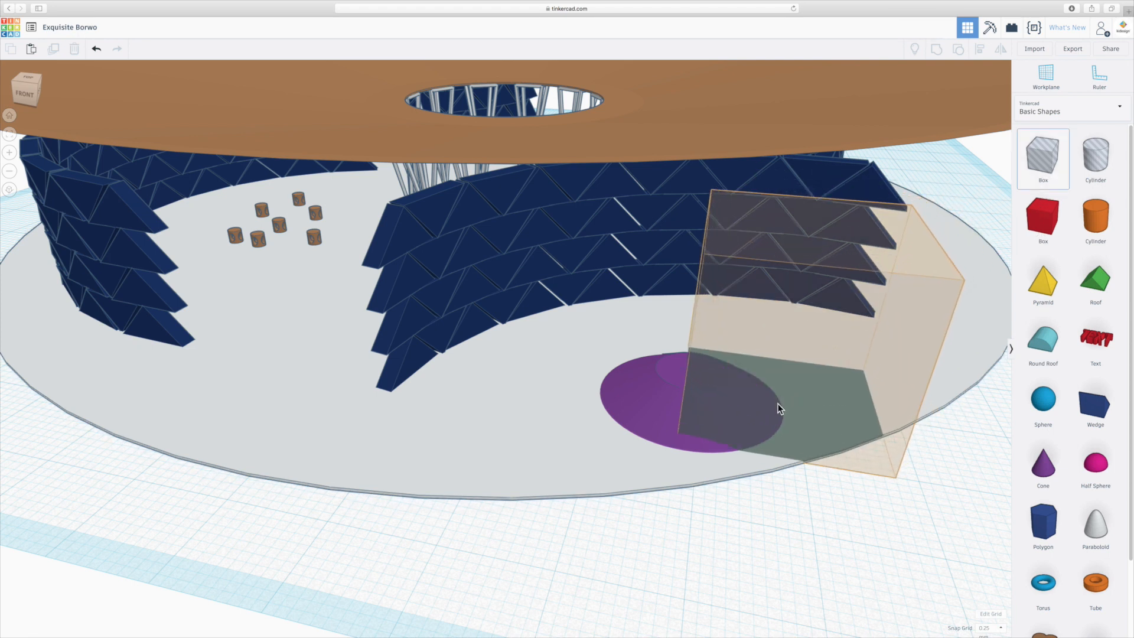
{"action": "left_click", "coordinate": [777, 403]}
{"action": "left_click_drag", "start_coordinate": [782, 460], "coordinate": [783, 435]}
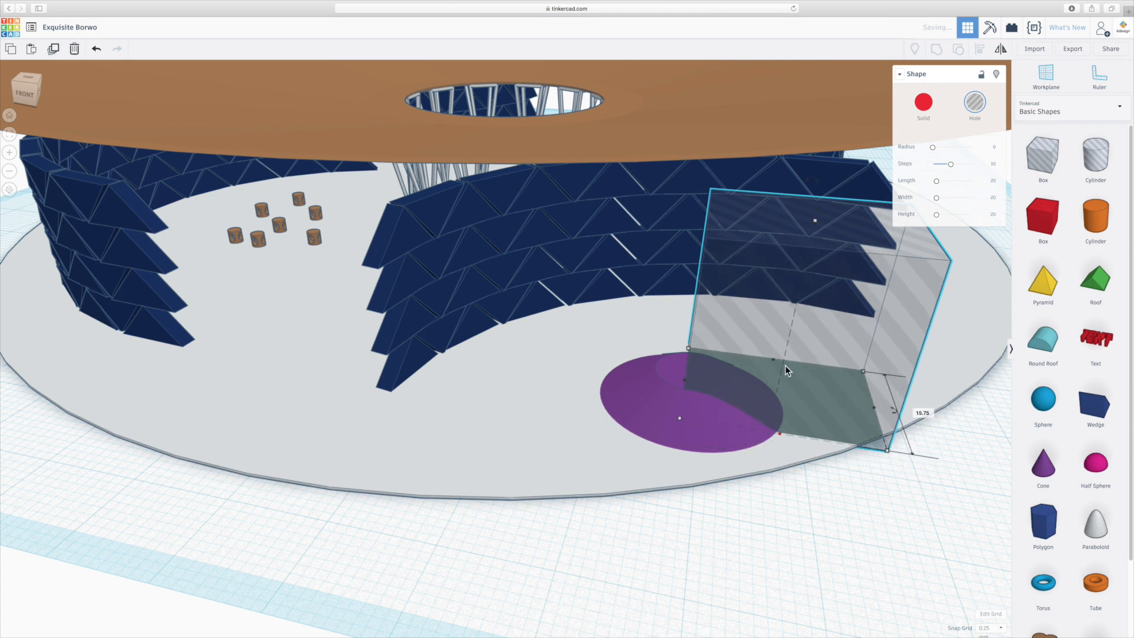
{"action": "left_click_drag", "start_coordinate": [772, 360], "coordinate": [774, 392]}
{"action": "right_click_drag", "start_coordinate": [665, 425], "coordinate": [739, 446]}
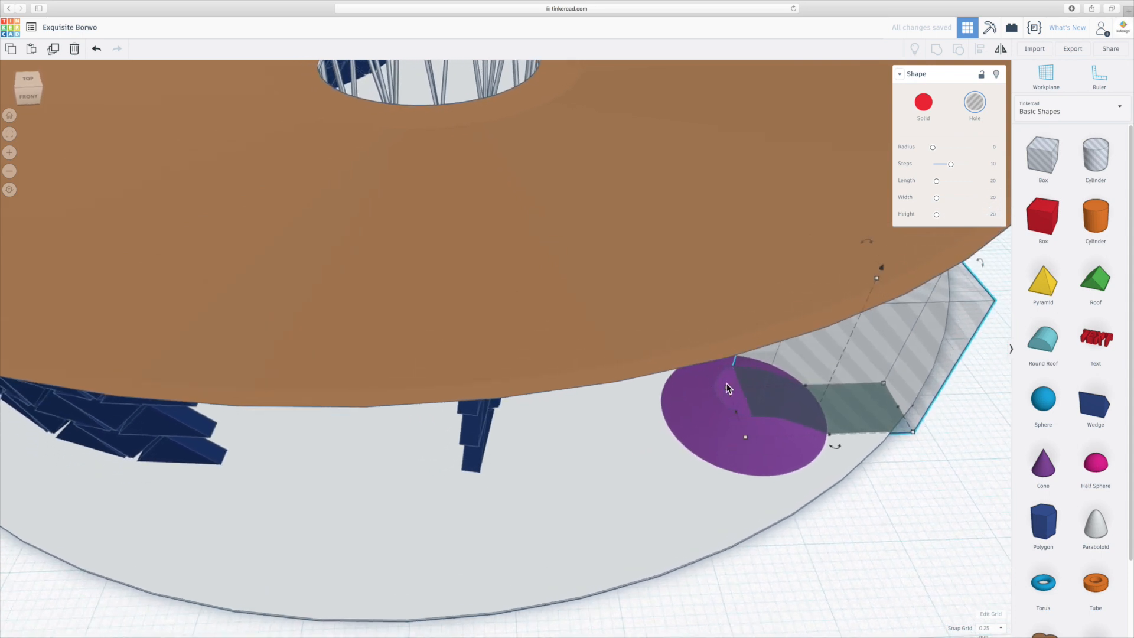
{"action": "right_click_drag", "start_coordinate": [784, 443], "coordinate": [682, 400]}
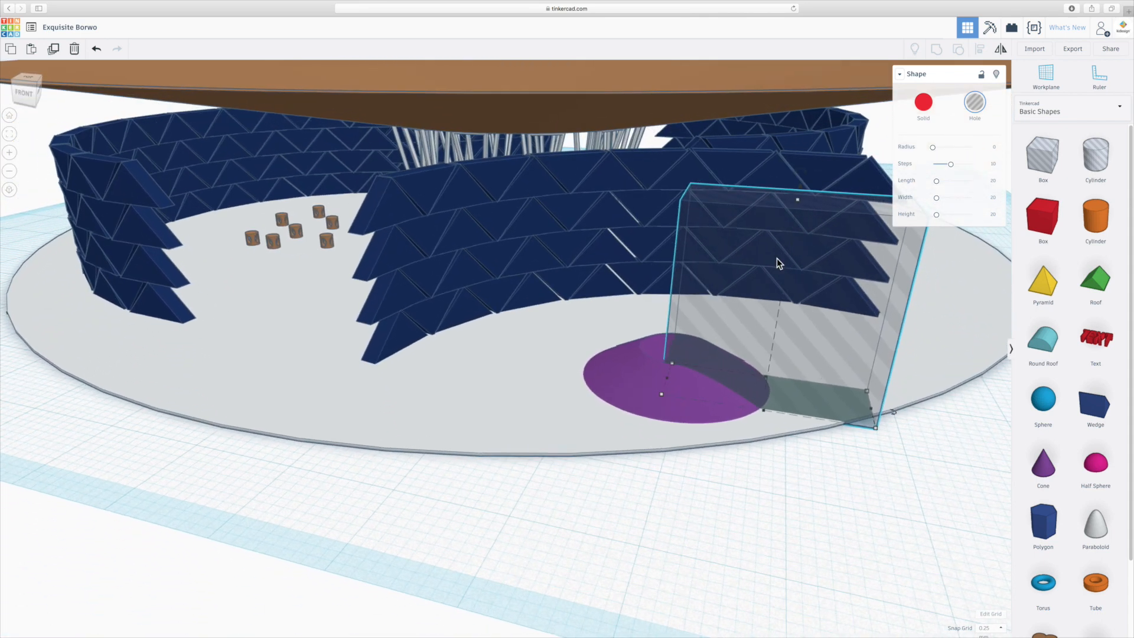
- Tilt the hole box, raise it by about 1.07 and shift it further over the purple cone
{"action": "left_click_drag", "start_coordinate": [797, 175], "coordinate": [850, 180]}
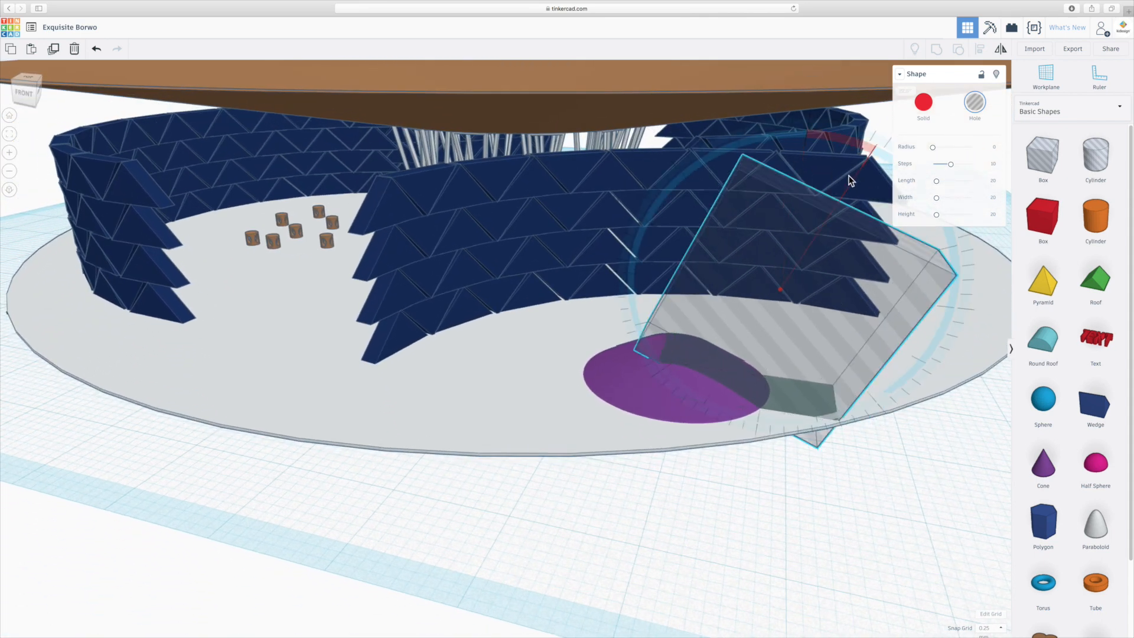
{"action": "mouse_move", "coordinate": [834, 365]}
{"action": "left_mouse_down"}
{"action": "mouse_move", "coordinate": [833, 351]}
{"action": "mouse_move", "coordinate": [820, 361]}
{"action": "left_mouse_up"}
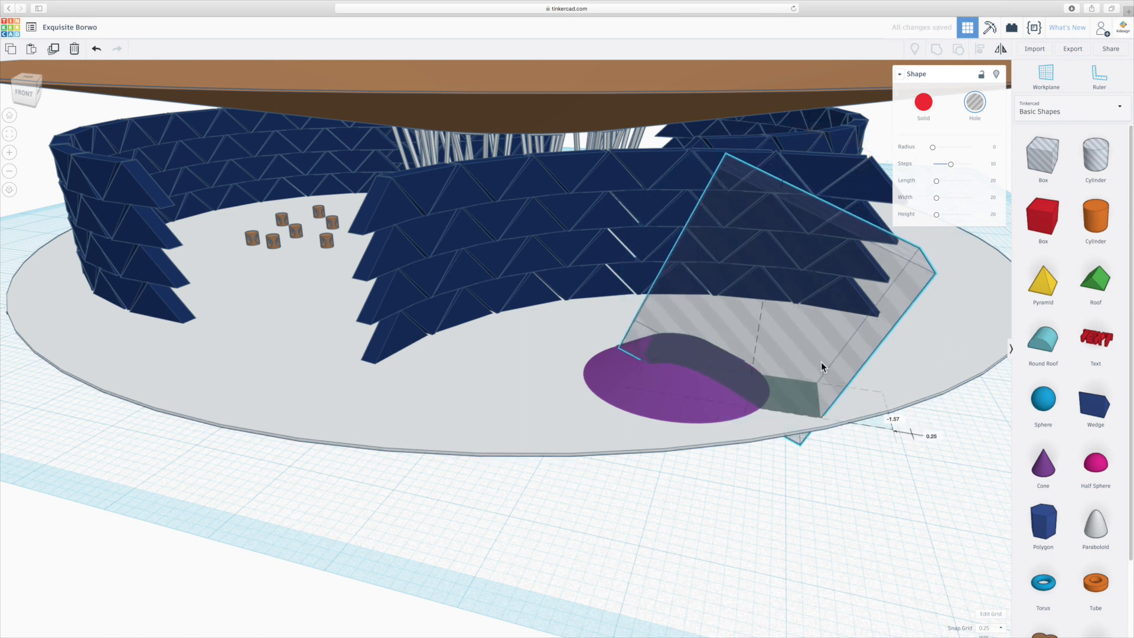
{"action": "key", "text": "ctrl+z"}
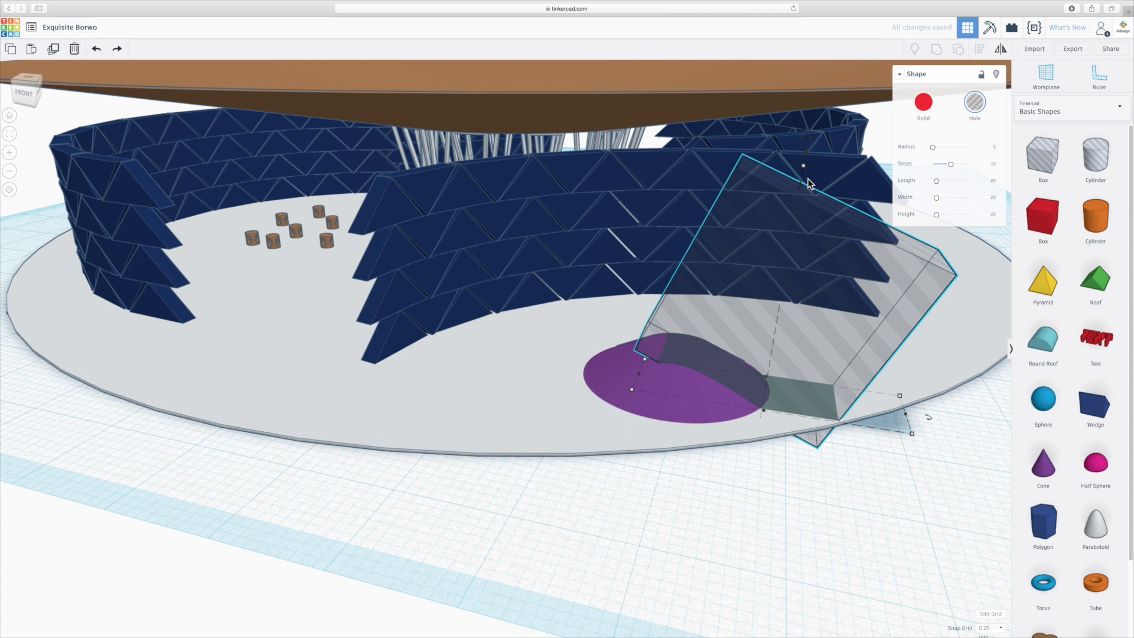
{"action": "left_click_drag", "start_coordinate": [806, 154], "coordinate": [807, 139]}
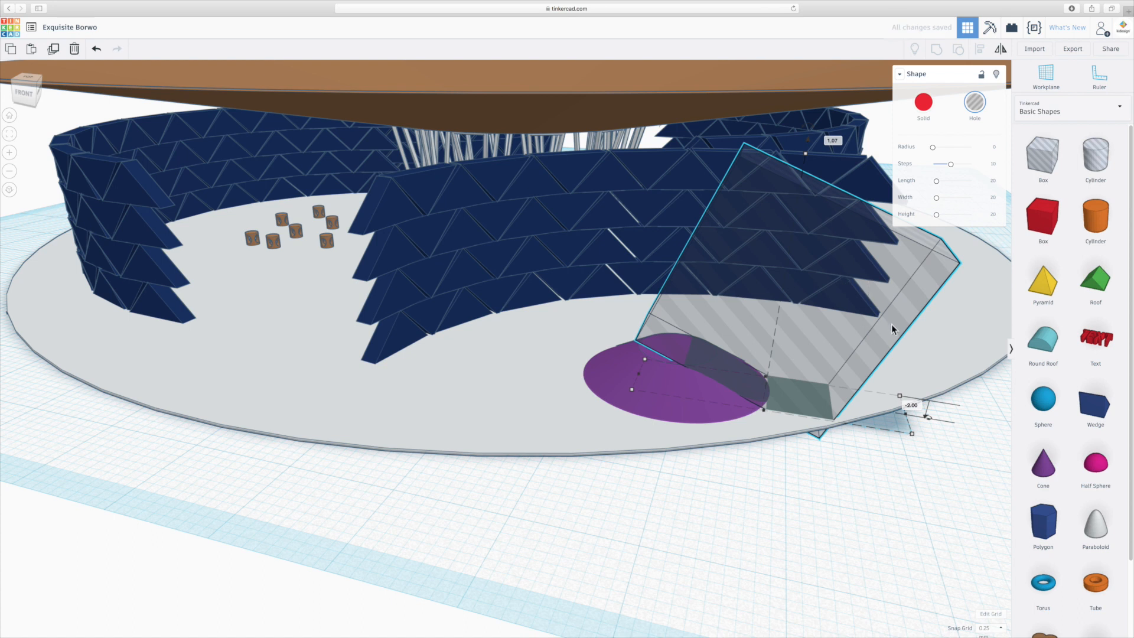
{"action": "mouse_move", "coordinate": [885, 325]}
{"action": "left_mouse_down"}
{"action": "mouse_move", "coordinate": [847, 326]}
{"action": "mouse_move", "coordinate": [866, 325]}
{"action": "left_mouse_up"}
{"action": "right_click_drag", "start_coordinate": [866, 325], "coordinate": [767, 472]}
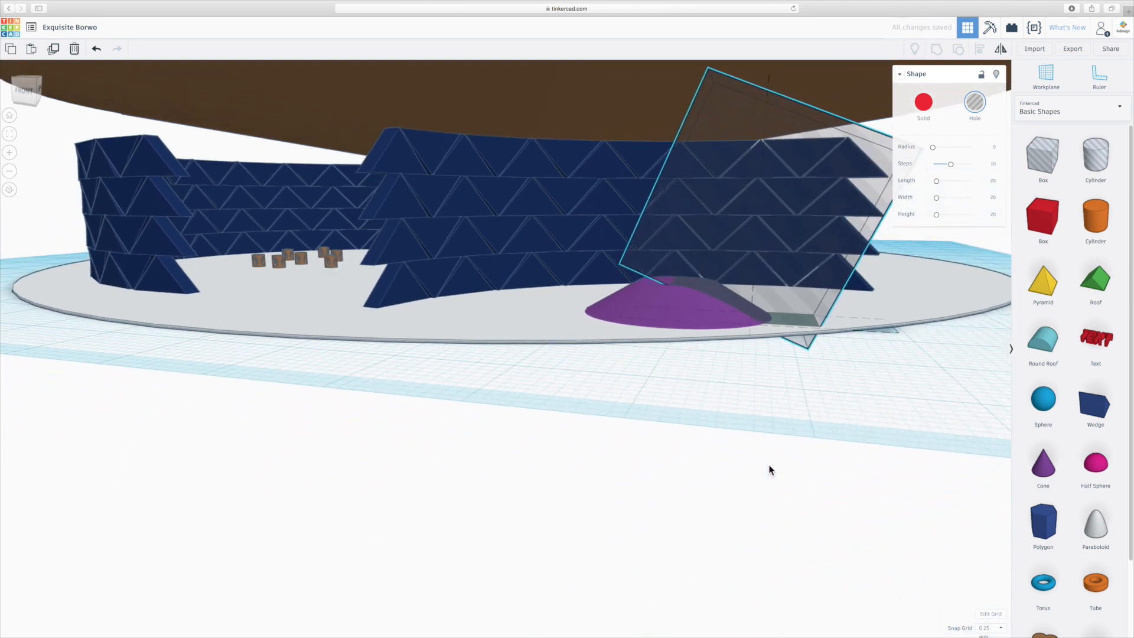
{"action": "right_click_drag", "start_coordinate": [768, 462], "coordinate": [749, 478]}
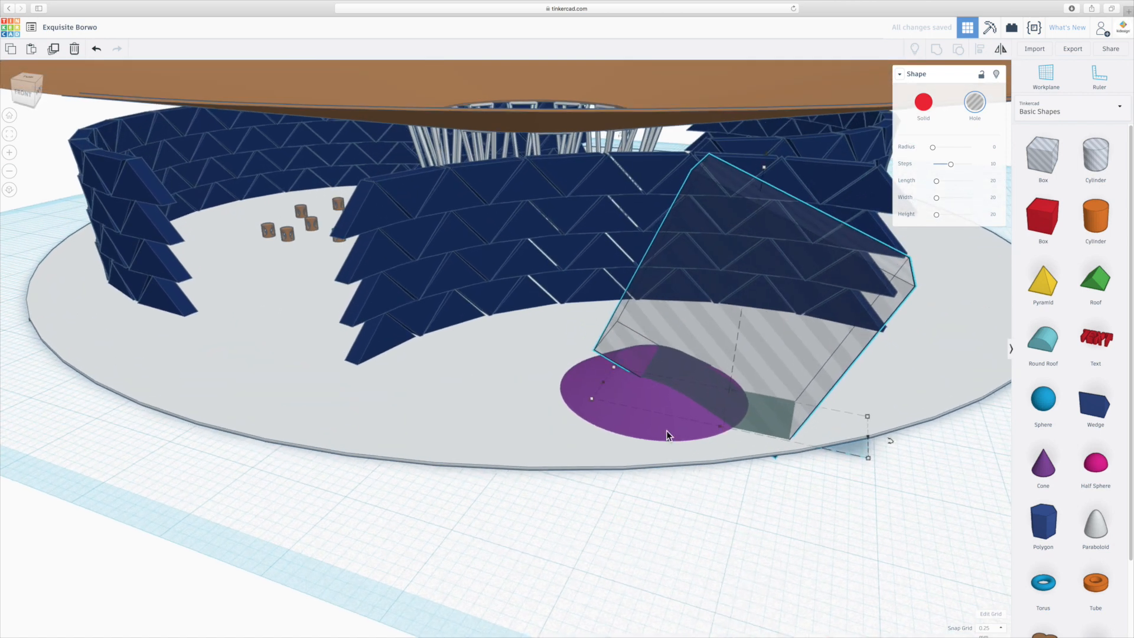
- Try to cut a sloped channel into the purple cone by grouping it with the tilted hole box, and undo the grouping
{"action": "right_click_drag", "start_coordinate": [685, 399], "coordinate": [686, 473]}
{"action": "mouse_move", "coordinate": [833, 383]}
{"action": "left_mouse_down"}
{"action": "mouse_move", "coordinate": [859, 381]}
{"action": "mouse_move", "coordinate": [835, 378]}
{"action": "left_mouse_up"}
{"action": "left_click", "coordinate": [842, 514]}
{"action": "left_click_drag", "start_coordinate": [800, 542], "coordinate": [725, 424]}
{"action": "left_click_drag", "start_coordinate": [780, 558], "coordinate": [699, 441]}
{"action": "left_click", "coordinate": [699, 441]}
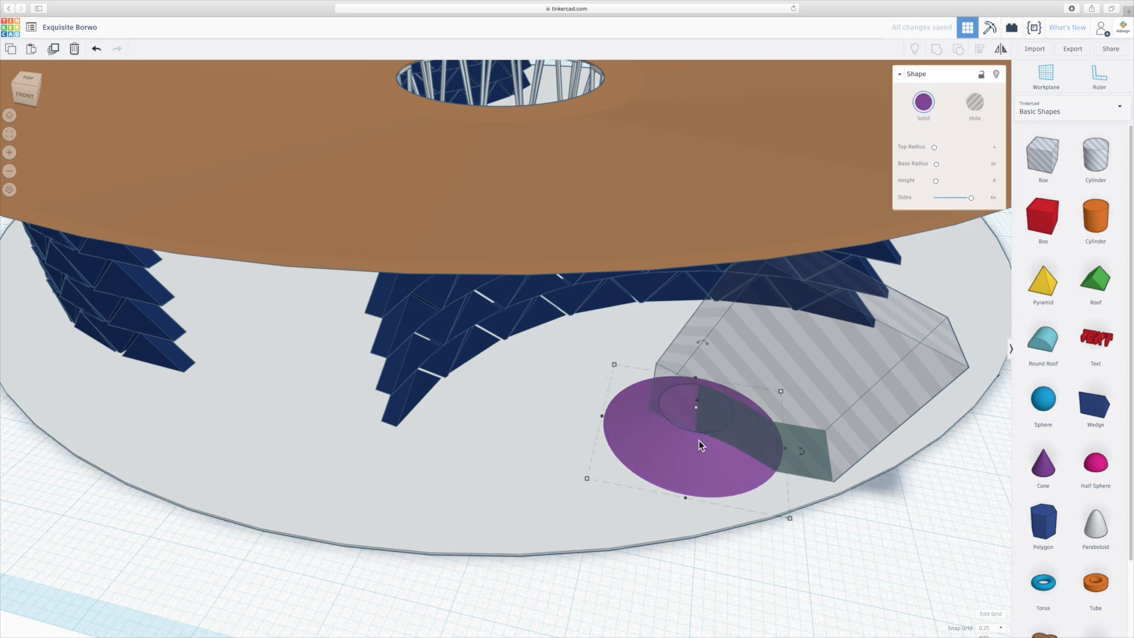
{"action": "left_click", "coordinate": [852, 409], "text": "shift"}
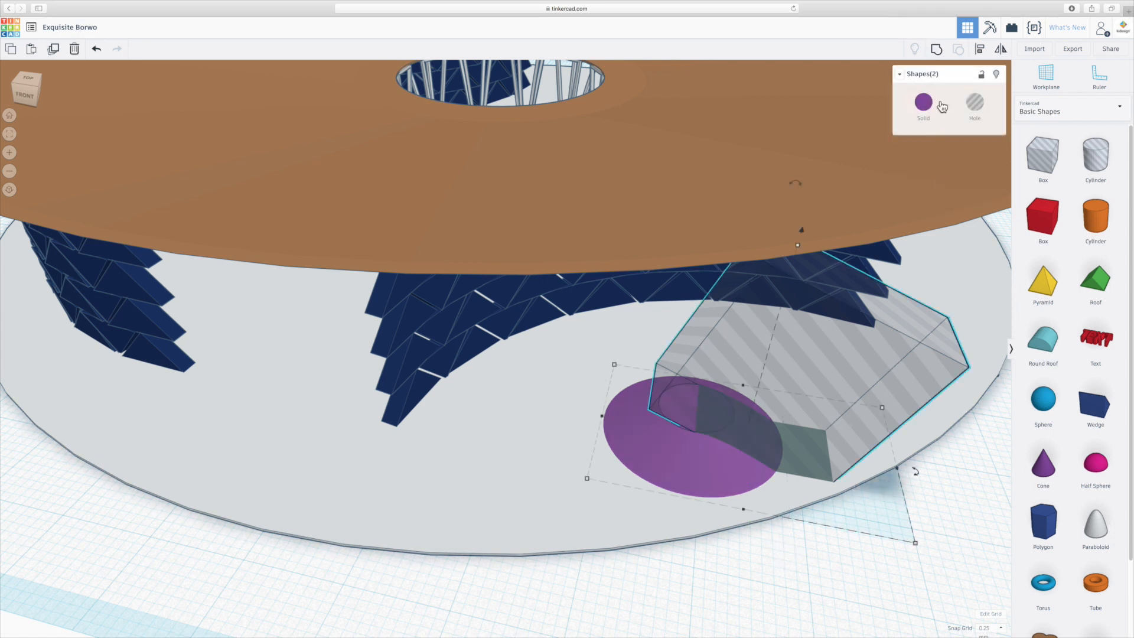
{"action": "left_click", "coordinate": [936, 48]}
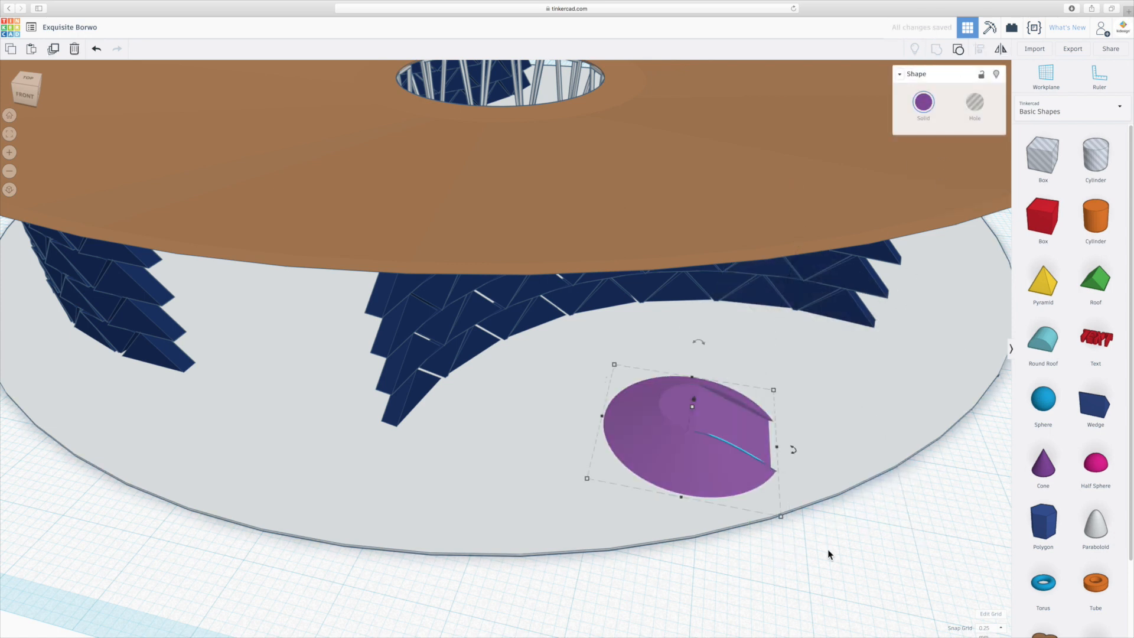
{"action": "right_click_drag", "start_coordinate": [707, 463], "coordinate": [665, 466]}
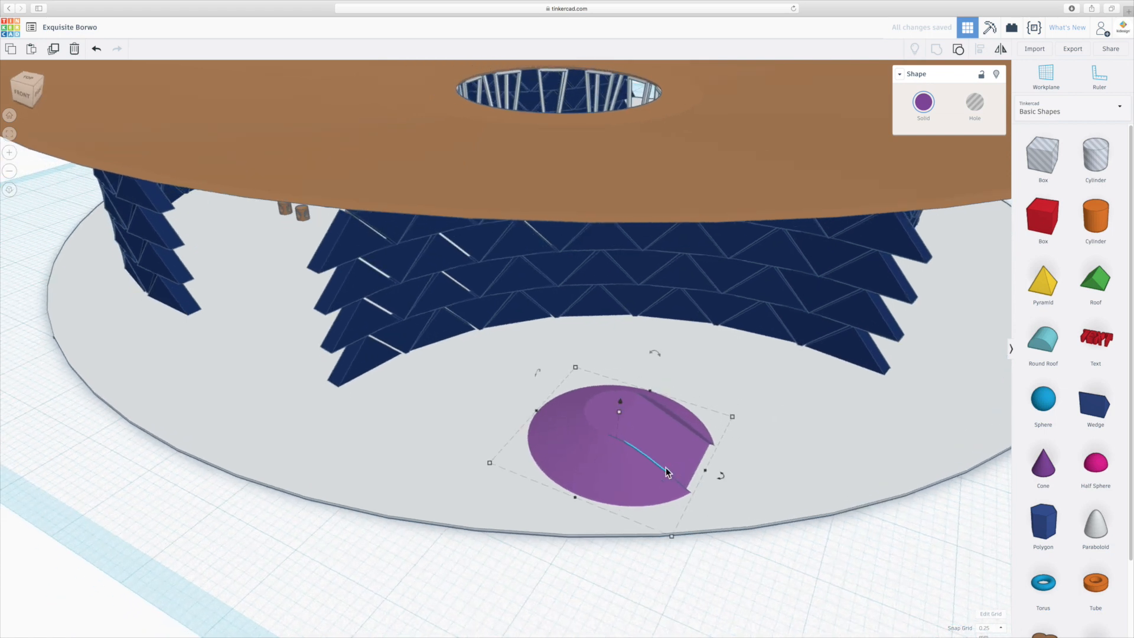
{"action": "scroll", "coordinate": [665, 466], "scroll_direction": "up", "scroll_amount": 4}
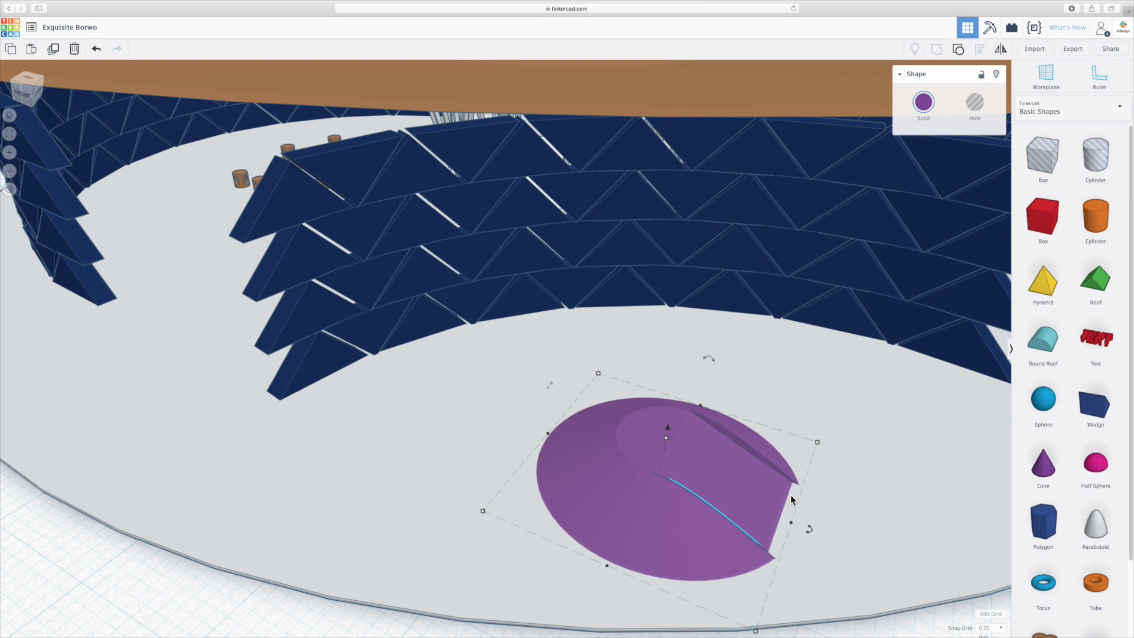
{"action": "key", "text": "ctrl+z"}
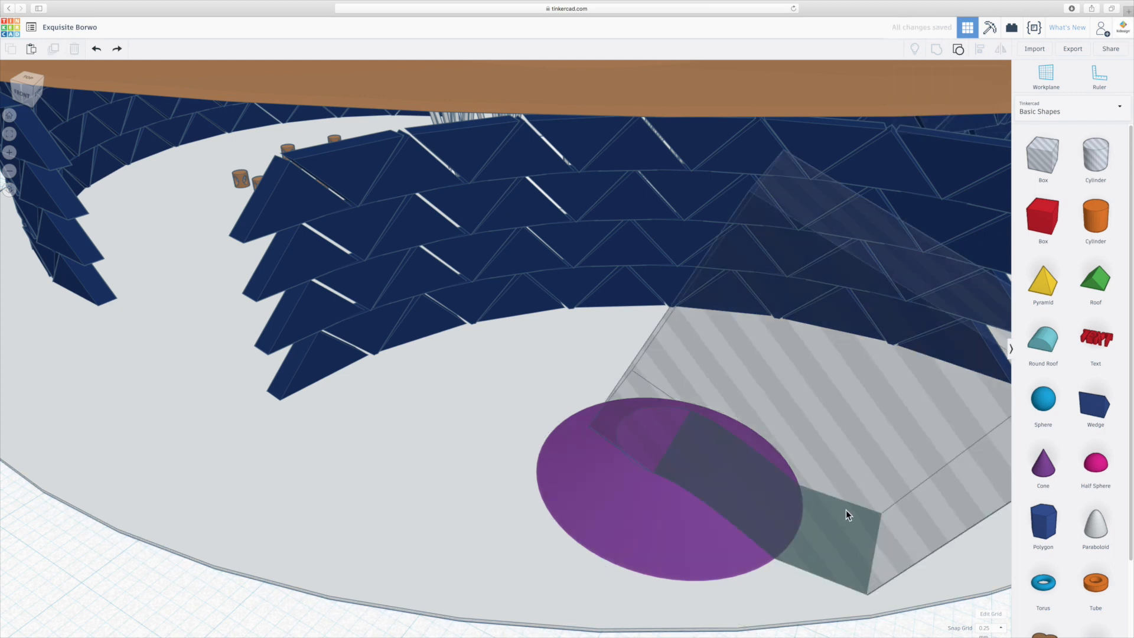
- Shift the tilted hole box slightly away from the centre of the purple cone
{"action": "left_click_drag", "start_coordinate": [845, 512], "coordinate": [849, 510]}
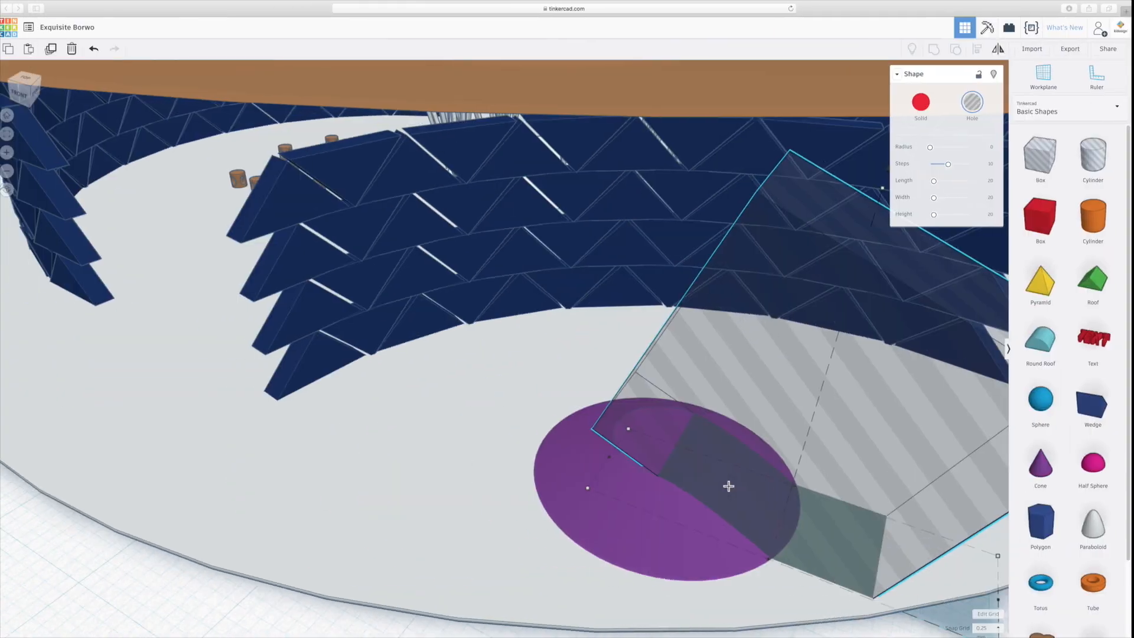
{"action": "left_click", "coordinate": [331, 613]}
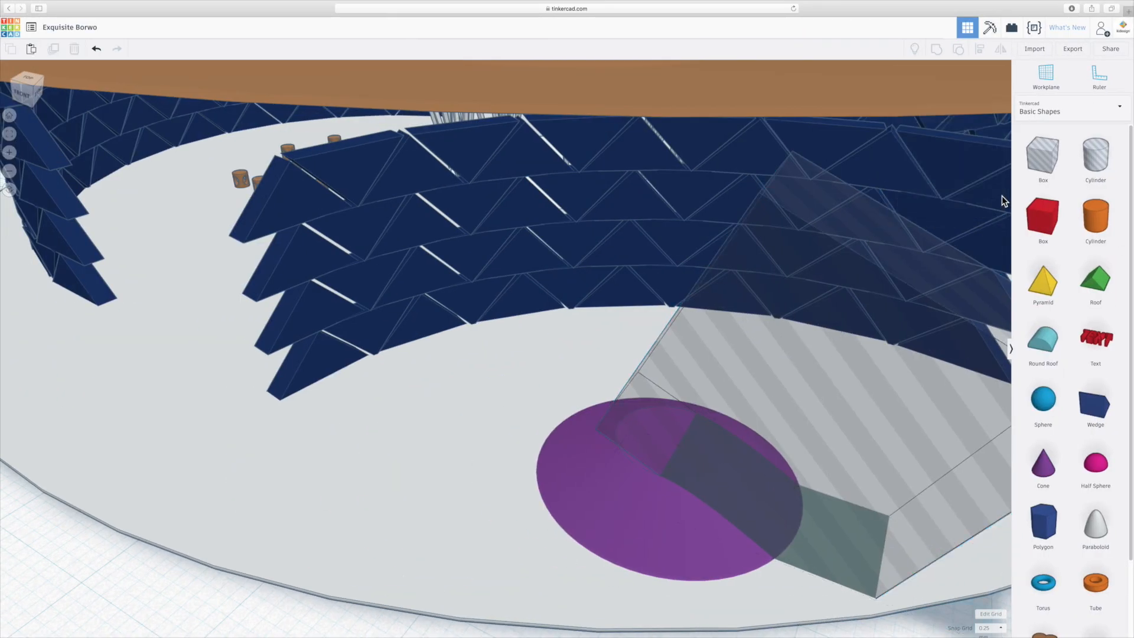
- Set the workplane on the purple cone's flat top and place a hole cylinder there
{"action": "left_click", "coordinate": [1094, 158]}
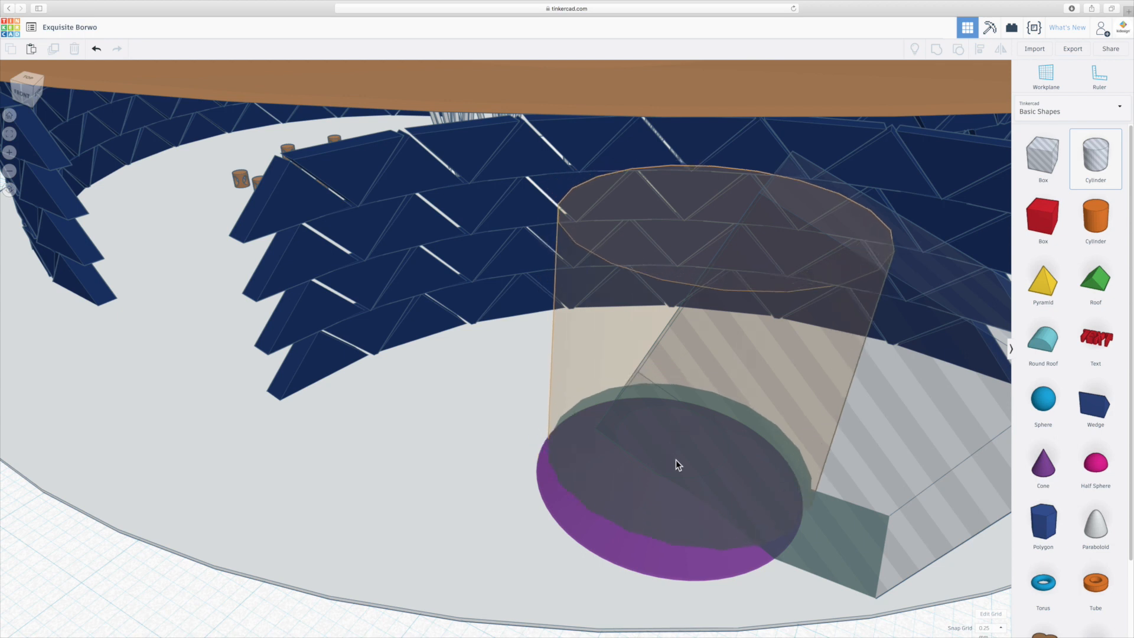
{"action": "left_click", "coordinate": [676, 459]}
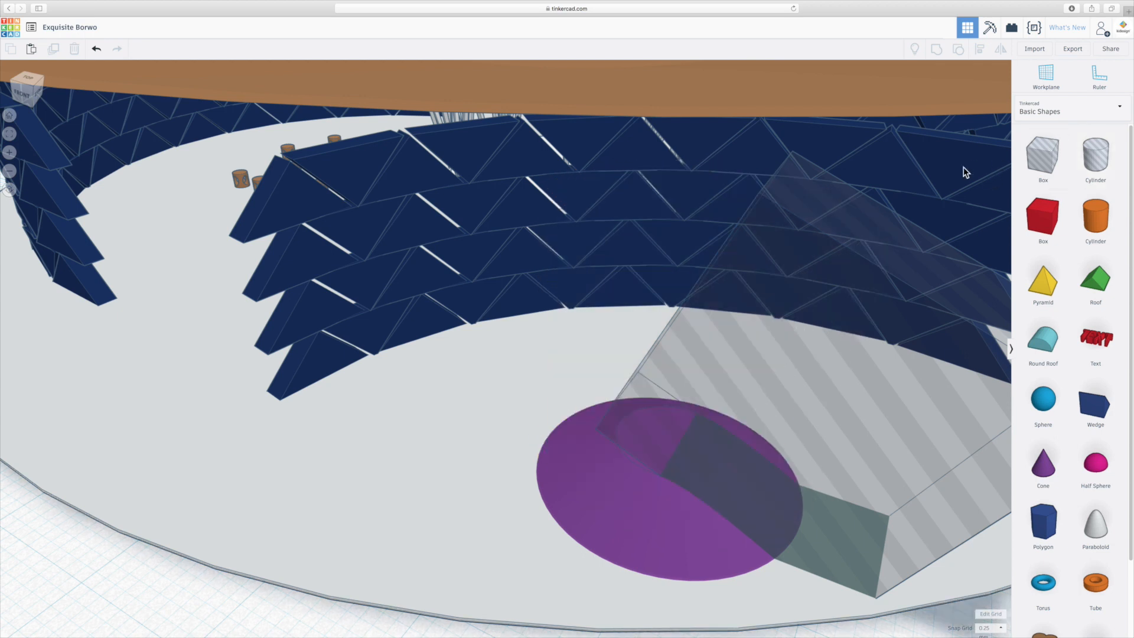
{"action": "left_click", "coordinate": [1046, 75]}
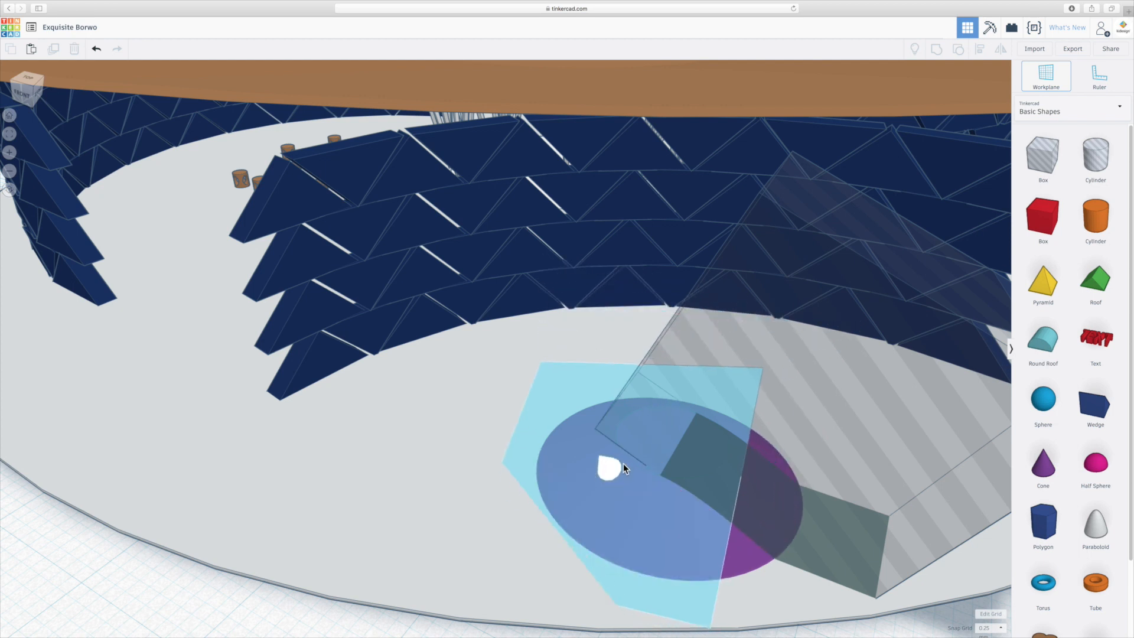
{"action": "left_click", "coordinate": [632, 461]}
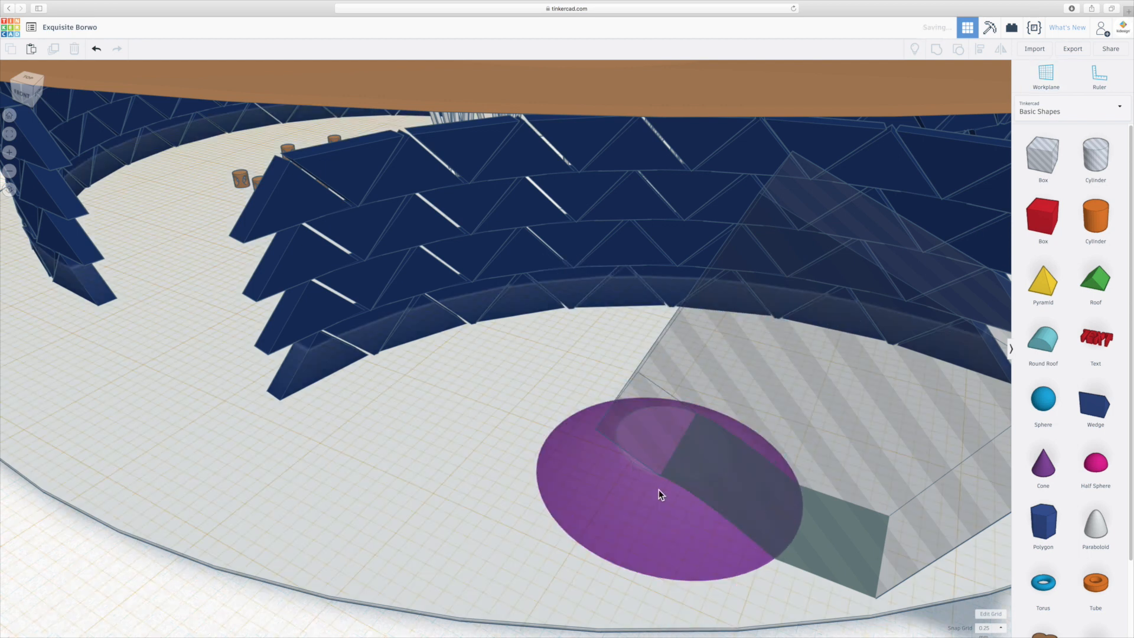
{"action": "right_click_drag", "start_coordinate": [678, 470], "coordinate": [680, 413]}
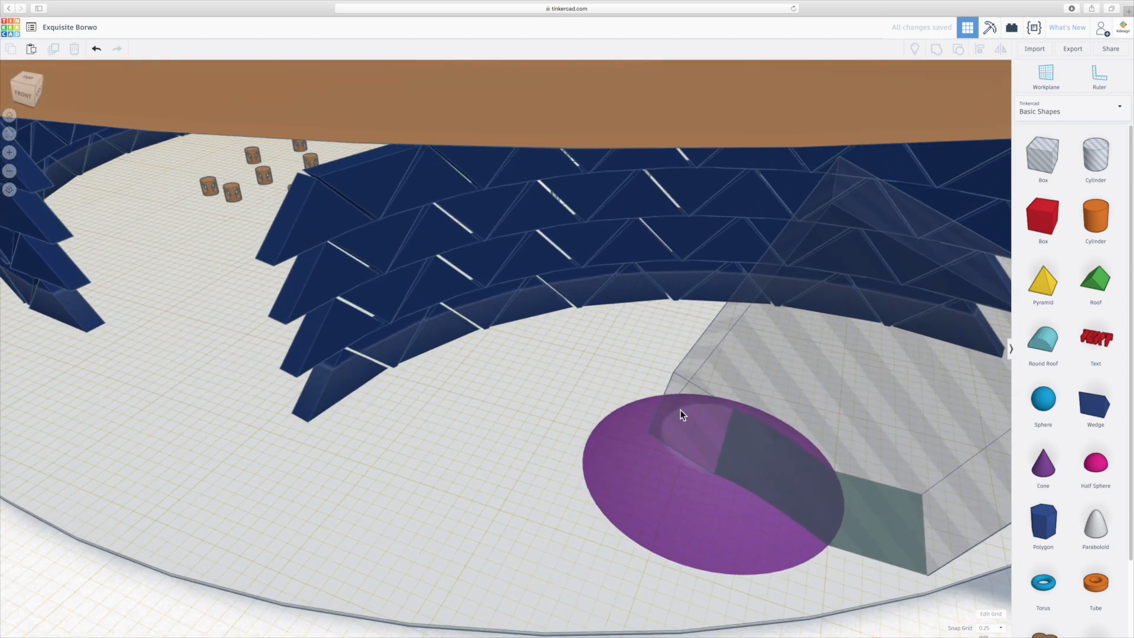
{"action": "left_click", "coordinate": [1095, 156]}
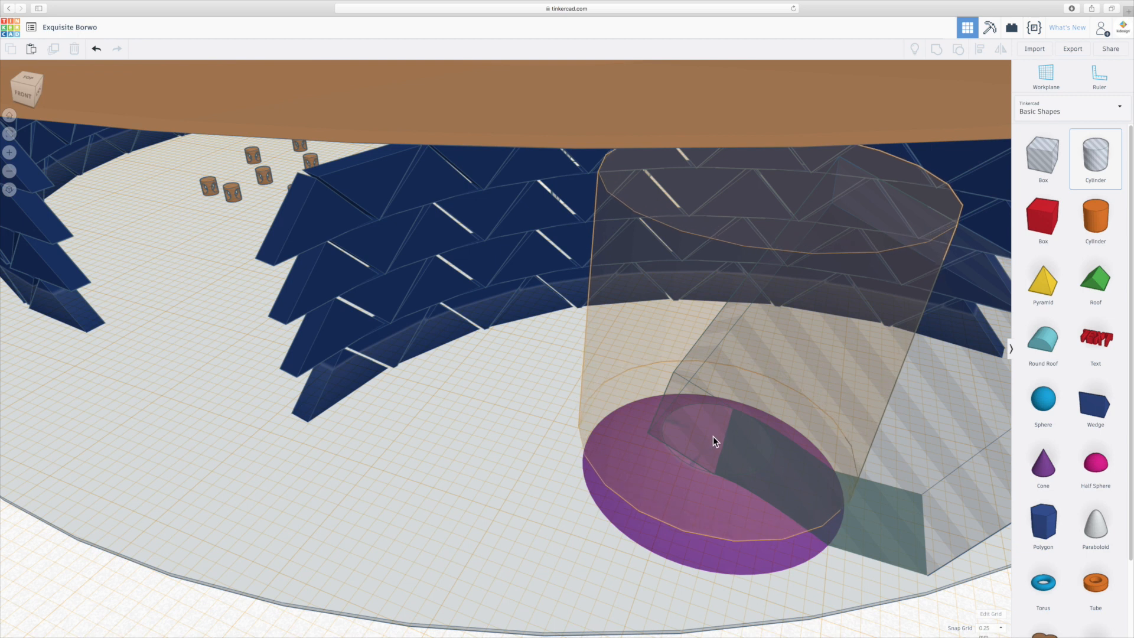
{"action": "left_click", "coordinate": [713, 438]}
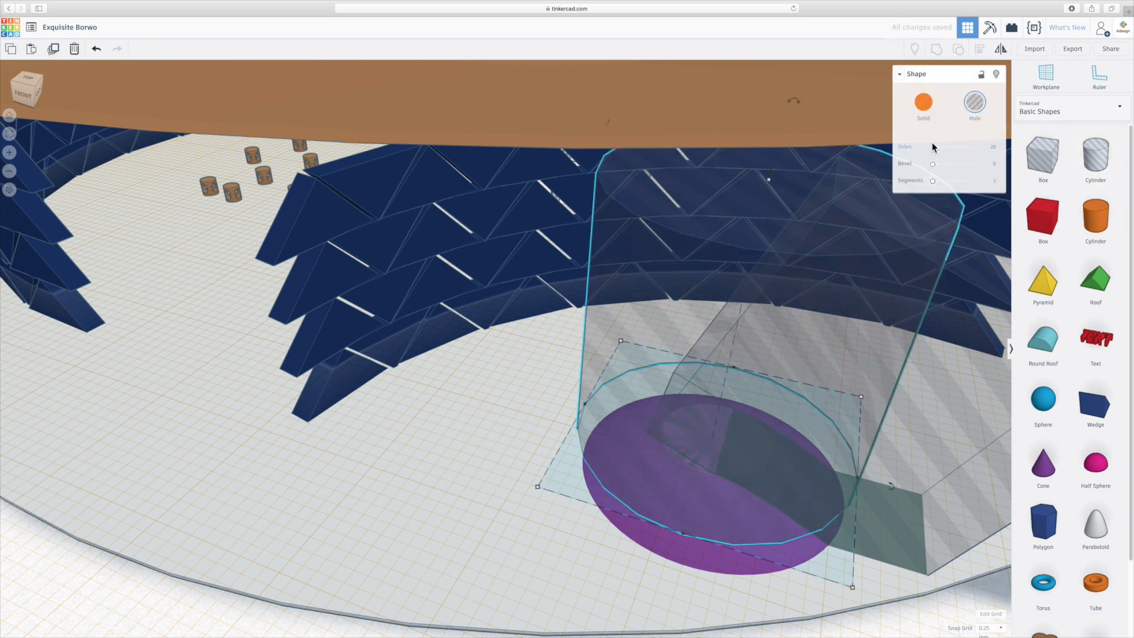
- Shrink the hole cylinder to roughly the size of the cone's flat top and position it over that area
{"action": "left_click_drag", "start_coordinate": [849, 588], "coordinate": [736, 449]}
{"action": "right_click_drag", "start_coordinate": [592, 438], "coordinate": [606, 467]}
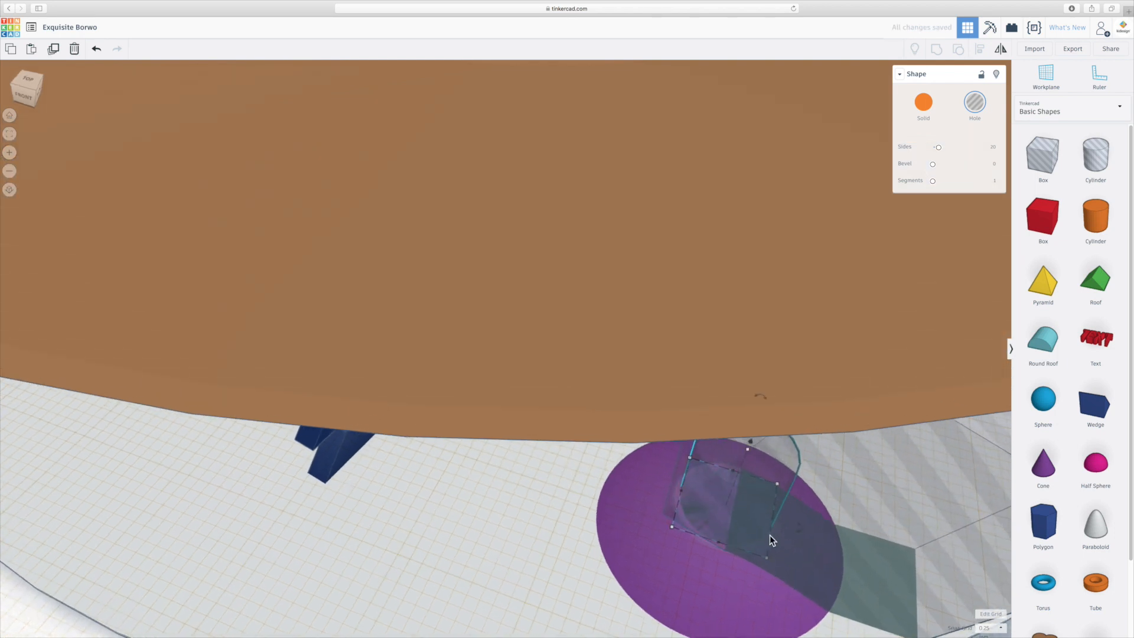
{"action": "left_click_drag", "start_coordinate": [751, 441], "coordinate": [749, 450]}
{"action": "scroll", "coordinate": [808, 532], "scroll_direction": "down", "scroll_amount": 6}
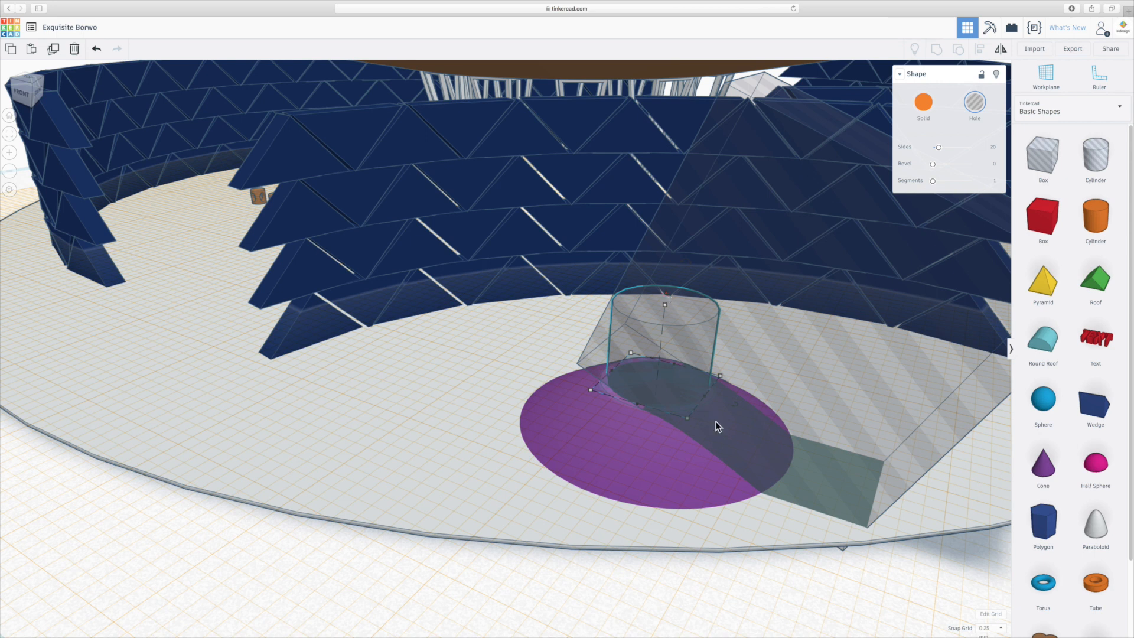
- Deselect the hole cylinder and return the workplane to the default ground grid
{"action": "left_click", "coordinate": [764, 580]}
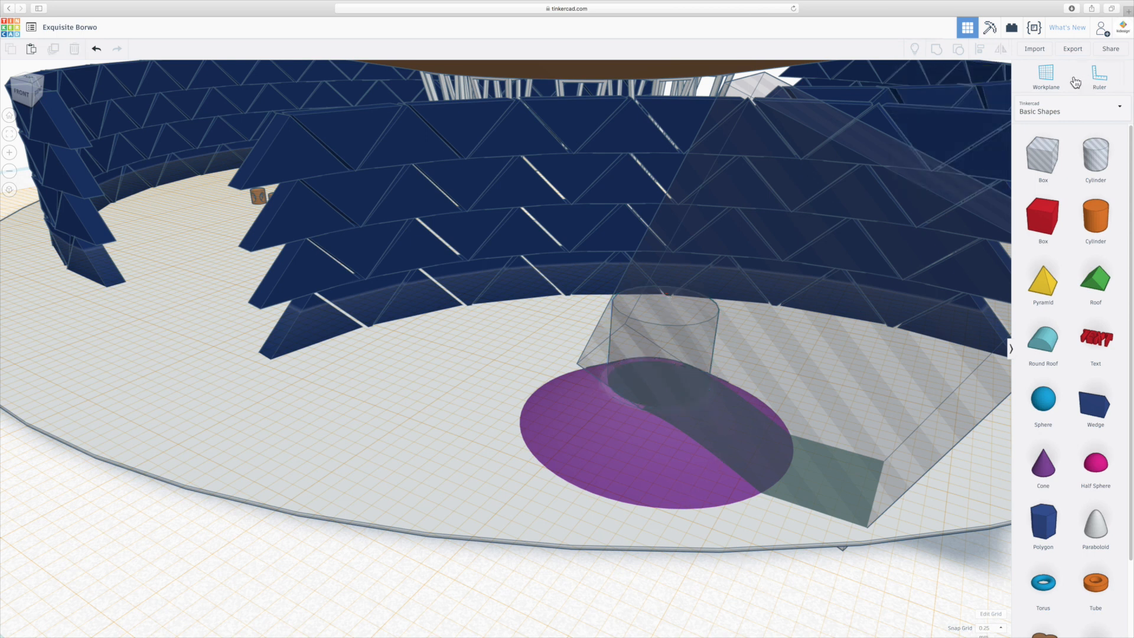
{"action": "left_click", "coordinate": [1046, 76]}
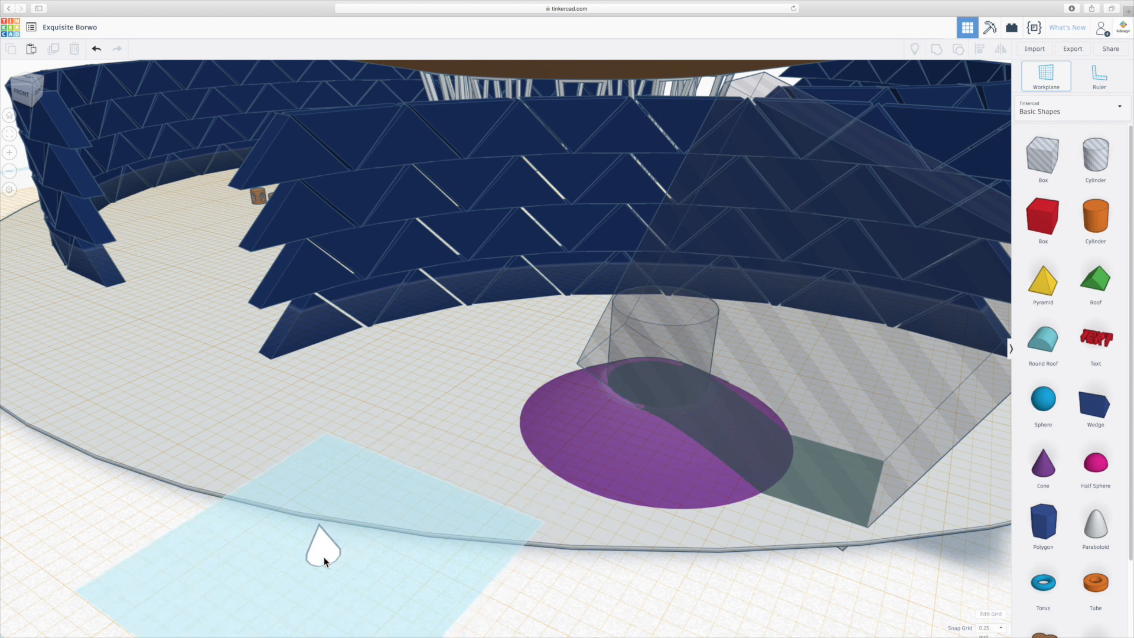
{"action": "left_click", "coordinate": [324, 560]}
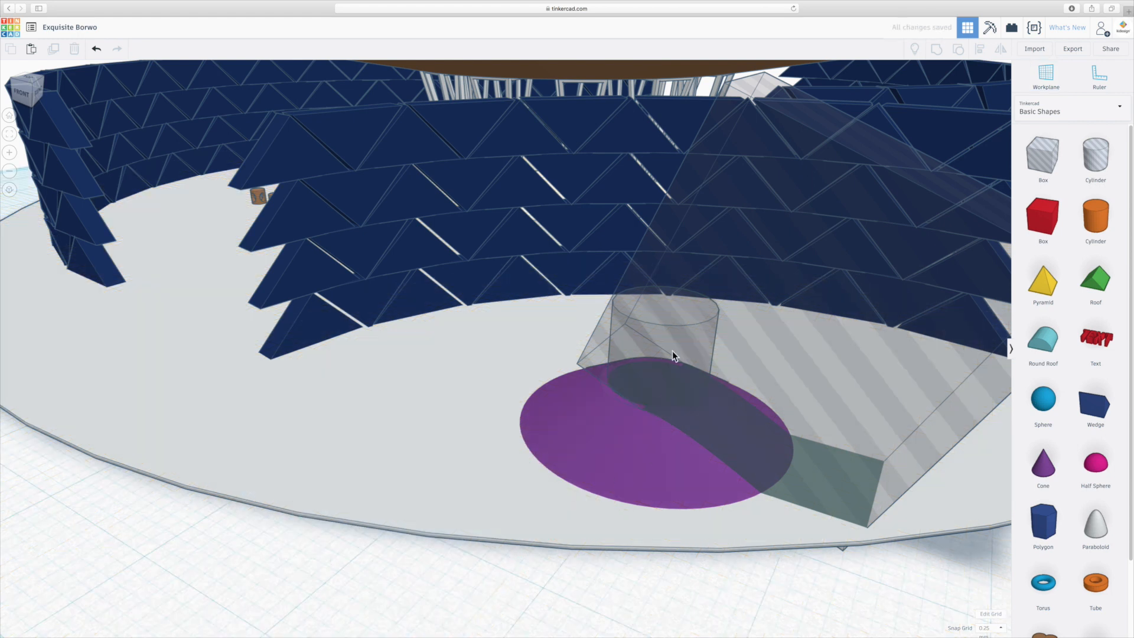
{"action": "left_click", "coordinate": [689, 328]}
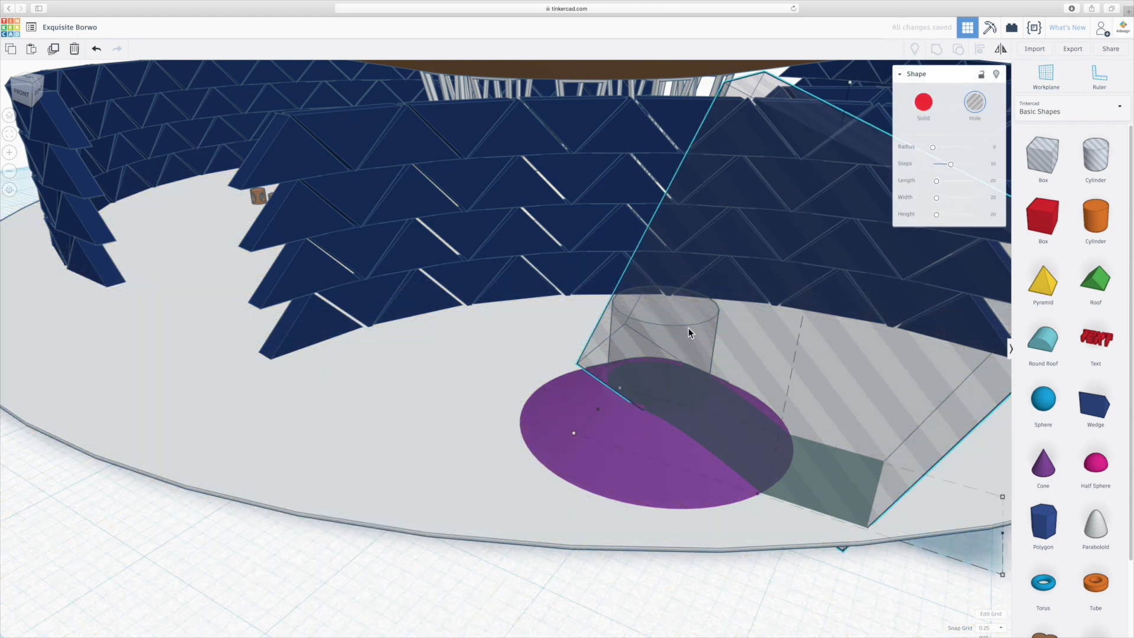
{"action": "right_click_drag", "start_coordinate": [624, 374], "coordinate": [676, 324]}
{"action": "left_click", "coordinate": [668, 334], "text": "shift"}
{"action": "left_click", "coordinate": [669, 333], "text": "shift"}
{"action": "left_click", "coordinate": [668, 335], "text": "shift"}
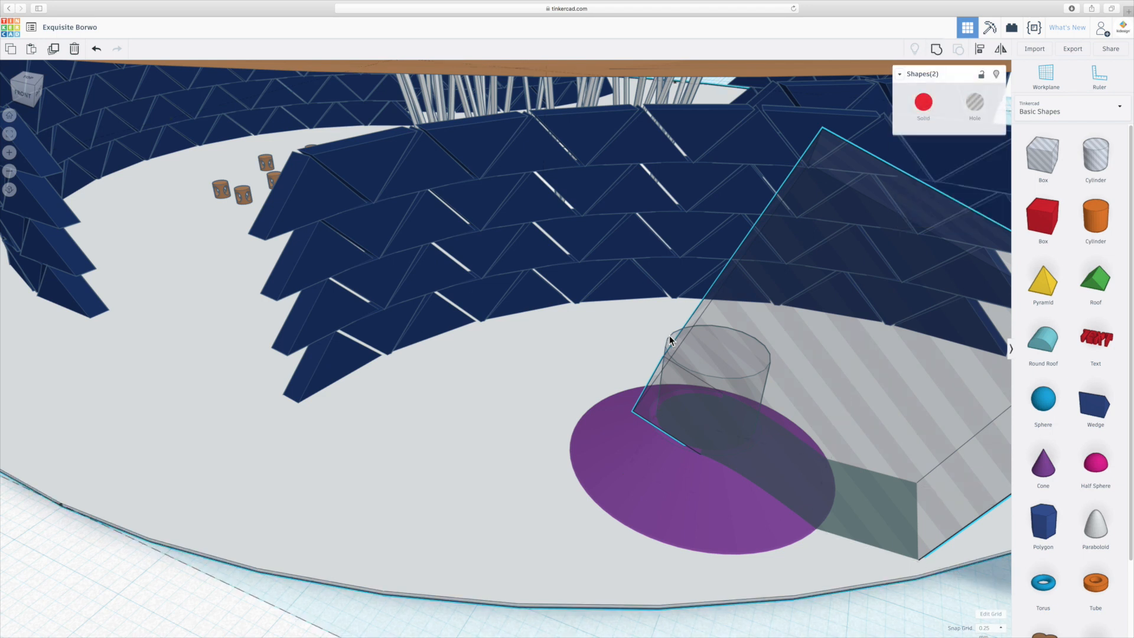
{"action": "left_click", "coordinate": [235, 613]}
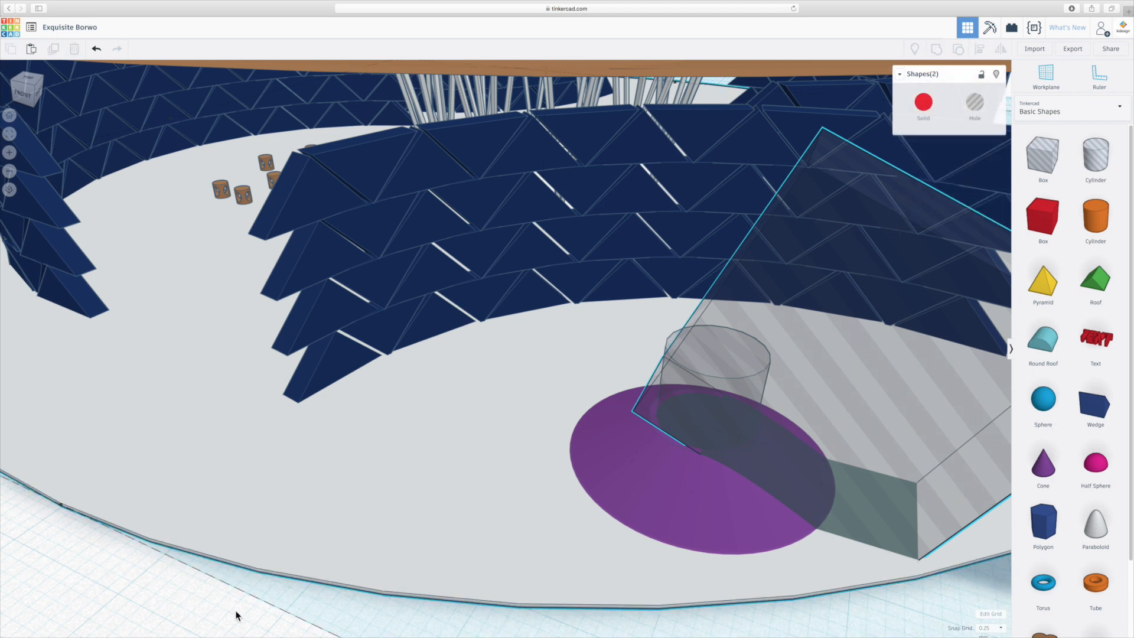
- Group the purple cone with the hole cylinder and the tilted hole box to cut the recess and the ramp
{"action": "left_click", "coordinate": [670, 335]}
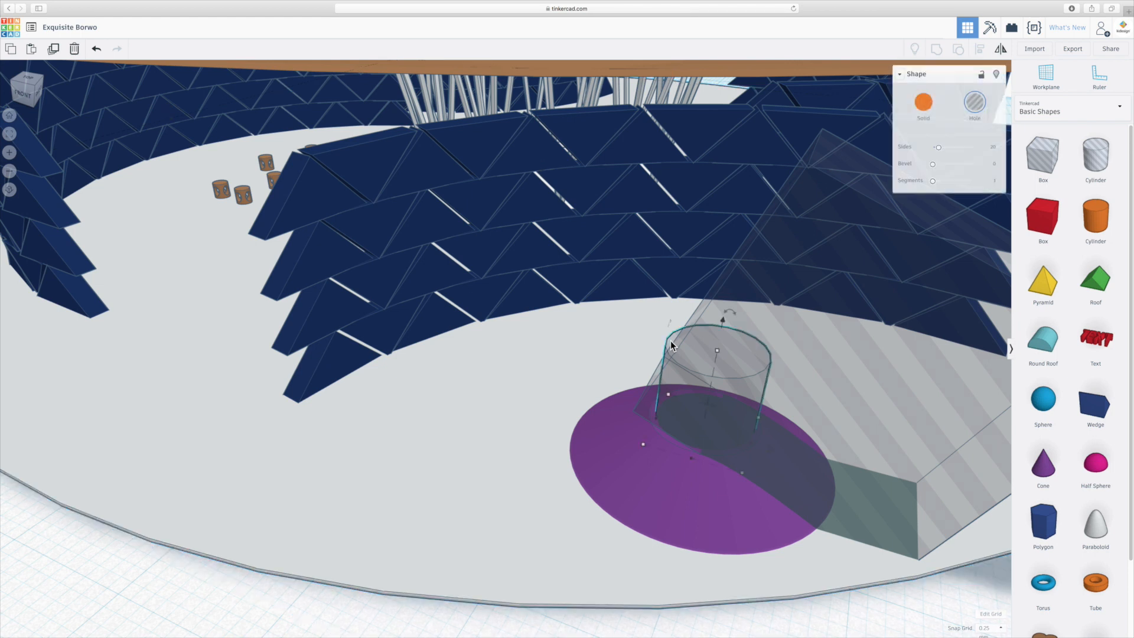
{"action": "left_click", "coordinate": [964, 499], "text": "shift"}
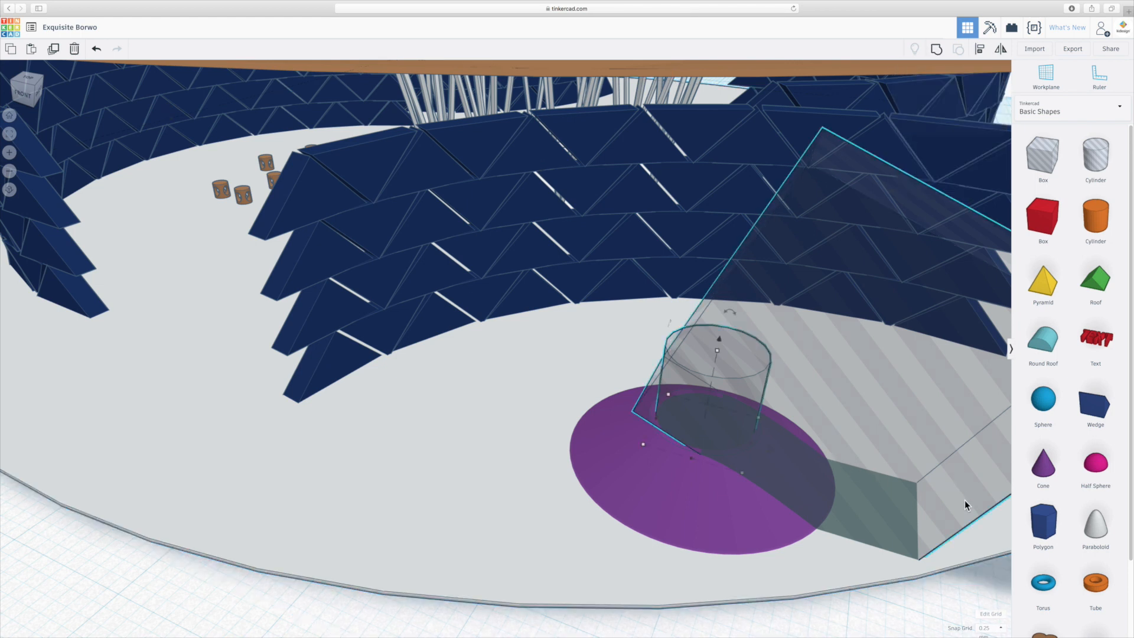
{"action": "left_click", "coordinate": [679, 530], "text": "shift"}
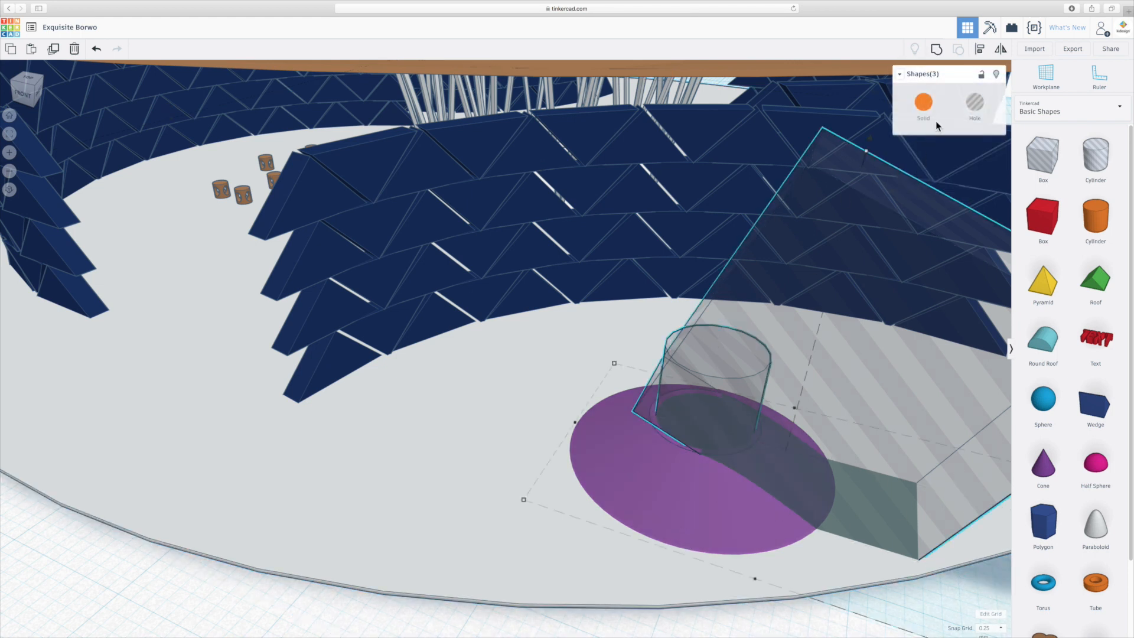
{"action": "left_click", "coordinate": [935, 49]}
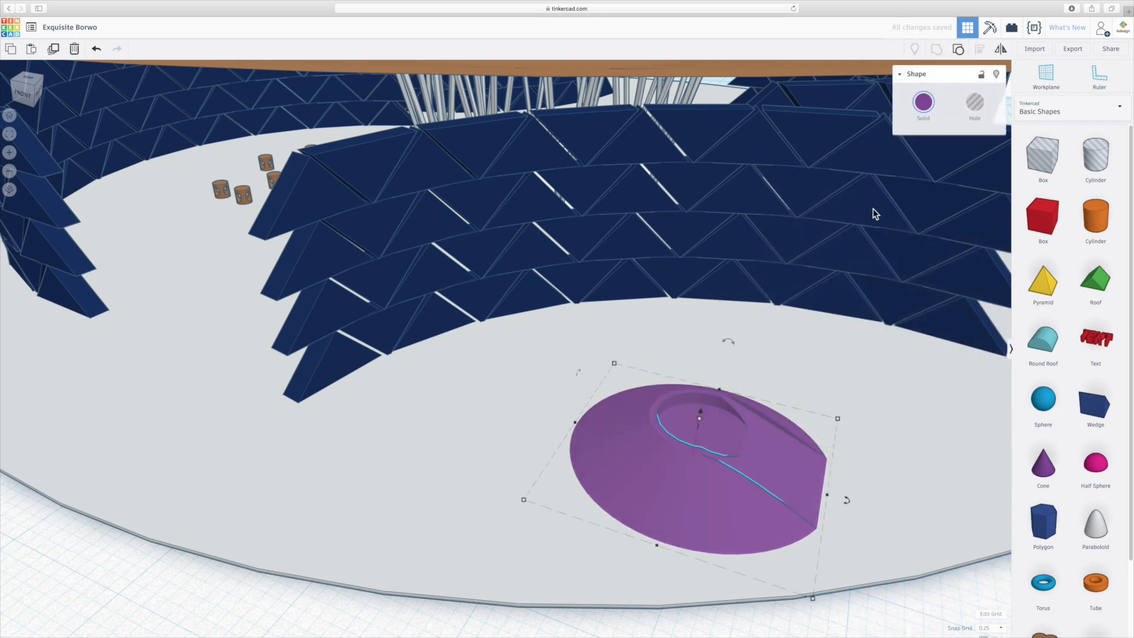
{"action": "right_click_drag", "start_coordinate": [785, 426], "coordinate": [725, 399]}
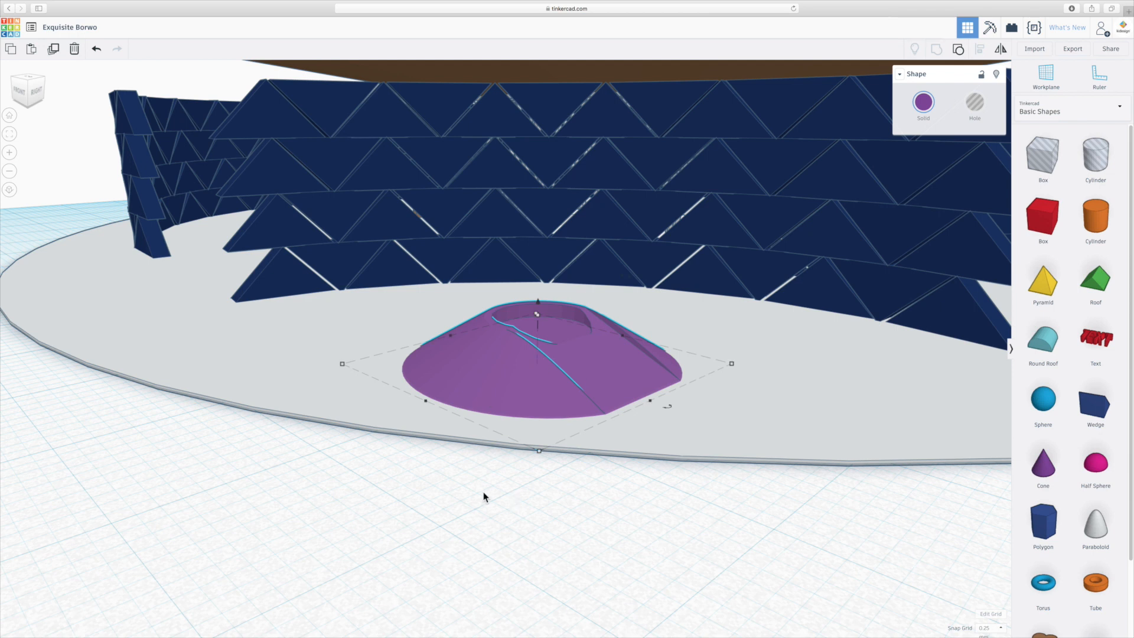
{"action": "scroll", "coordinate": [479, 512], "scroll_direction": "up", "scroll_amount": 4}
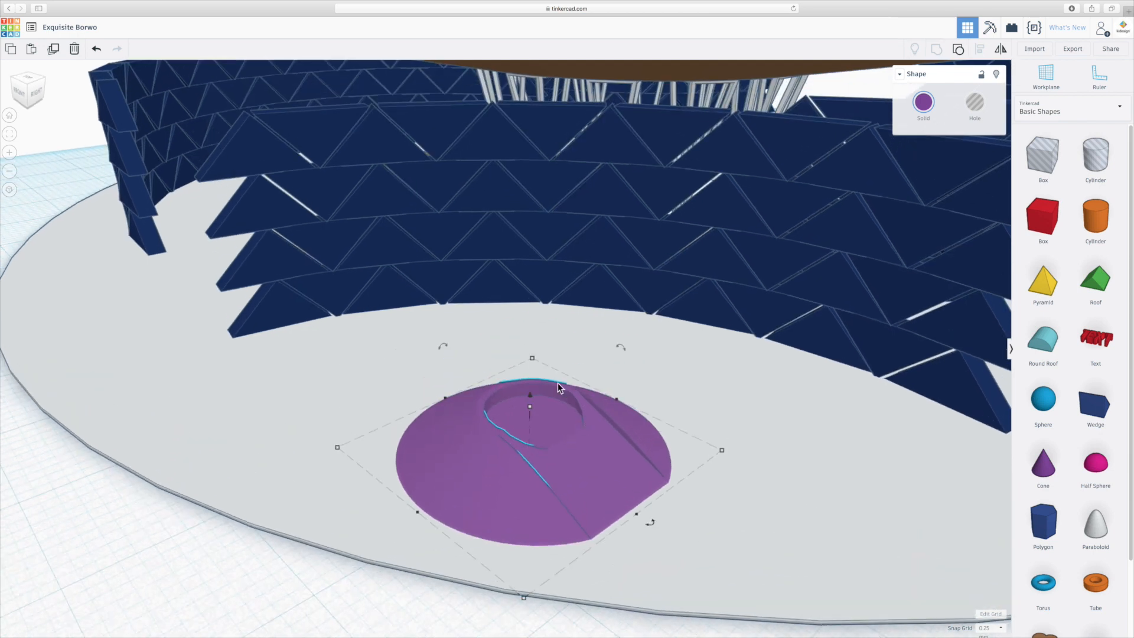
{"action": "mouse_move", "coordinate": [570, 469]}
{"action": "right_mouse_down"}
{"action": "mouse_move", "coordinate": [554, 468]}
{"action": "mouse_move", "coordinate": [568, 470]}
{"action": "right_mouse_up"}
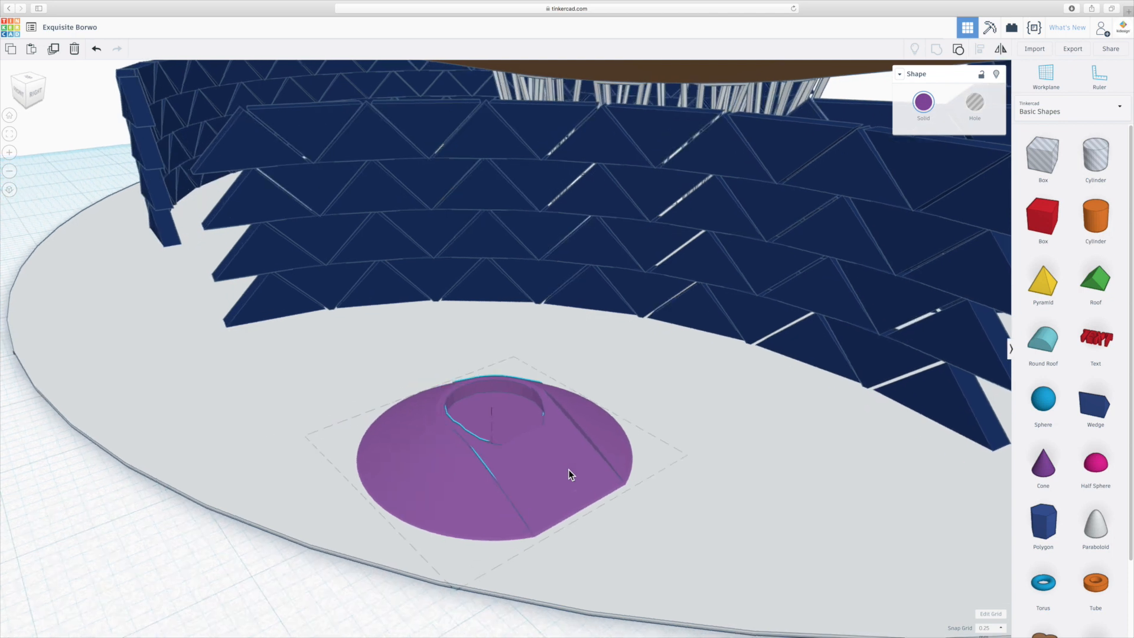
{"action": "left_click", "coordinate": [230, 550]}
{"action": "right_click_drag", "start_coordinate": [243, 548], "coordinate": [289, 552]}
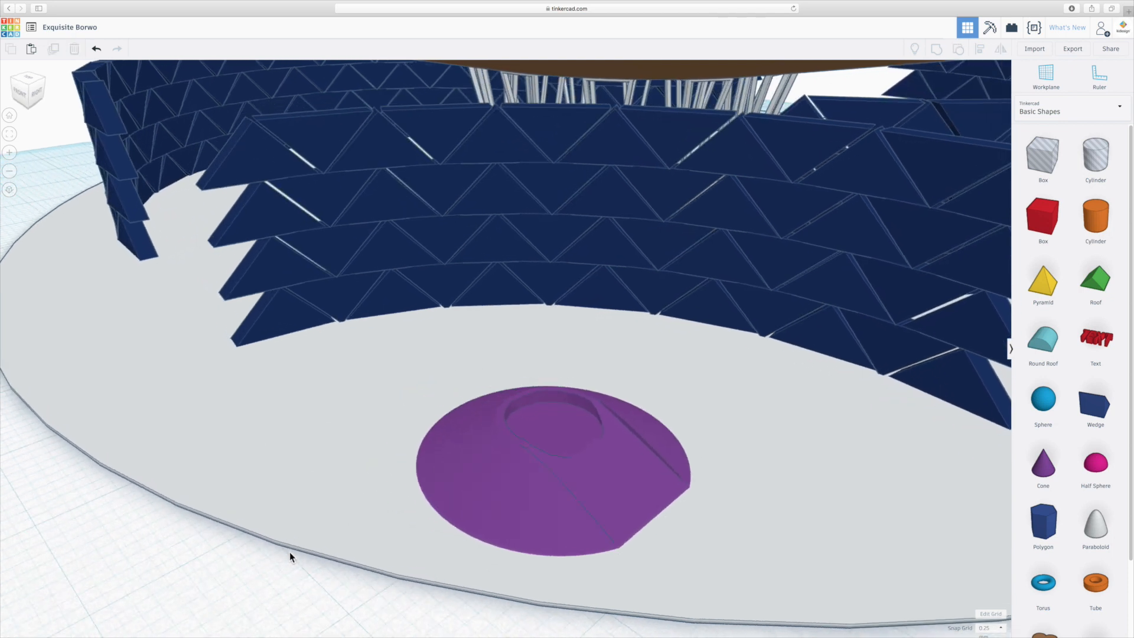
- Open the purple cone's group for editing and stretch the hole cylinder to about 10 mm towards the ramp
{"action": "double_click", "coordinate": [623, 443]}
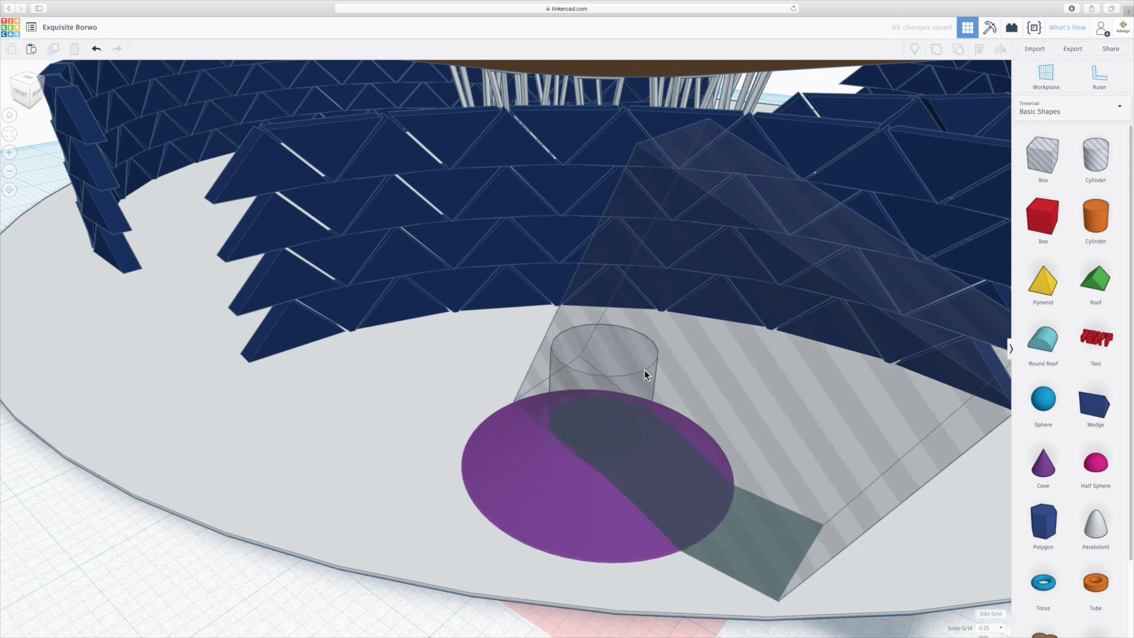
{"action": "left_click", "coordinate": [643, 370]}
{"action": "right_click_drag", "start_coordinate": [577, 419], "coordinate": [594, 421]}
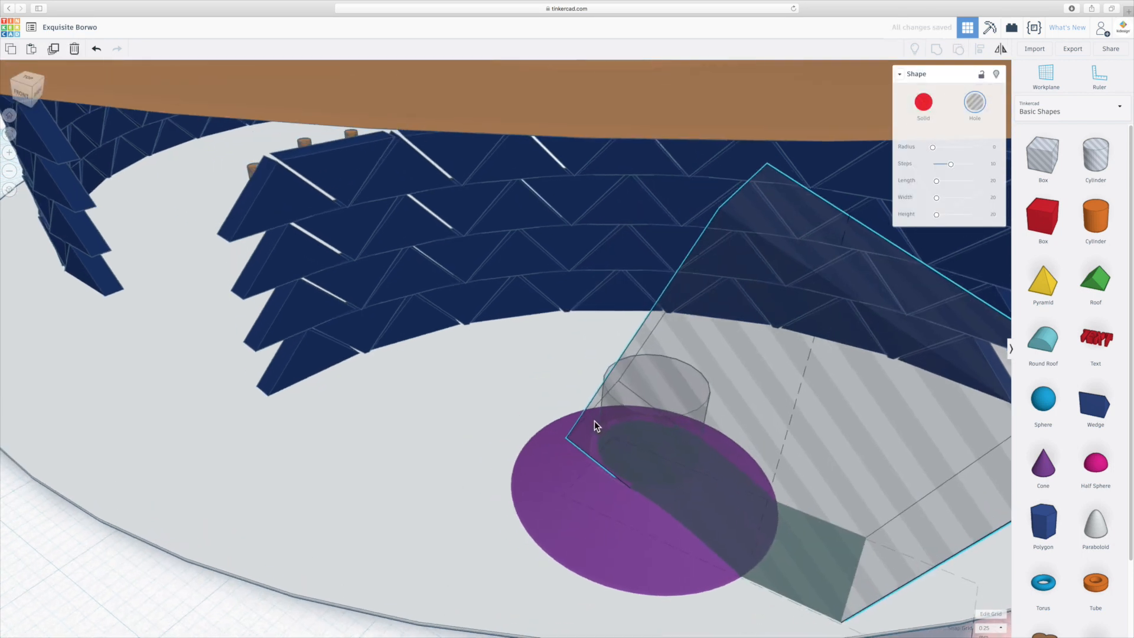
{"action": "left_click", "coordinate": [616, 368]}
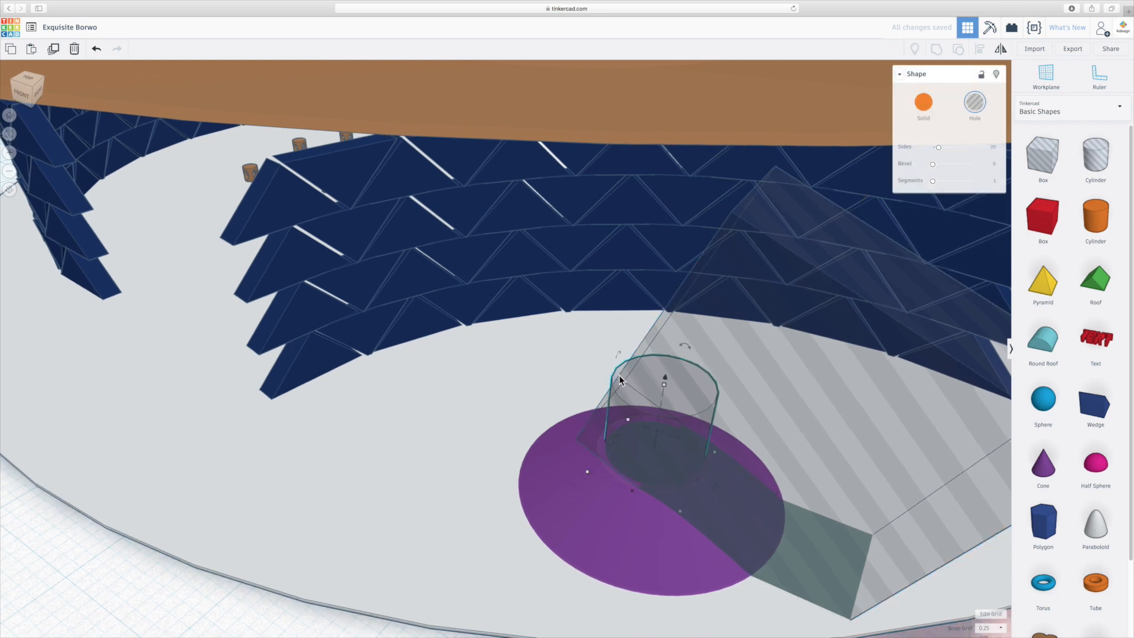
{"action": "left_click_drag", "start_coordinate": [699, 481], "coordinate": [740, 495]}
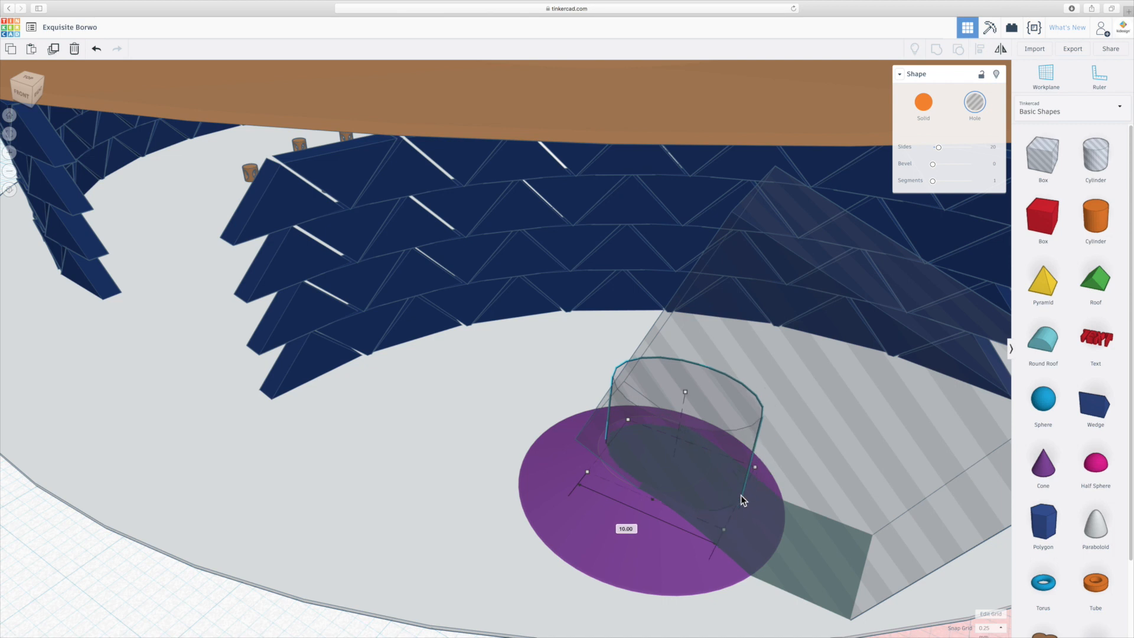
{"action": "left_click", "coordinate": [212, 605]}
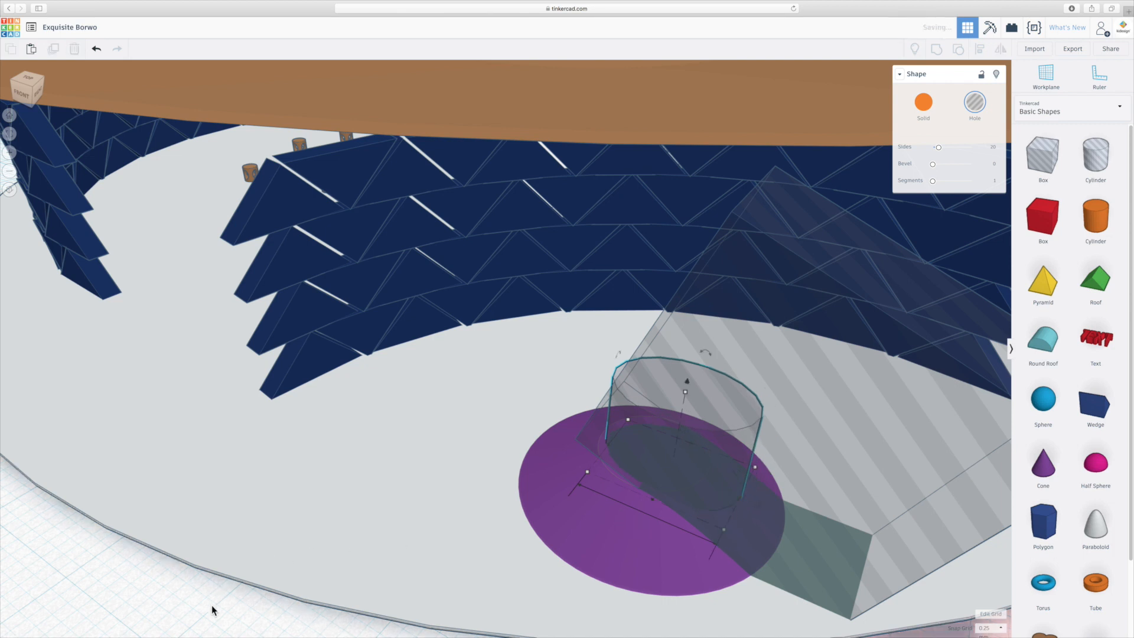
{"action": "right_click_drag", "start_coordinate": [683, 498], "coordinate": [610, 487]}
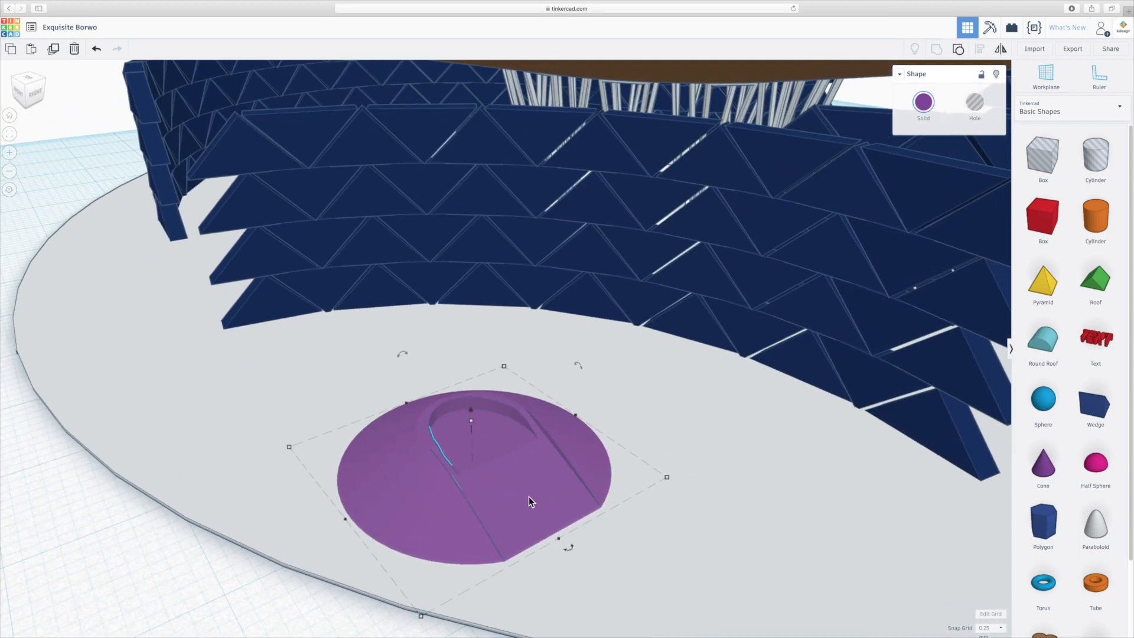
- Inside the purple cone's group, nudge the tilted hole box slightly sideways to line the ramp up with the stretched recess
{"action": "key", "text": "ctrl+z"}
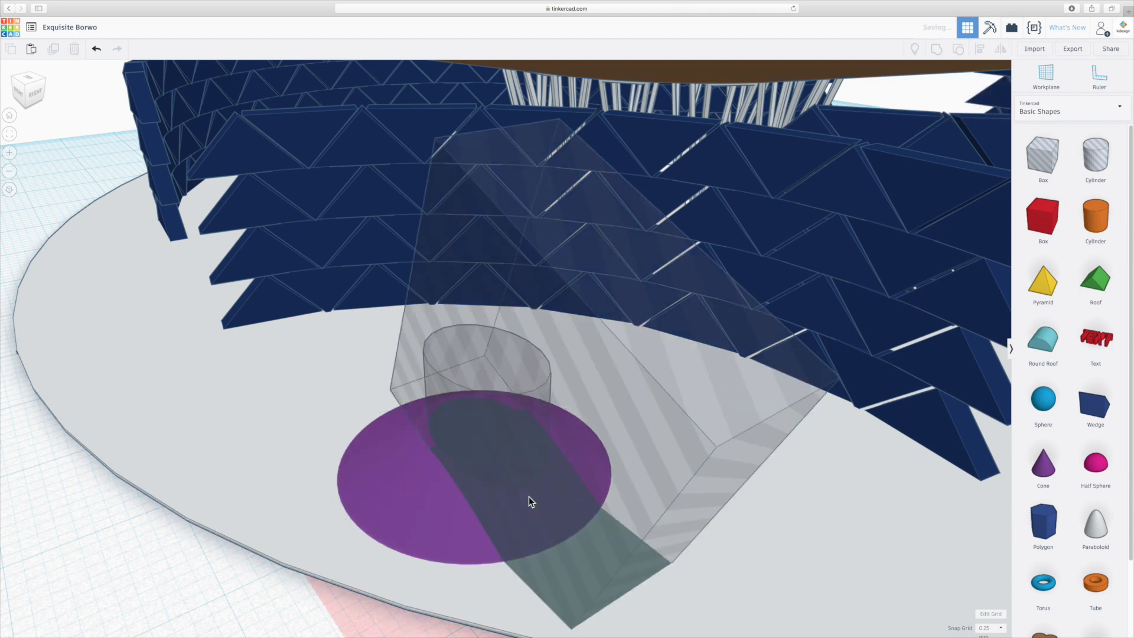
{"action": "left_click", "coordinate": [698, 472]}
{"action": "left_click_drag", "start_coordinate": [499, 564], "coordinate": [507, 558]}
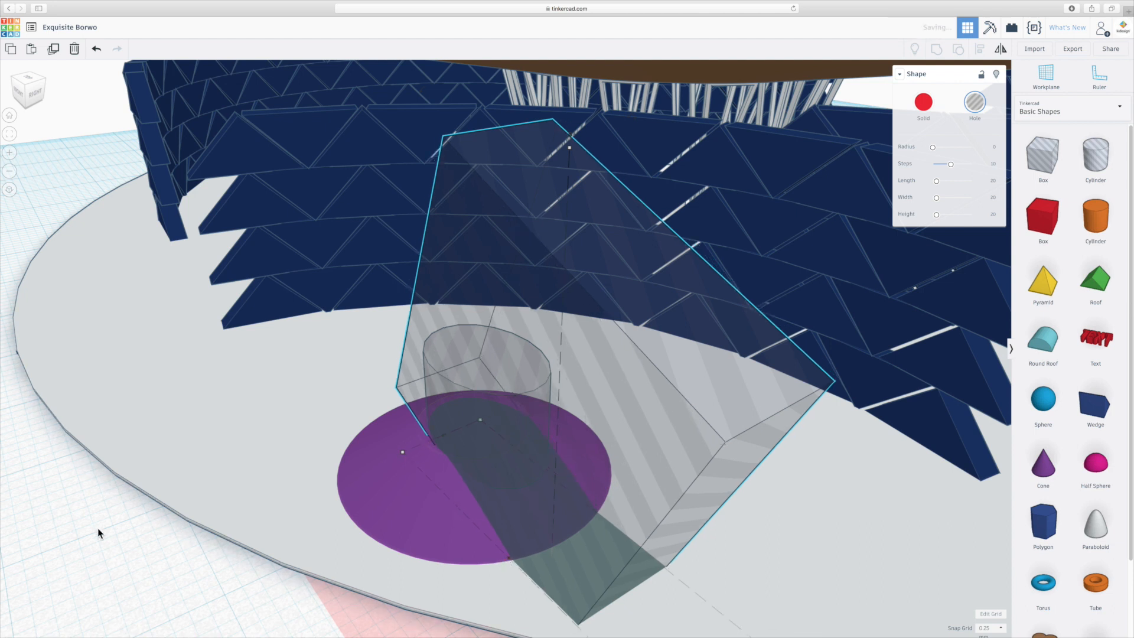
{"action": "key", "text": "super+g"}
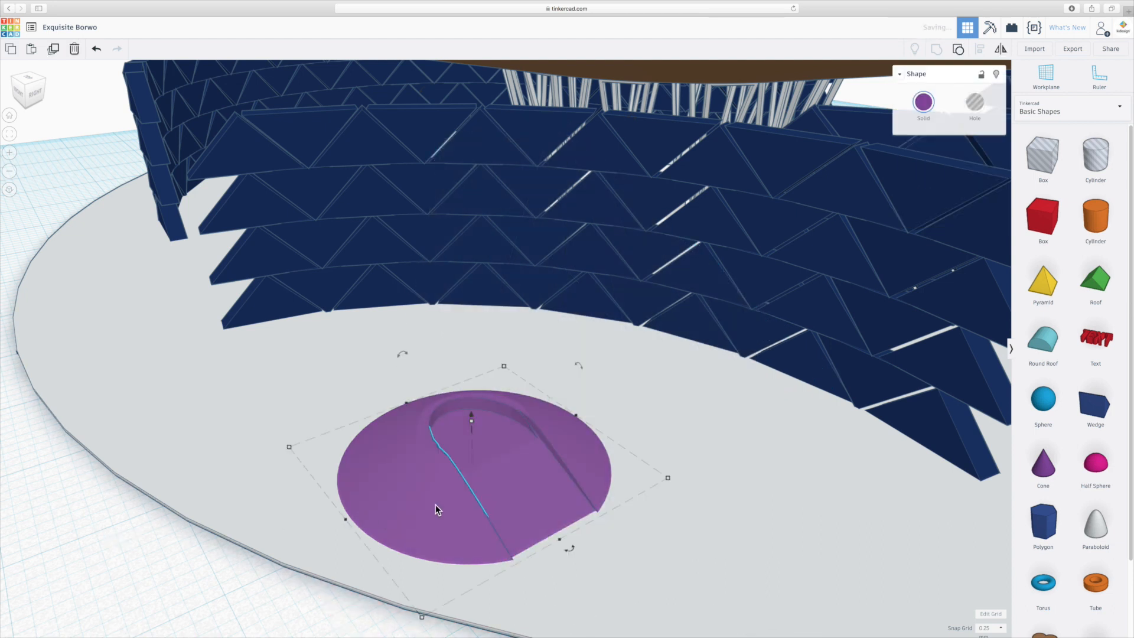
{"action": "right_click_drag", "start_coordinate": [484, 473], "coordinate": [468, 473]}
{"action": "scroll", "coordinate": [487, 440], "scroll_direction": "up", "scroll_amount": 5}
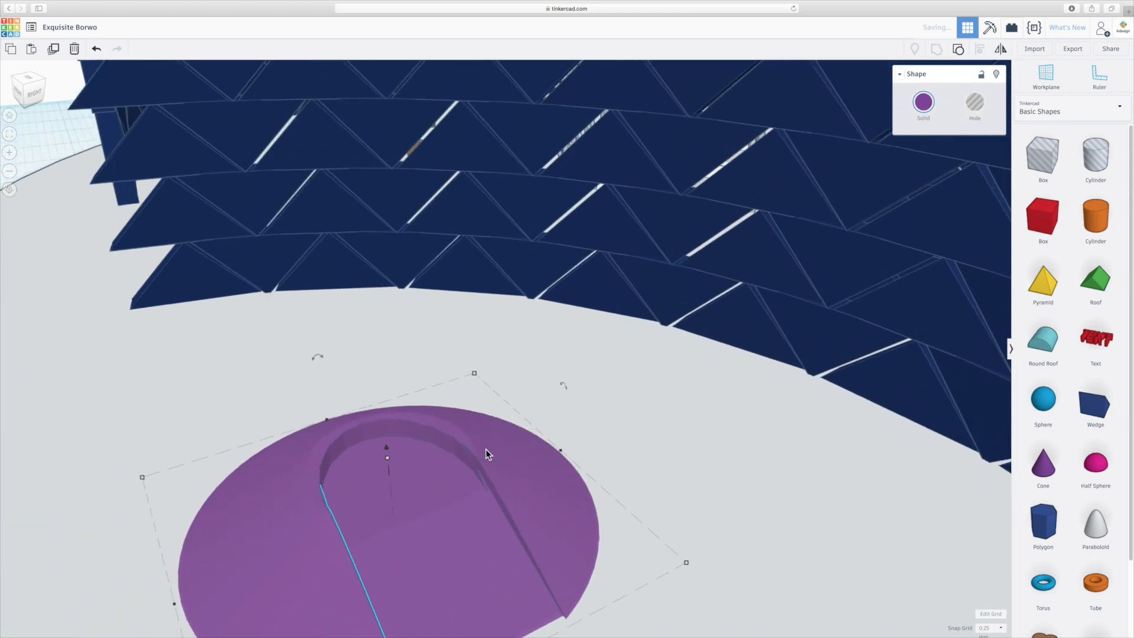
- Reopen the purple cone's group and make another tiny shift of the tilted hole box where the ramp meets the recess
{"action": "key", "text": "super+z"}
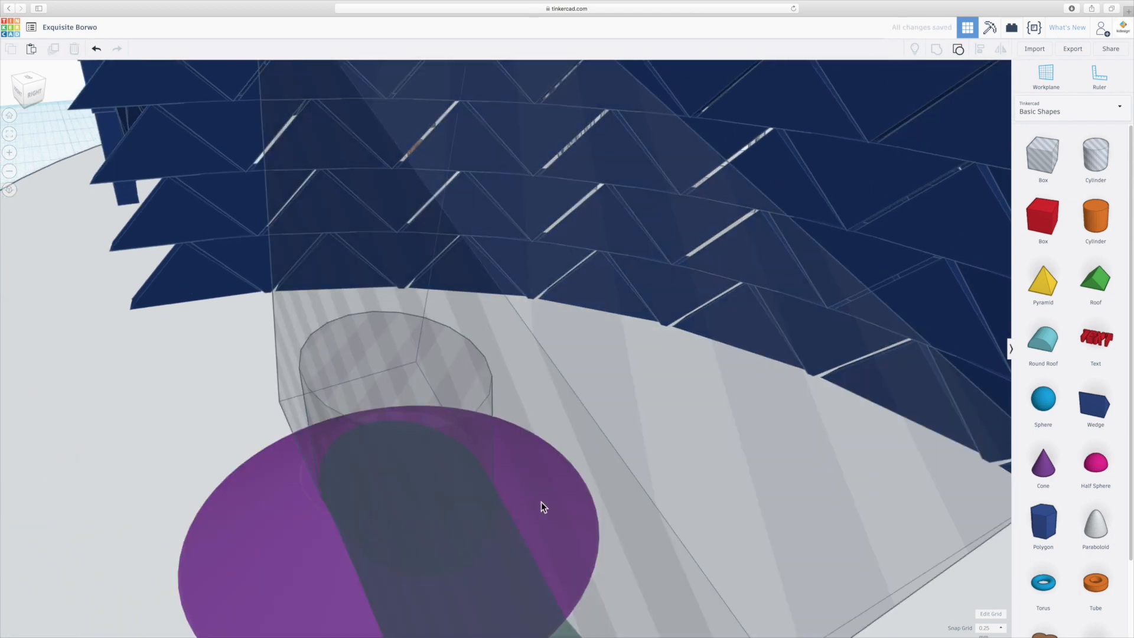
{"action": "left_click", "coordinate": [620, 459]}
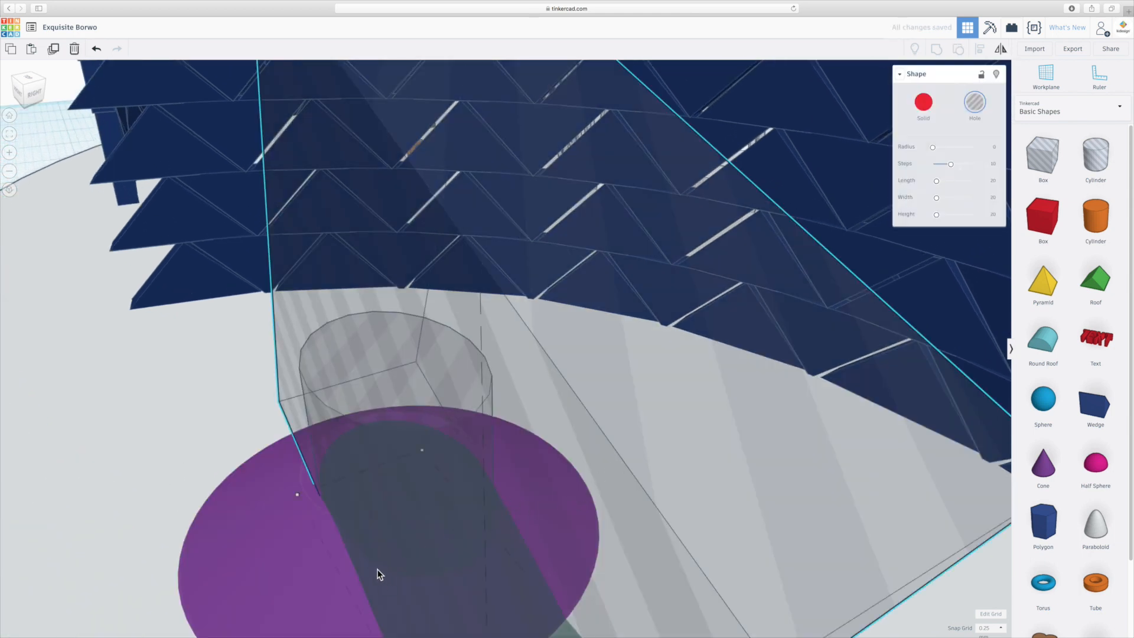
{"action": "scroll", "coordinate": [381, 576], "scroll_direction": "down", "scroll_amount": 2}
{"action": "scroll", "coordinate": [378, 573], "scroll_direction": "down", "scroll_amount": 1}
{"action": "left_click_drag", "start_coordinate": [447, 557], "coordinate": [450, 559]}
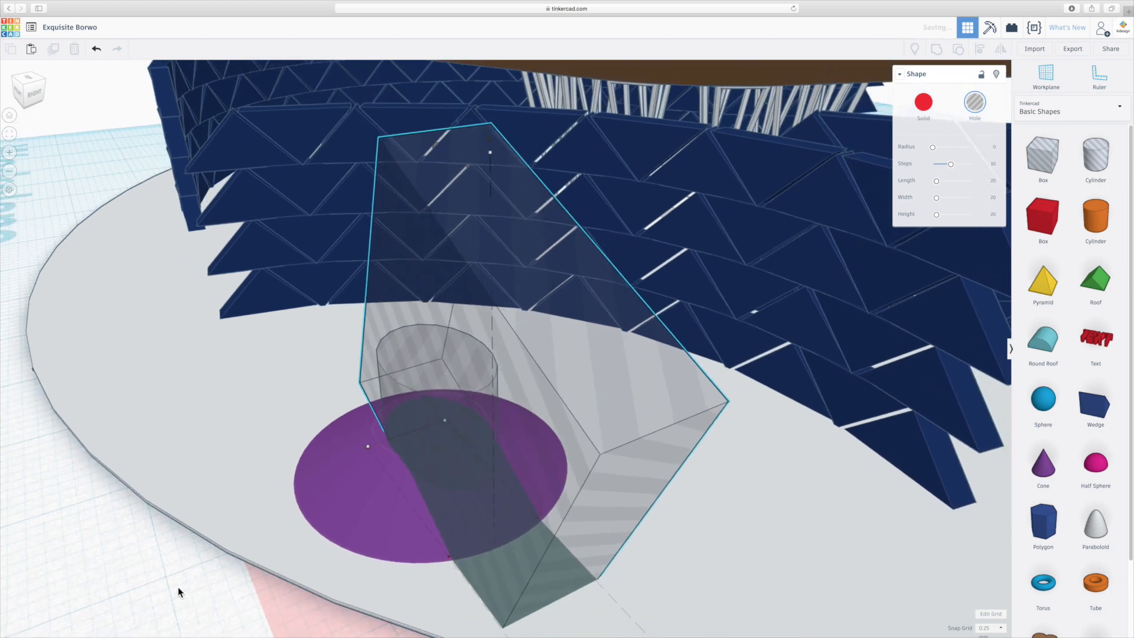
{"action": "left_click", "coordinate": [178, 587]}
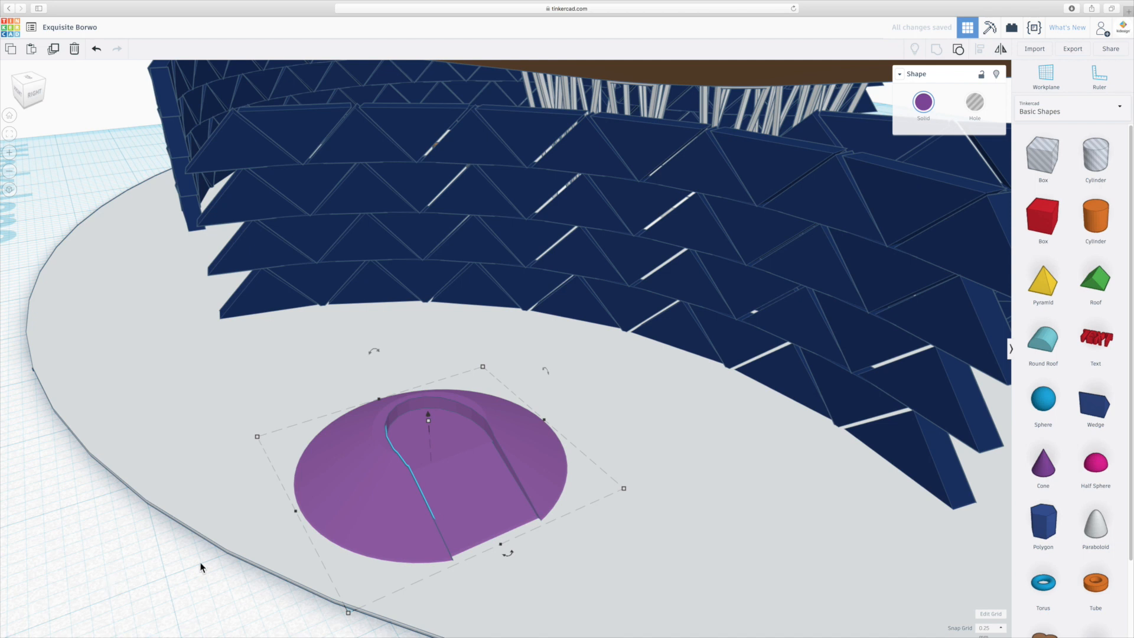
{"action": "left_click", "coordinate": [200, 567]}
{"action": "right_click_drag", "start_coordinate": [450, 528], "coordinate": [588, 537]}
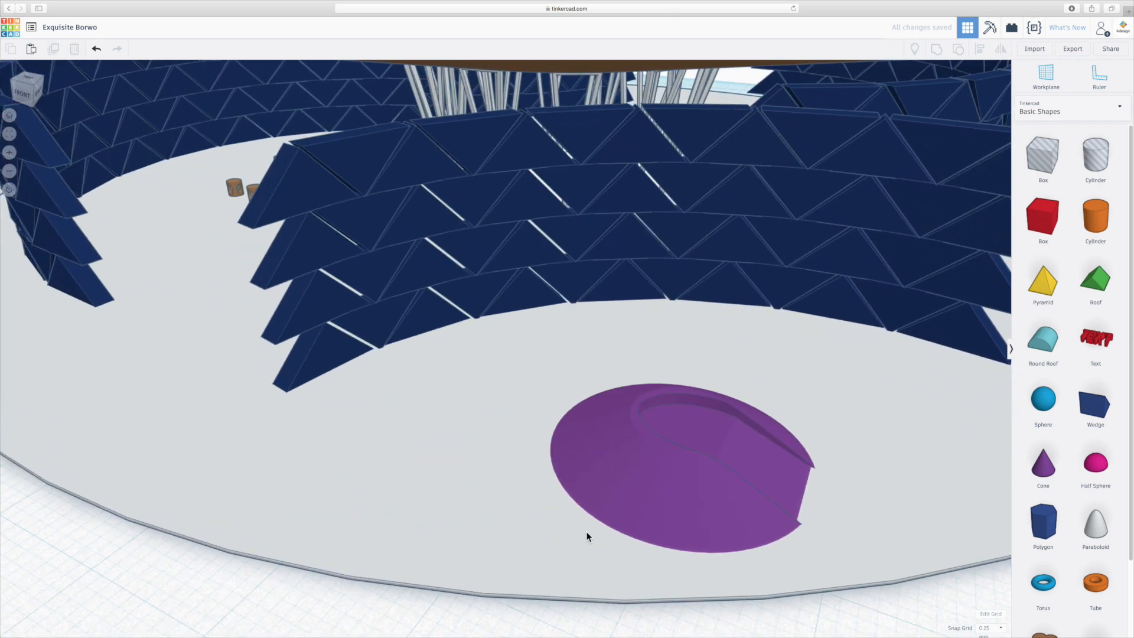
- Edit the cone group once more and move the tilted hole box slightly outward from the cone's centre
{"action": "double_click", "coordinate": [686, 509]}
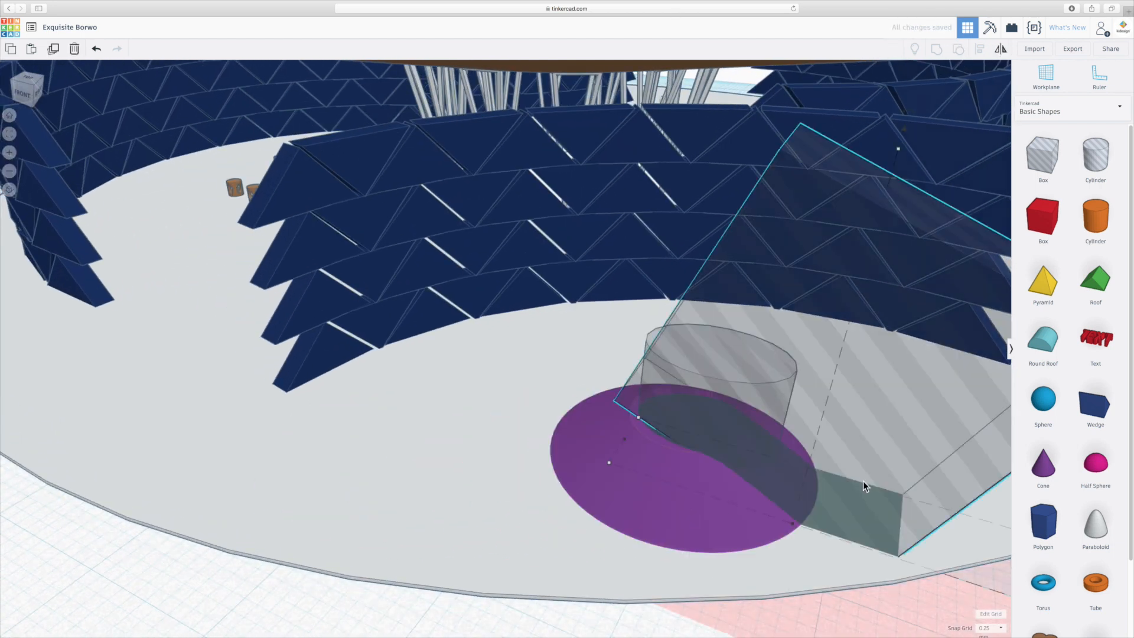
{"action": "left_click", "coordinate": [861, 479]}
{"action": "left_click_drag", "start_coordinate": [883, 476], "coordinate": [895, 479]}
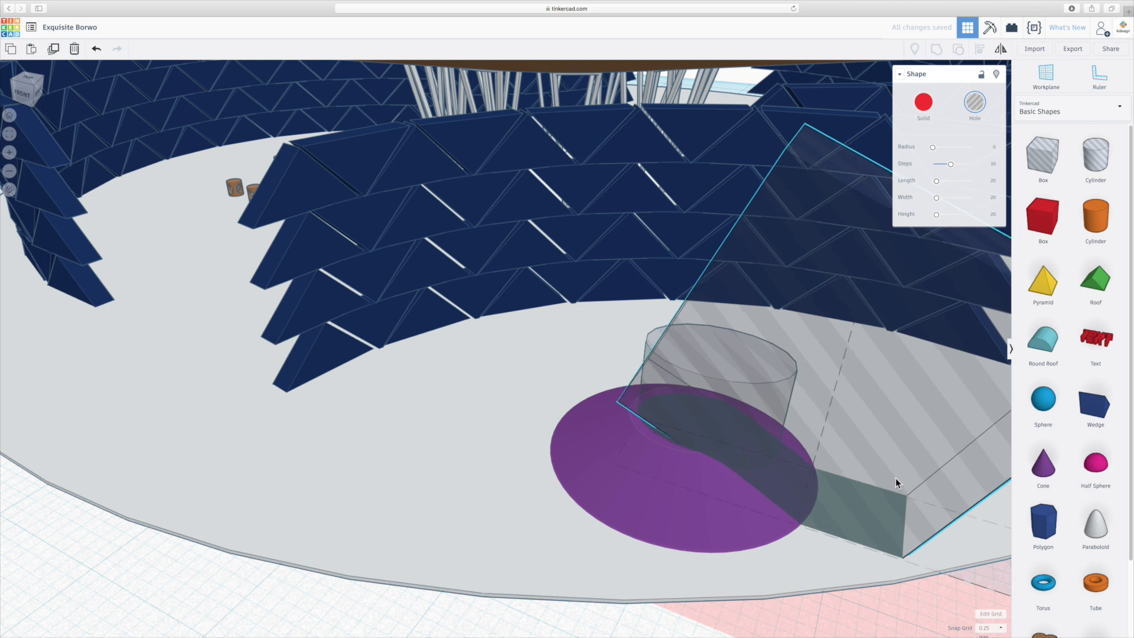
{"action": "left_click_drag", "start_coordinate": [895, 477], "coordinate": [894, 477]}
{"action": "left_click", "coordinate": [276, 601]}
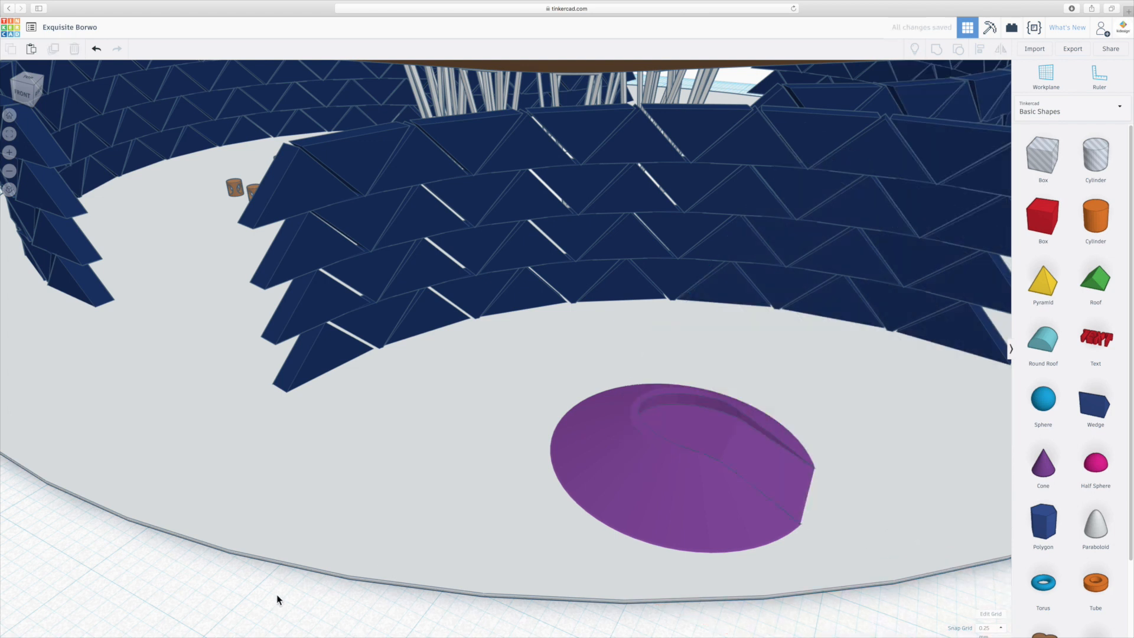
- Recolour the carved purple cone light brown to match the pavilion roof and deselect it
{"action": "left_click", "coordinate": [657, 444]}
{"action": "left_click", "coordinate": [932, 113]}
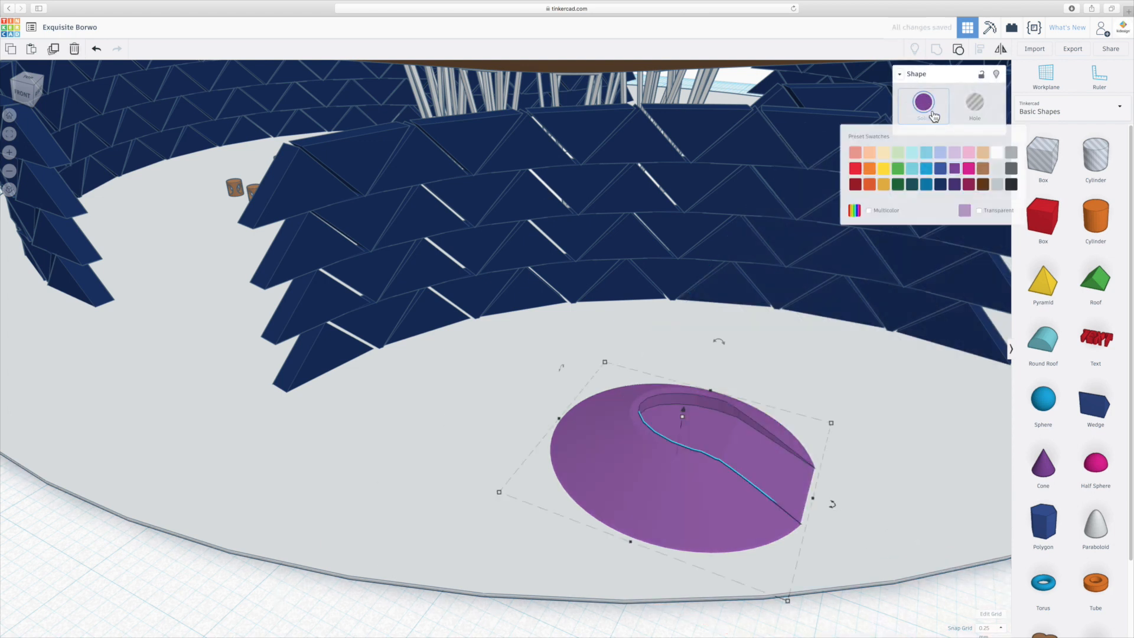
{"action": "left_click", "coordinate": [982, 168]}
{"action": "left_click", "coordinate": [248, 585]}
{"action": "scroll", "coordinate": [248, 585], "scroll_direction": "down", "scroll_amount": 5}
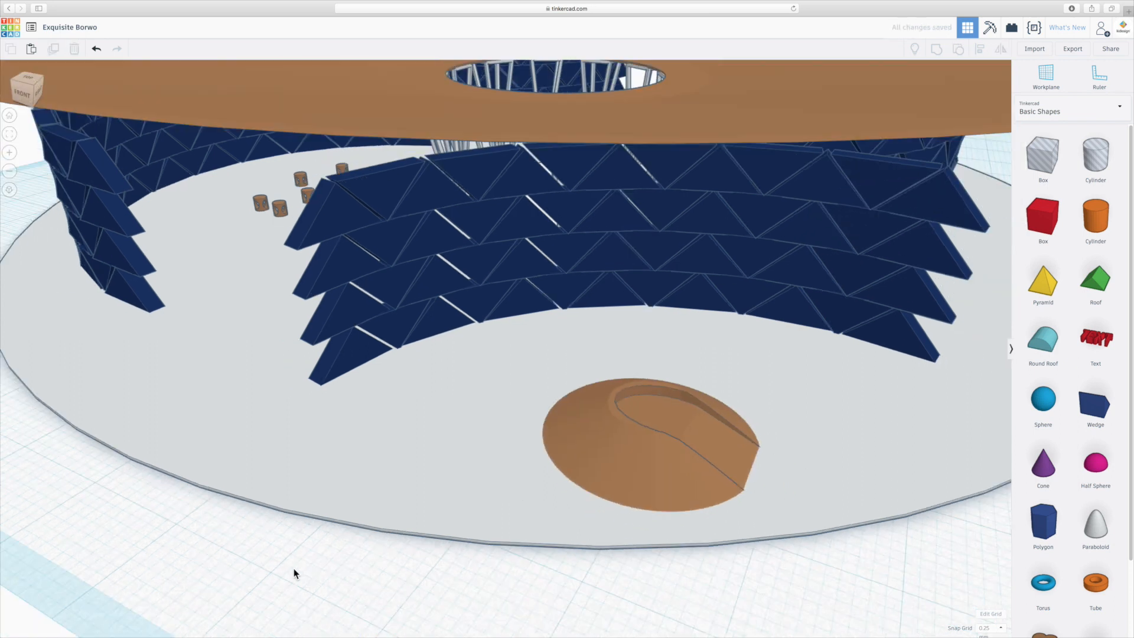
- Turn the brown cone so its ramp faces outward and move it to slightly overhang the grey base's edge
{"action": "left_click", "coordinate": [600, 427]}
{"action": "left_click_drag", "start_coordinate": [683, 432], "coordinate": [640, 457]}
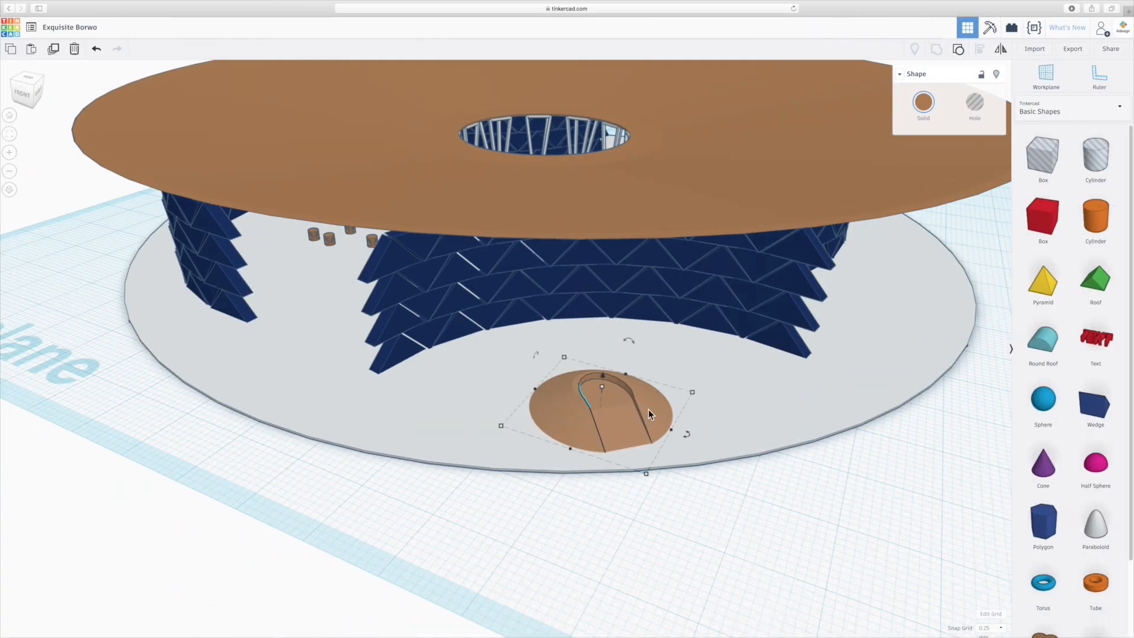
{"action": "left_click_drag", "start_coordinate": [649, 409], "coordinate": [667, 431]}
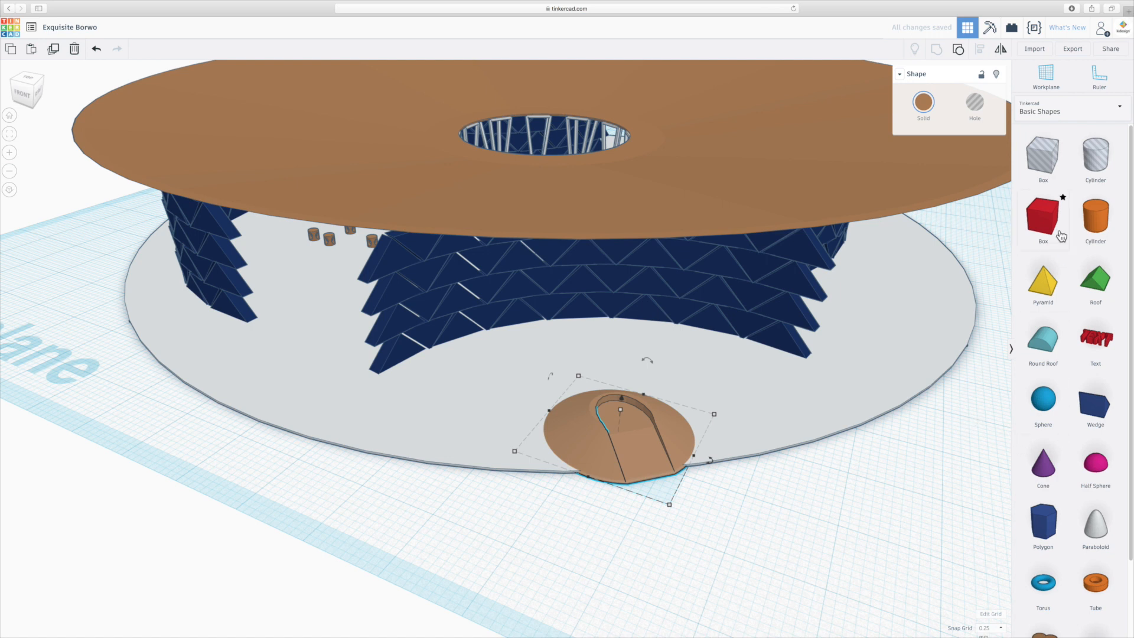
- Duplicate the white disc at the pavilion's centre and place the copy beneath the brown cone, overhanging the grey base's edge
{"action": "right_click_drag", "start_coordinate": [542, 470], "coordinate": [688, 461]}
{"action": "left_click", "coordinate": [422, 247]}
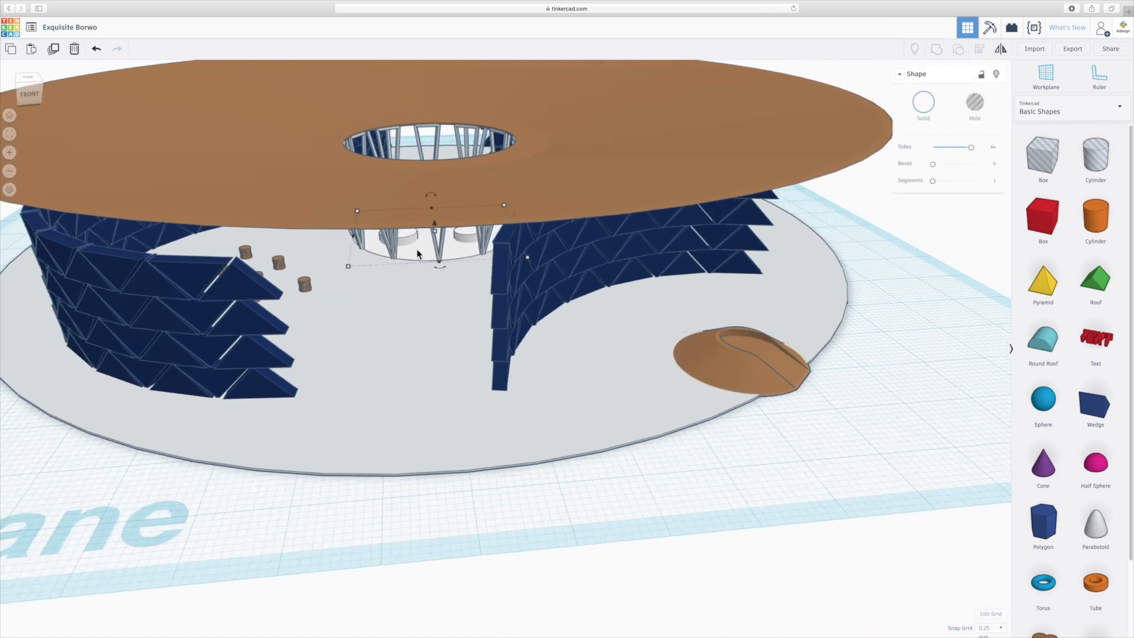
{"action": "left_click", "coordinate": [745, 394]}
{"action": "left_click_drag", "start_coordinate": [741, 395], "coordinate": [738, 395]}
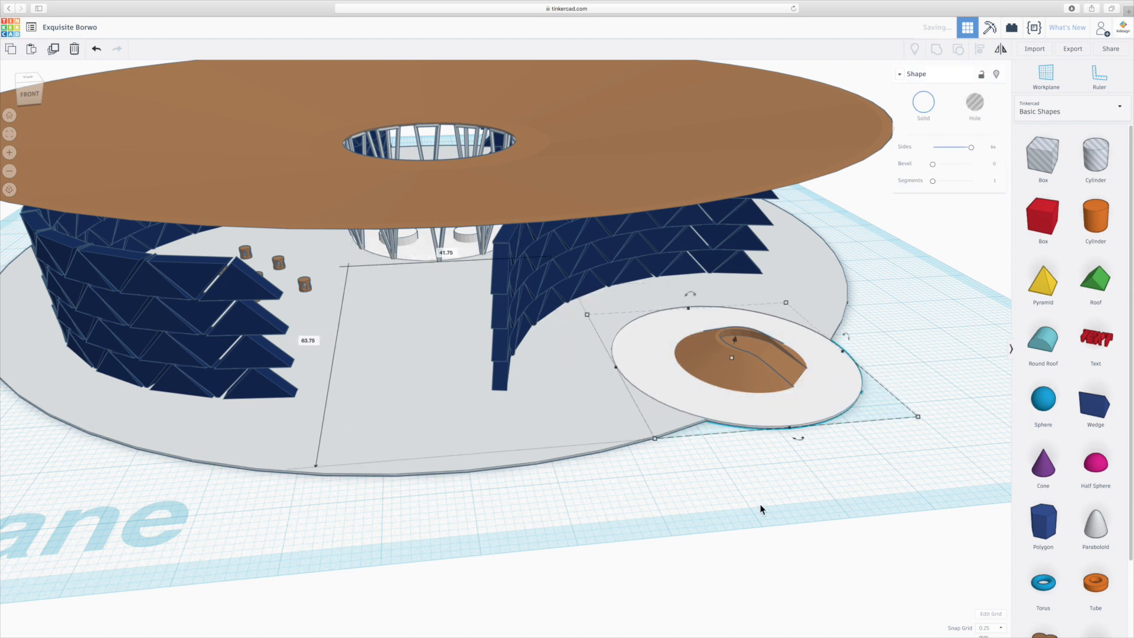
- Deselect the white disc and examine the completed pavilion from several angles, checking the roof, blue walls, stools and the brown cone on its disc
{"action": "left_click", "coordinate": [775, 480]}
{"action": "right_click_drag", "start_coordinate": [668, 501], "coordinate": [658, 508]}
{"action": "scroll", "coordinate": [657, 508], "scroll_direction": "down", "scroll_amount": 2}
{"action": "scroll", "coordinate": [658, 508], "scroll_direction": "down", "scroll_amount": 1}
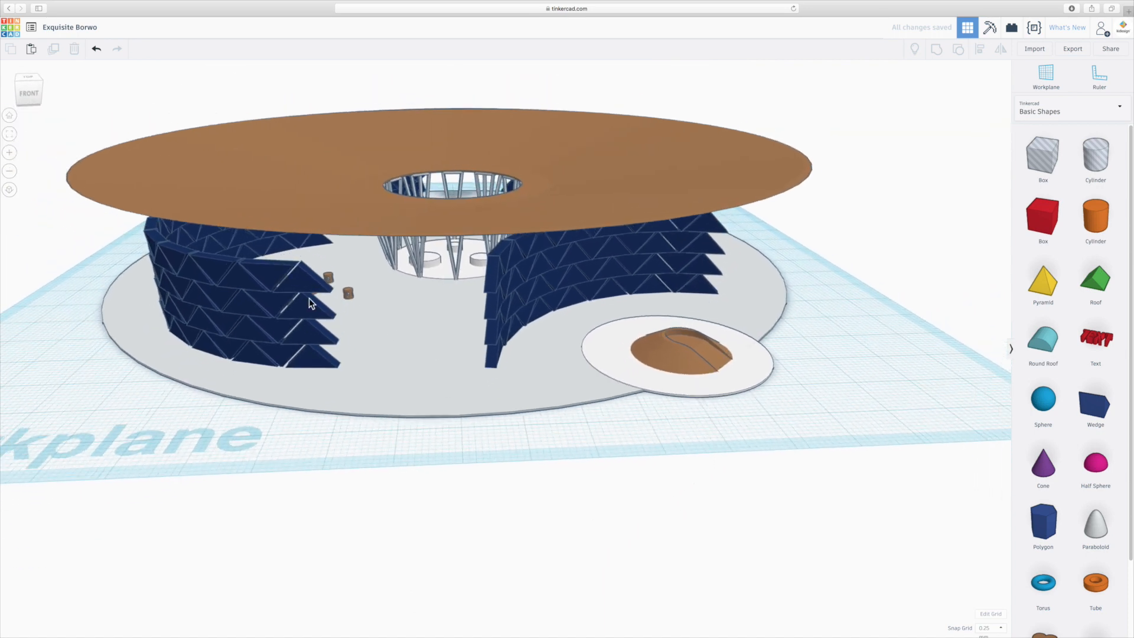
{"action": "scroll", "coordinate": [843, 467], "scroll_direction": "down", "scroll_amount": 3}
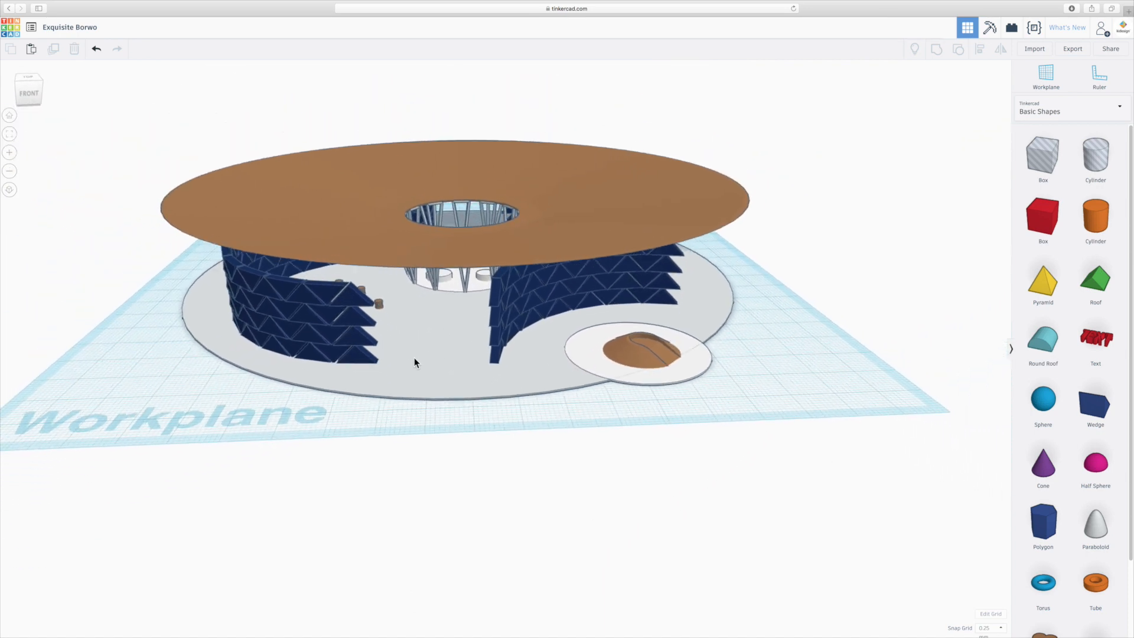
{"action": "middle_click_drag", "start_coordinate": [415, 361], "coordinate": [533, 385]}
{"action": "right_click_drag", "start_coordinate": [496, 447], "coordinate": [502, 452]}
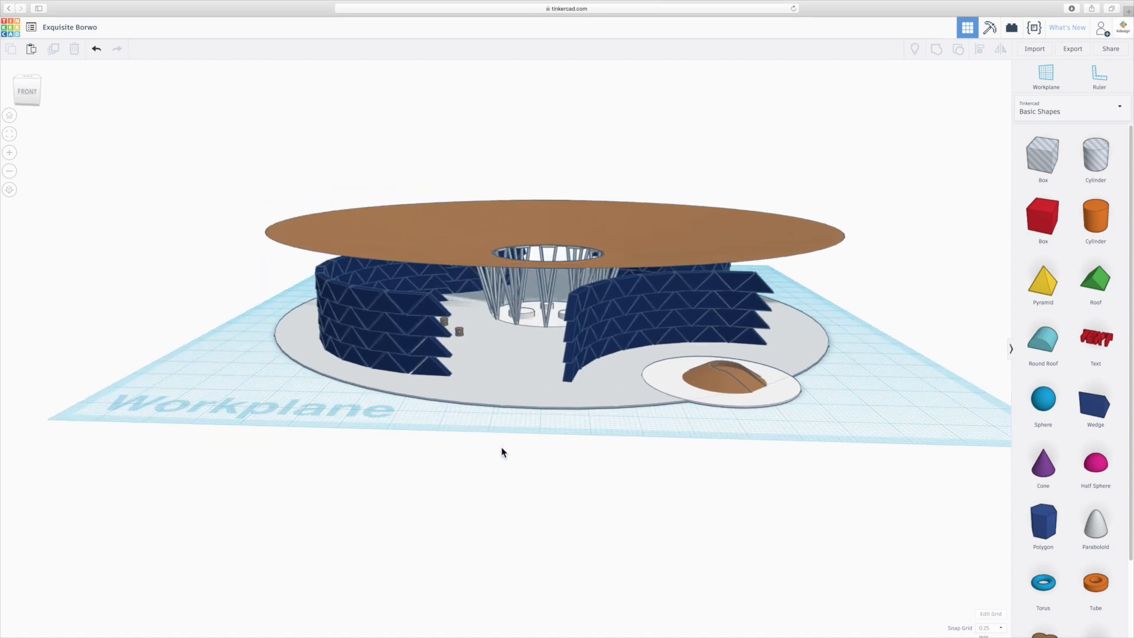
{"action": "right_click_drag", "start_coordinate": [615, 466], "coordinate": [536, 479]}
{"action": "right_click_drag", "start_coordinate": [461, 480], "coordinate": [544, 366]}
{"action": "scroll", "coordinate": [518, 291], "scroll_direction": "up", "scroll_amount": 3}
{"action": "scroll", "coordinate": [548, 271], "scroll_direction": "up", "scroll_amount": 3}
{"action": "right_click_drag", "start_coordinate": [548, 271], "coordinate": [551, 422]}
{"action": "scroll", "coordinate": [552, 423], "scroll_direction": "up", "scroll_amount": 3}
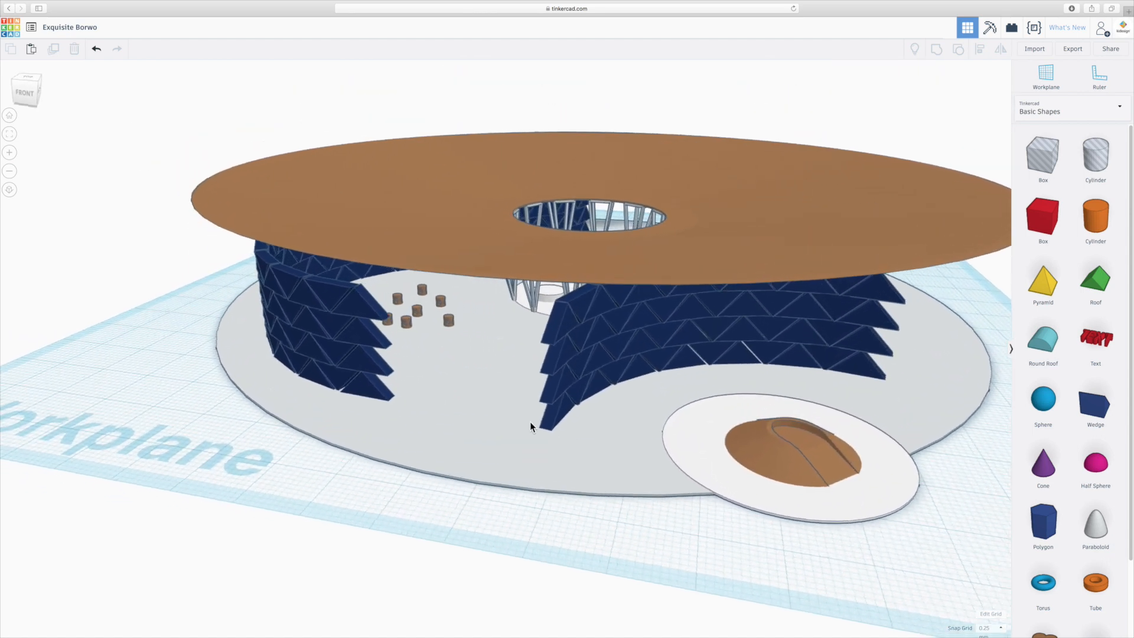
{"action": "right_click_drag", "start_coordinate": [551, 428], "coordinate": [235, 392]}
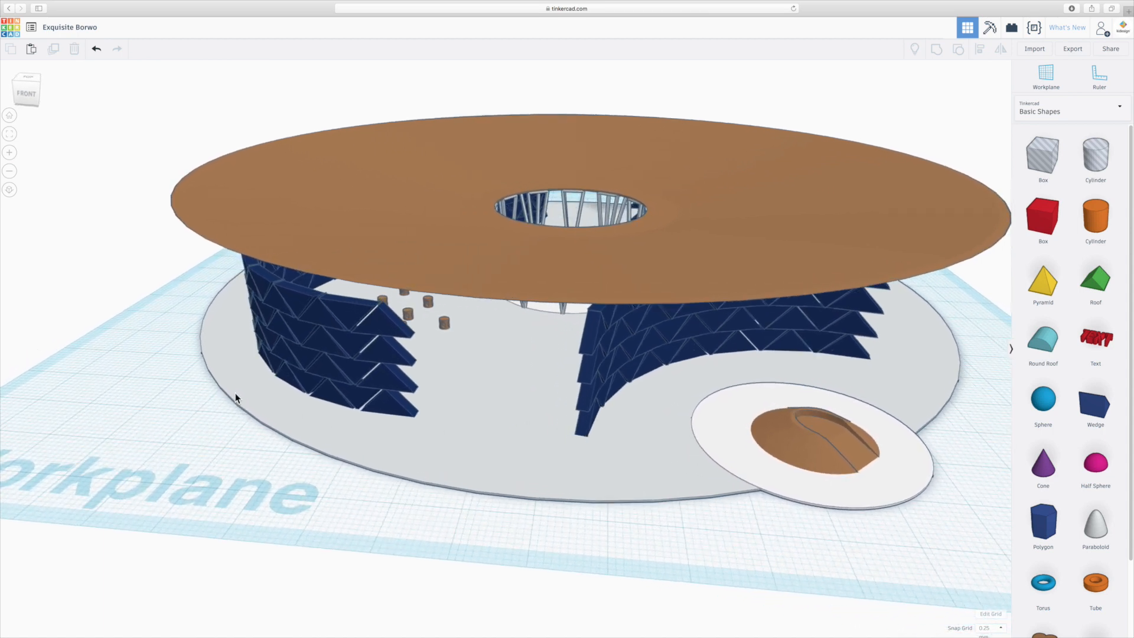
{"action": "scroll", "coordinate": [368, 379], "scroll_direction": "down", "scroll_amount": 3}
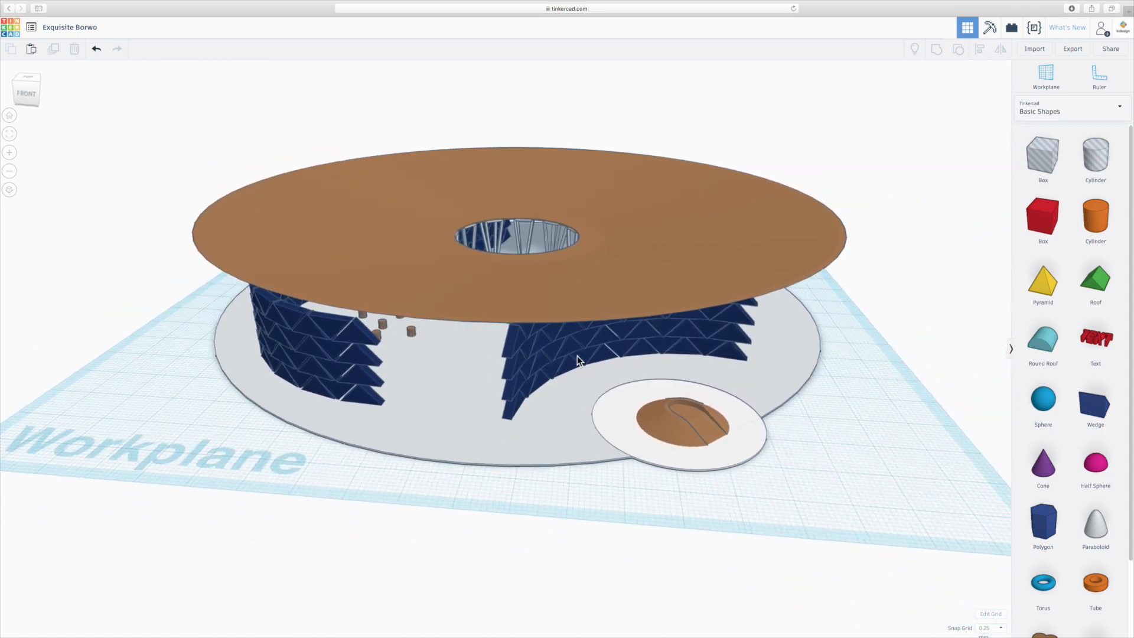
{"action": "scroll", "coordinate": [576, 355], "scroll_direction": "up", "scroll_amount": 3}
{"action": "right_click_drag", "start_coordinate": [577, 356], "coordinate": [558, 378]}
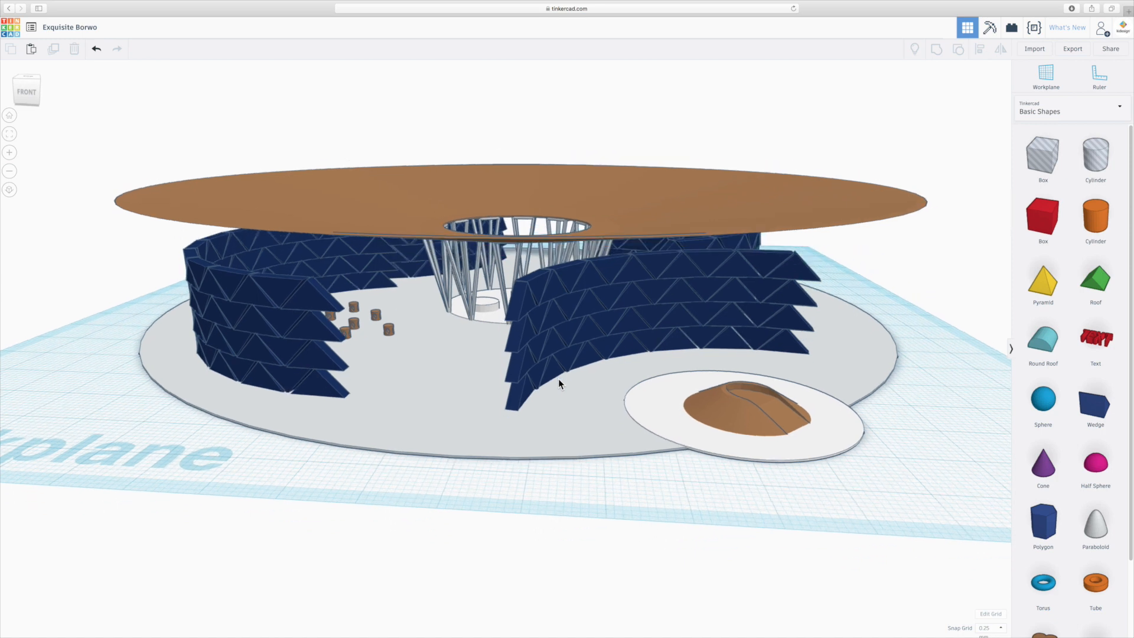
{"action": "right_click_drag", "start_coordinate": [592, 405], "coordinate": [568, 396]}
{"action": "scroll", "coordinate": [575, 404], "scroll_direction": "up", "scroll_amount": 2}
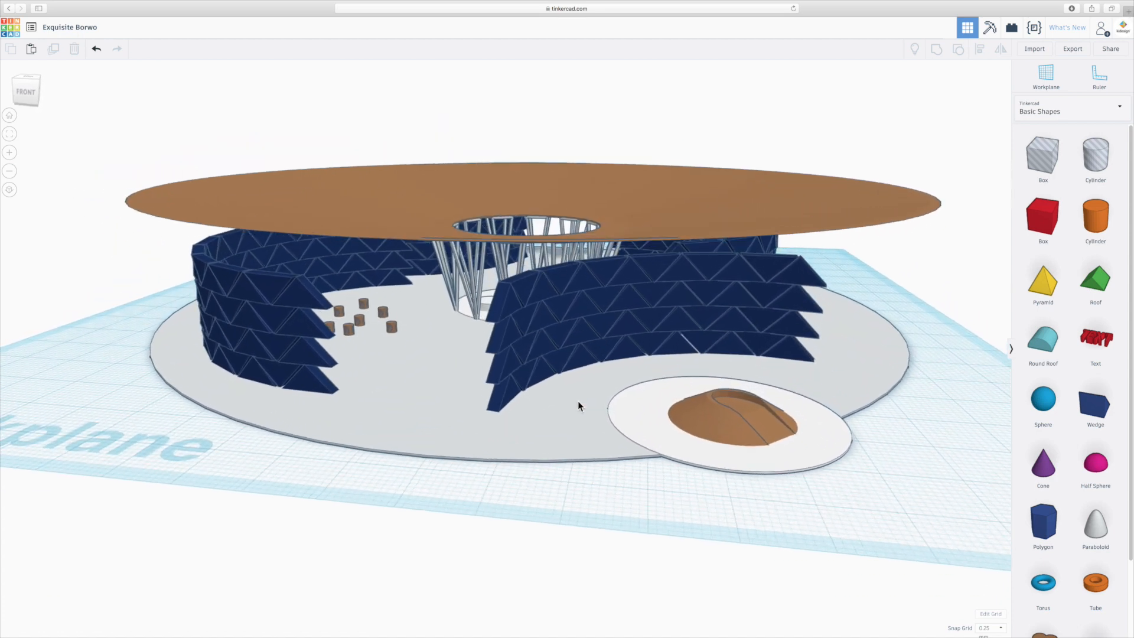